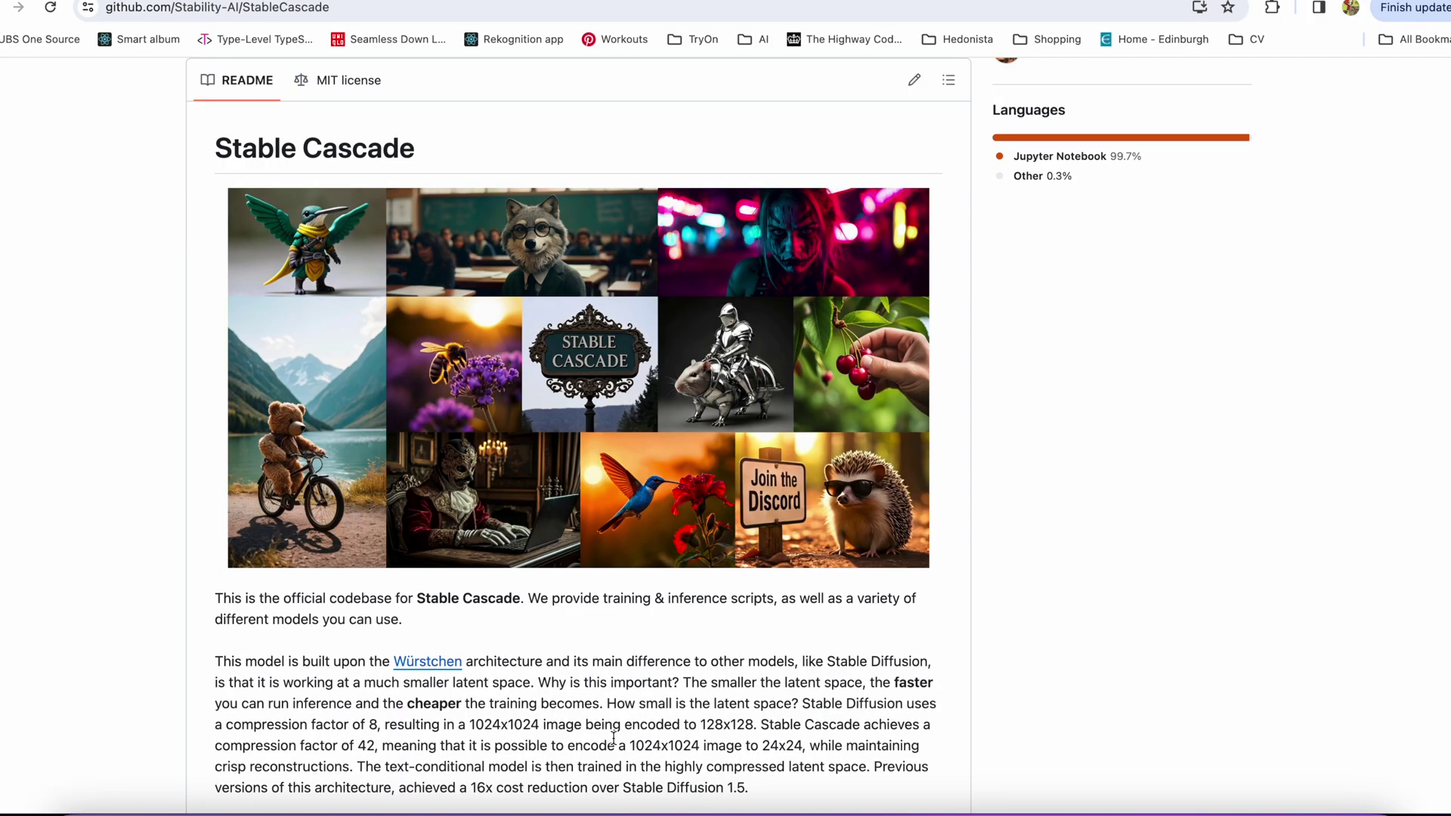
- Read the Stable Cascade passage on 42x compression, then delete the selected words from the prompt
{"action": "scroll", "coordinate": [614, 738], "scroll_direction": "down", "scroll_amount": 5}
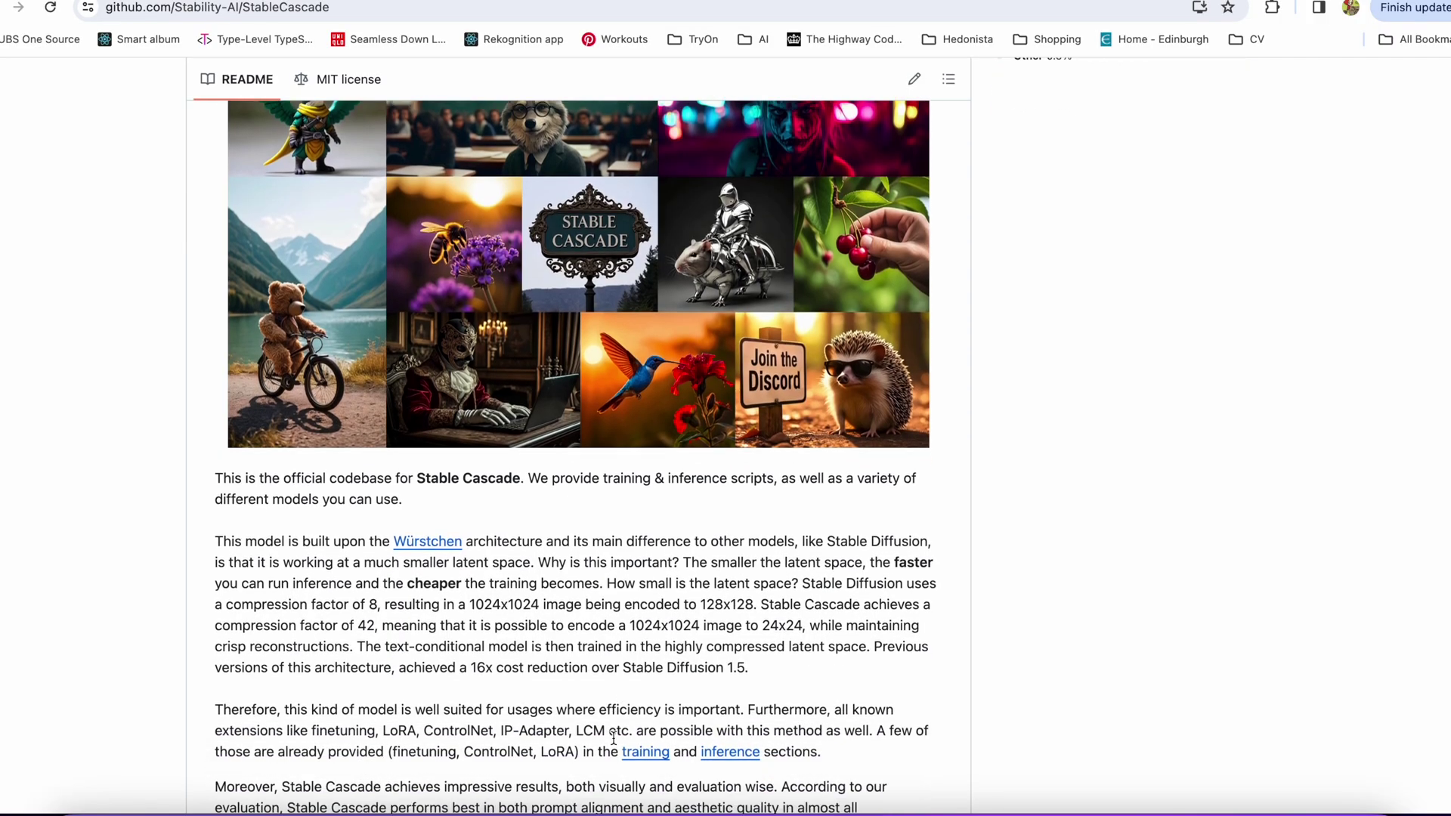
{"action": "scroll", "coordinate": [614, 738], "scroll_direction": "down", "scroll_amount": 3}
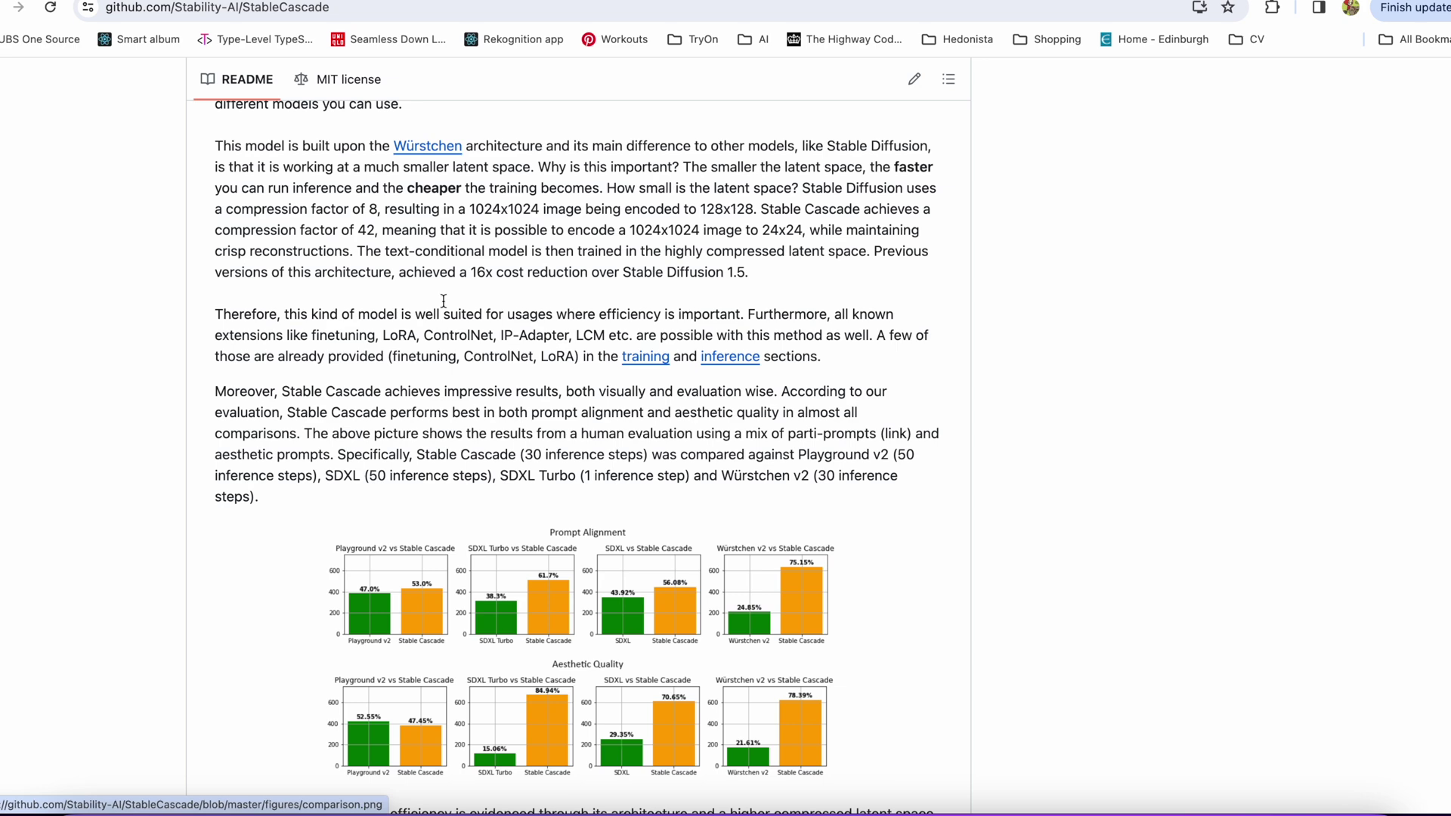
{"action": "left_click_drag", "start_coordinate": [470, 210], "coordinate": [661, 264]}
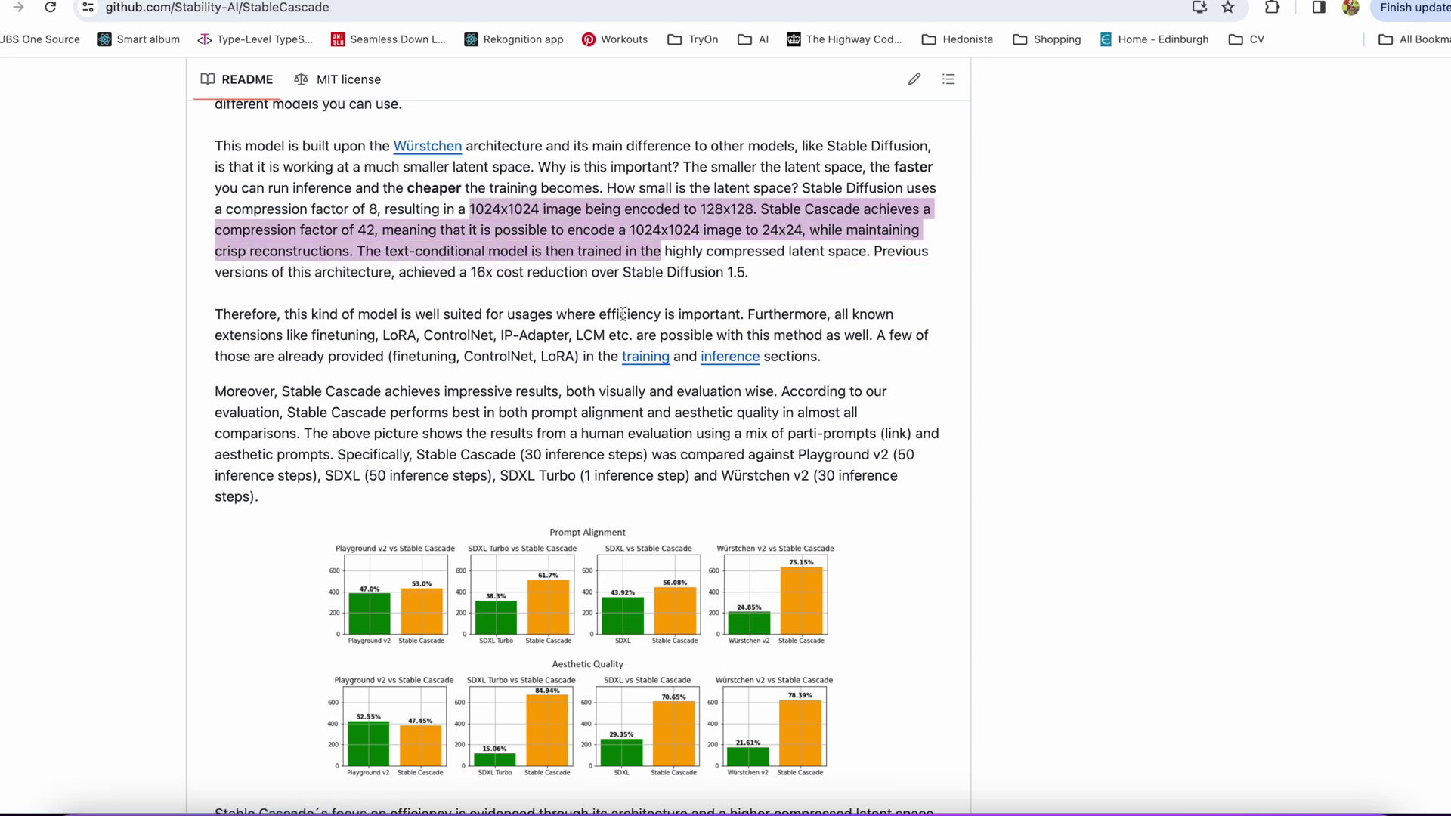
{"action": "left_click", "coordinate": [600, 359]}
{"action": "scroll", "coordinate": [600, 360], "scroll_direction": "down", "scroll_amount": 9}
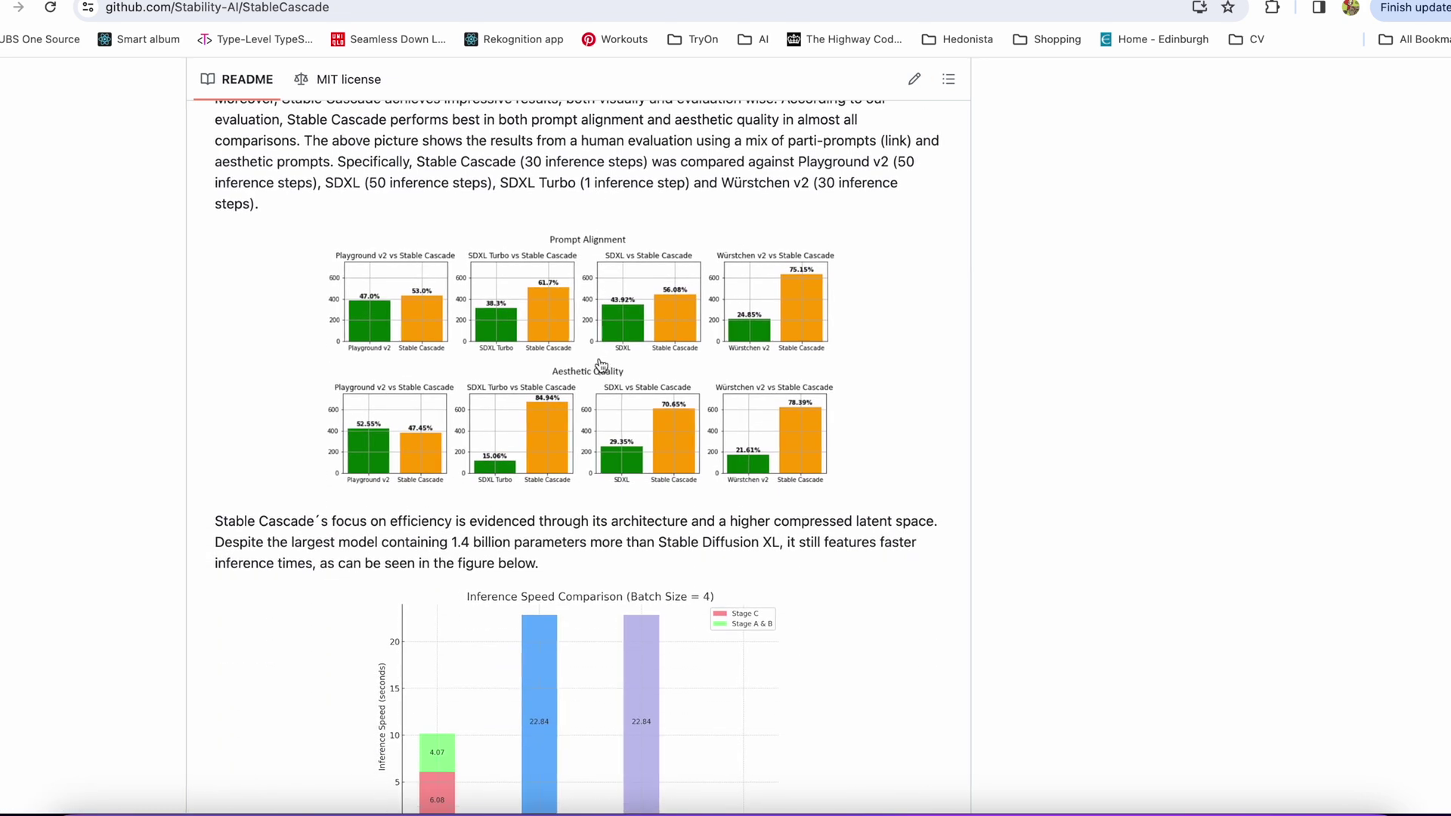
{"action": "scroll", "coordinate": [601, 366], "scroll_direction": "down", "scroll_amount": 5}
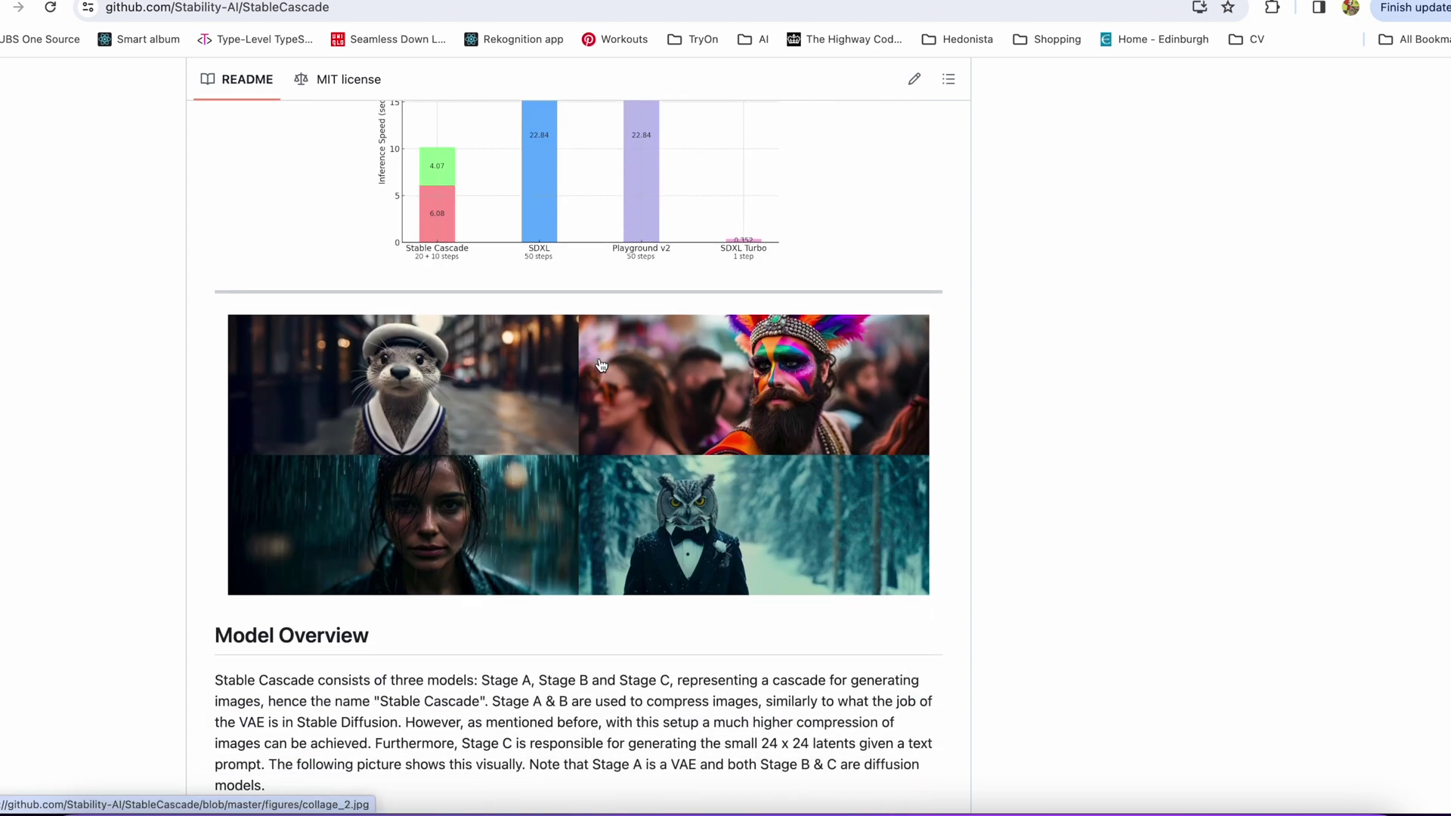
{"action": "scroll", "coordinate": [601, 366], "scroll_direction": "down", "scroll_amount": 3}
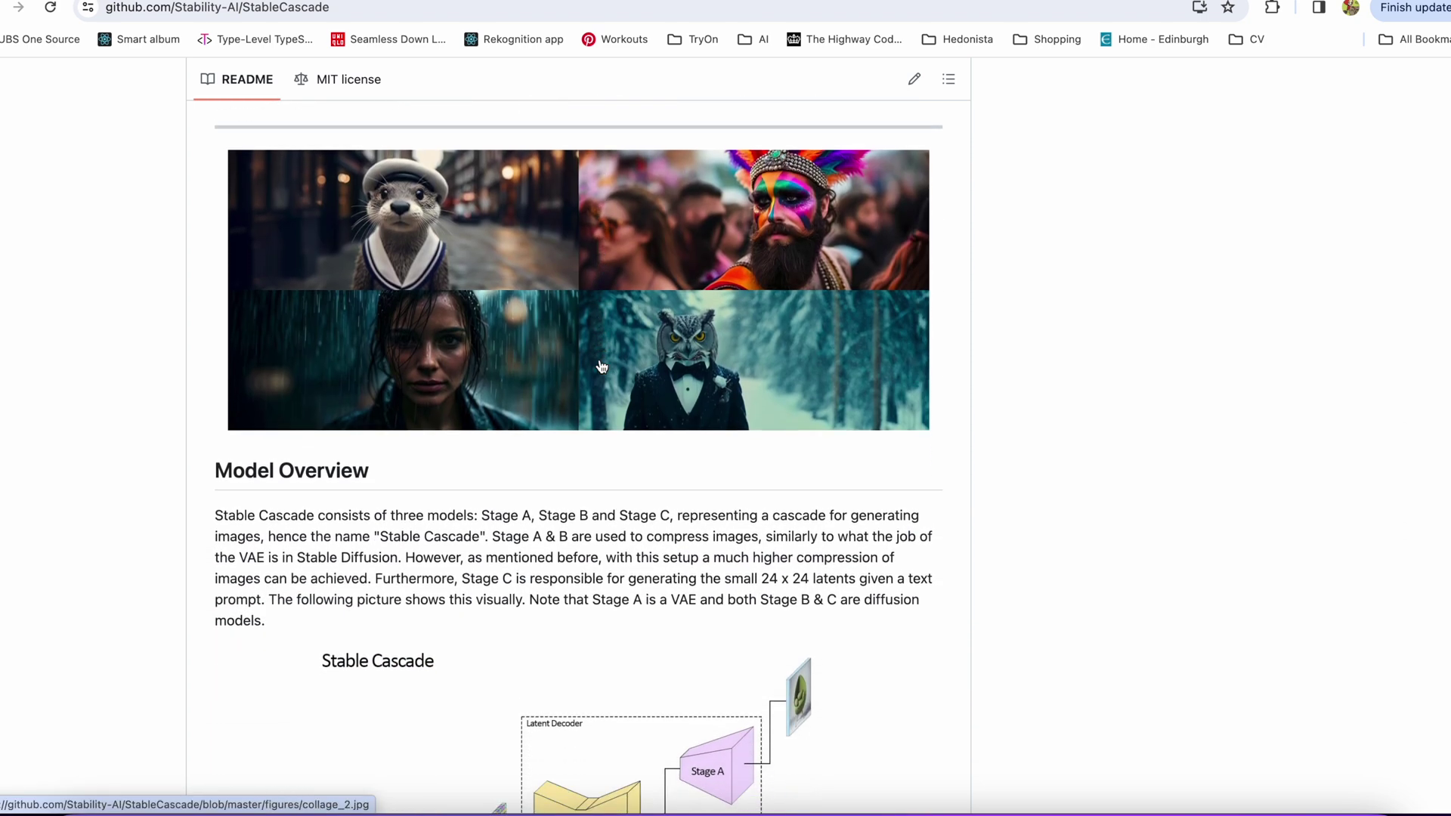
{"action": "scroll", "coordinate": [601, 366], "scroll_direction": "down", "scroll_amount": 6}
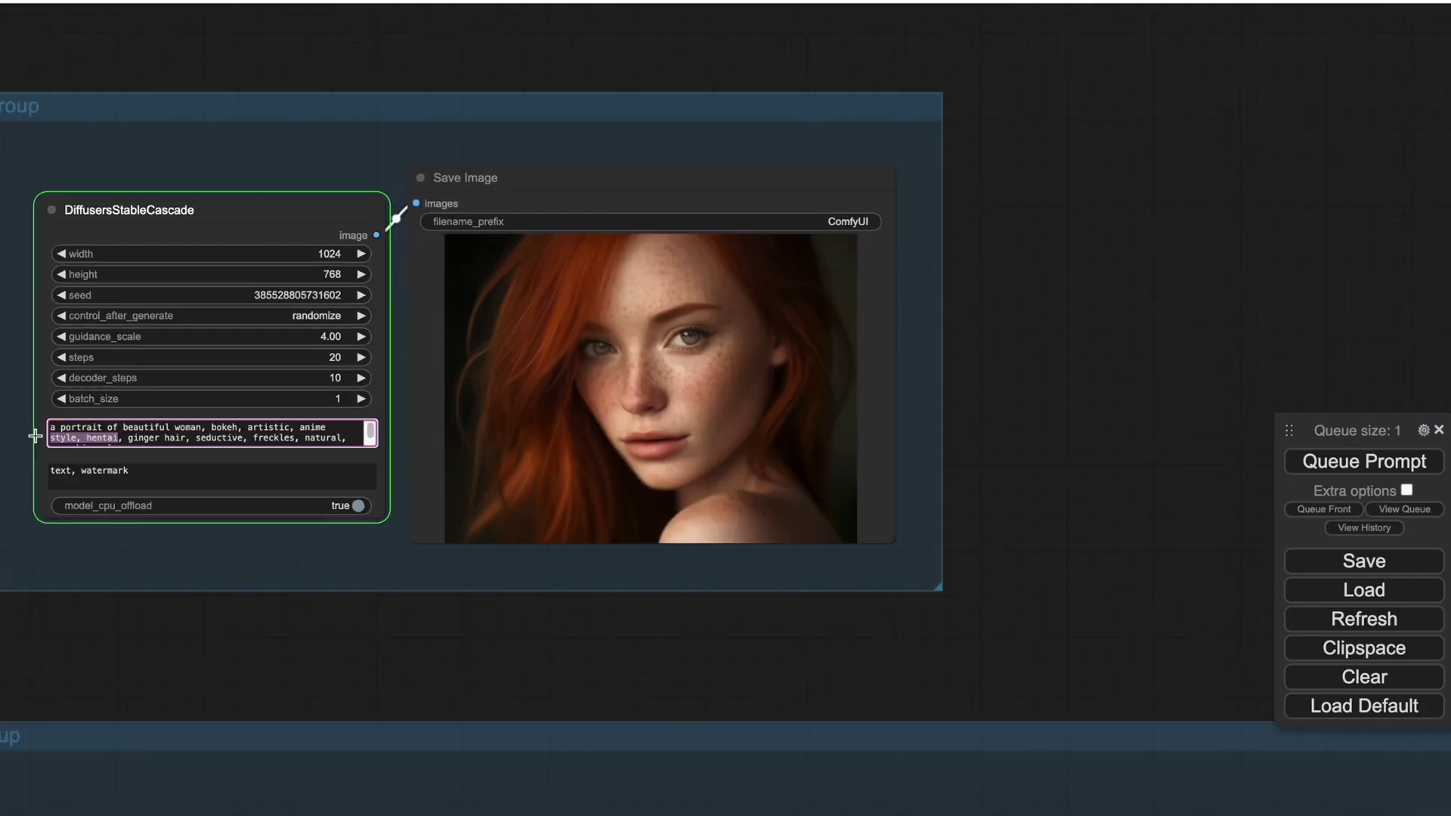
{"action": "key", "text": "BackSpace"}
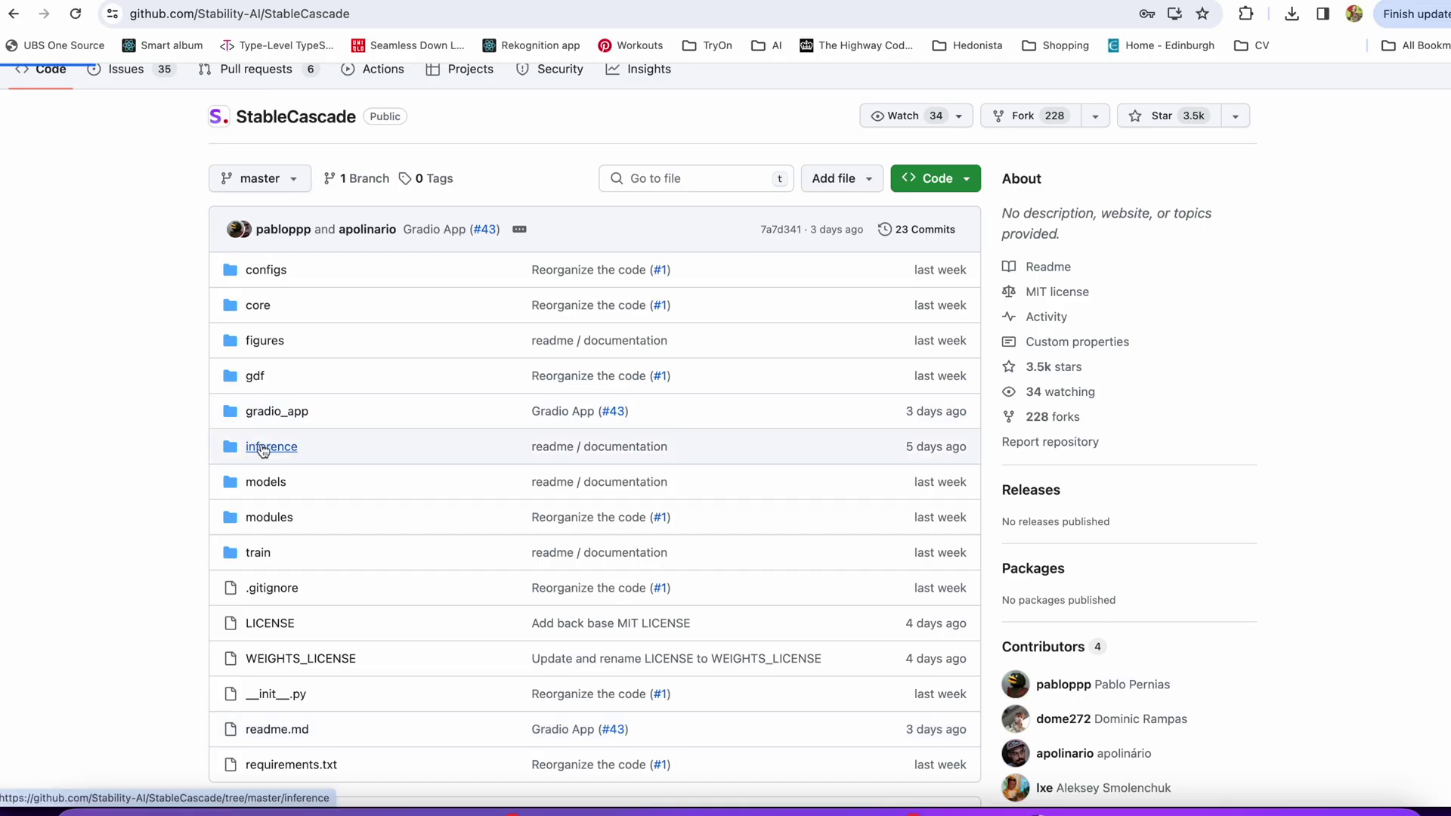
- Open inference/text_to_image.ipynb and scroll through its example cells and output images
{"action": "left_click", "coordinate": [263, 449]}
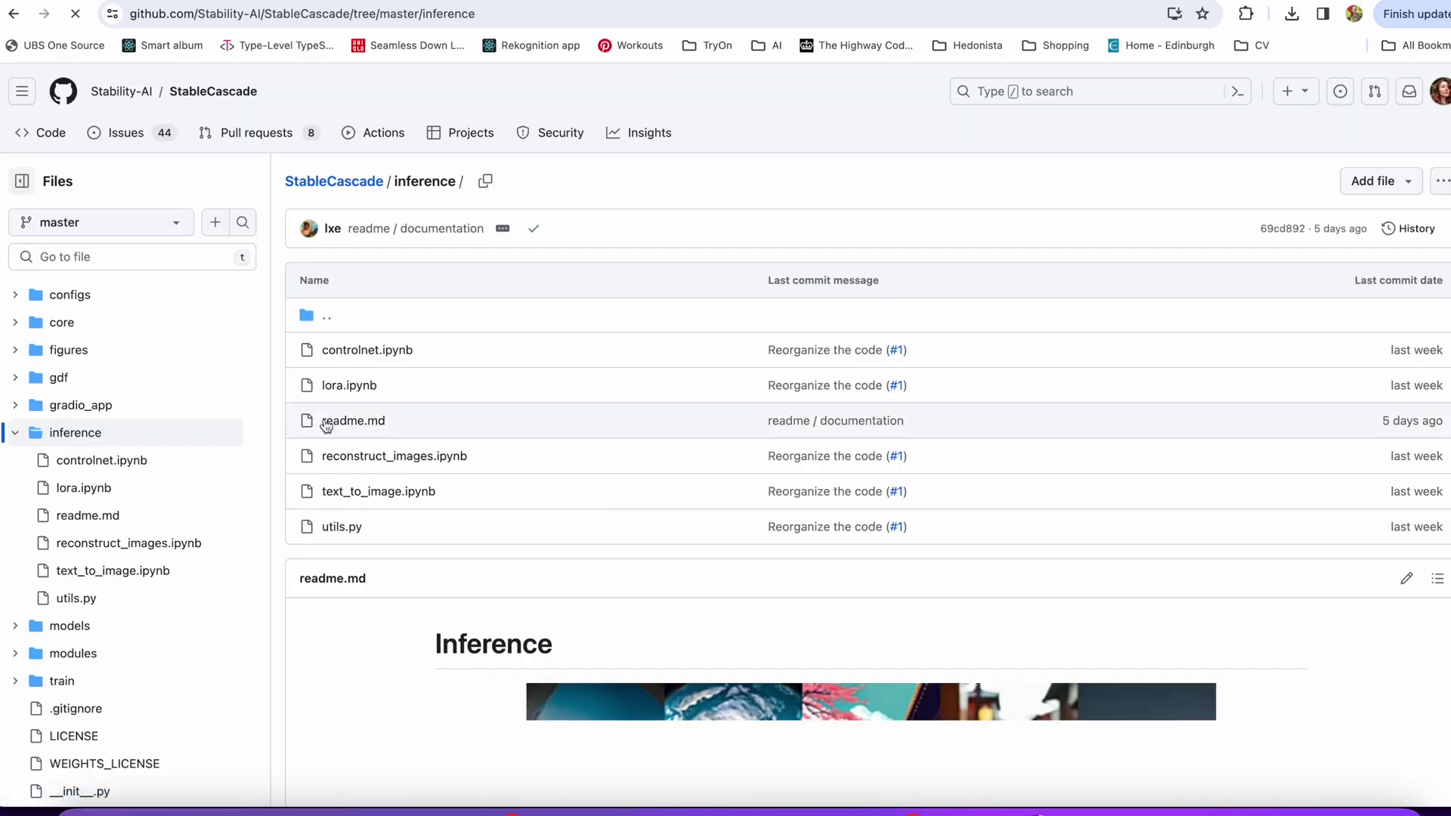
{"action": "left_click", "coordinate": [380, 491]}
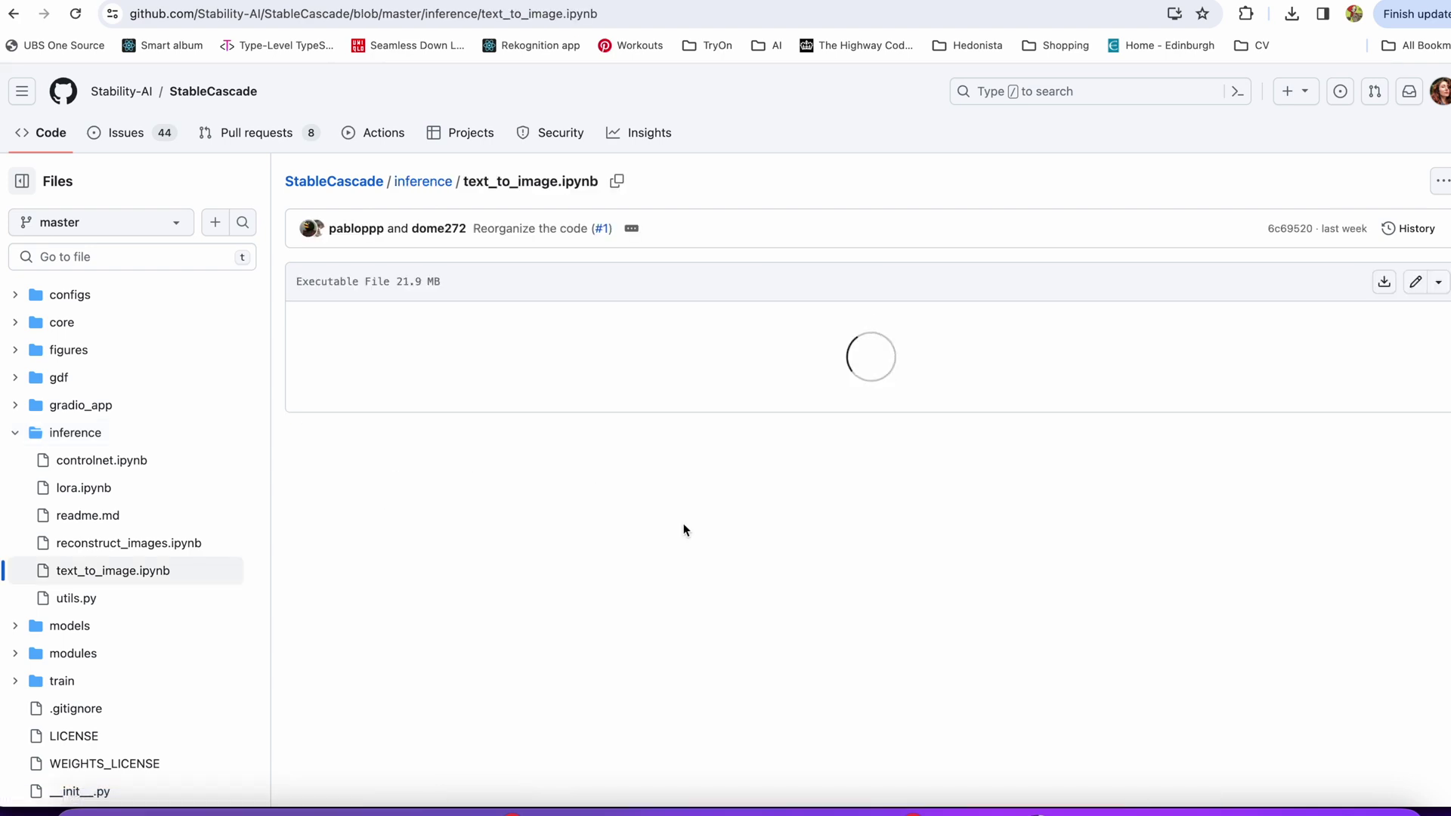
{"action": "scroll", "coordinate": [826, 624], "scroll_direction": "down", "scroll_amount": 3}
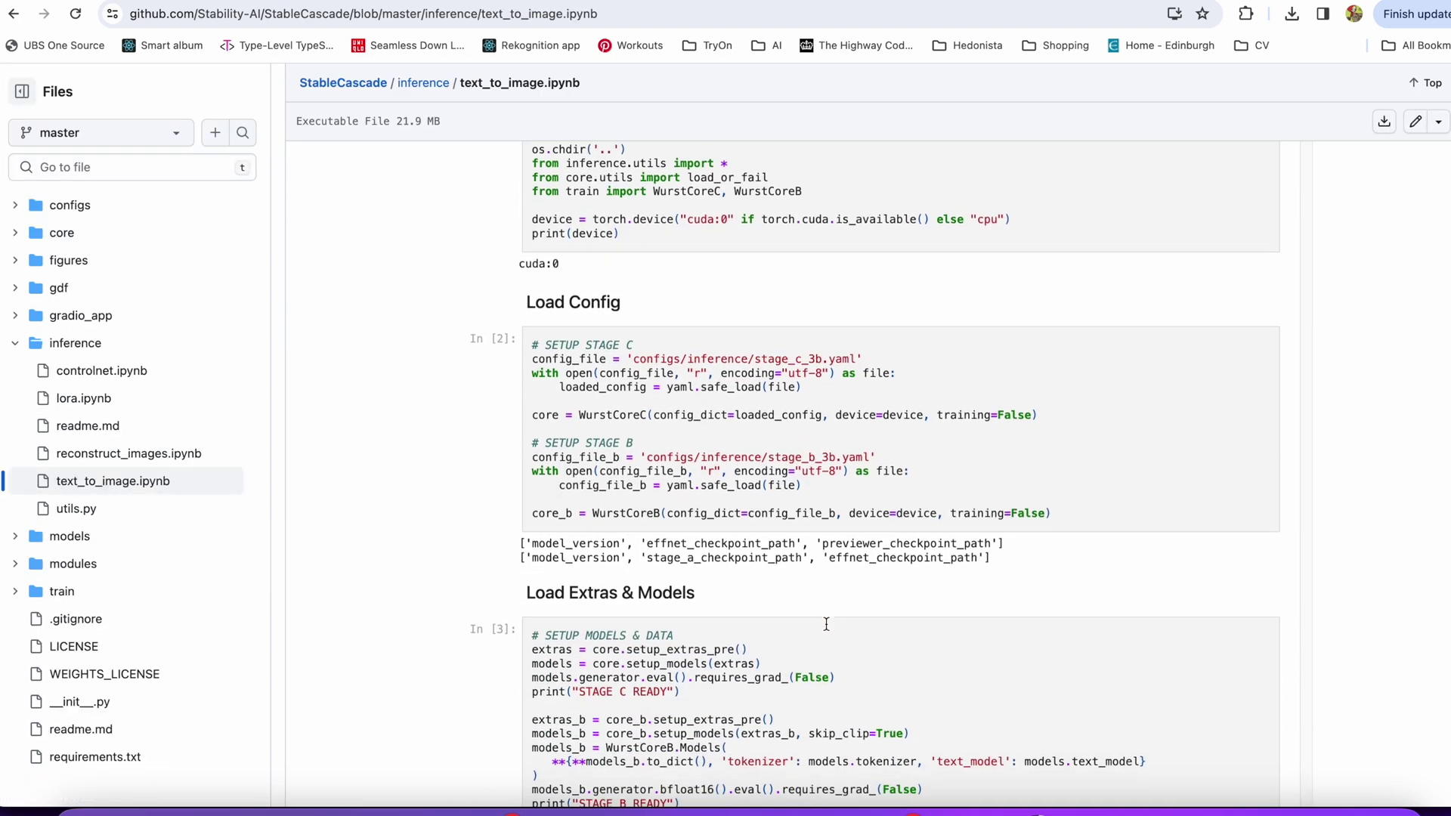
{"action": "scroll", "coordinate": [826, 624], "scroll_direction": "down", "scroll_amount": 9}
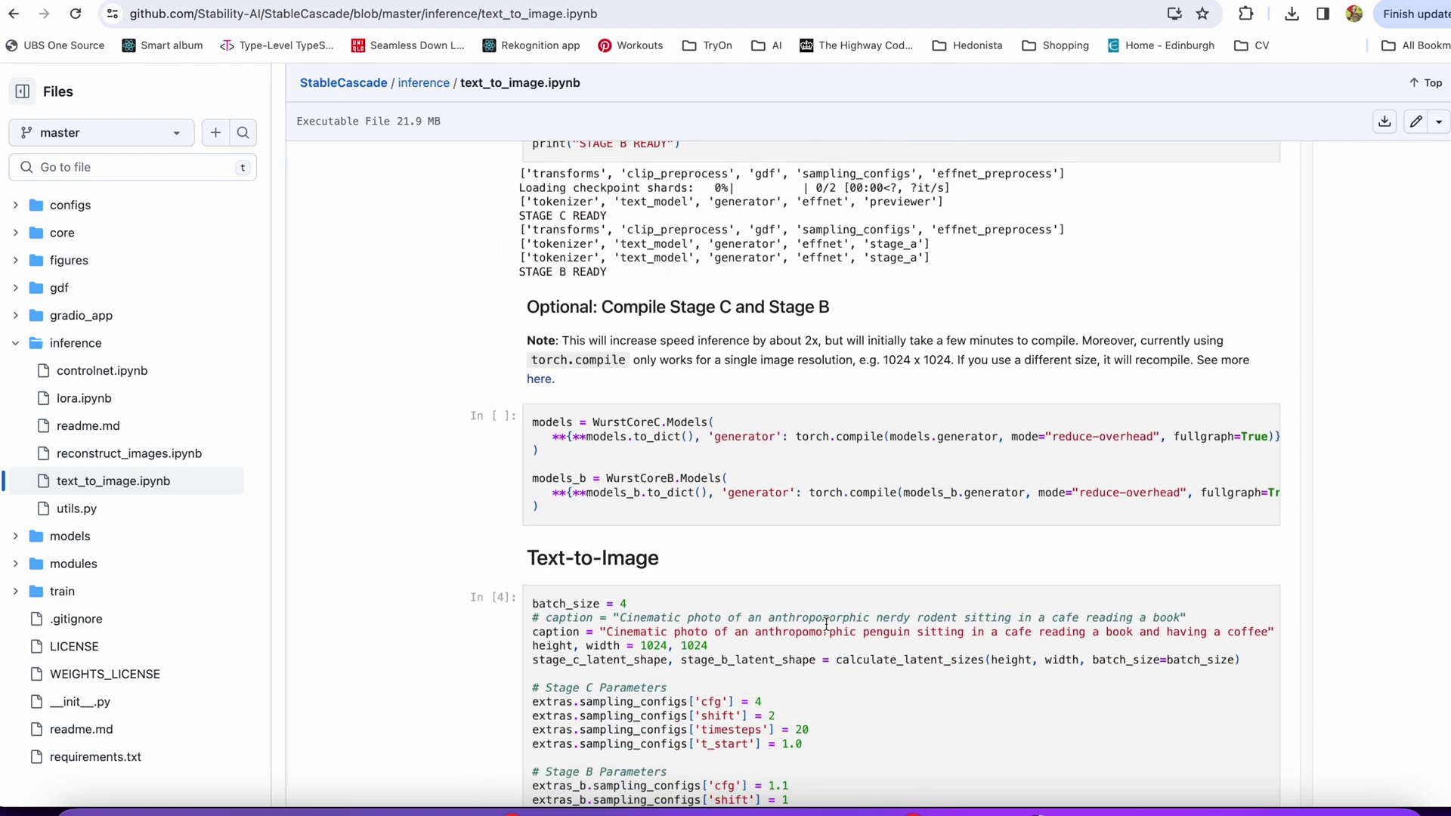
{"action": "scroll", "coordinate": [826, 624], "scroll_direction": "down", "scroll_amount": 10}
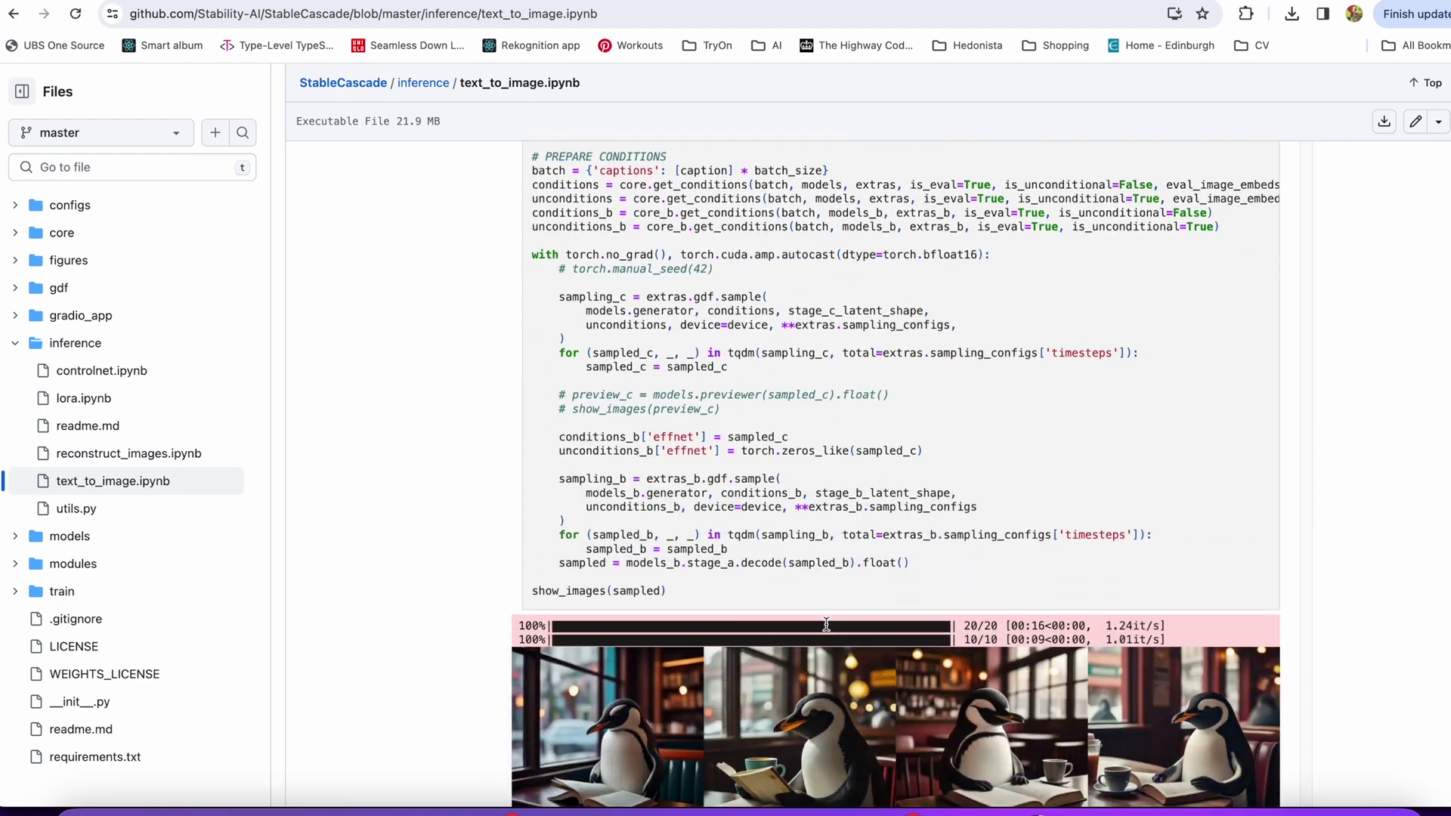
{"action": "scroll", "coordinate": [827, 624], "scroll_direction": "down", "scroll_amount": 8}
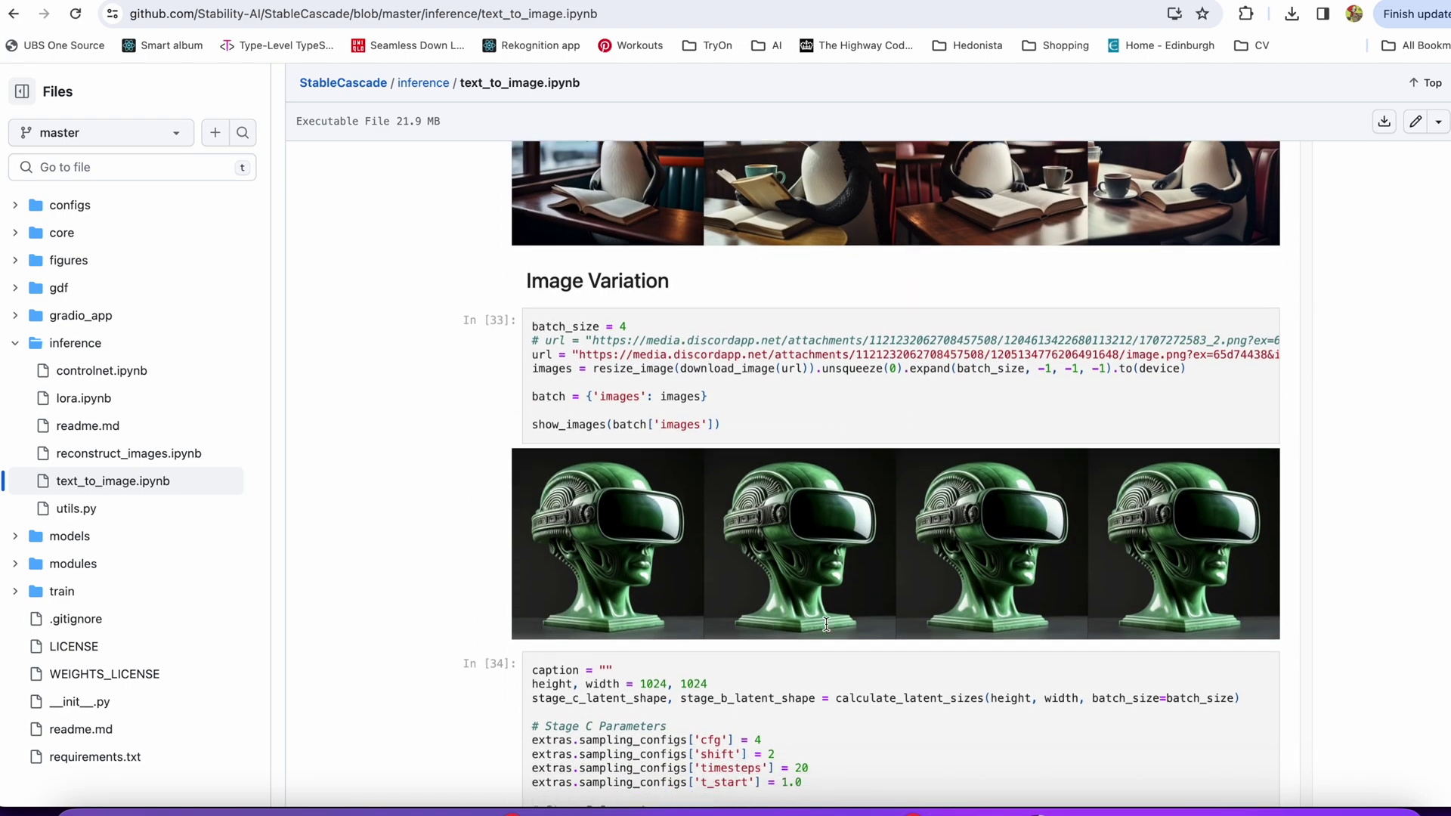
{"action": "scroll", "coordinate": [826, 625], "scroll_direction": "down", "scroll_amount": 12}
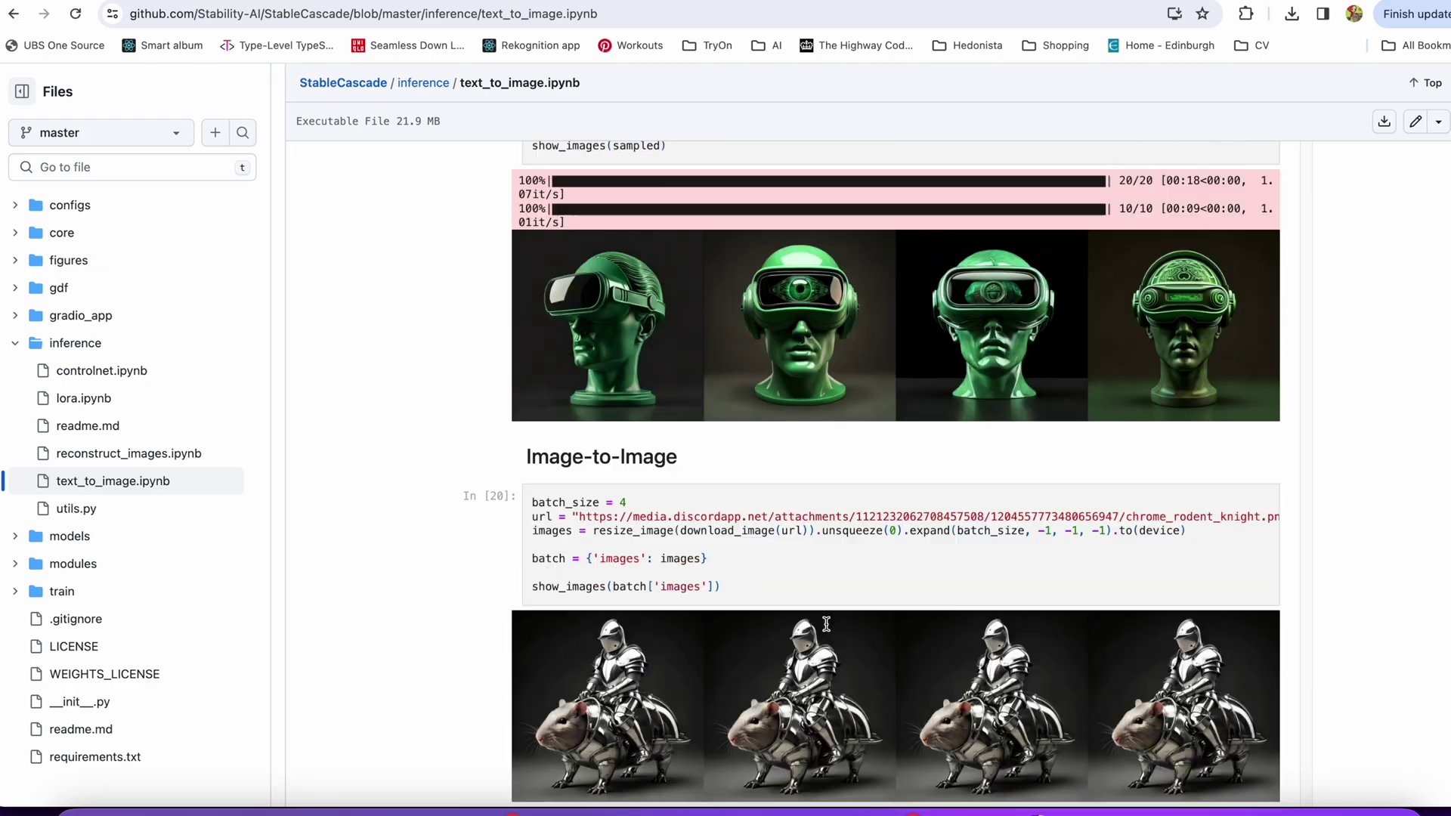
{"action": "scroll", "coordinate": [826, 624], "scroll_direction": "down", "scroll_amount": 8}
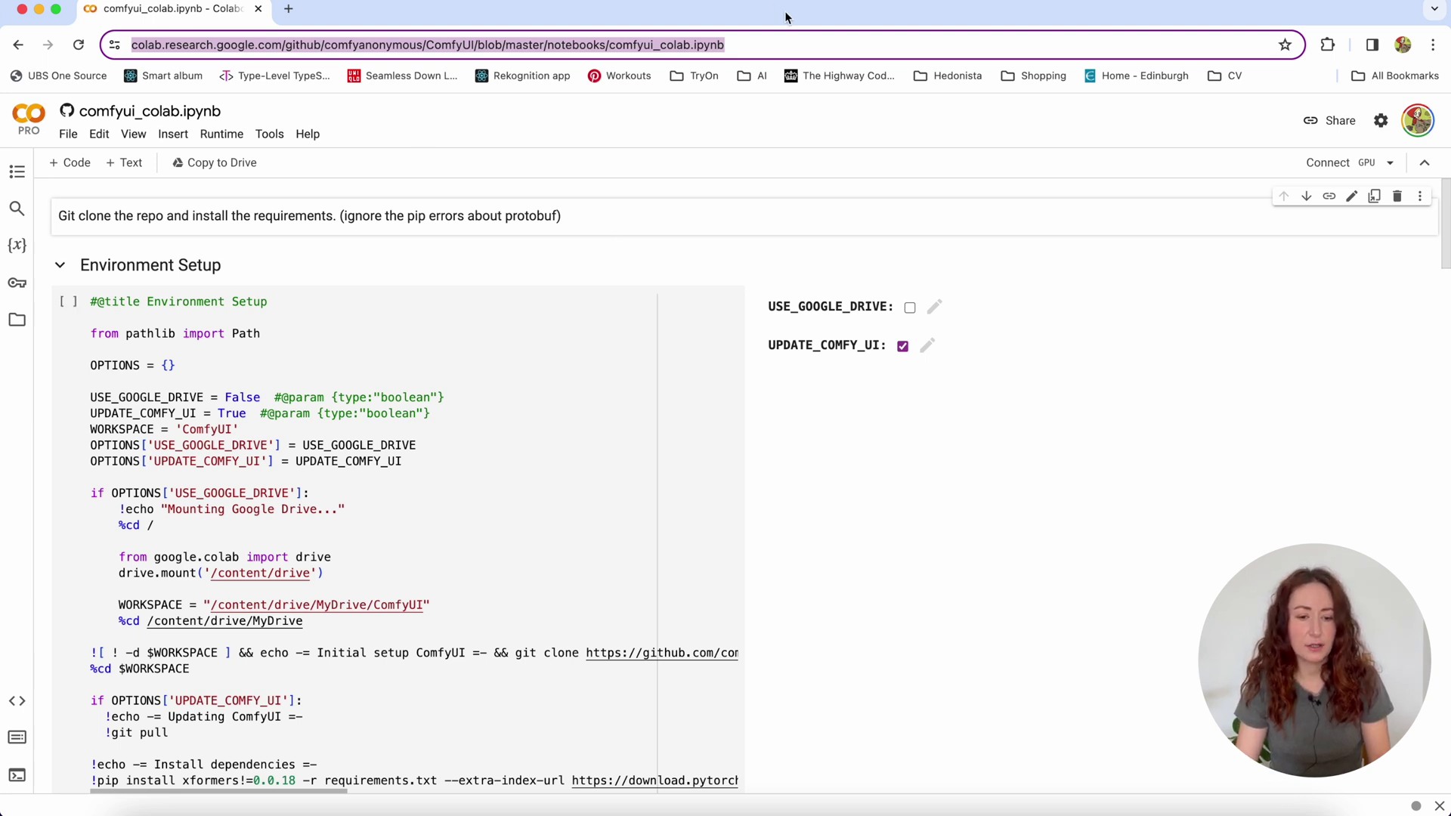
- Save a copy of the comfyui_colab.ipynb notebook to Google Drive
{"action": "left_click", "coordinate": [755, 44]}
{"action": "left_click_drag", "start_coordinate": [803, 45], "coordinate": [130, 45]}
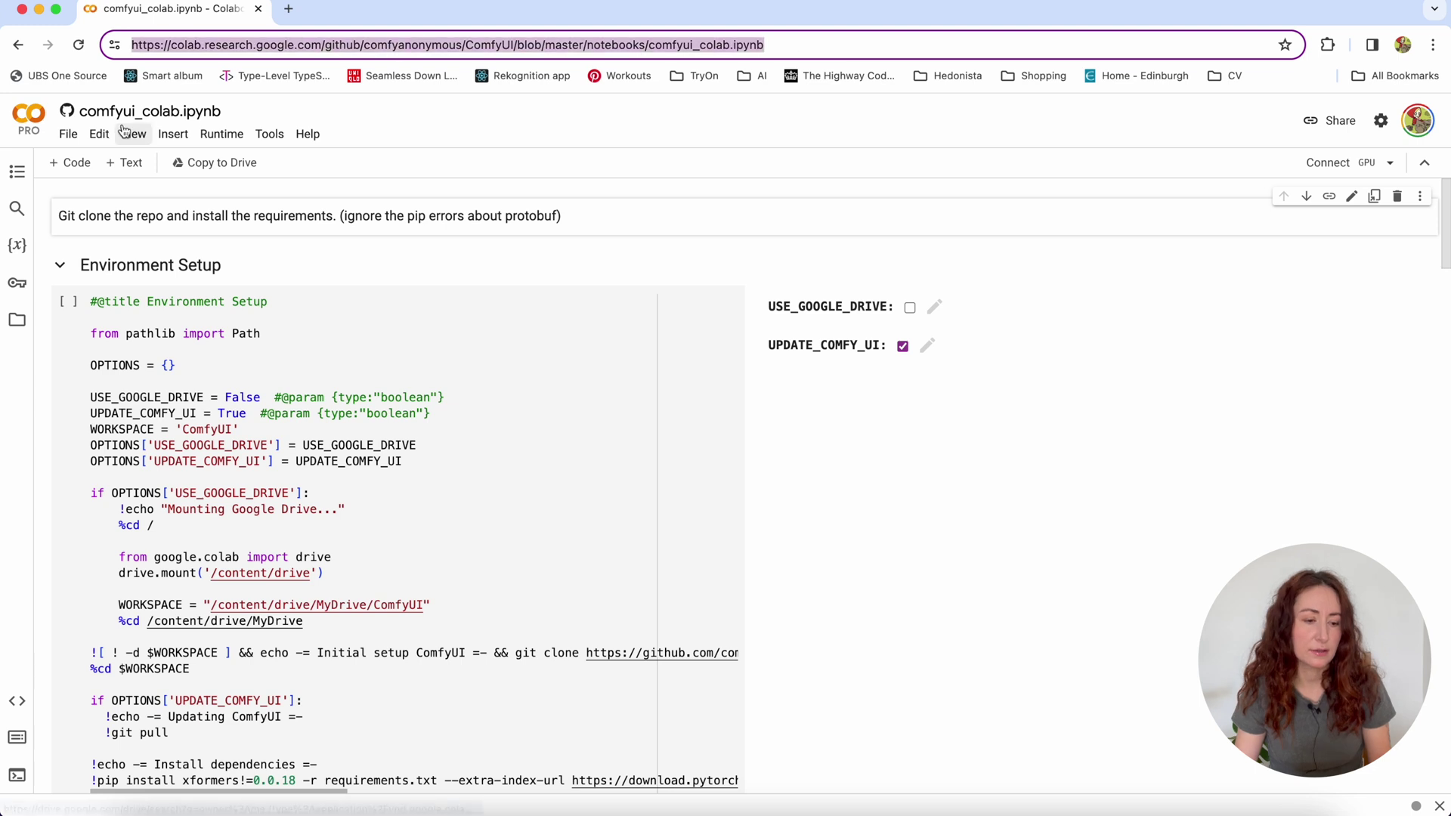
{"action": "left_click", "coordinate": [68, 134]}
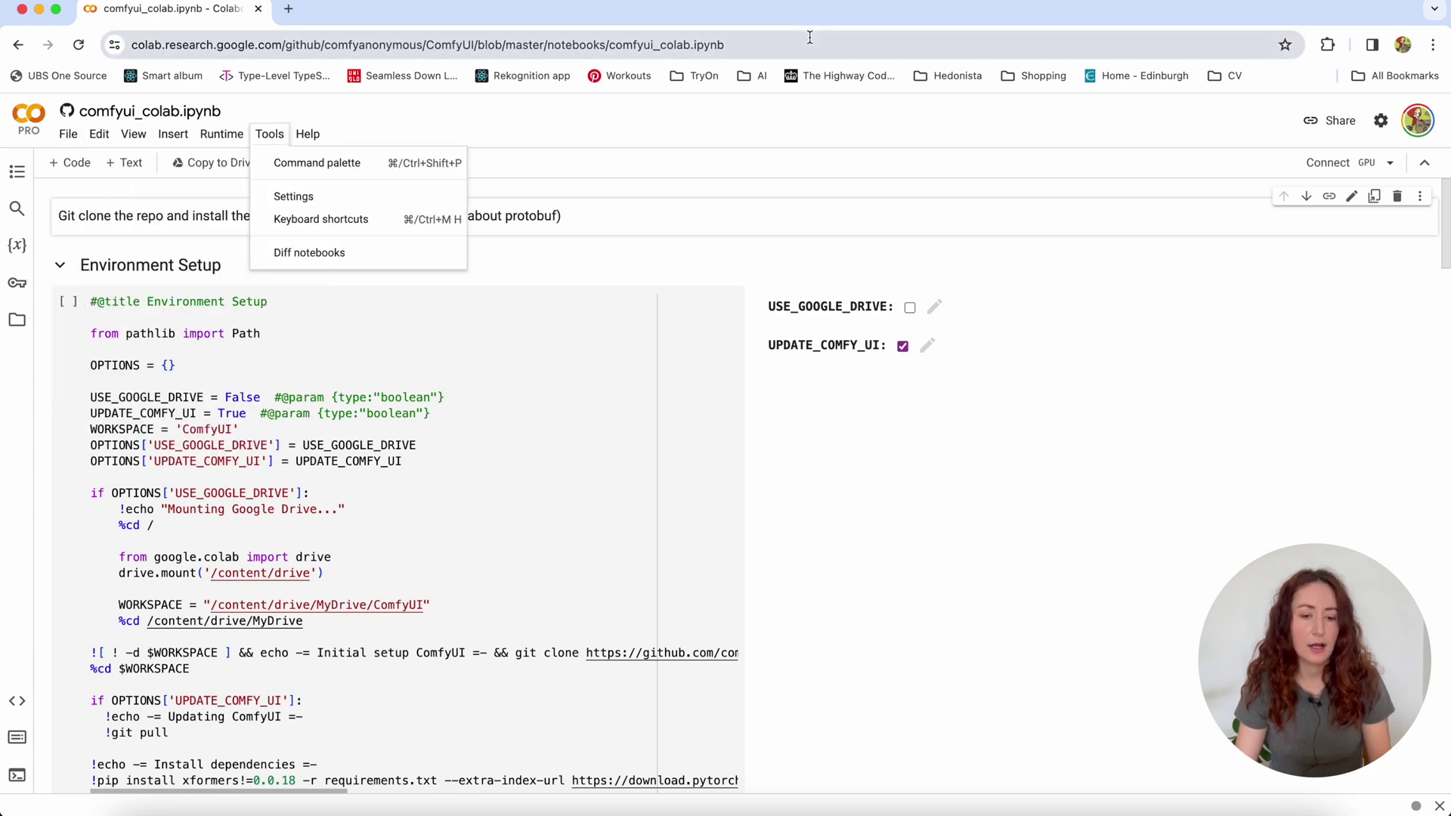
{"action": "left_click", "coordinate": [848, 41]}
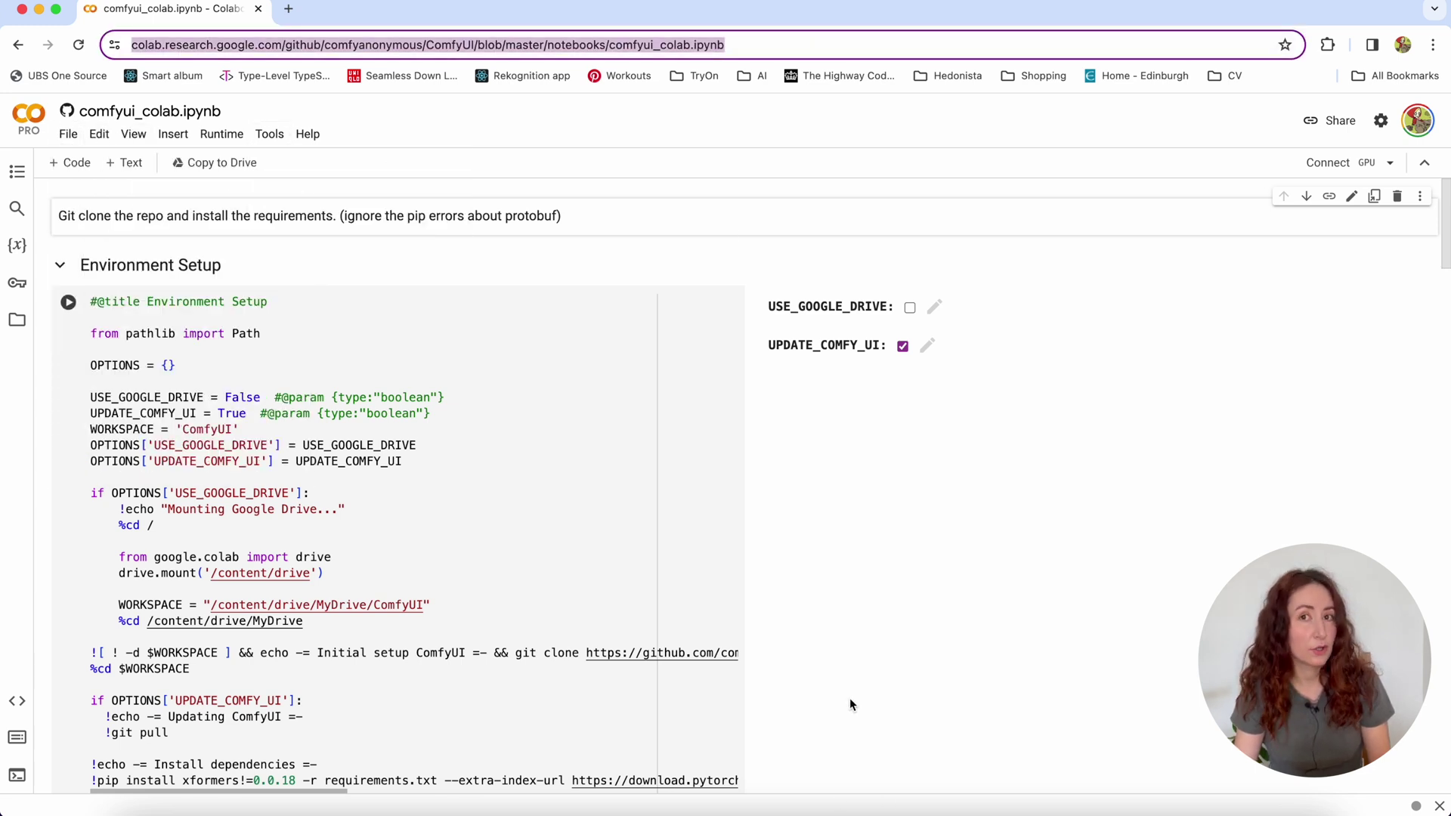
{"action": "left_click", "coordinate": [68, 134]}
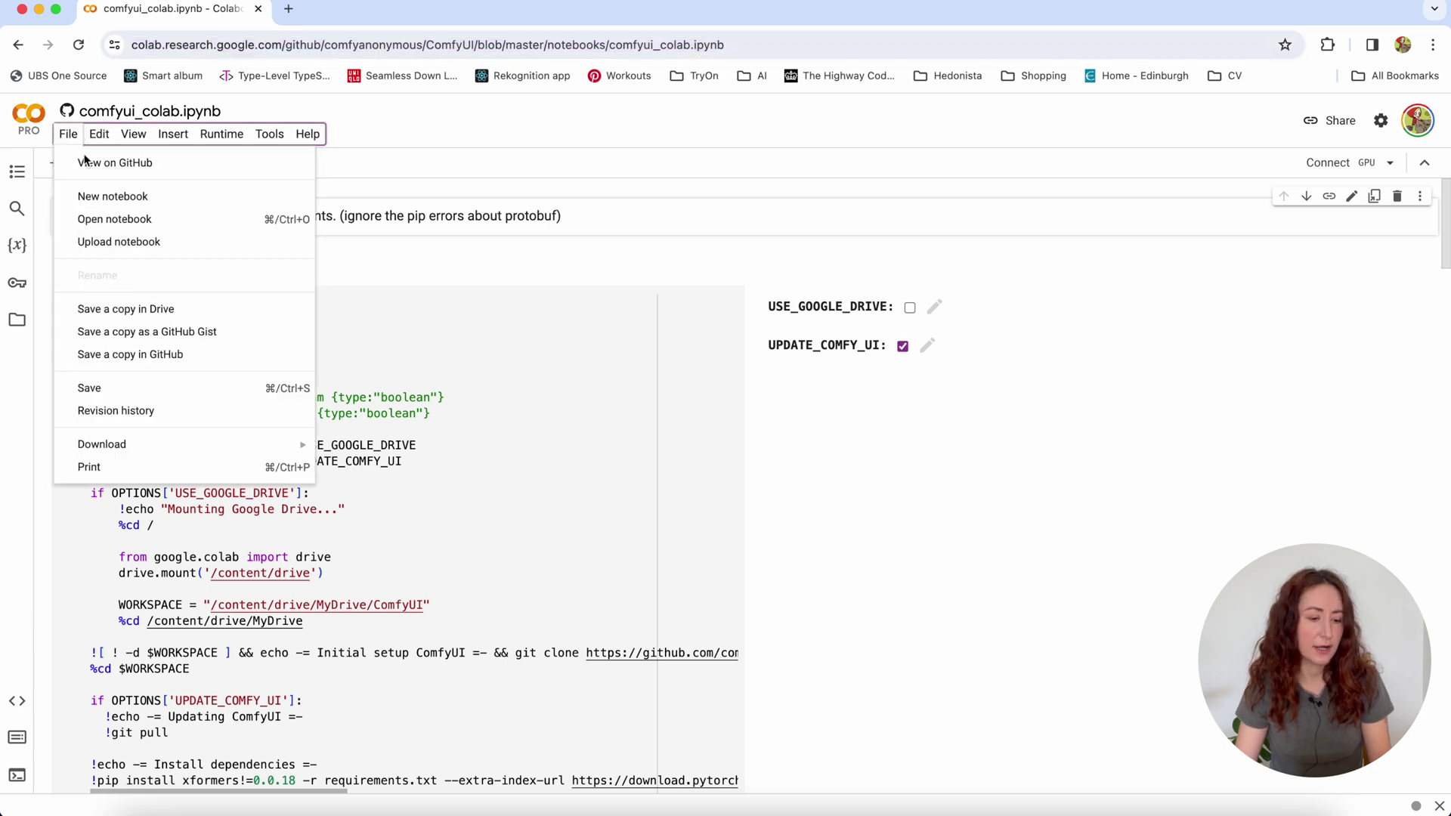
{"action": "left_click", "coordinate": [155, 310]}
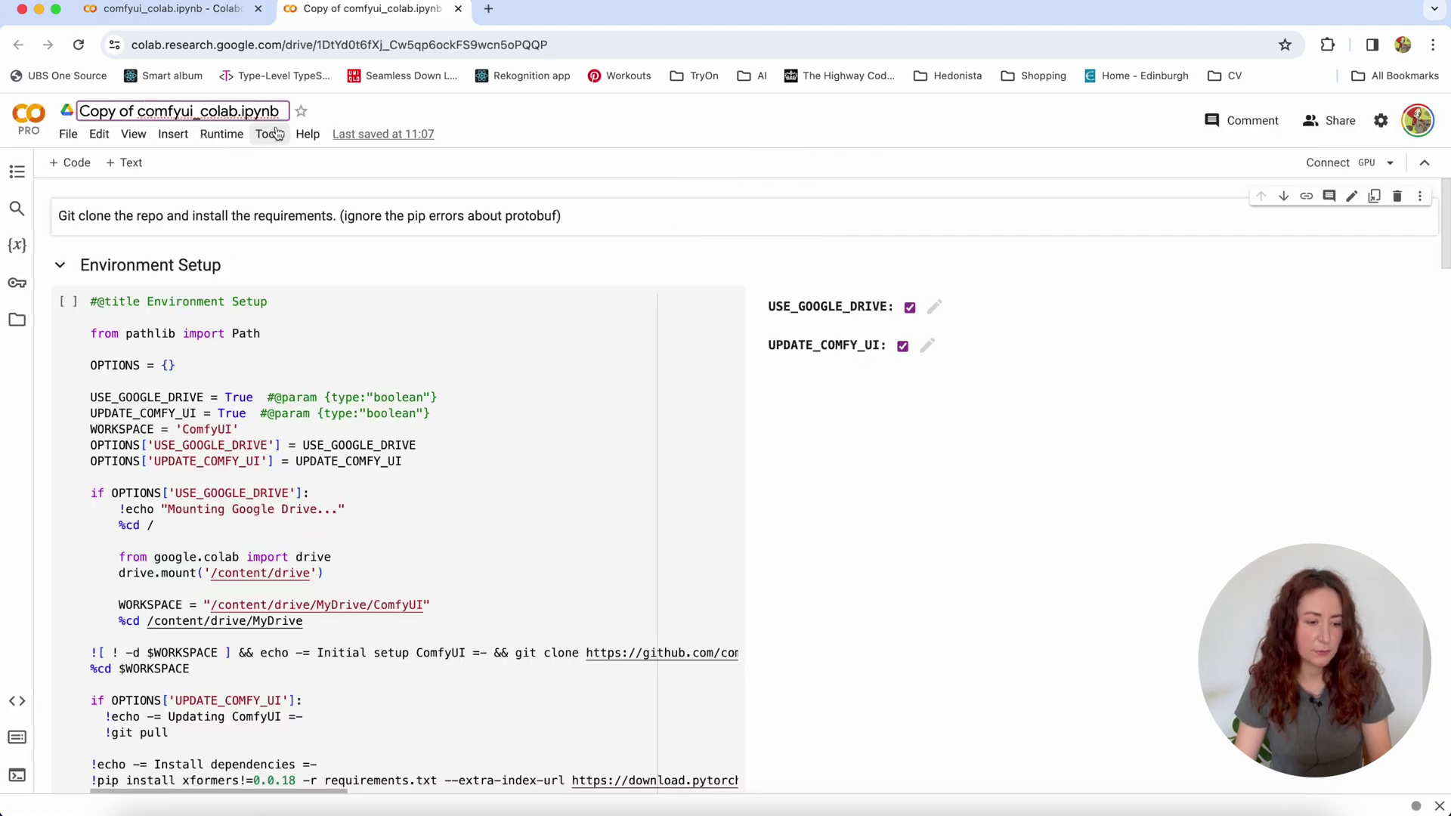
- Rename the copy to 'Stable cascasde comfyui_colab.ipynb'
{"action": "left_click_drag", "start_coordinate": [140, 114], "coordinate": [87, 115]}
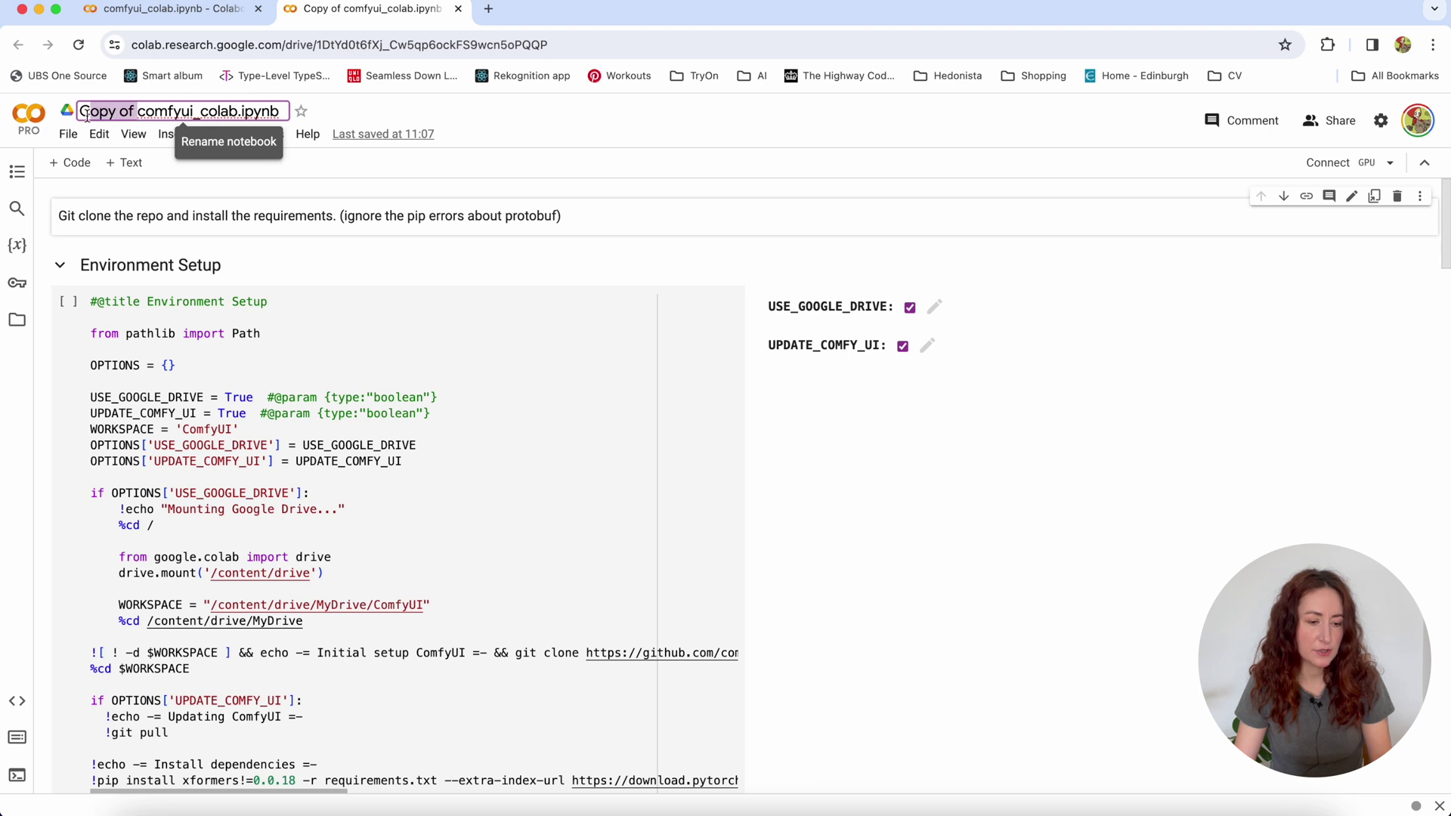
{"action": "type", "text": "Stab"}
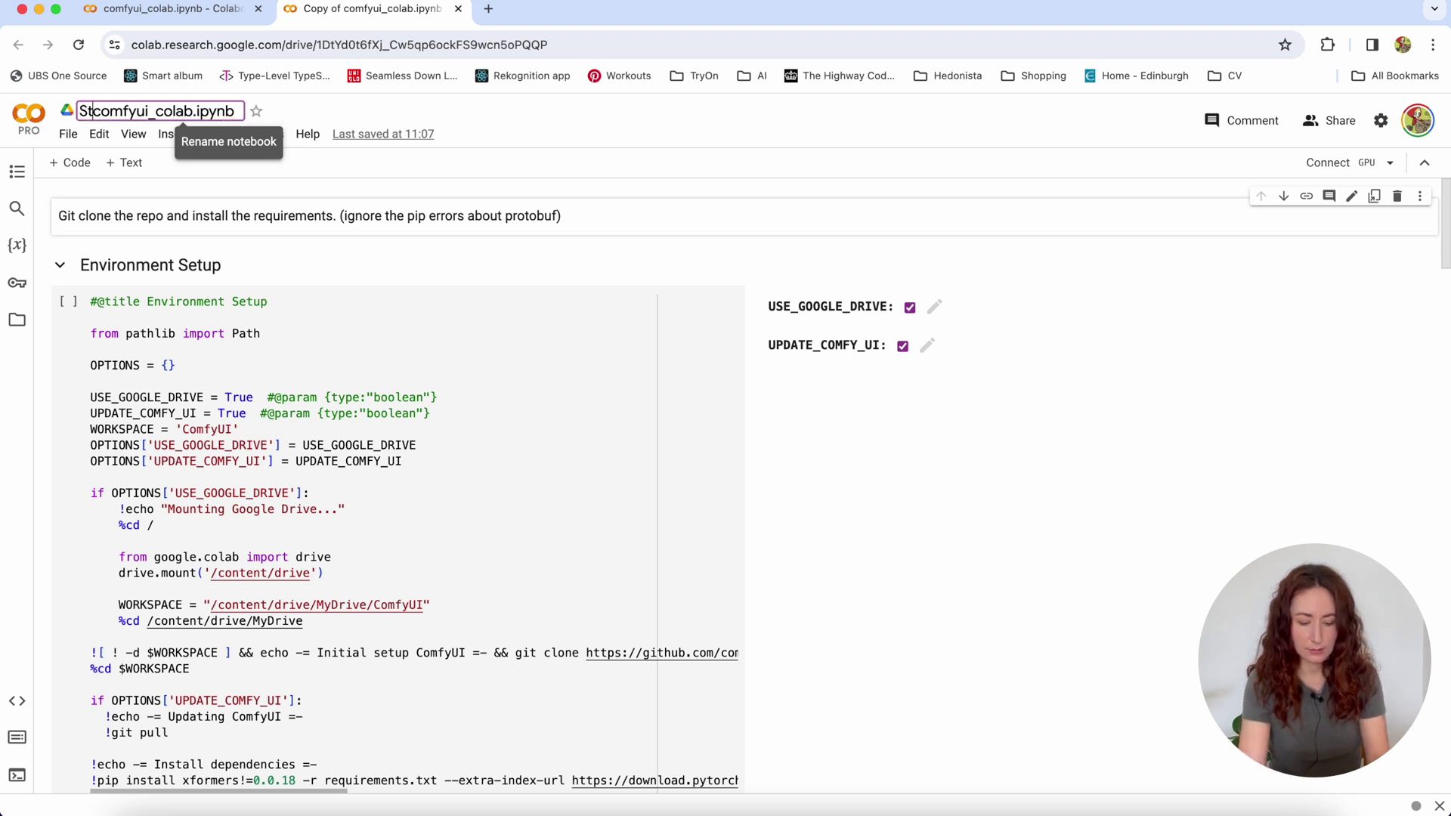
{"action": "type", "text": "le cascasde"}
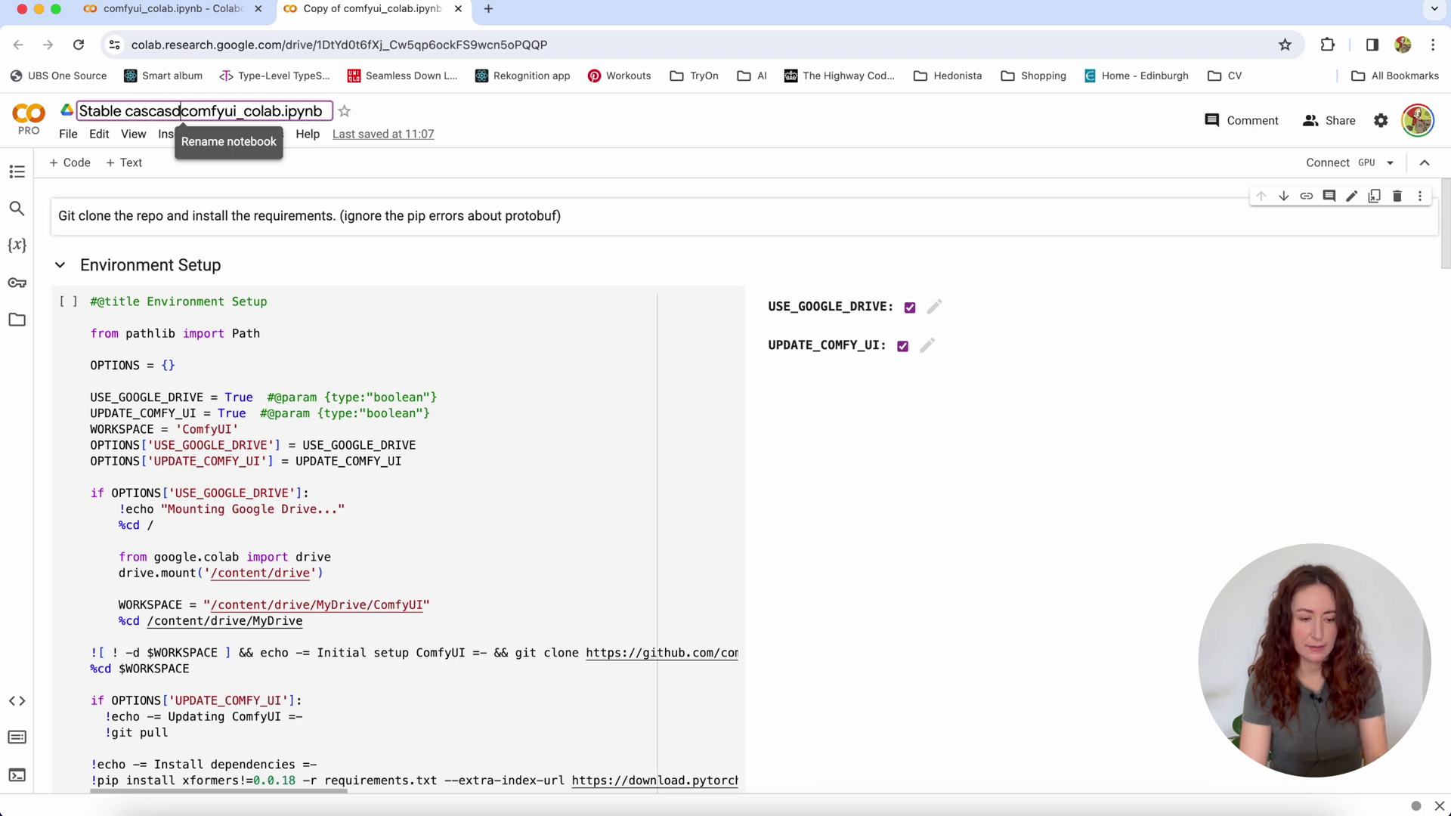
{"action": "key", "text": "Return"}
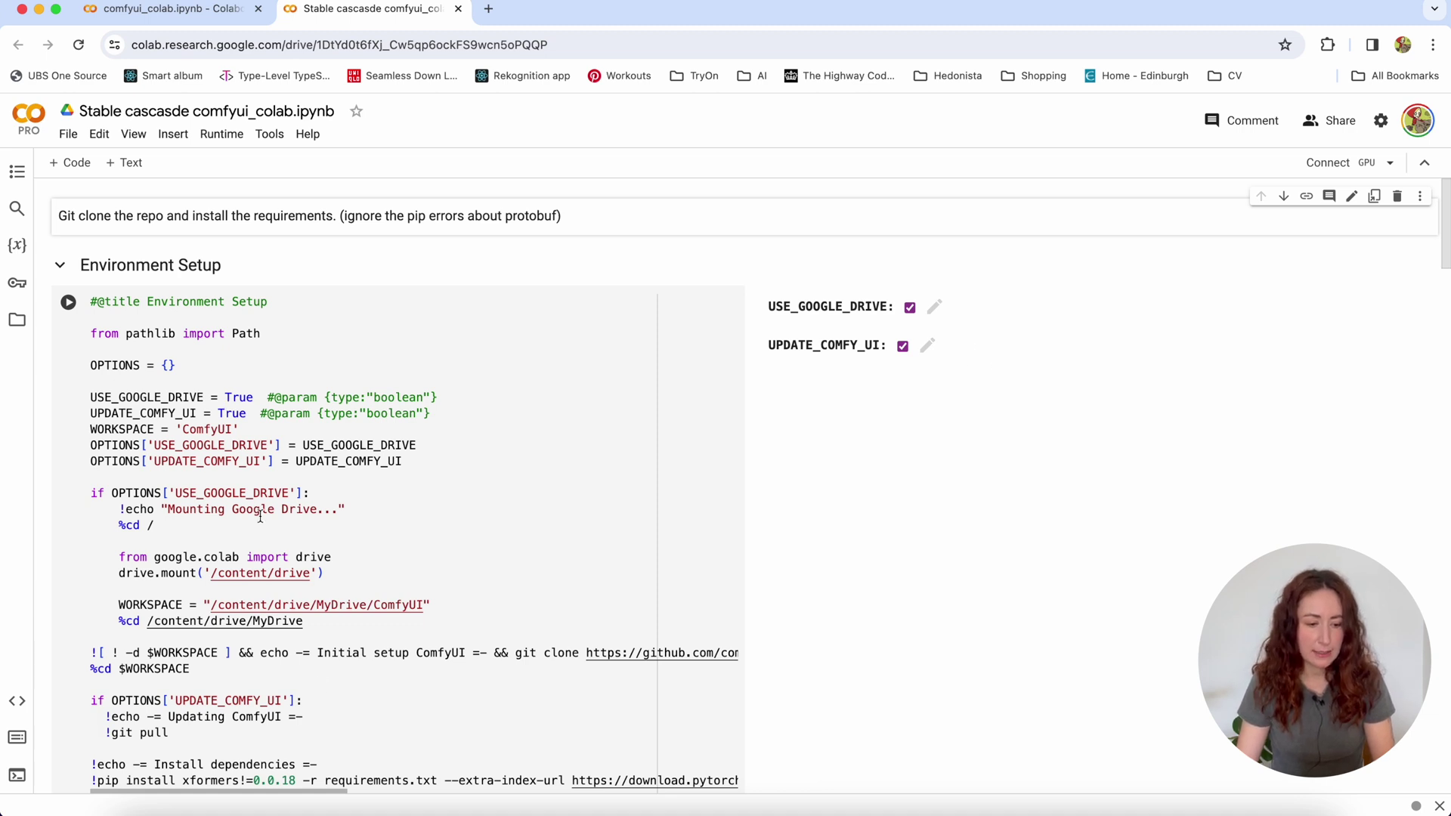
- Run the Environment Setup cell and grant the notebook access to Google Drive
{"action": "left_click", "coordinate": [69, 304]}
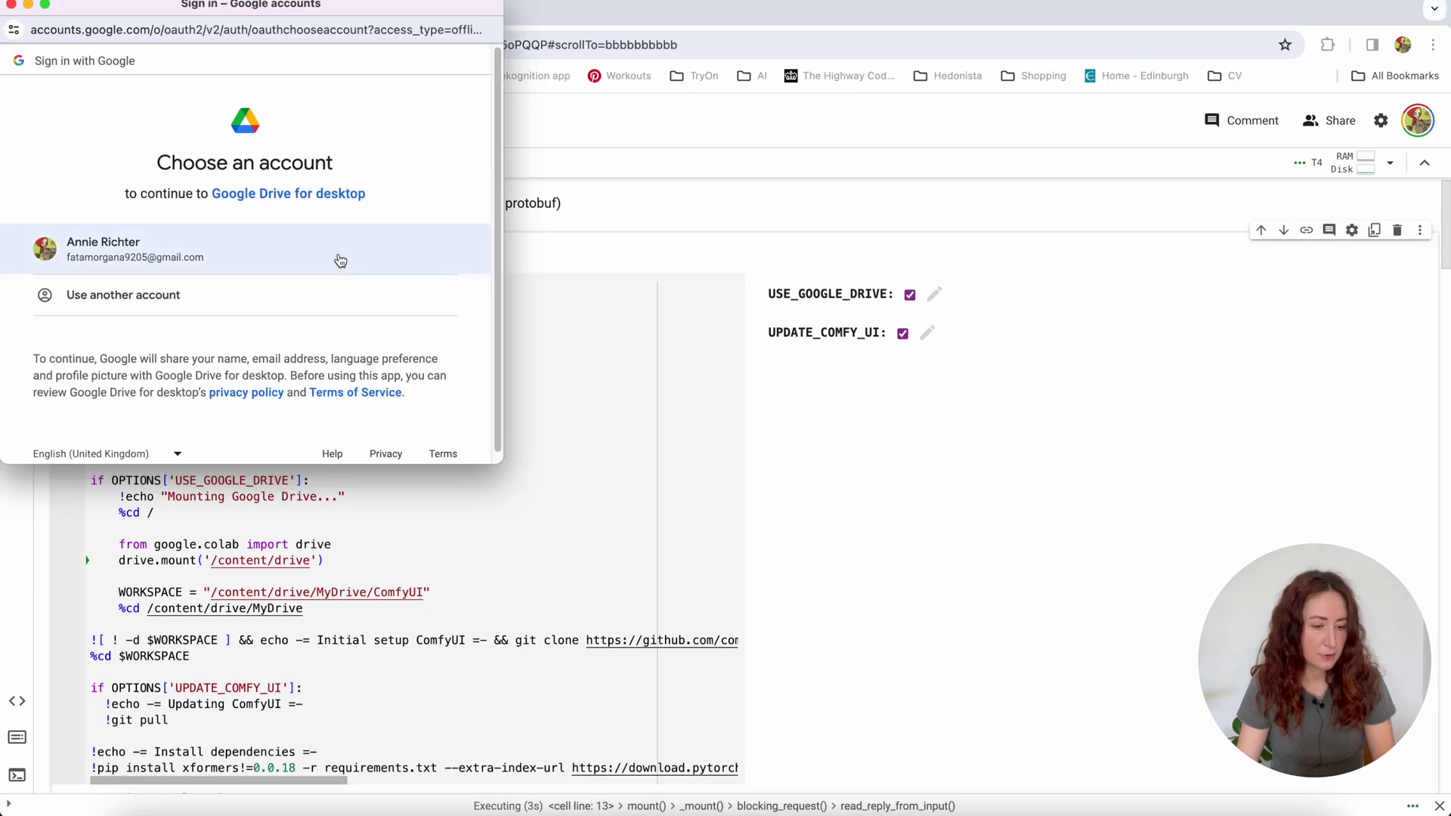
{"action": "left_click", "coordinate": [408, 382]}
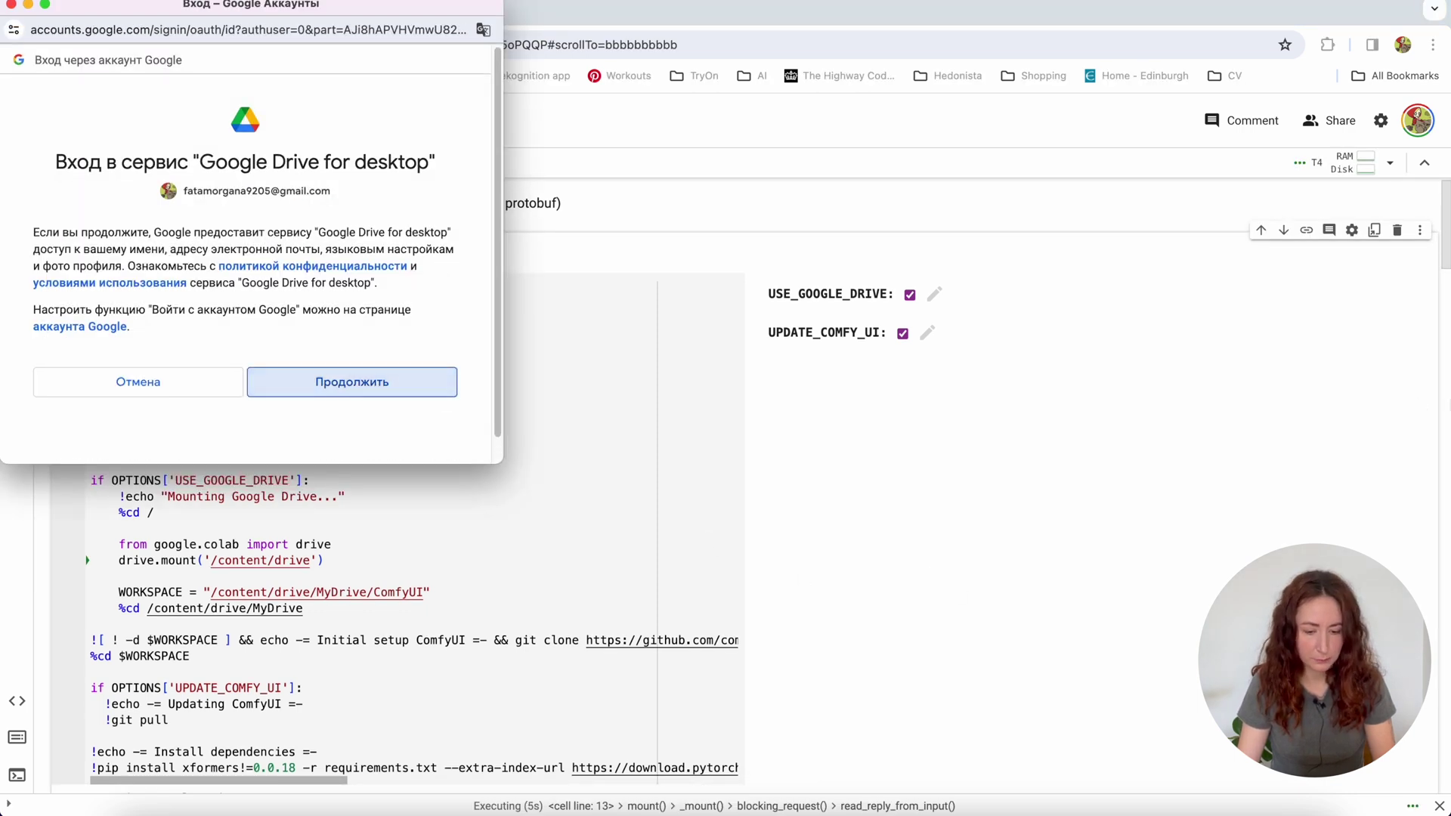
{"action": "scroll", "coordinate": [378, 340], "scroll_direction": "down", "scroll_amount": 5}
{"action": "left_click", "coordinate": [412, 358]}
- Scroll past the pip install output to the 'Download some models/checkpoints' cell
{"action": "scroll", "coordinate": [1436, 386], "scroll_direction": "up", "scroll_amount": 20}
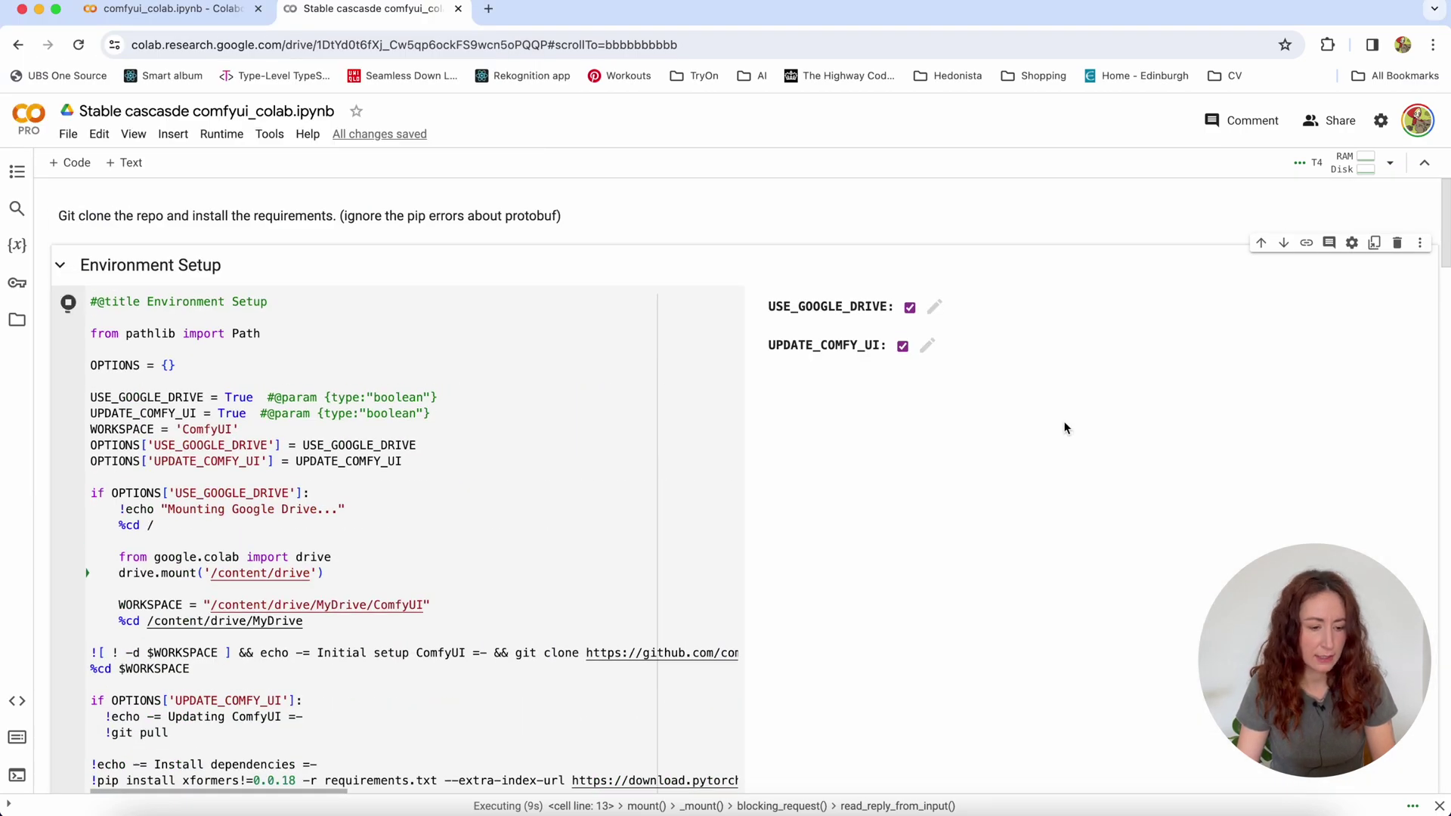
{"action": "scroll", "coordinate": [1066, 418], "scroll_direction": "down", "scroll_amount": 5}
{"action": "scroll", "coordinate": [1065, 419], "scroll_direction": "up", "scroll_amount": 1}
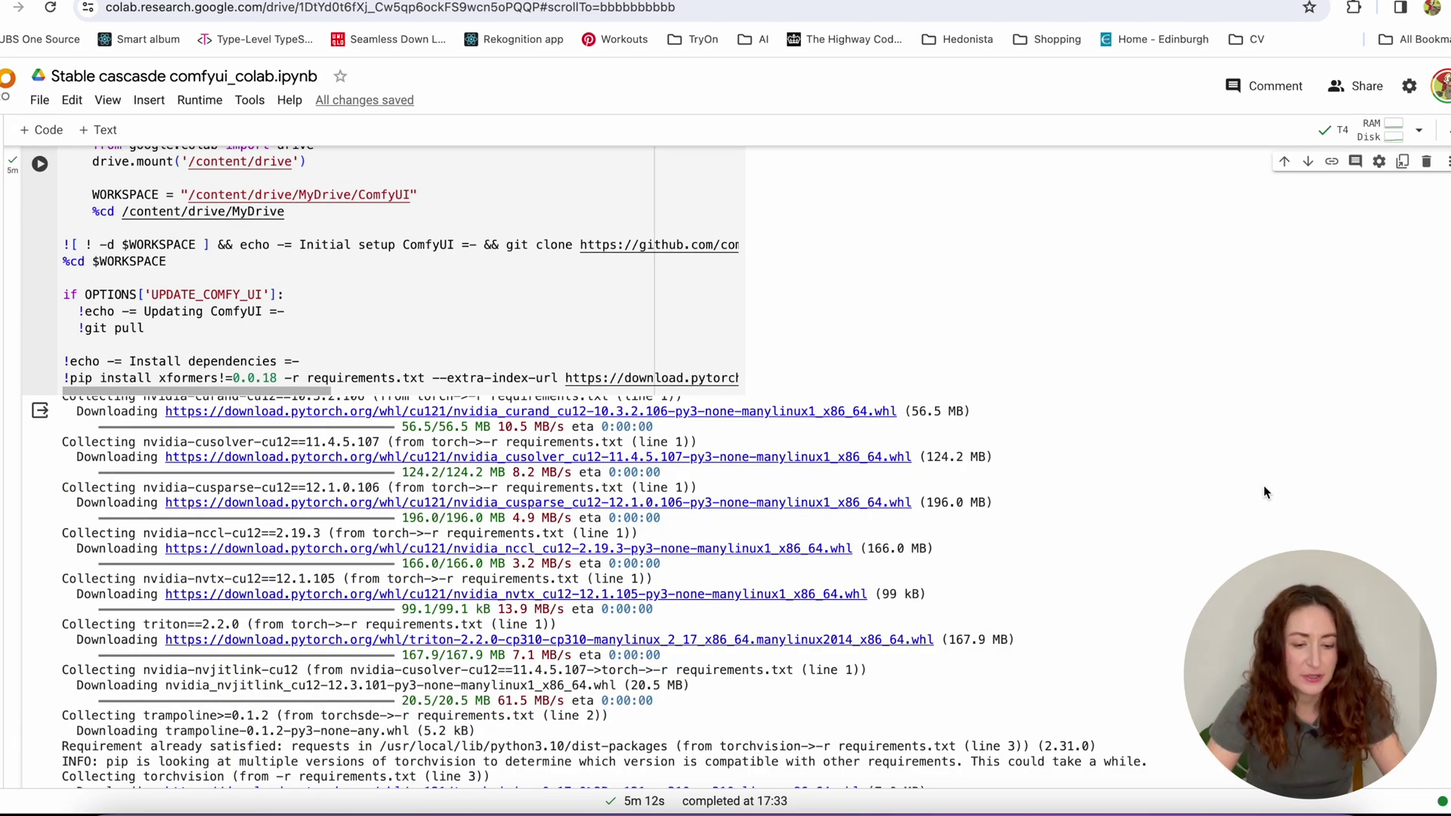
{"action": "scroll", "coordinate": [1099, 466], "scroll_direction": "down", "scroll_amount": 3}
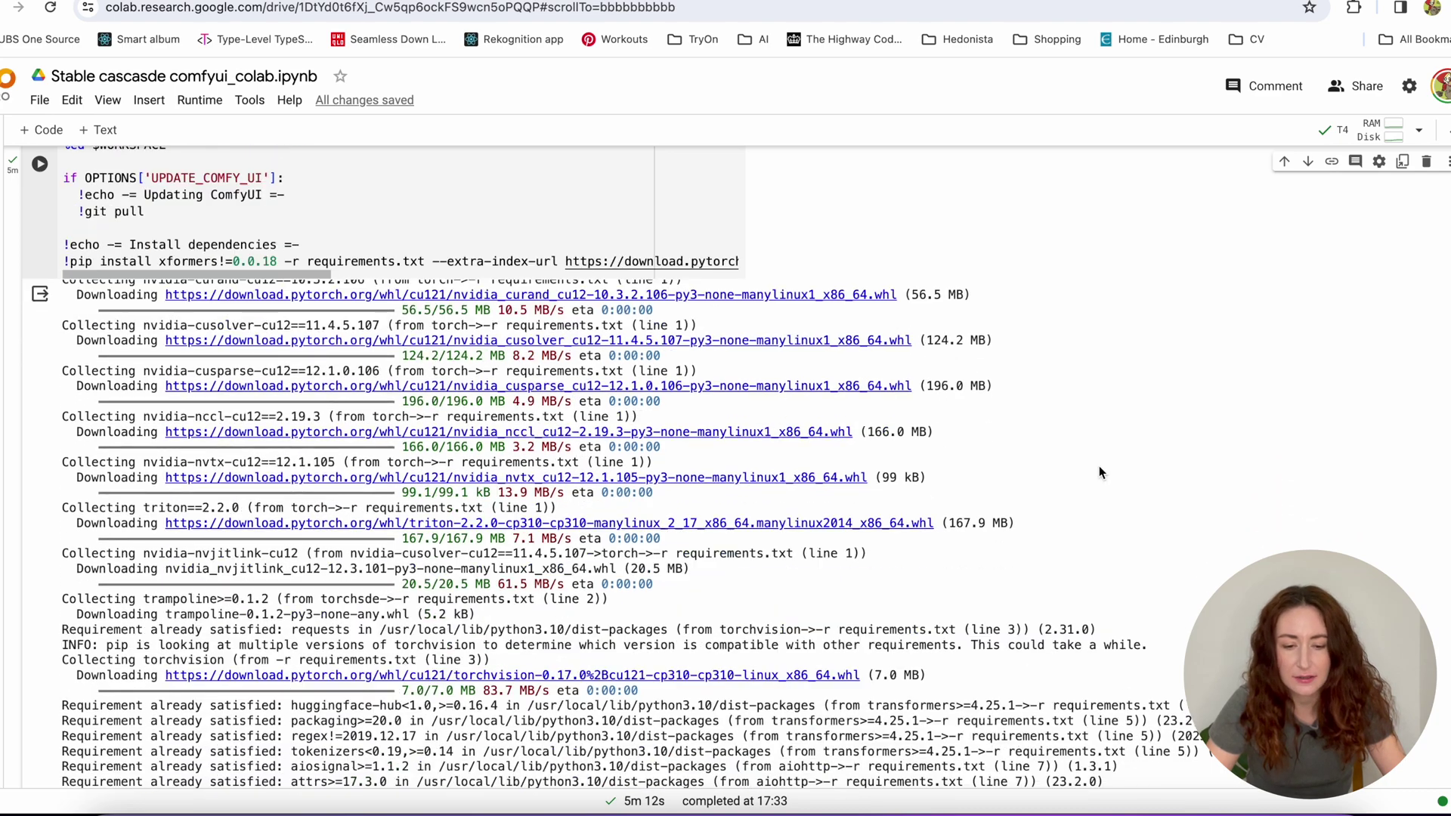
{"action": "scroll", "coordinate": [1134, 416], "scroll_direction": "down", "scroll_amount": 2}
{"action": "scroll", "coordinate": [1233, 356], "scroll_direction": "down", "scroll_amount": 10}
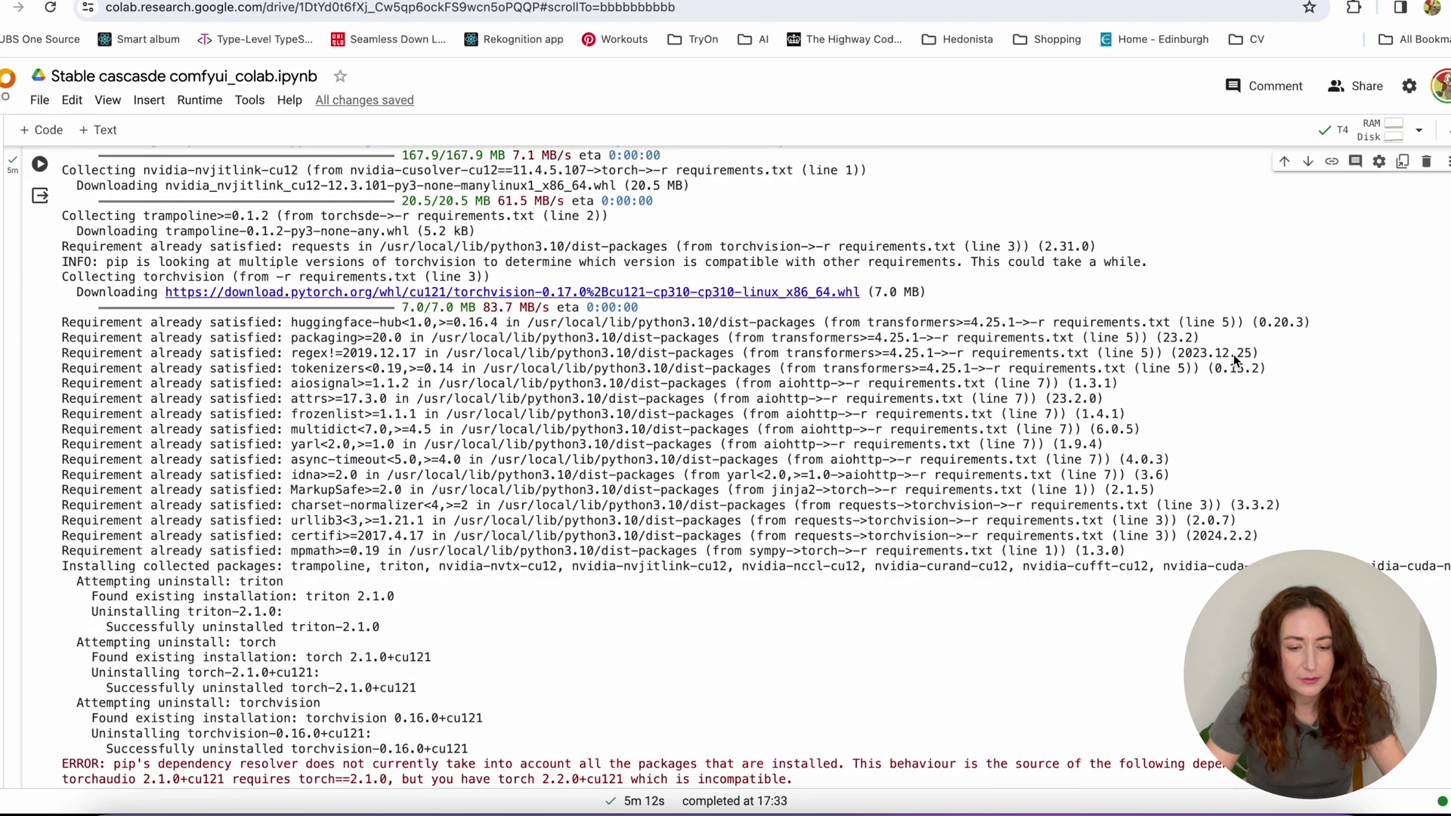
{"action": "scroll", "coordinate": [974, 389], "scroll_direction": "down", "scroll_amount": 1}
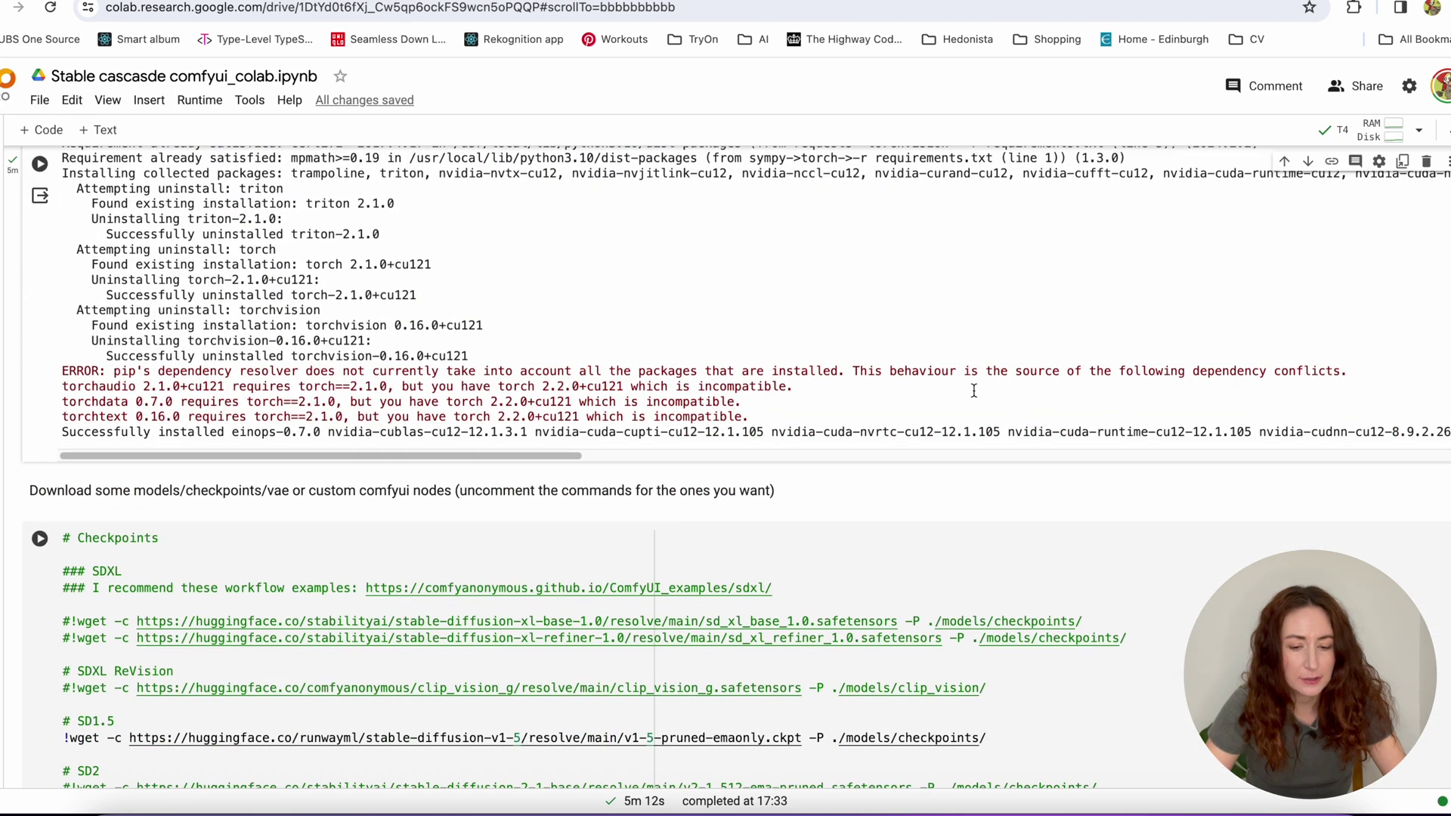
{"action": "scroll", "coordinate": [1051, 274], "scroll_direction": "down", "scroll_amount": 3}
{"action": "scroll", "coordinate": [1051, 276], "scroll_direction": "down", "scroll_amount": 3}
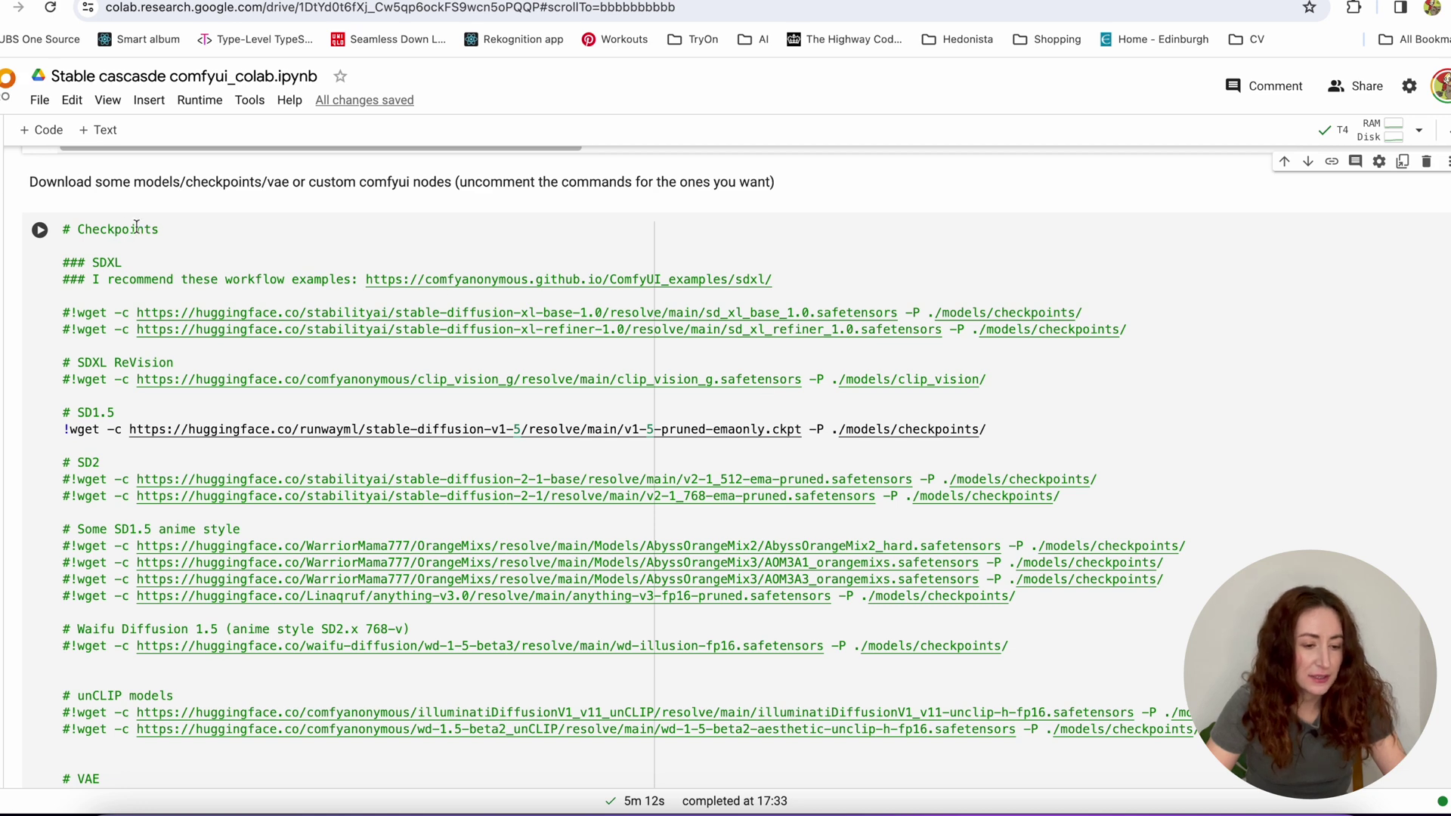
- Review the model-download note and the SD1.5 v1-5 checkpoint wget address
{"action": "left_click_drag", "start_coordinate": [59, 181], "coordinate": [255, 182]}
{"action": "left_click", "coordinate": [369, 180]}
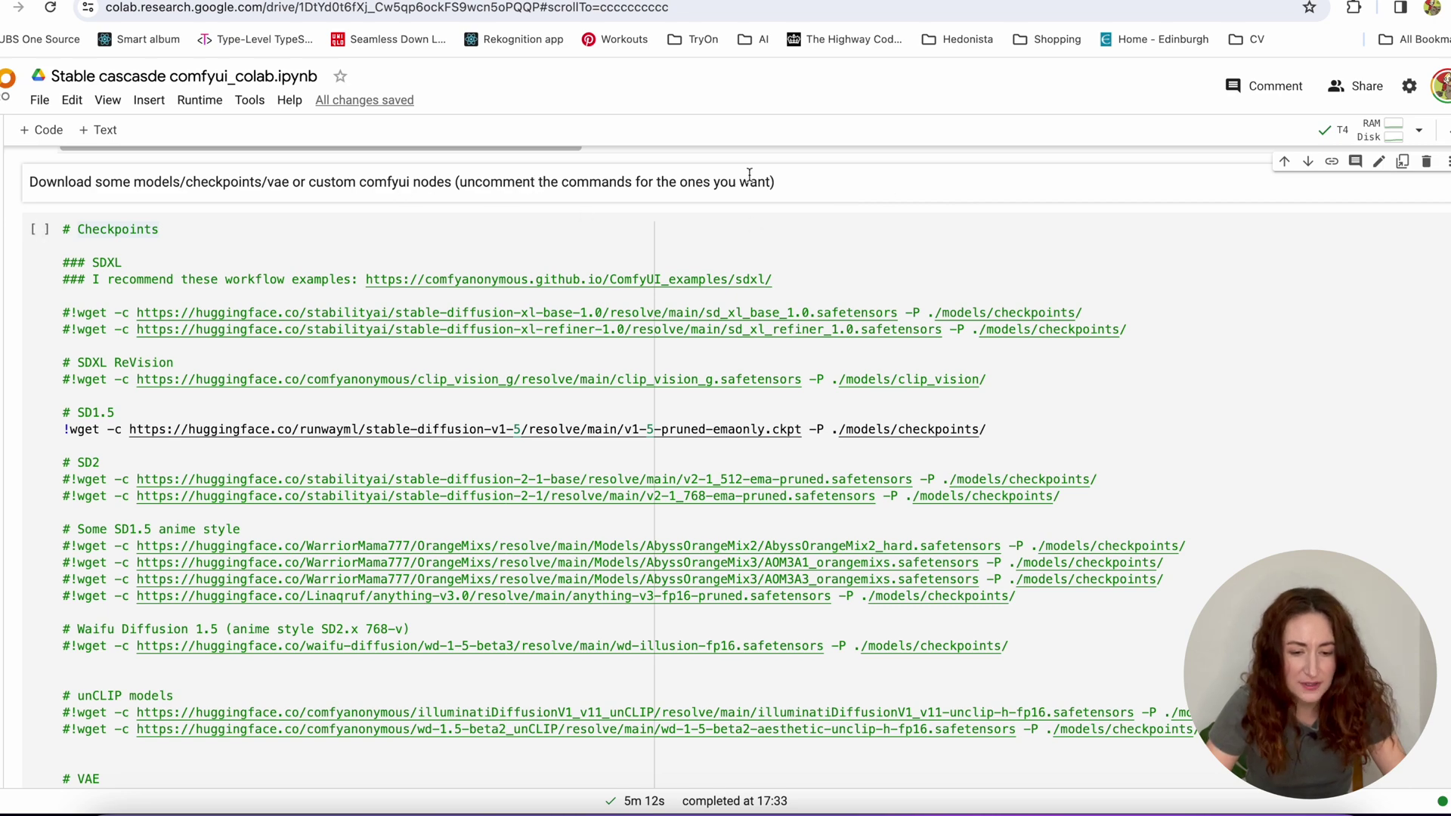
{"action": "scroll", "coordinate": [137, 597], "scroll_direction": "down", "scroll_amount": 3}
{"action": "scroll", "coordinate": [415, 601], "scroll_direction": "up", "scroll_amount": 2}
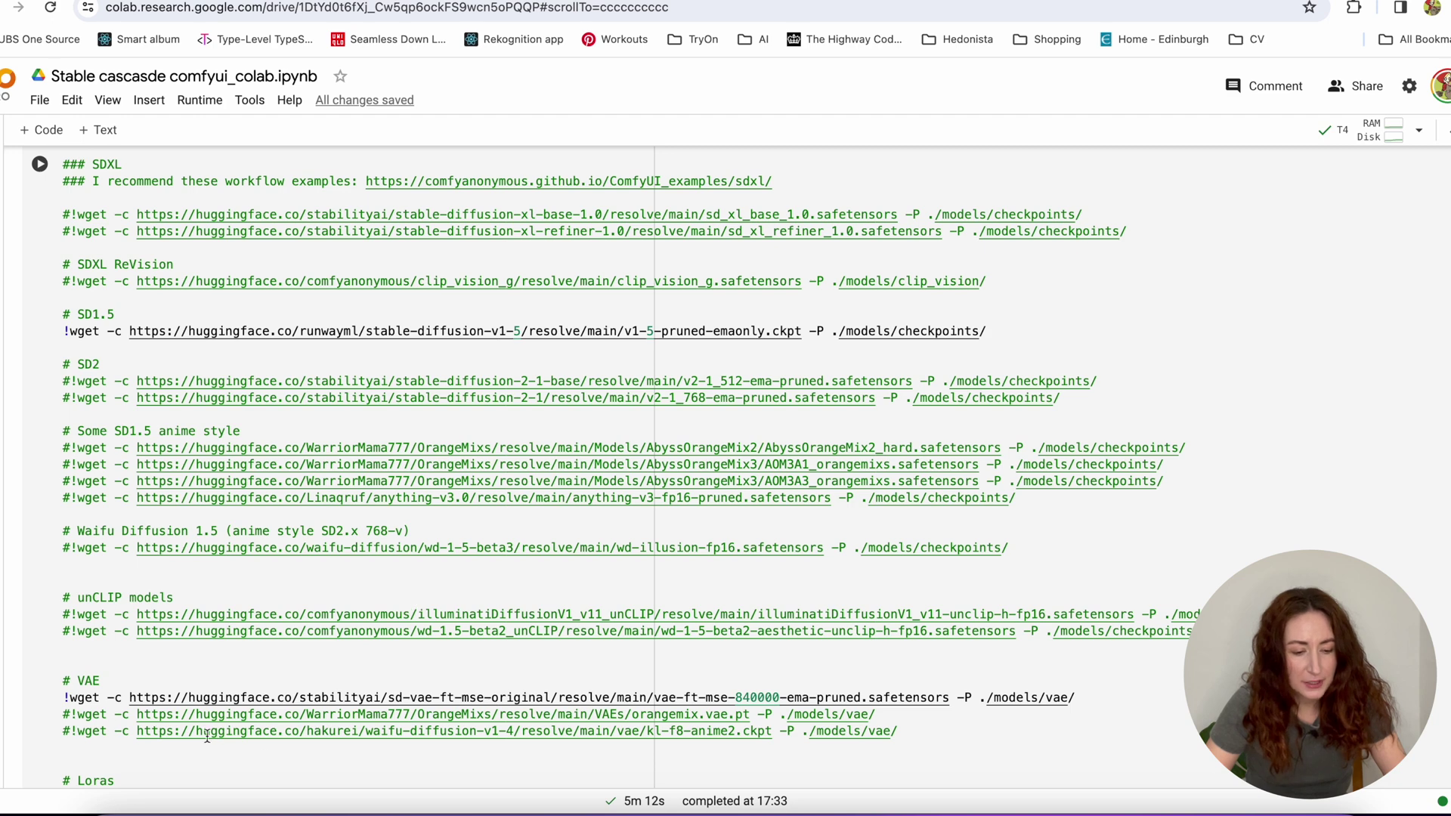
{"action": "left_click_drag", "start_coordinate": [264, 326], "coordinate": [1004, 329]}
{"action": "left_click", "coordinate": [1065, 332]}
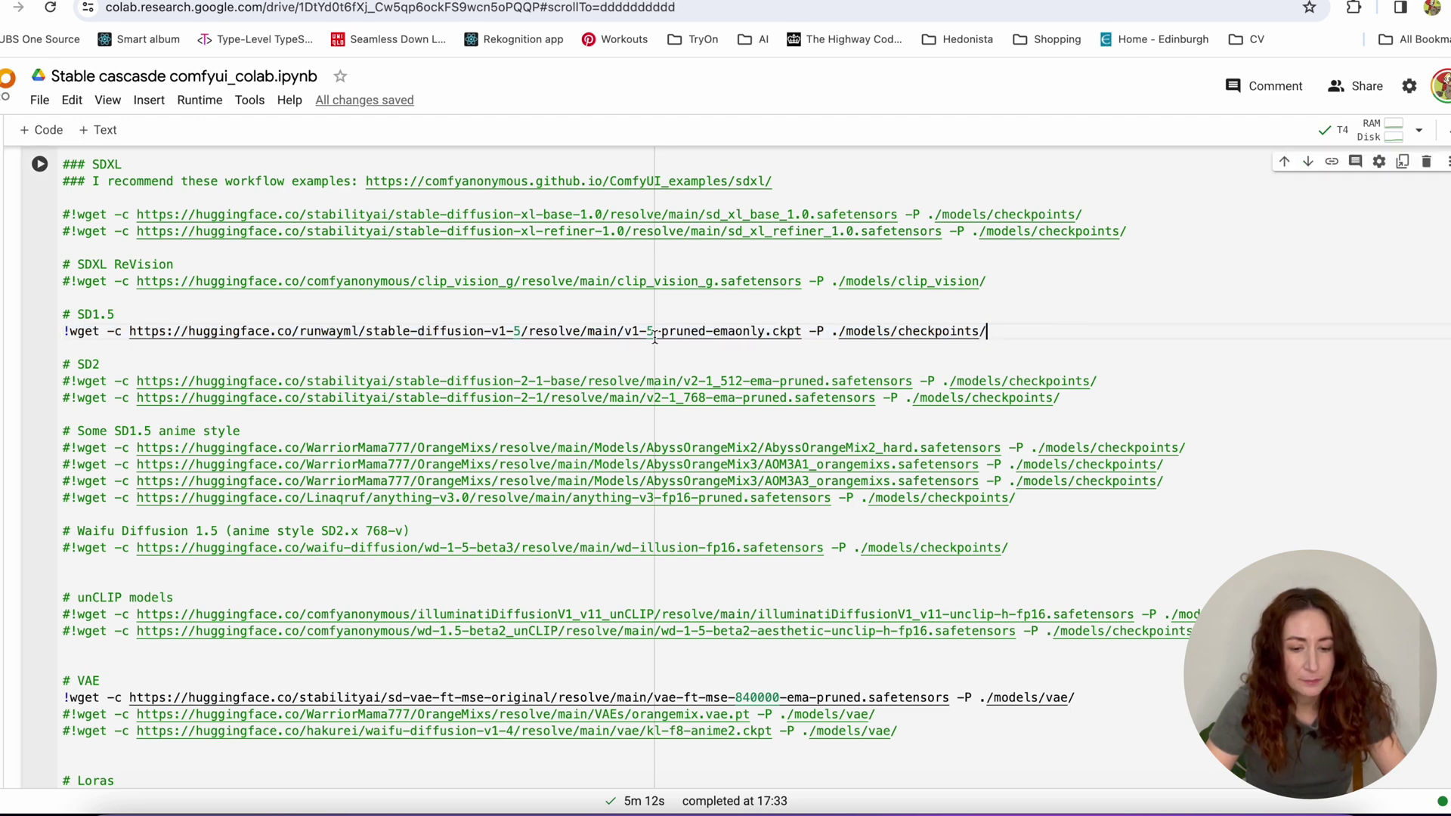
{"action": "left_click_drag", "start_coordinate": [633, 333], "coordinate": [661, 330]}
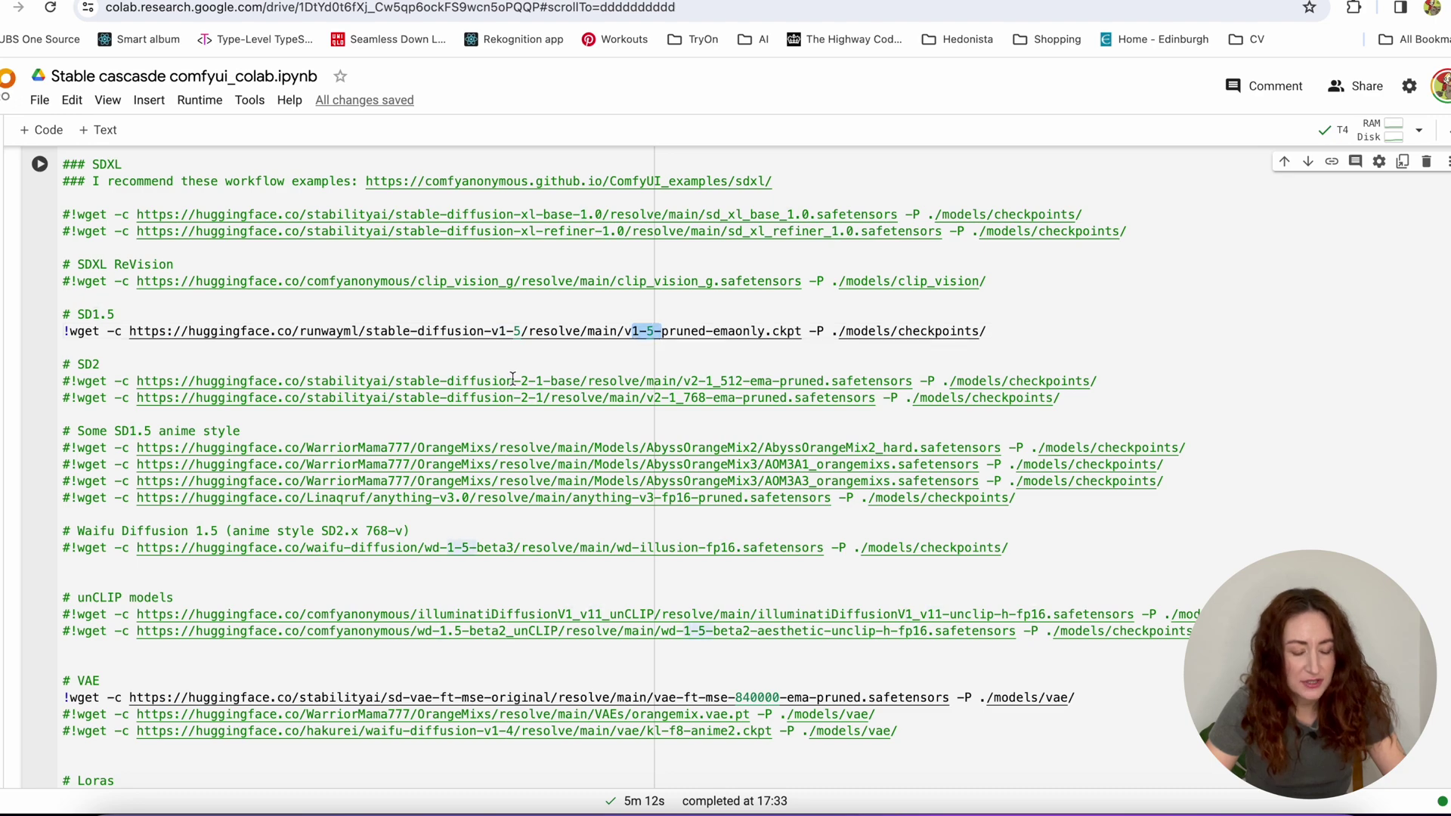
- Look over the VAE and ControlNet download lines, then open a new browser tab
{"action": "scroll", "coordinate": [513, 378], "scroll_direction": "down", "scroll_amount": 4}
{"action": "left_click_drag", "start_coordinate": [684, 502], "coordinate": [1004, 503]}
{"action": "scroll", "coordinate": [704, 591], "scroll_direction": "down", "scroll_amount": 8}
{"action": "scroll", "coordinate": [704, 591], "scroll_direction": "down", "scroll_amount": 11}
{"action": "scroll", "coordinate": [703, 591], "scroll_direction": "up", "scroll_amount": 10}
{"action": "scroll", "coordinate": [703, 591], "scroll_direction": "down", "scroll_amount": 7}
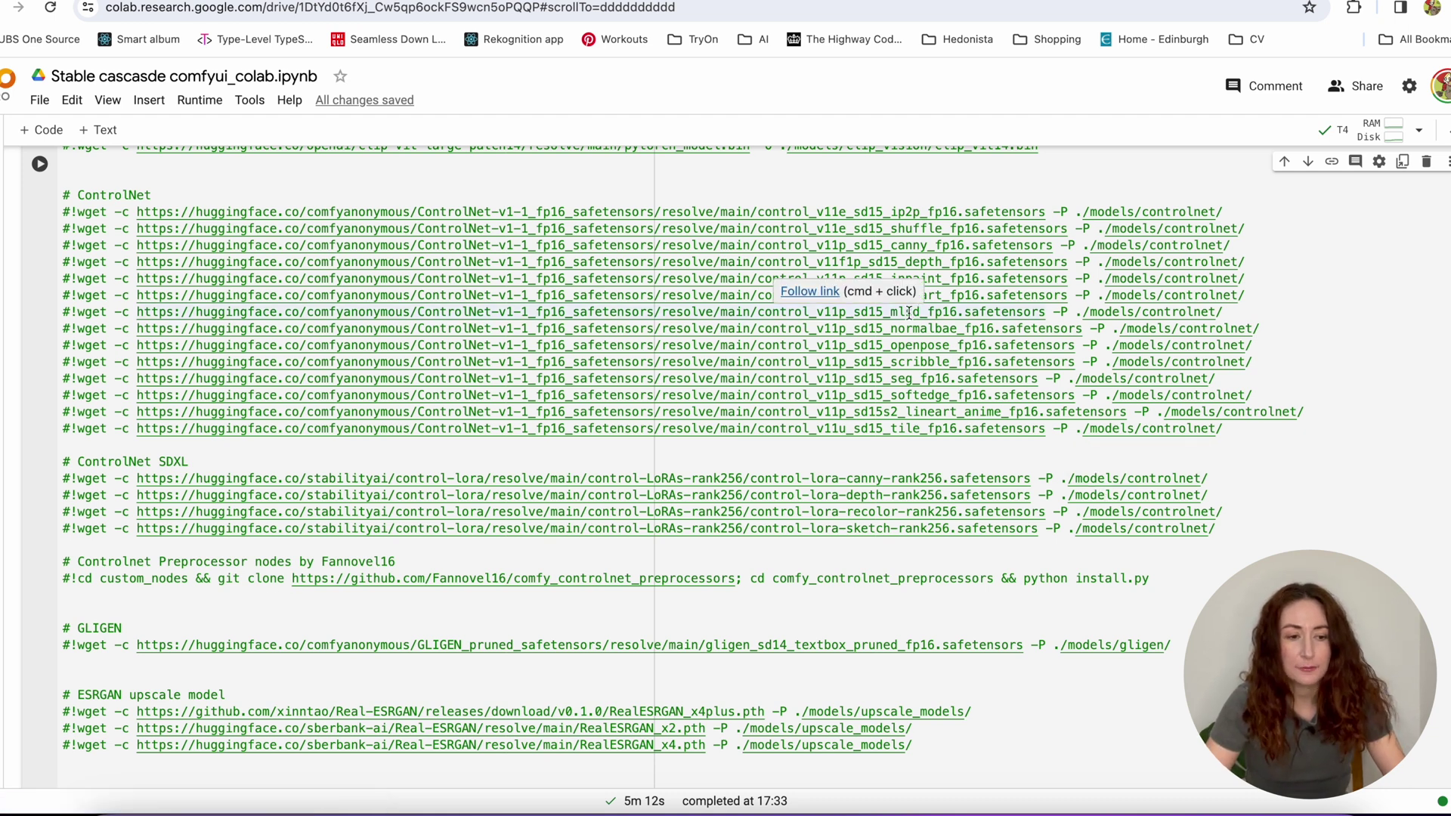
{"action": "key", "text": "super+t"}
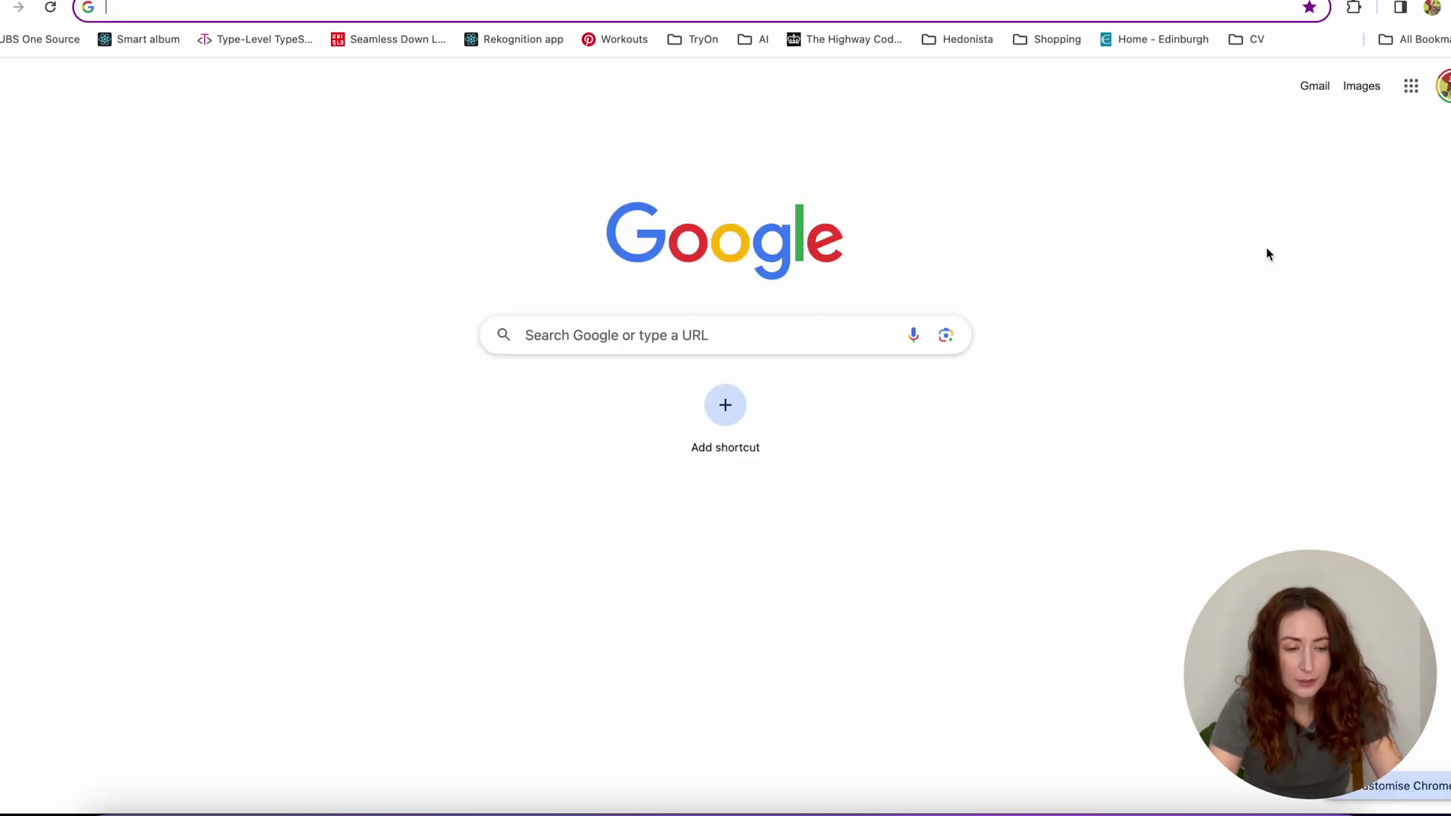
- Search 'stable cascade comfy ui' and open the ComfyUI StableCascade using diffusers GitHub repository
{"action": "type", "text": "stable"}
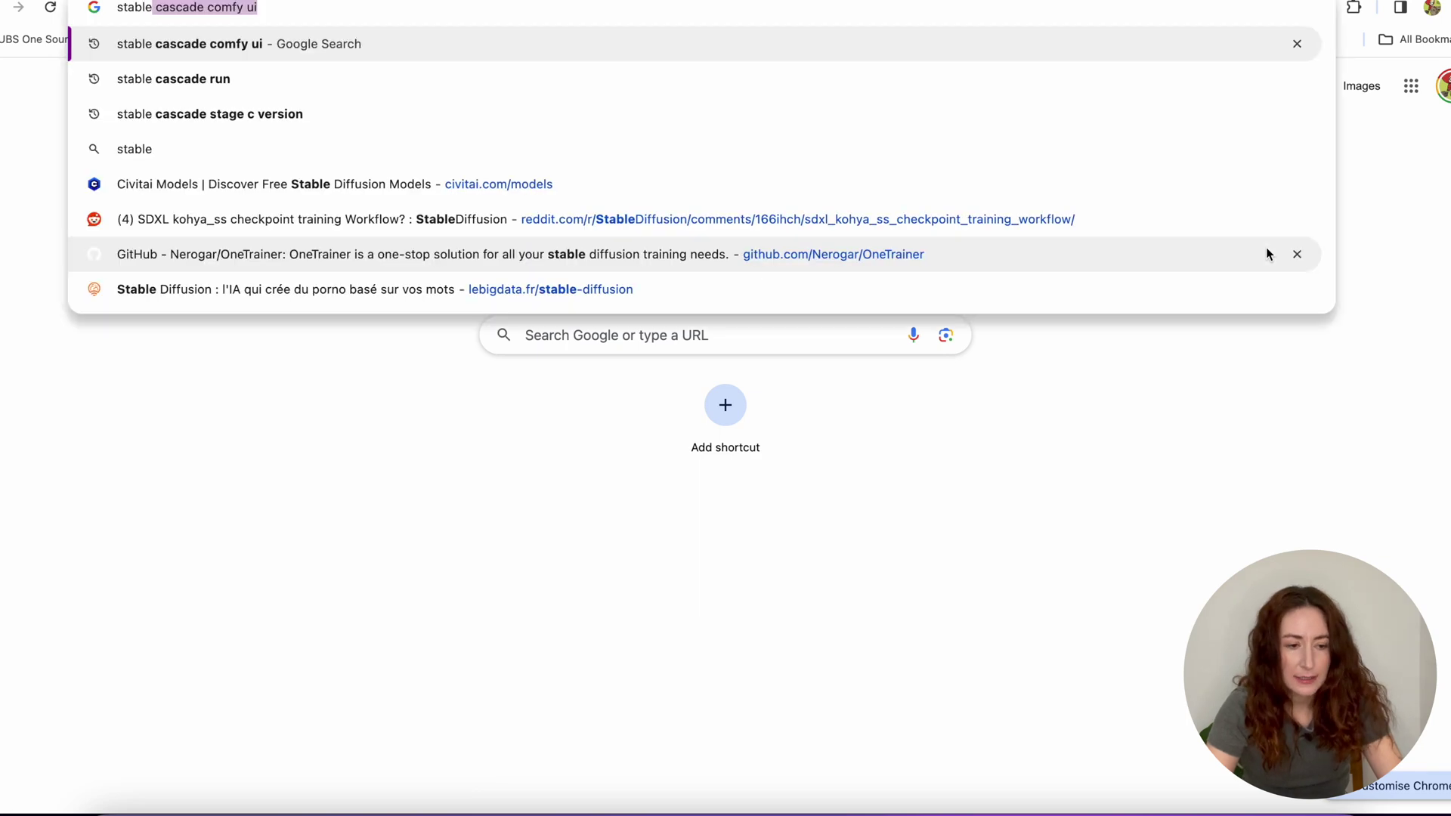
{"action": "key", "text": "Return"}
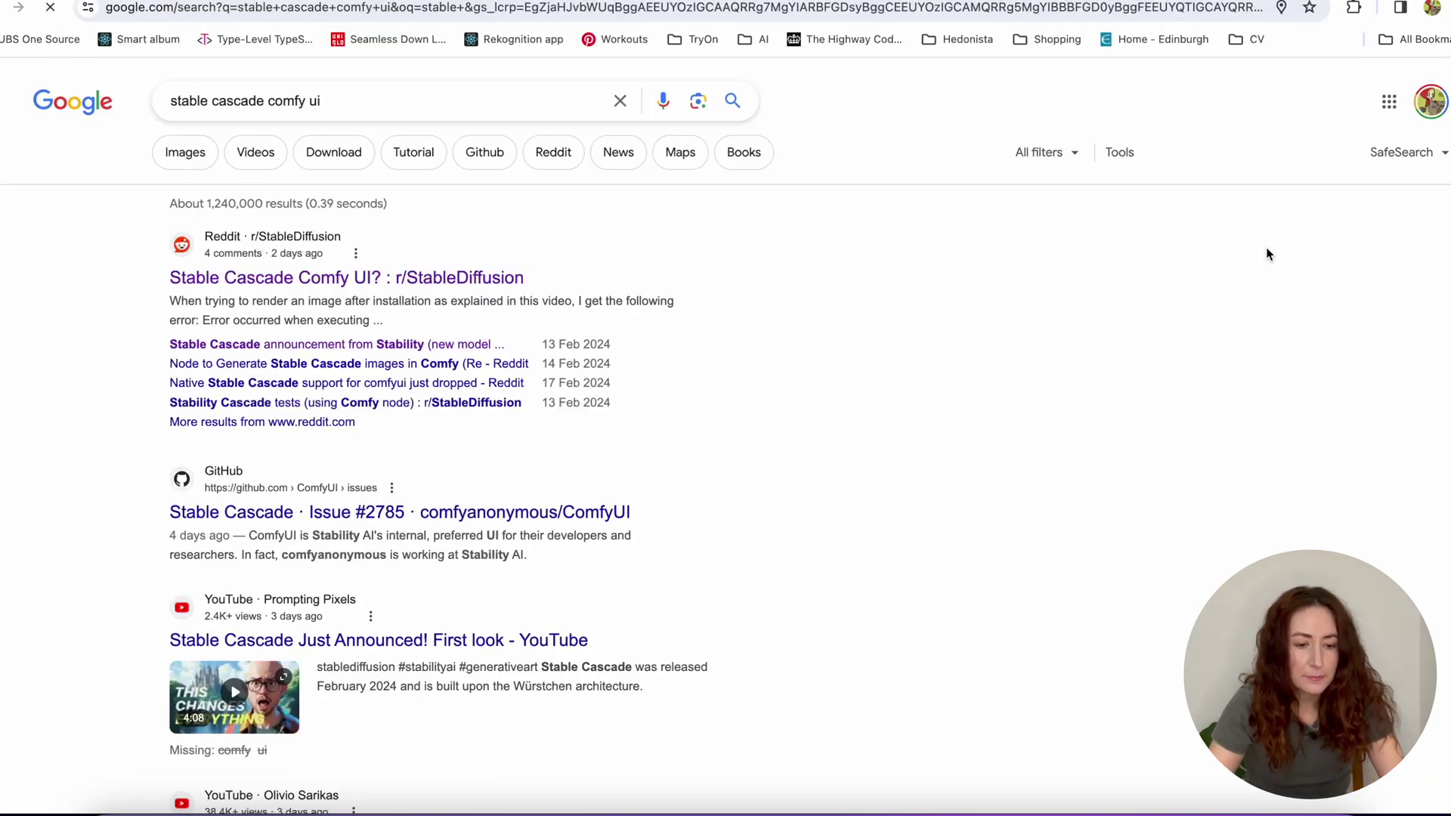
{"action": "scroll", "coordinate": [744, 534], "scroll_direction": "down", "scroll_amount": 1}
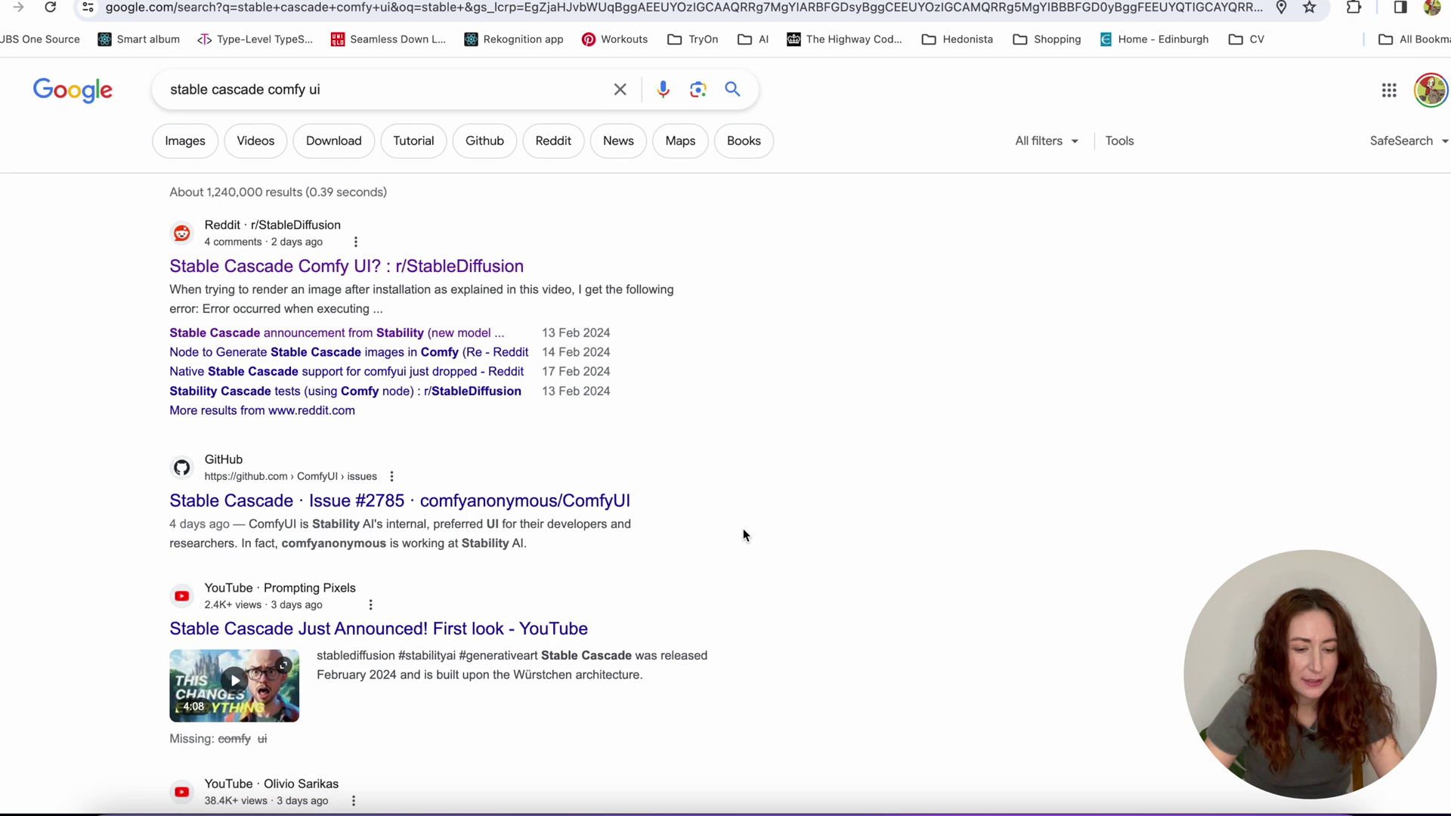
{"action": "scroll", "coordinate": [689, 514], "scroll_direction": "down", "scroll_amount": 5}
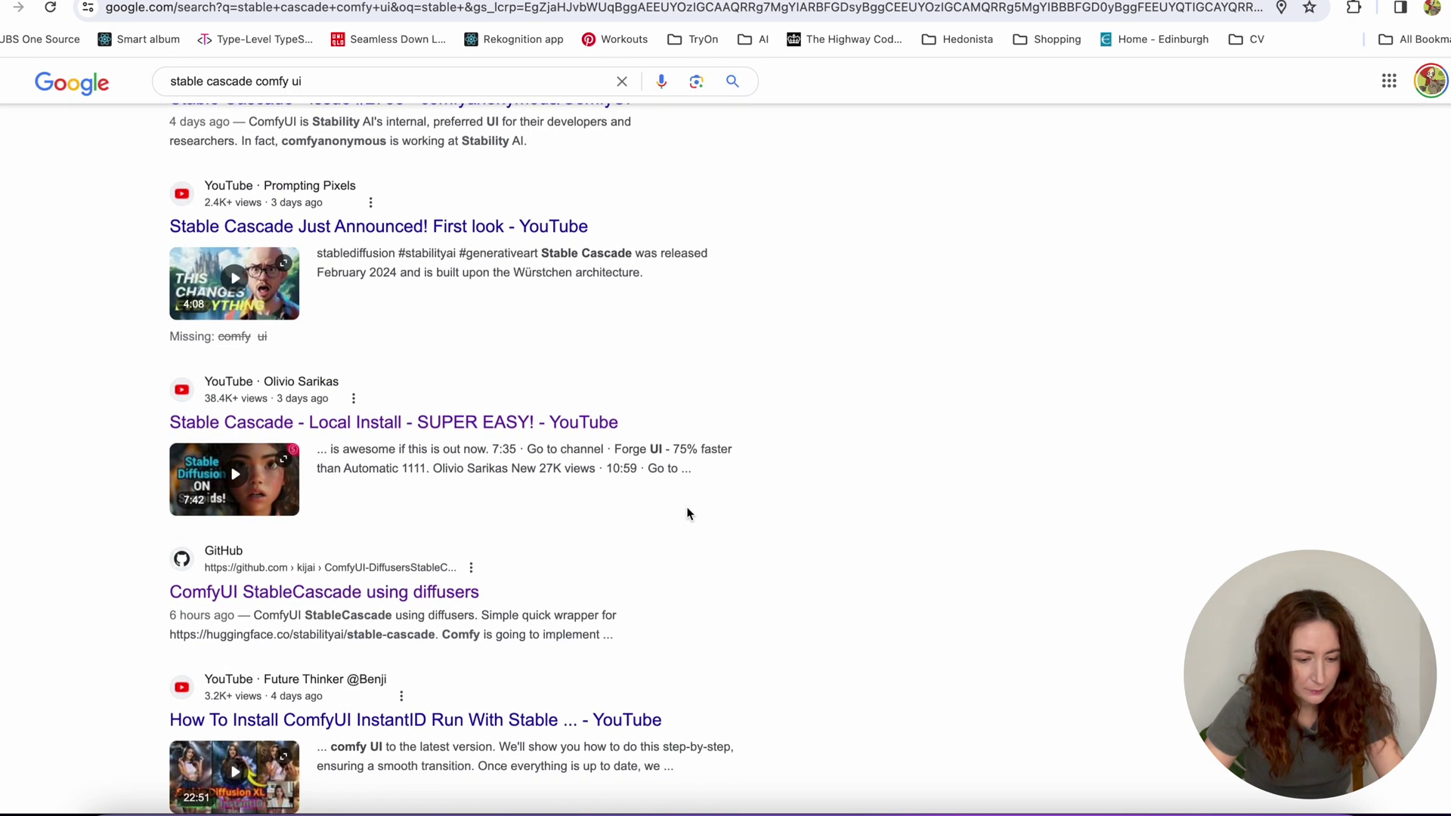
{"action": "left_click", "coordinate": [336, 594]}
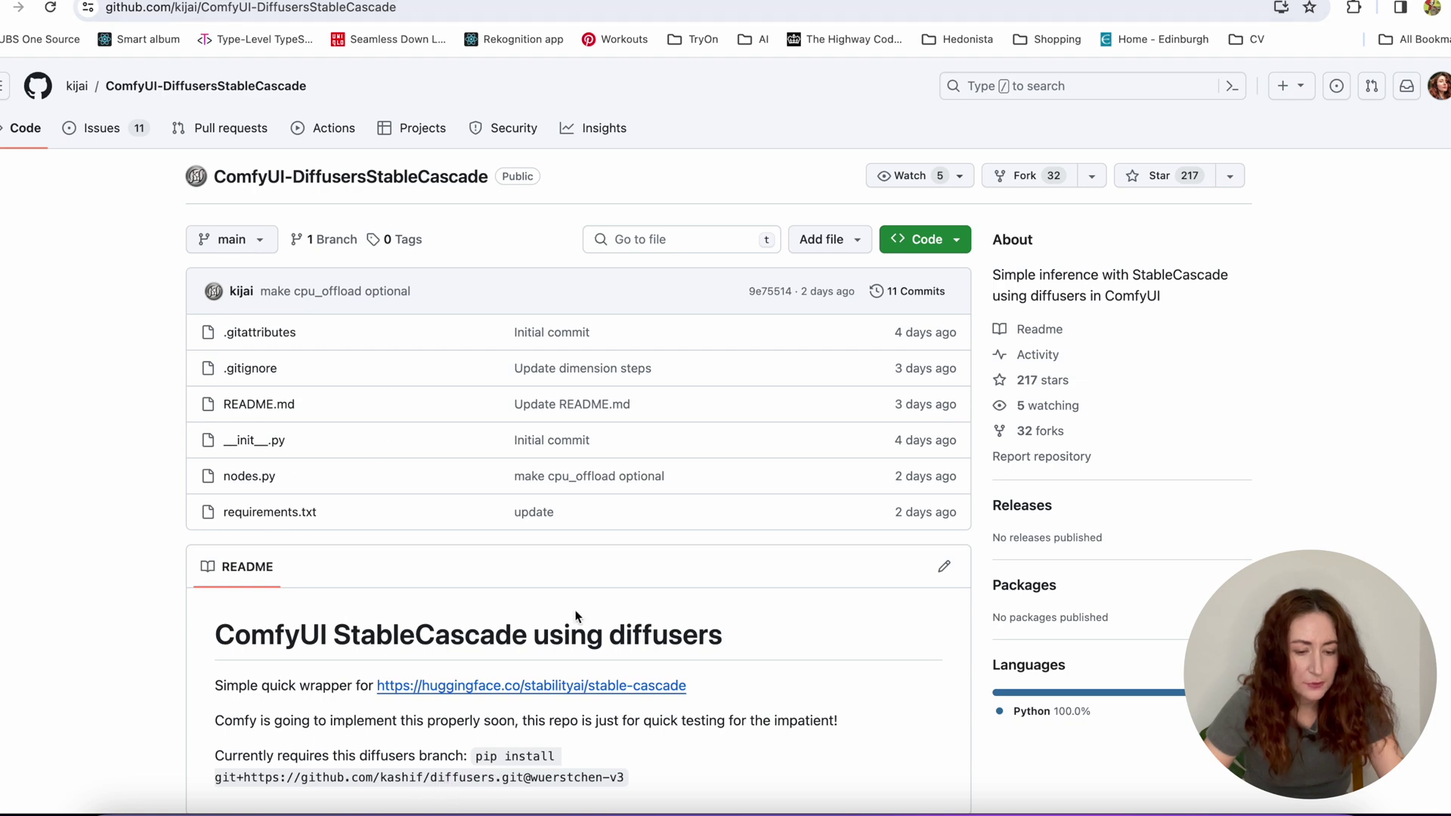
{"action": "scroll", "coordinate": [547, 627], "scroll_direction": "down", "scroll_amount": 3}
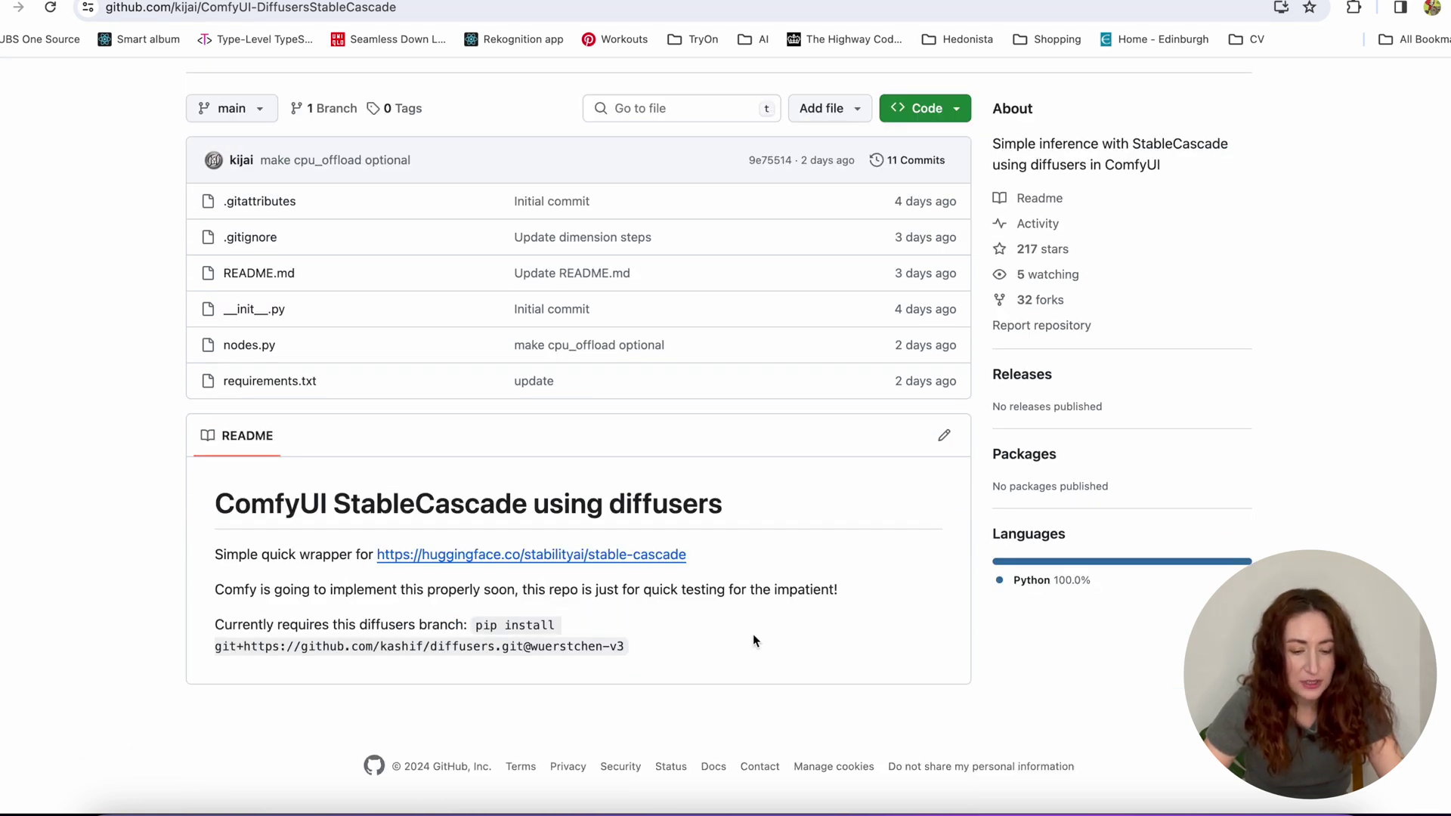
{"action": "scroll", "coordinate": [865, 702], "scroll_direction": "up", "scroll_amount": 3}
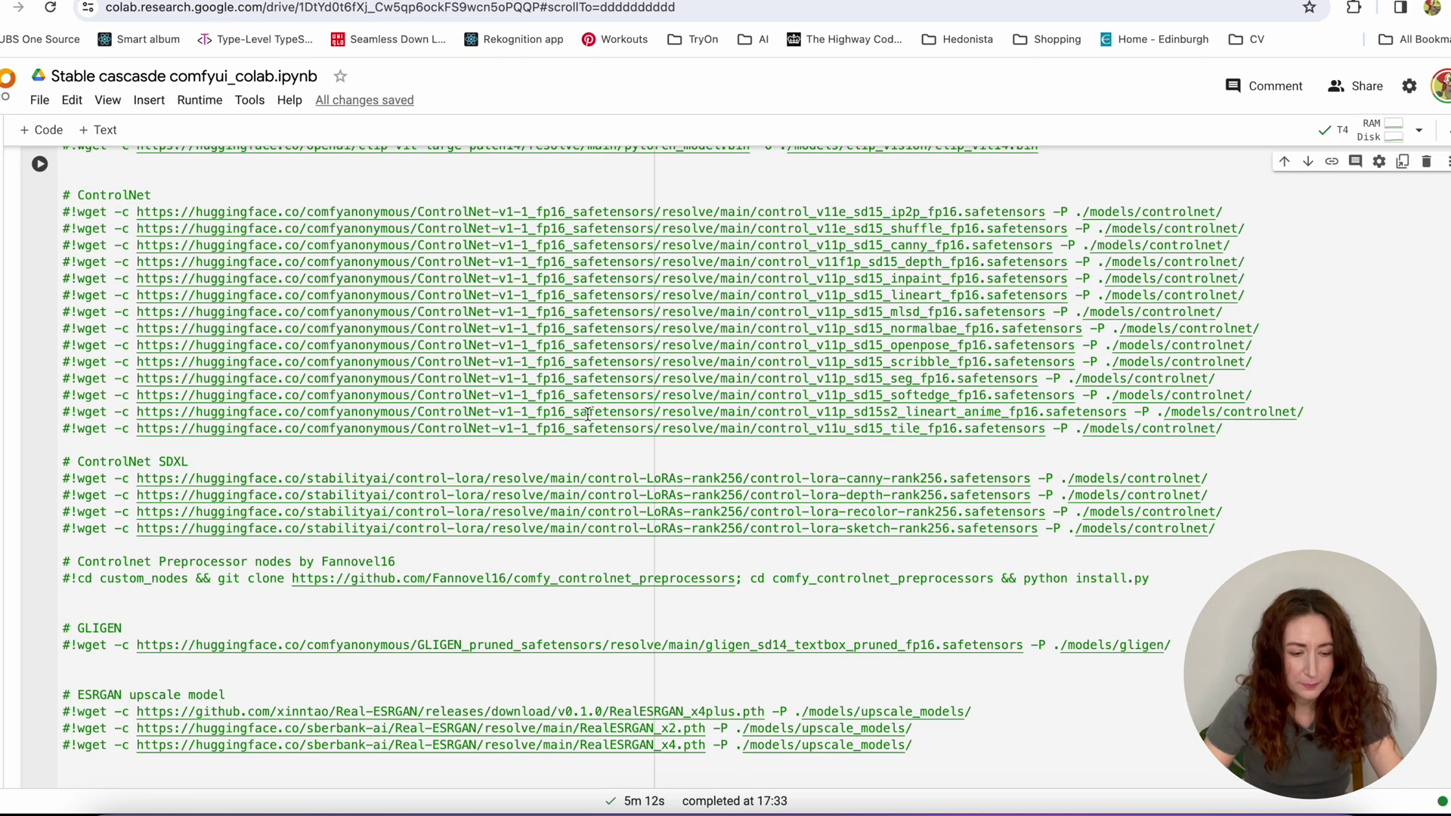
- Duplicate the commented preprocessor git clone line below it as an active '!' command
{"action": "scroll", "coordinate": [589, 413], "scroll_direction": "down", "scroll_amount": 1}
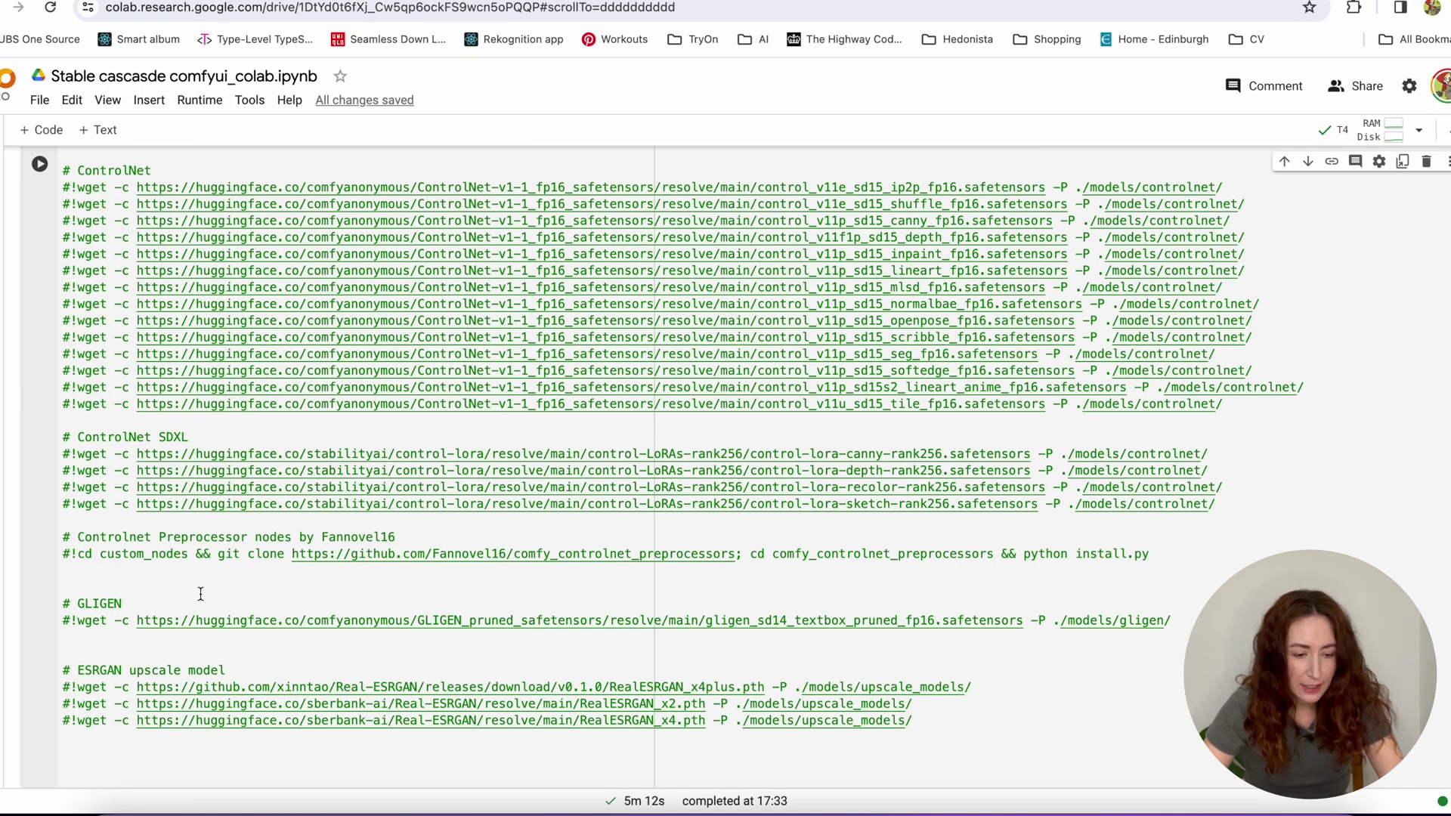
{"action": "triple_click", "coordinate": [100, 556]}
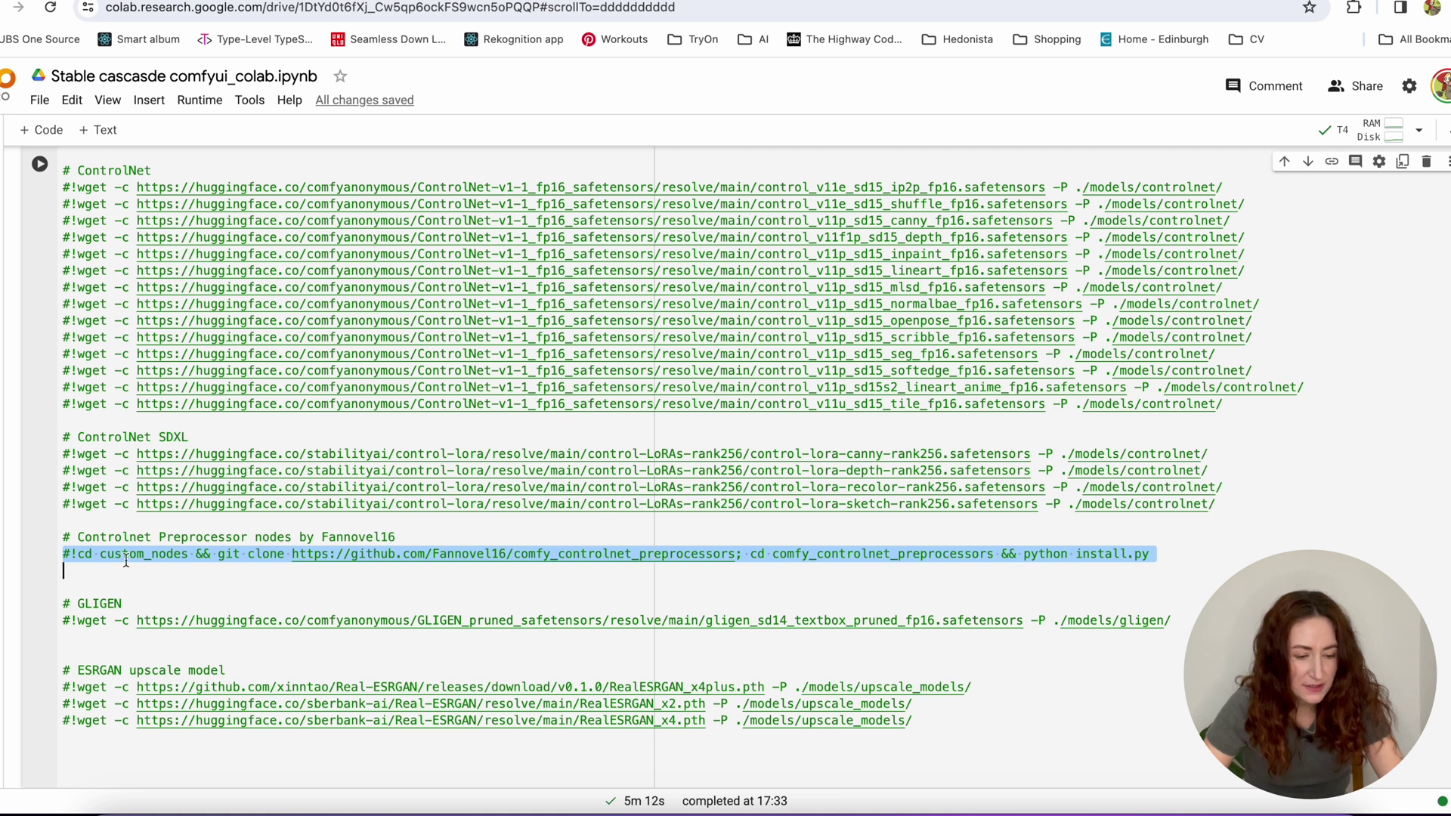
{"action": "left_click", "coordinate": [1187, 554]}
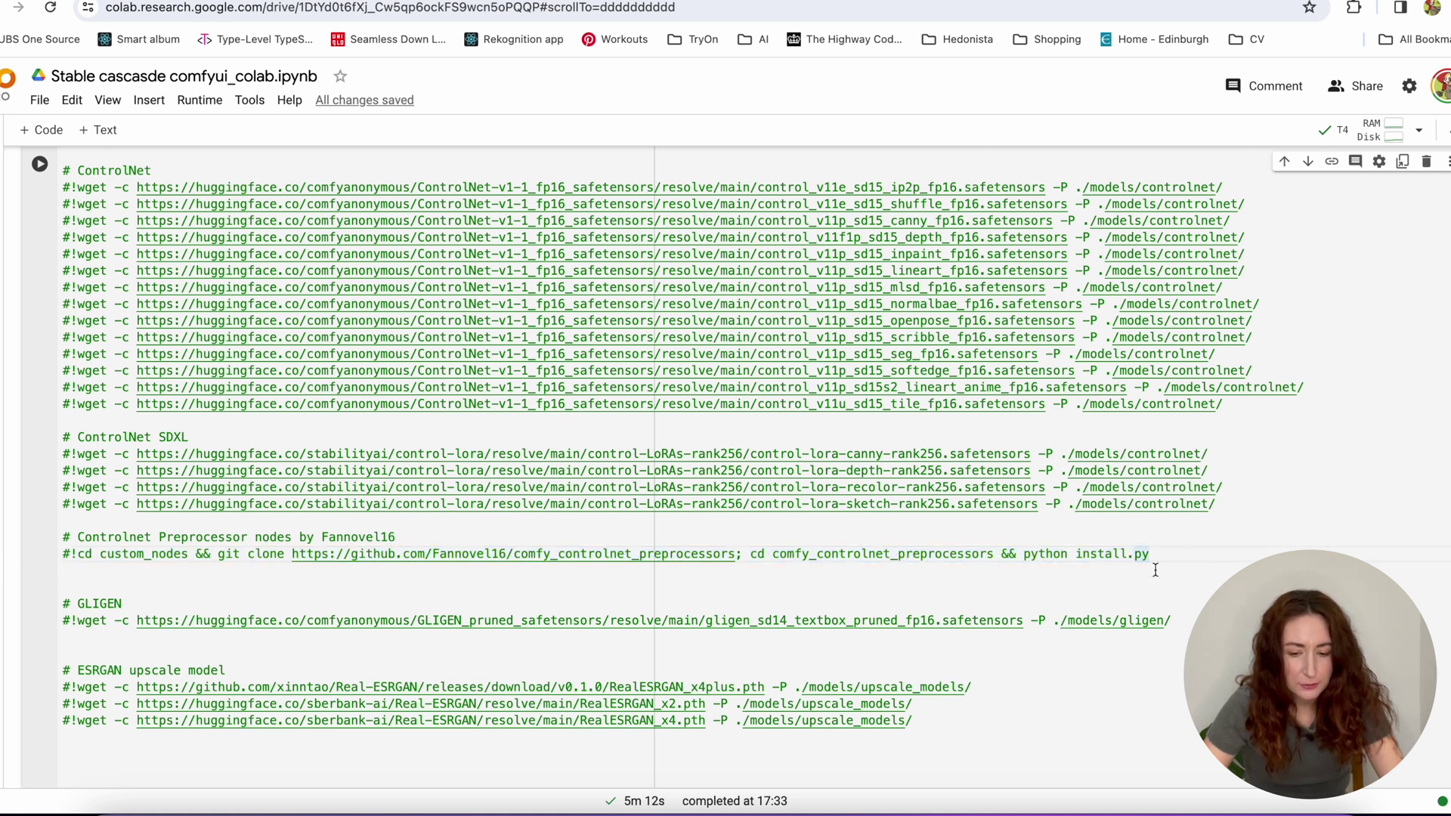
{"action": "left_click_drag", "start_coordinate": [1123, 554], "coordinate": [77, 554]}
{"action": "key", "text": "ctrl+c"}
{"action": "left_click", "coordinate": [318, 586]}
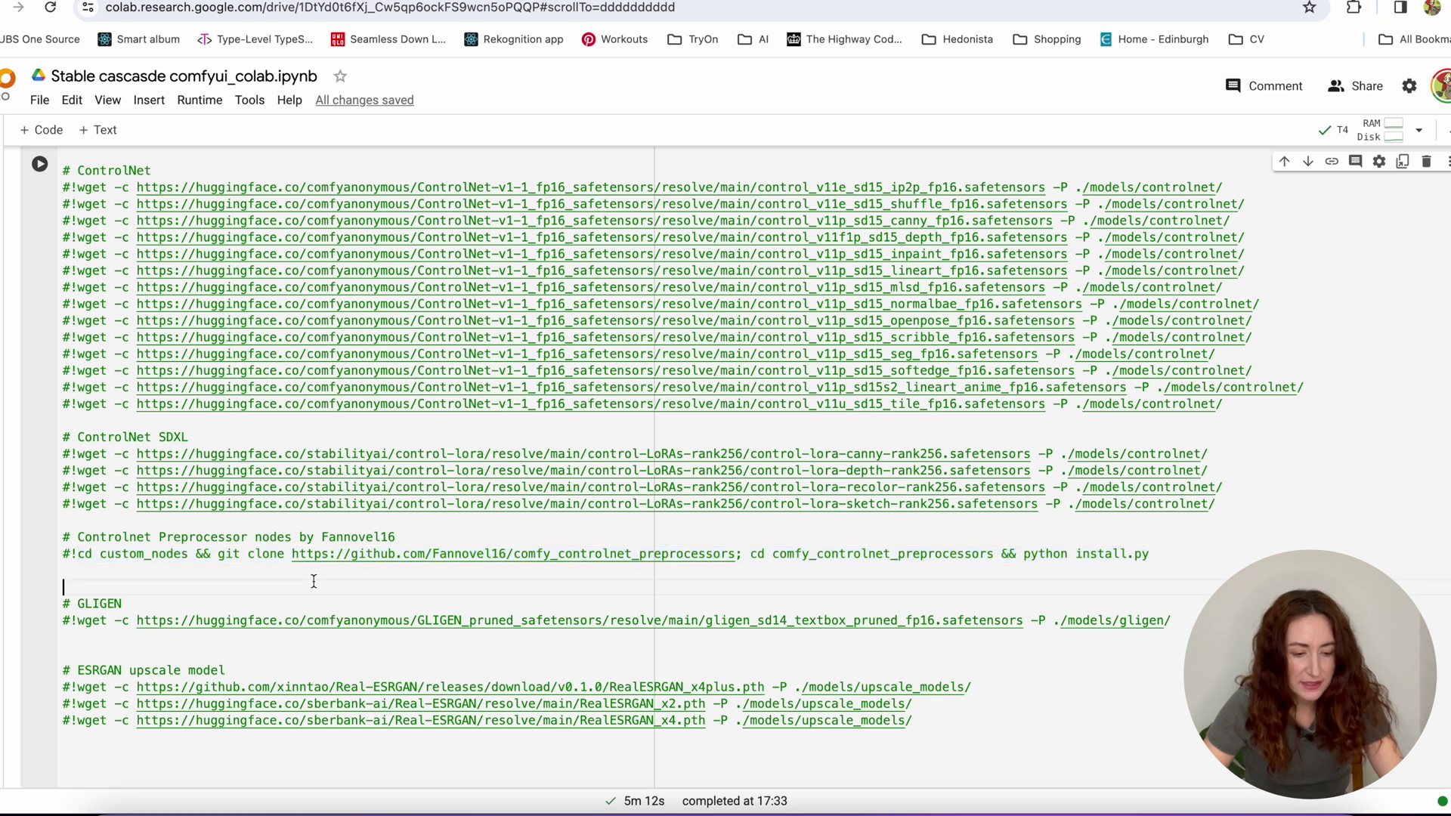
{"action": "key", "text": "ctrl+v"}
{"action": "left_click", "coordinate": [61, 589]}
{"action": "type", "text": "!"}
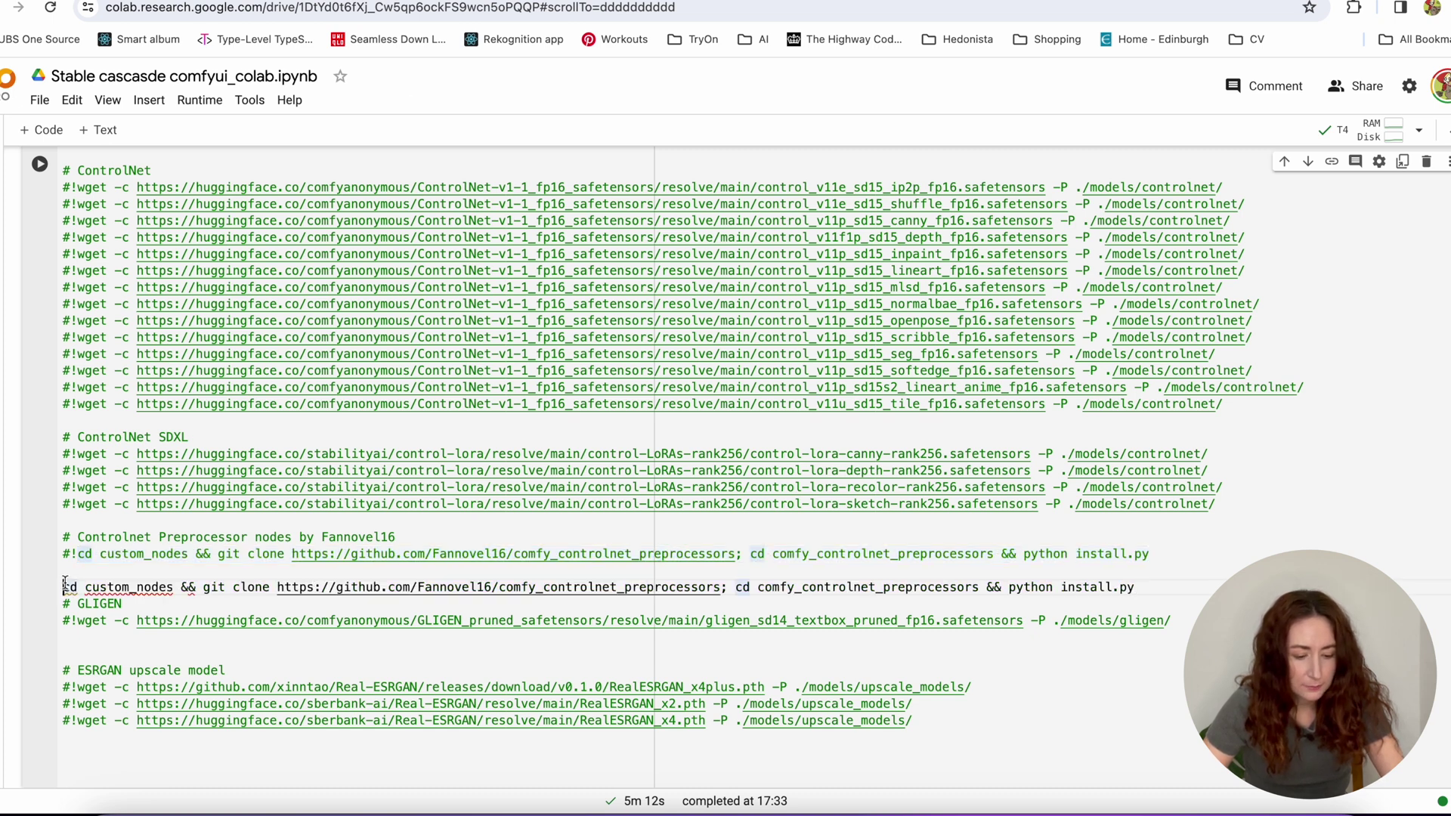
{"action": "key", "text": "End"}
{"action": "key", "text": "Return"}
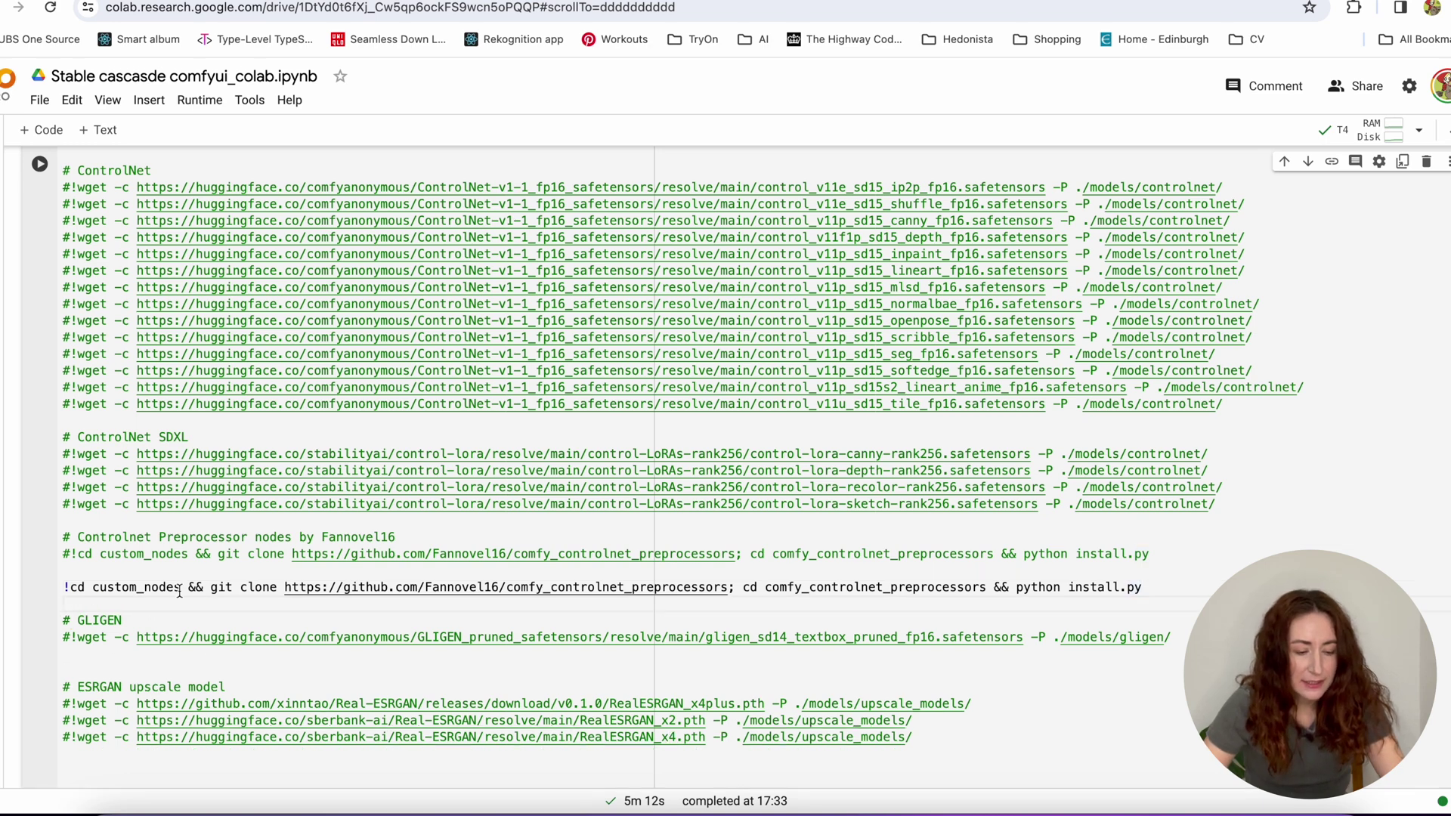
- Select the custom_nodes name and trailing python install.py in the new command line
{"action": "left_click", "coordinate": [181, 589]}
{"action": "double_click", "coordinate": [158, 589]}
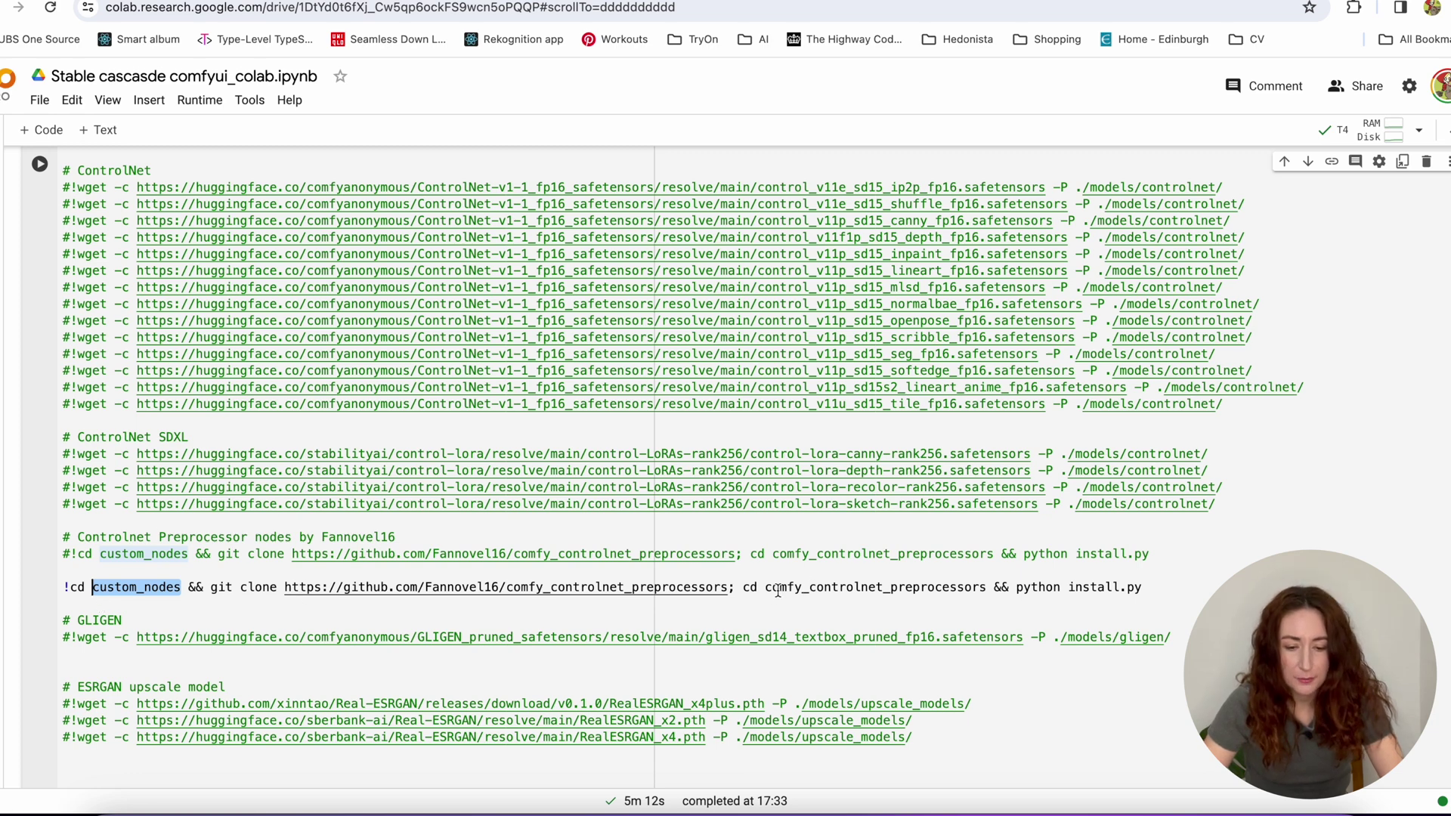
{"action": "left_click_drag", "start_coordinate": [1143, 590], "coordinate": [771, 588]}
{"action": "left_click", "coordinate": [1243, 569]}
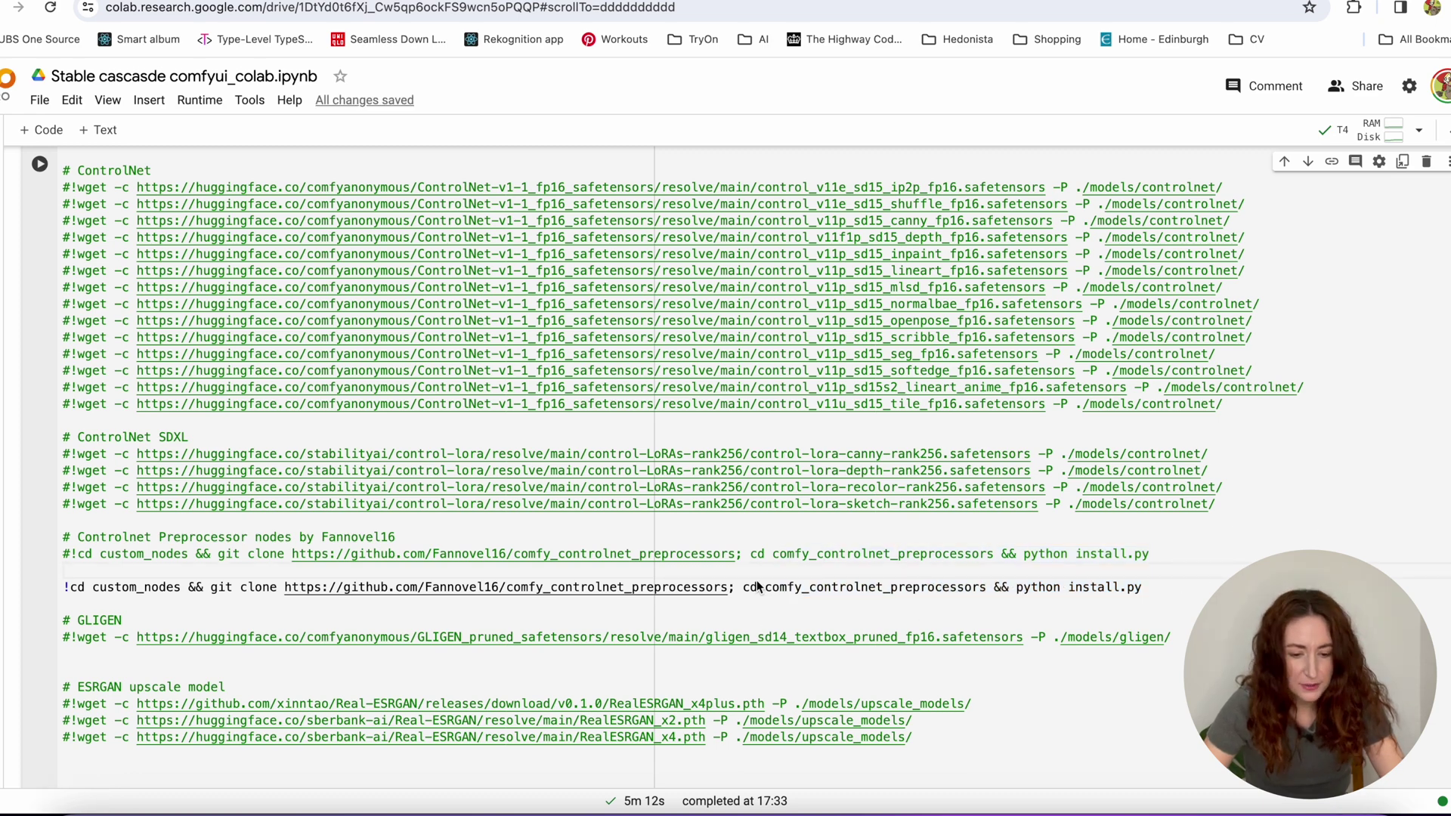
- Replace the clone address with the ComfyUI-DiffusersStableCascade repository URL from GitHub
{"action": "left_click_drag", "start_coordinate": [730, 588], "coordinate": [291, 588]}
{"action": "key", "text": "ctrl+Tab"}
{"action": "key", "text": "ctrl+l"}
{"action": "key", "text": "ctrl+c"}
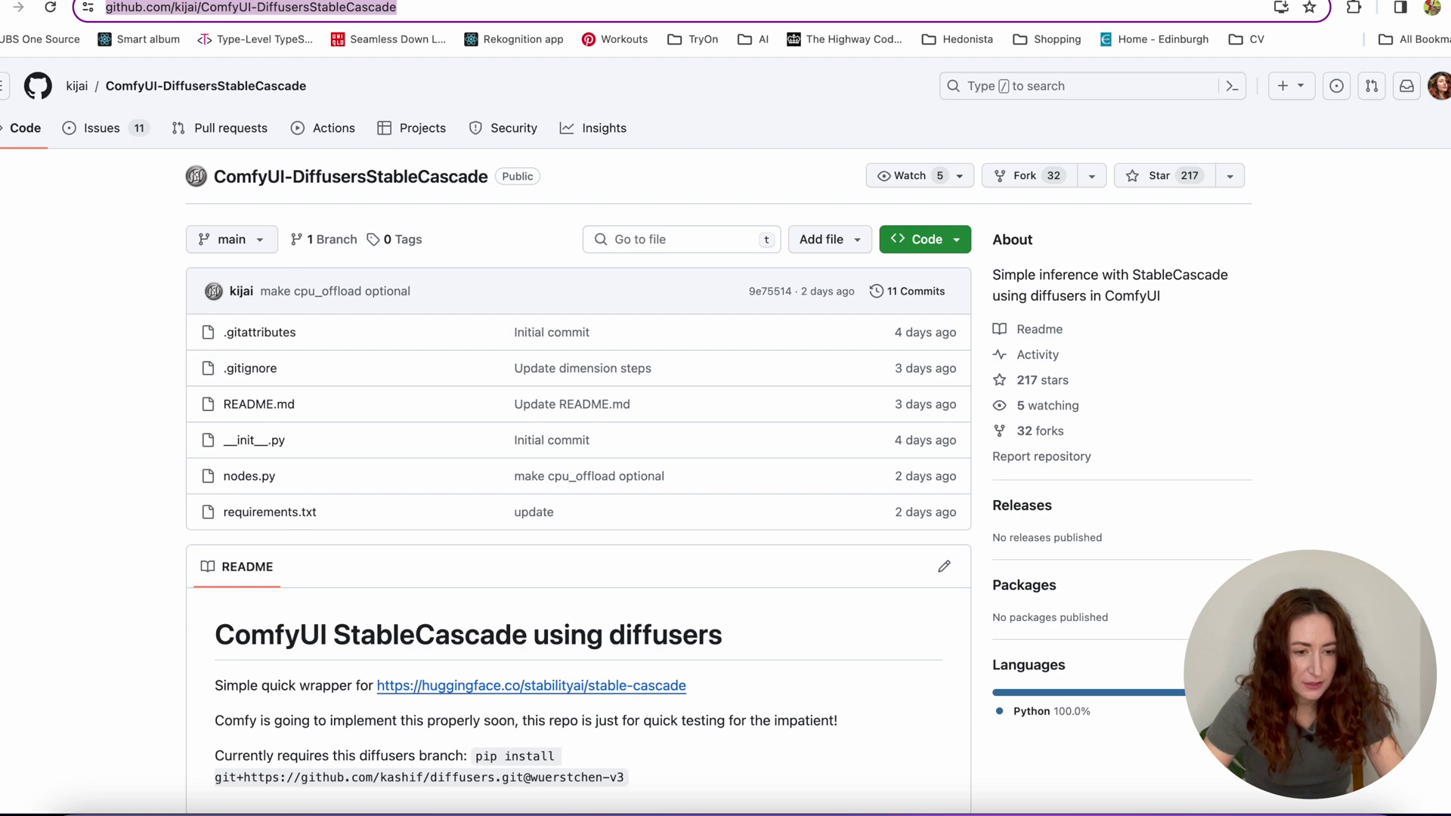
{"action": "key", "text": "ctrl+shift+Tab"}
{"action": "left_click", "coordinate": [749, 607]}
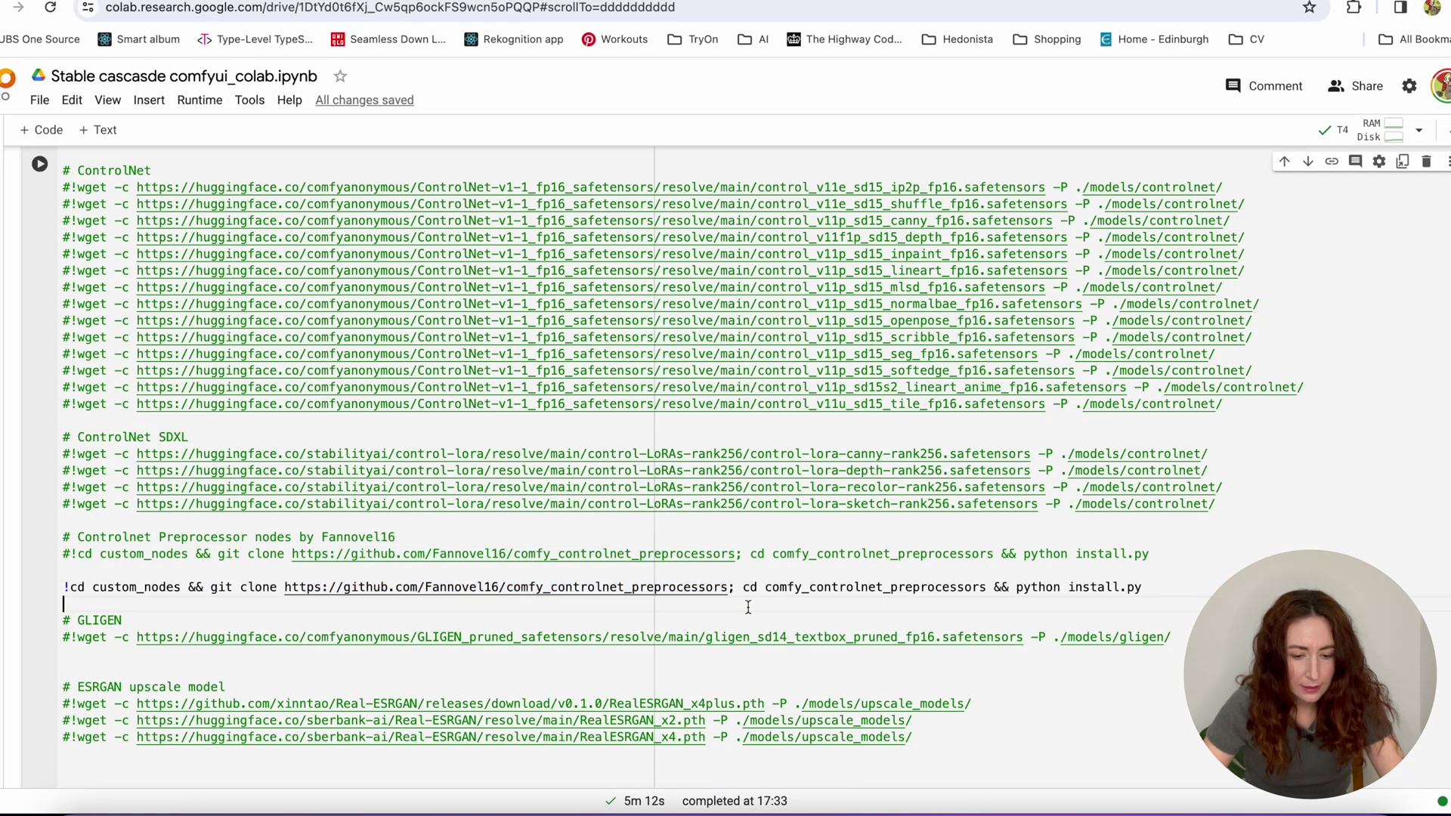
{"action": "left_click_drag", "start_coordinate": [730, 589], "coordinate": [284, 596]}
{"action": "key", "text": "ctrl+v"}
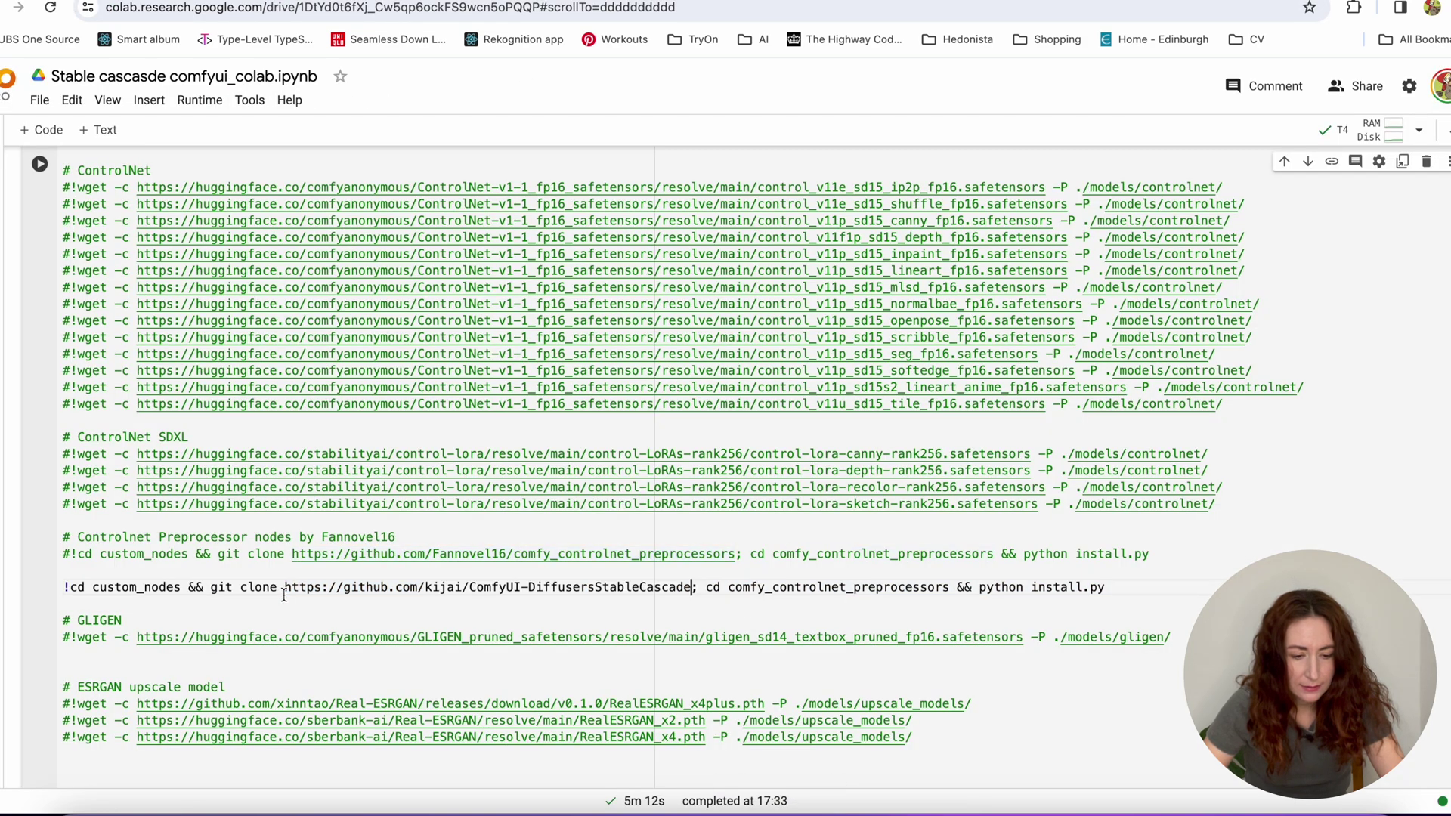
- Change the folder after the second cd to ComfyUI-DiffusersStableCascade
{"action": "double_click", "coordinate": [829, 588]}
{"action": "double_click", "coordinate": [632, 588]}
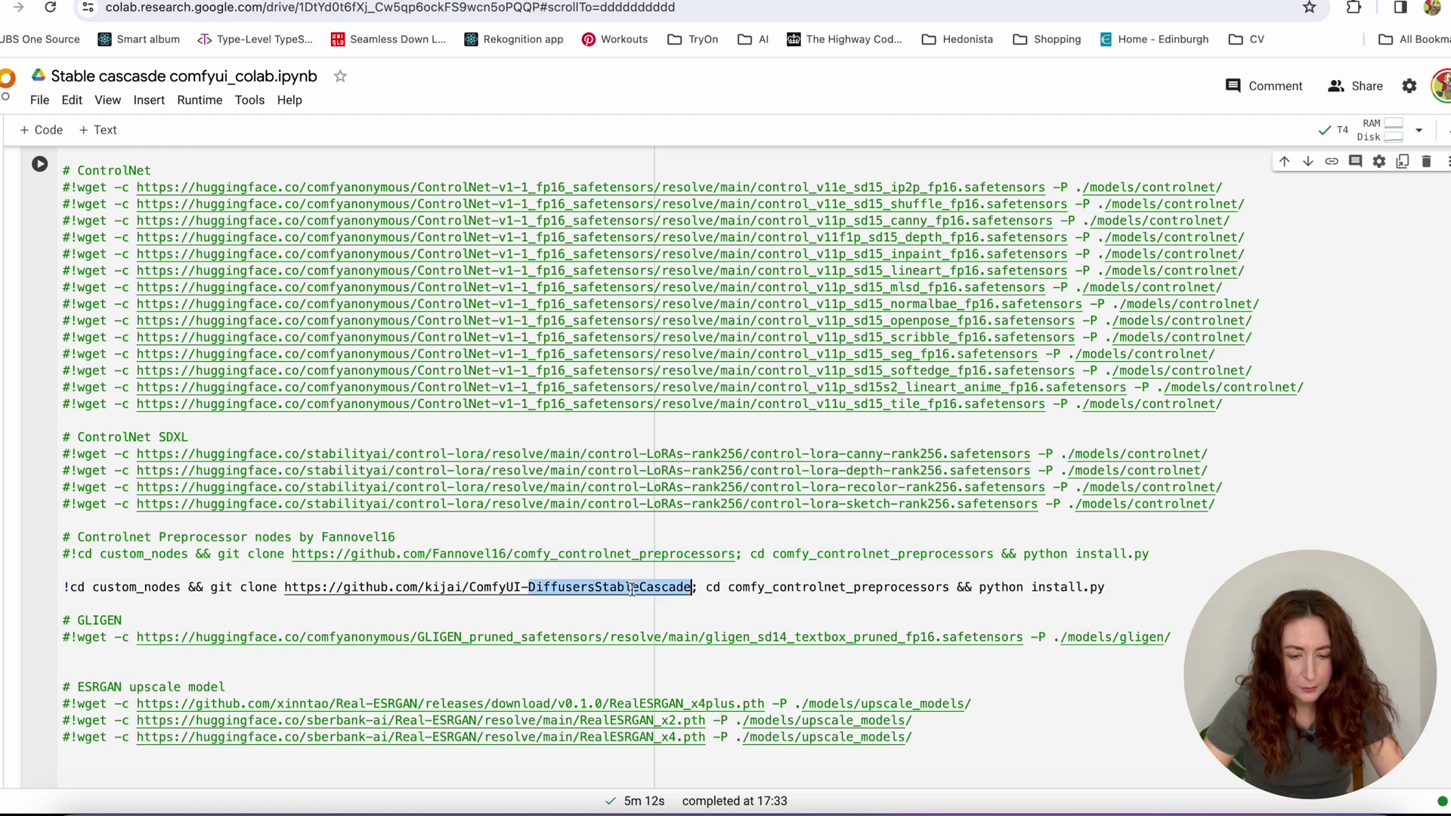
{"action": "double_click", "coordinate": [786, 588]}
{"action": "left_click", "coordinate": [693, 589]}
{"action": "left_click_drag", "start_coordinate": [693, 589], "coordinate": [470, 589]}
{"action": "key", "text": "ctrl+c"}
{"action": "double_click", "coordinate": [590, 589]}
{"action": "left_click_drag", "start_coordinate": [951, 589], "coordinate": [728, 592]}
{"action": "key", "text": "ctrl+v"}
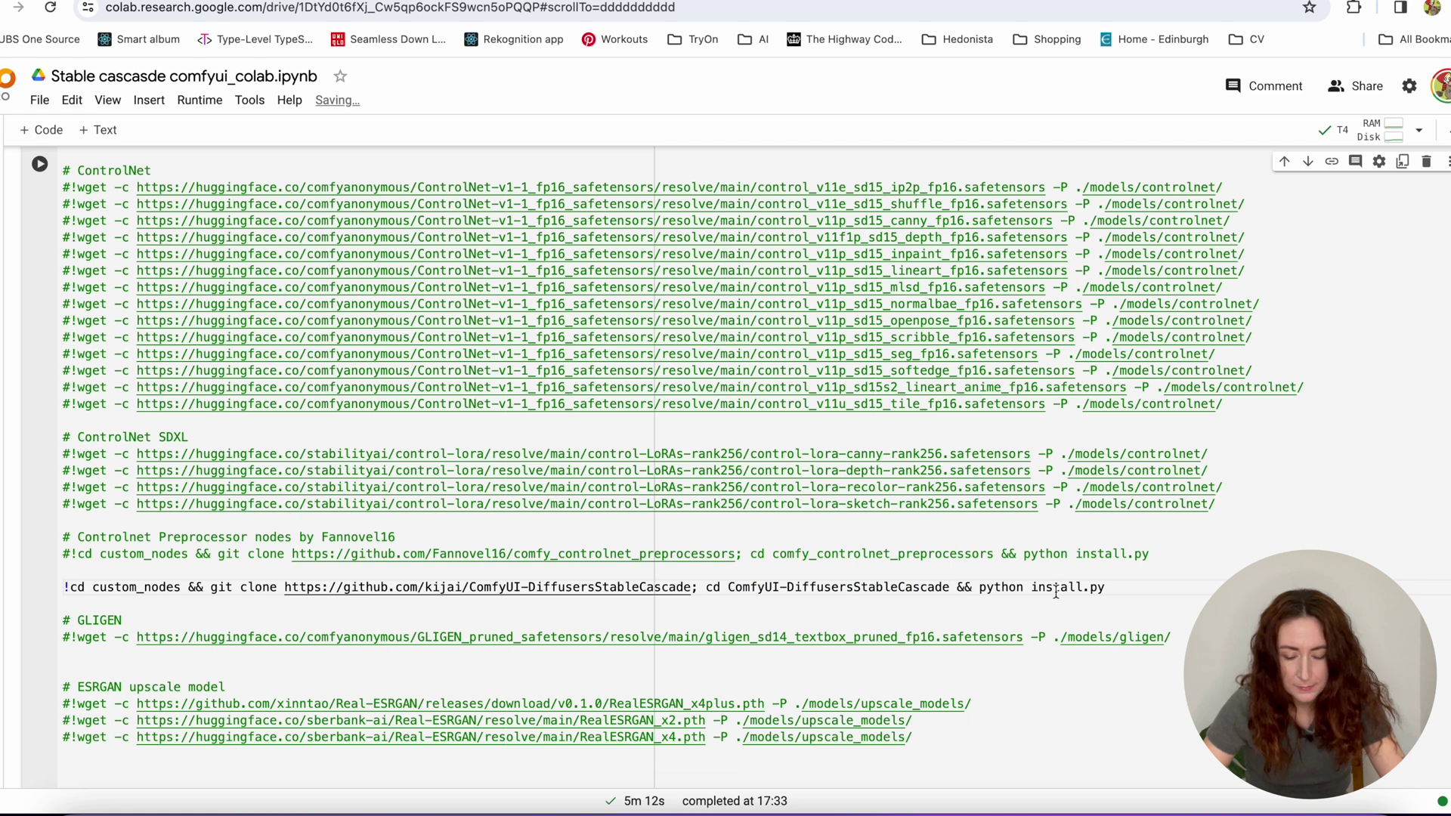
- Replace python install.py with pip install -r requirements.txt
{"action": "left_click_drag", "start_coordinate": [981, 589], "coordinate": [1105, 589]}
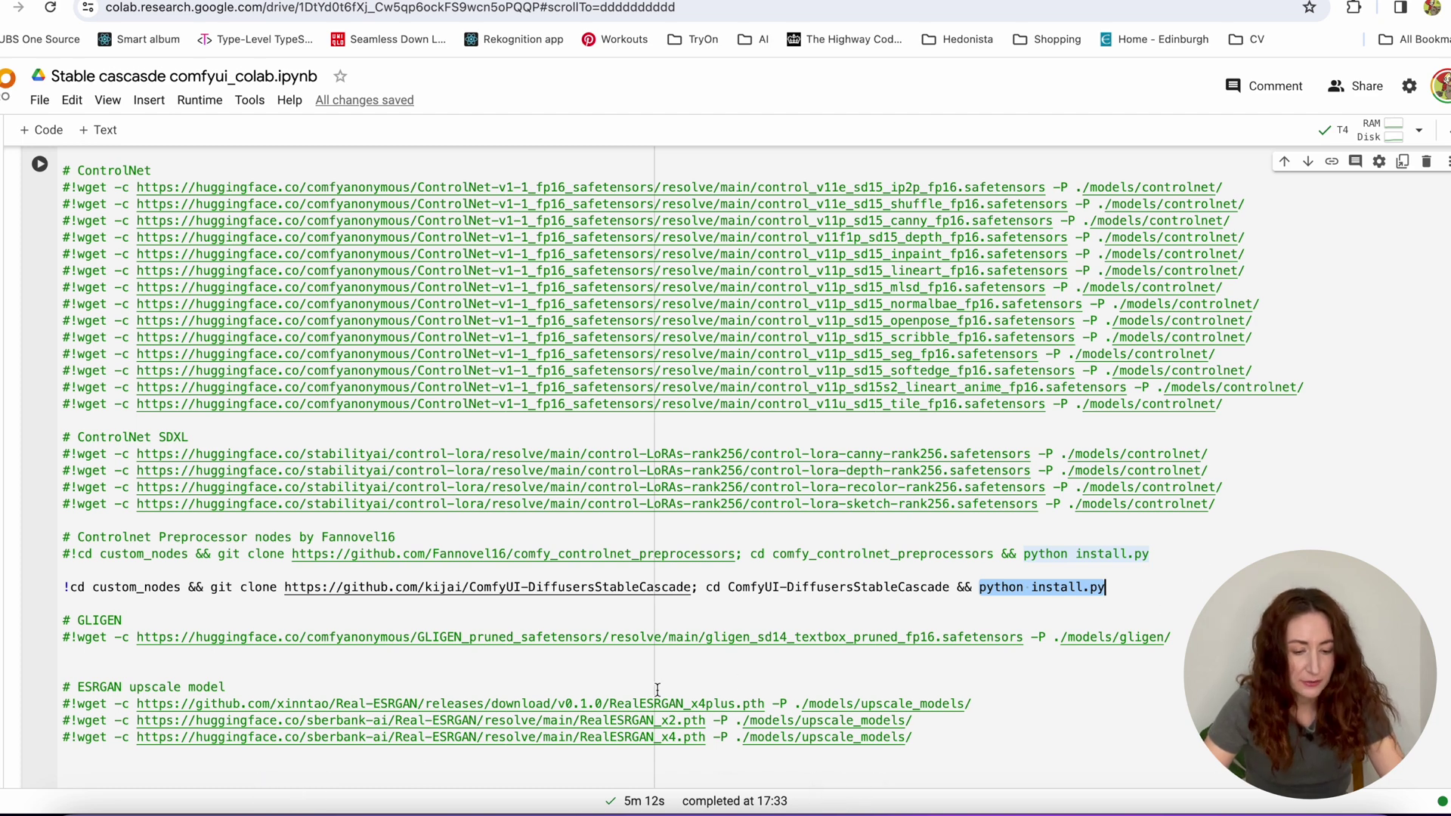
{"action": "left_click_drag", "start_coordinate": [1106, 589], "coordinate": [981, 591]}
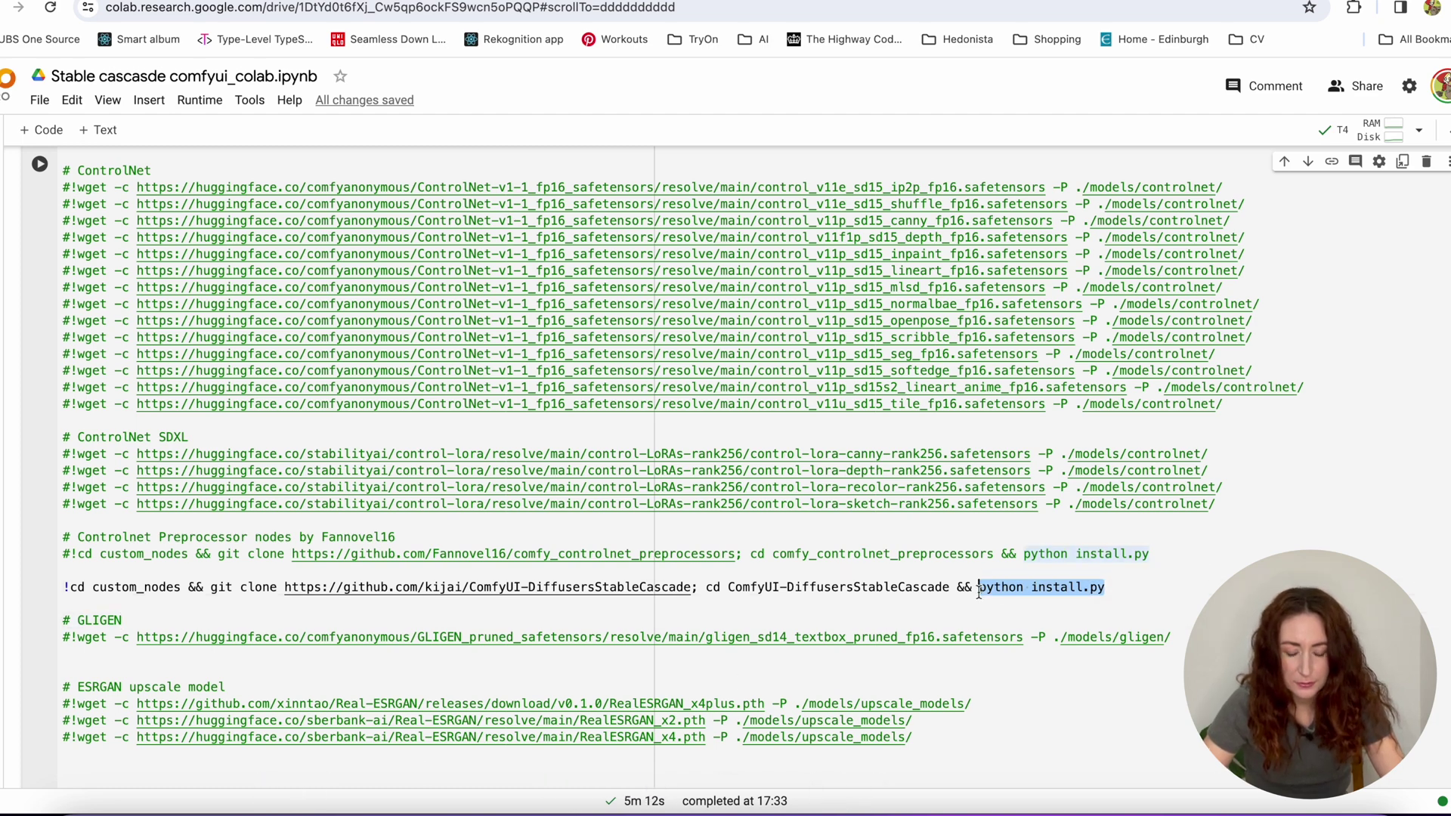
{"action": "type", "text": "pip ins"}
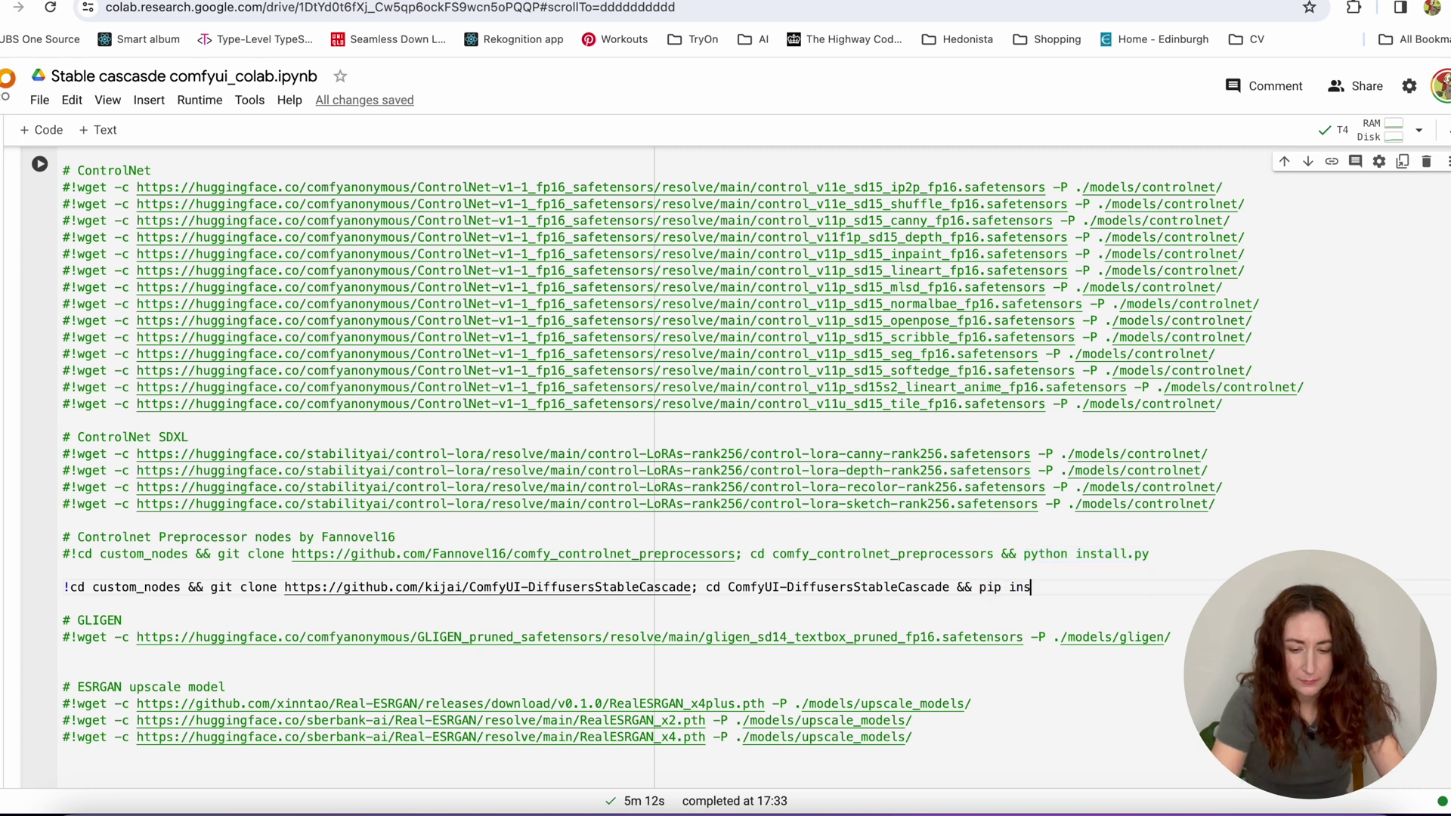
{"action": "type", "text": "tall -r re"}
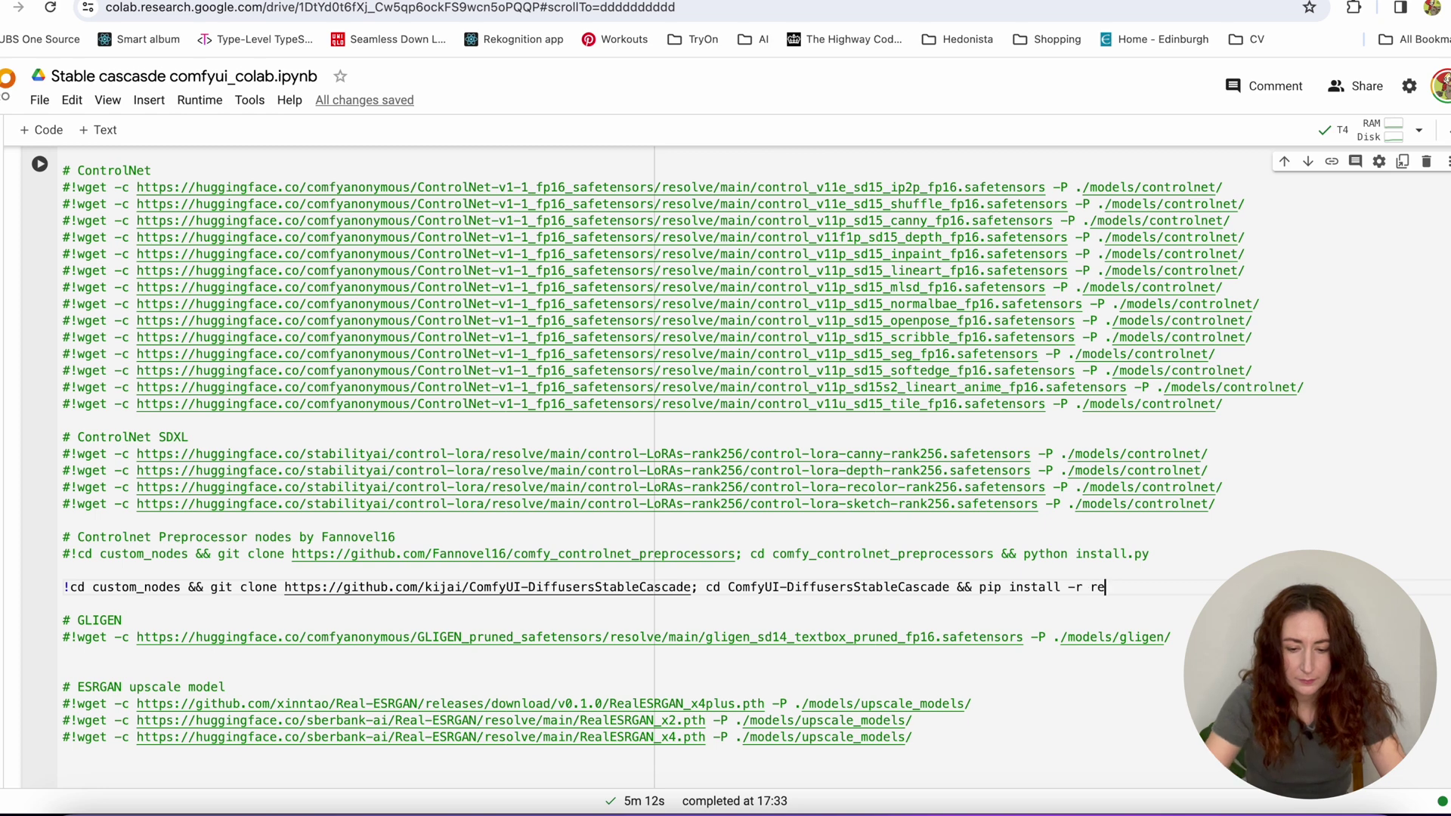
{"action": "type", "text": "qui"}
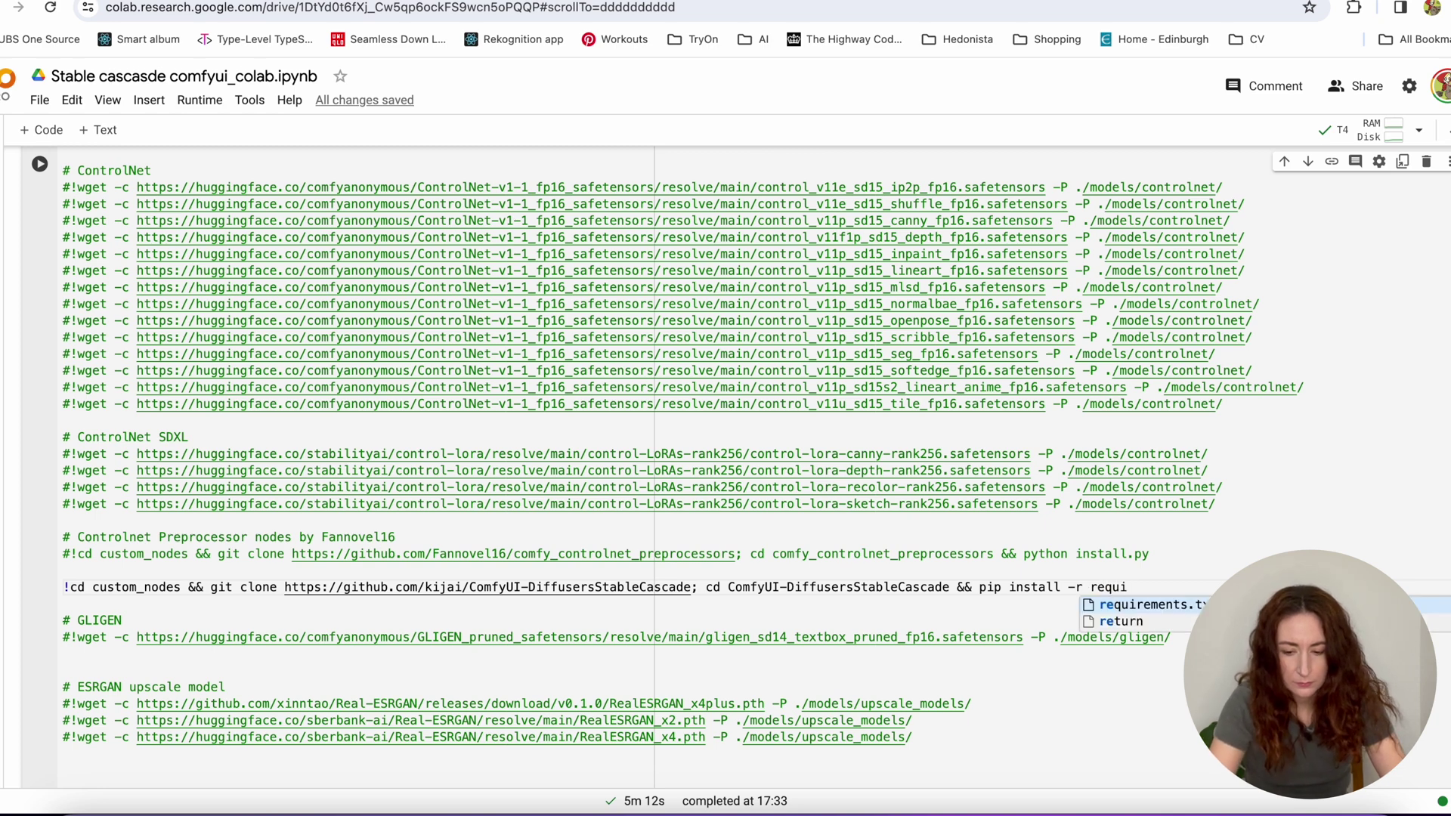
{"action": "key", "text": "Return"}
{"action": "double_click", "coordinate": [1136, 587]}
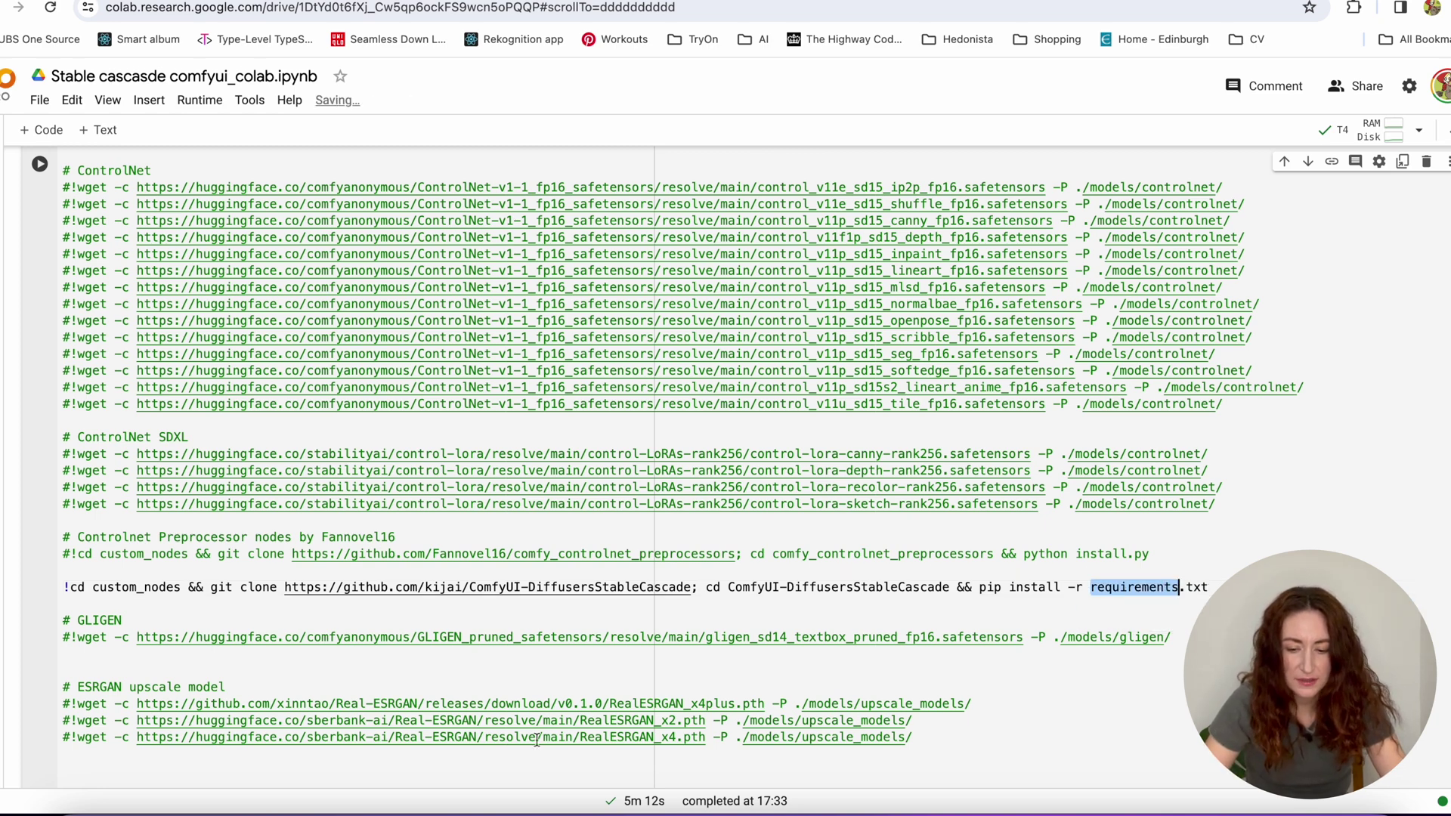
{"action": "left_click", "coordinate": [780, 811]}
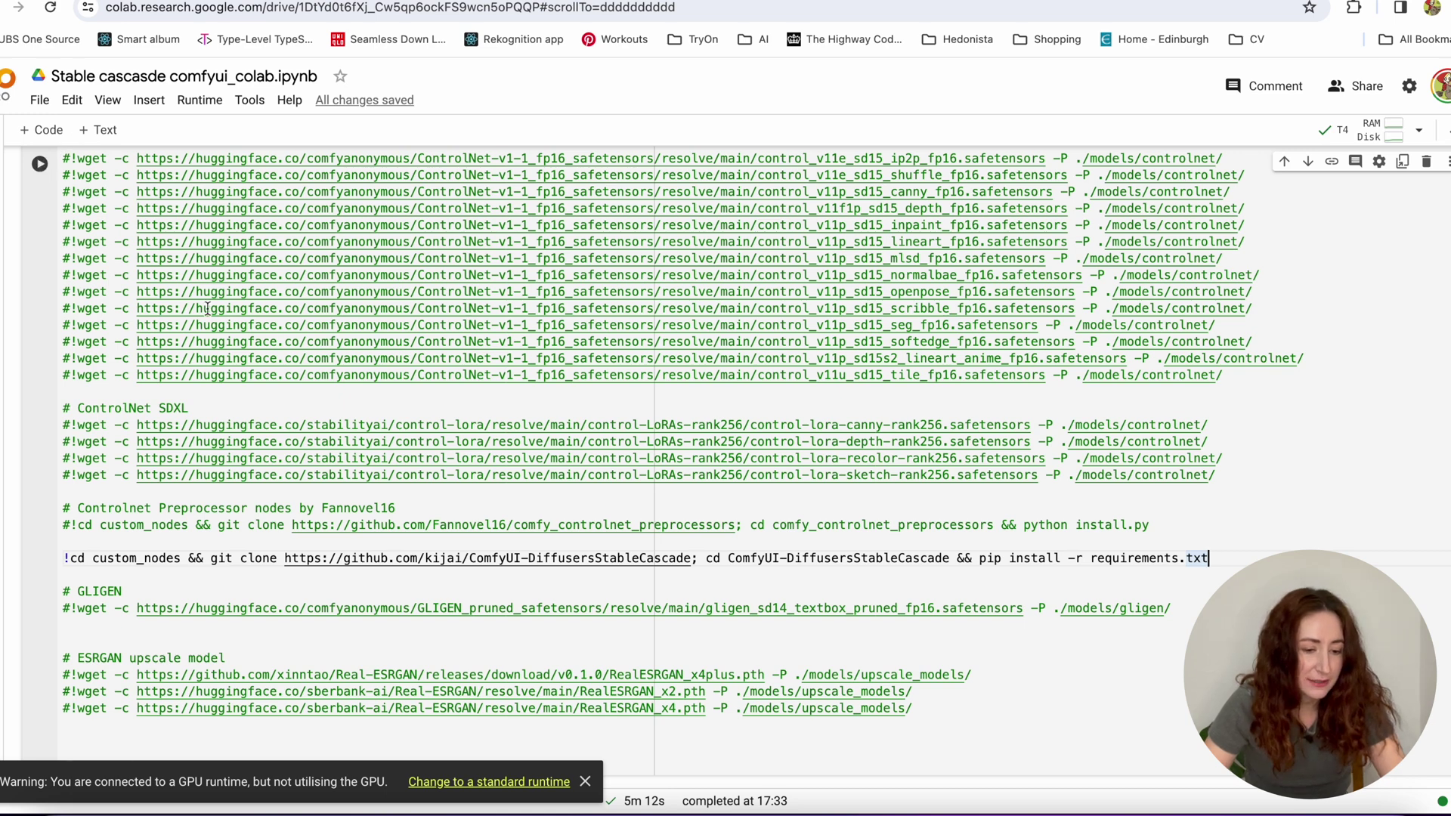
- Run the edited setup cell and follow v1-5-pruned-emaonly.ckpt downloading into ./models/checkpoints
{"action": "scroll", "coordinate": [811, 487], "scroll_direction": "up", "scroll_amount": 3}
{"action": "scroll", "coordinate": [810, 488], "scroll_direction": "up", "scroll_amount": 10}
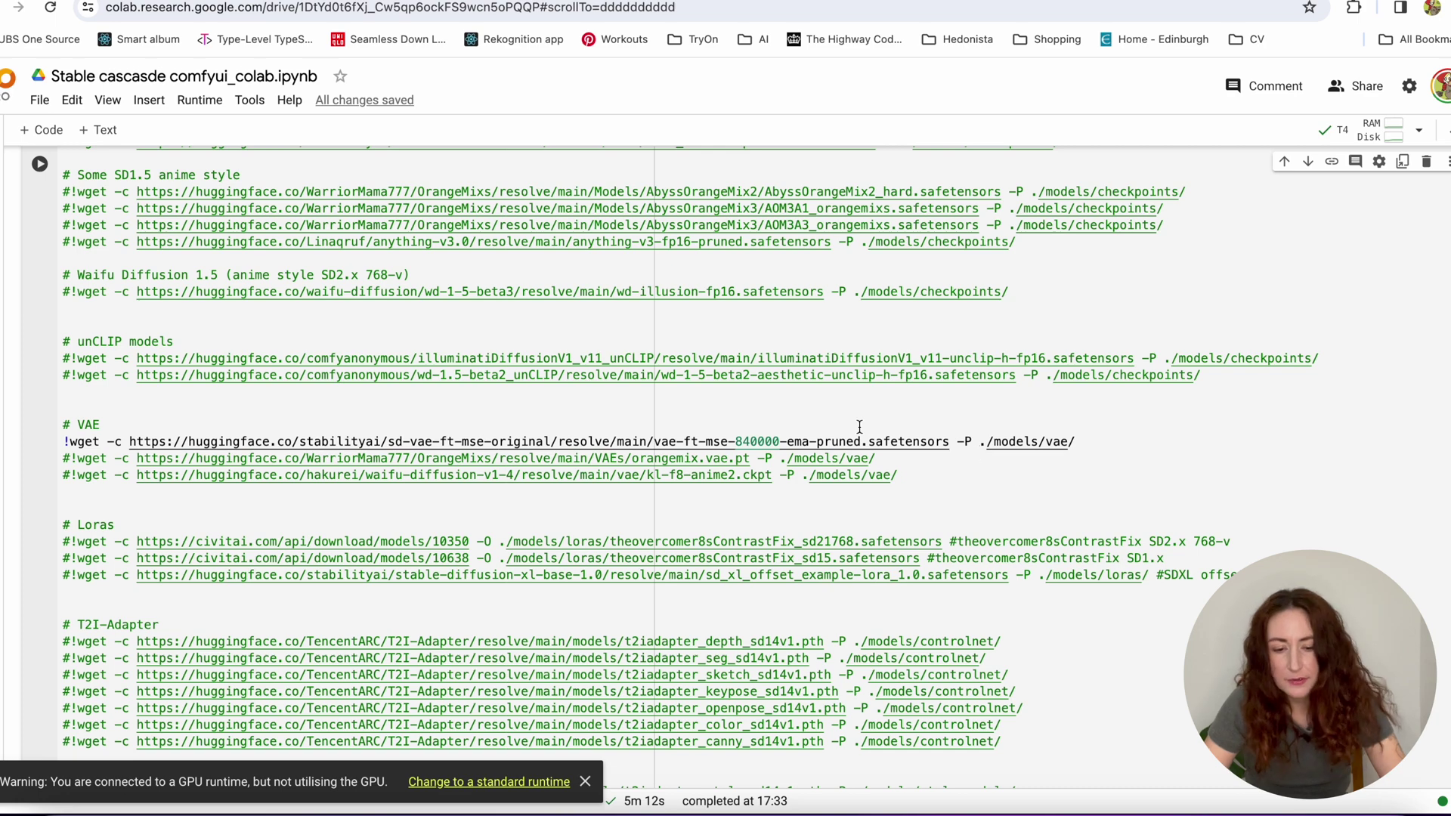
{"action": "scroll", "coordinate": [977, 452], "scroll_direction": "down", "scroll_amount": 15}
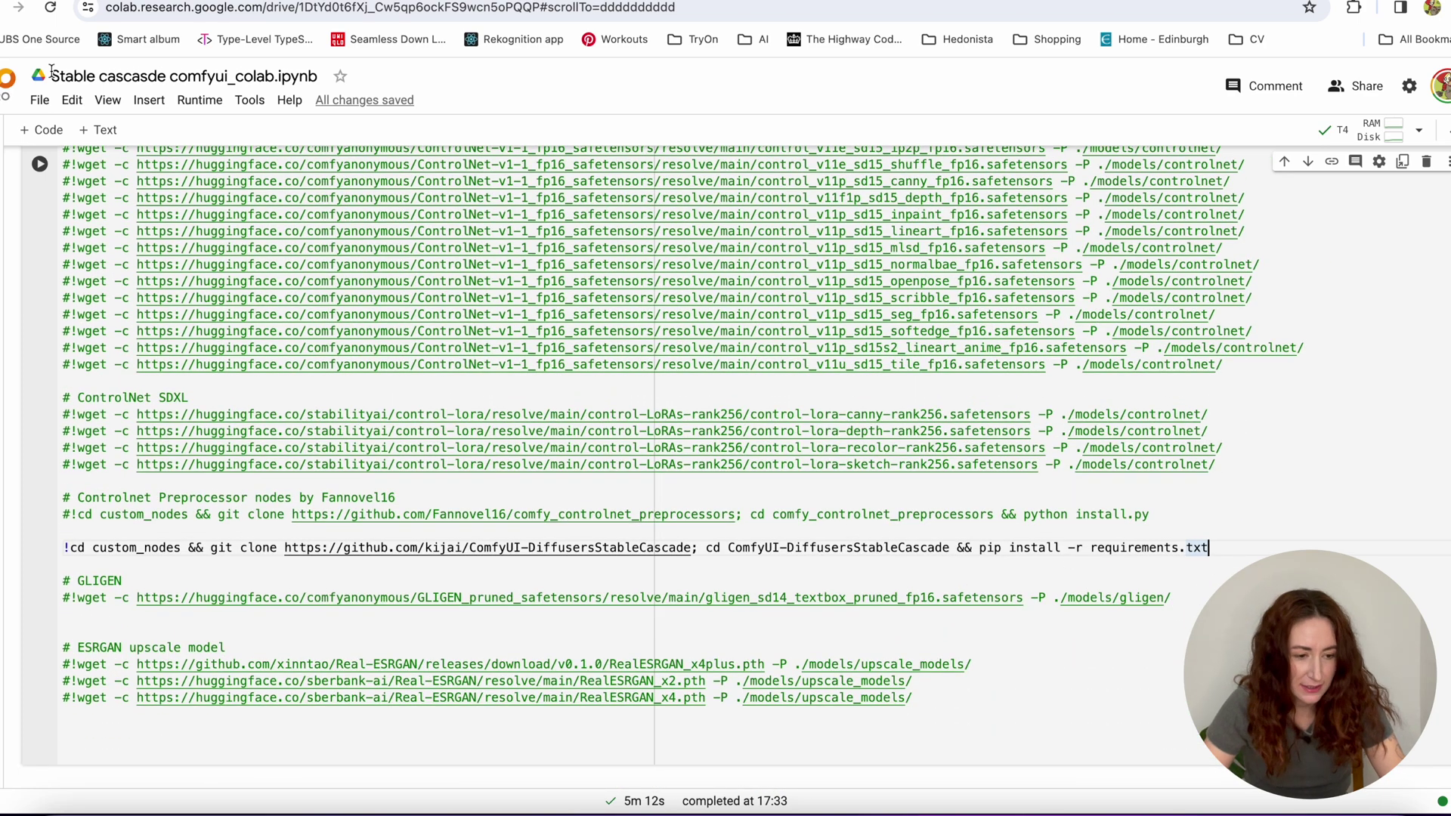
{"action": "left_click", "coordinate": [39, 164]}
{"action": "scroll", "coordinate": [1110, 523], "scroll_direction": "down", "scroll_amount": 4}
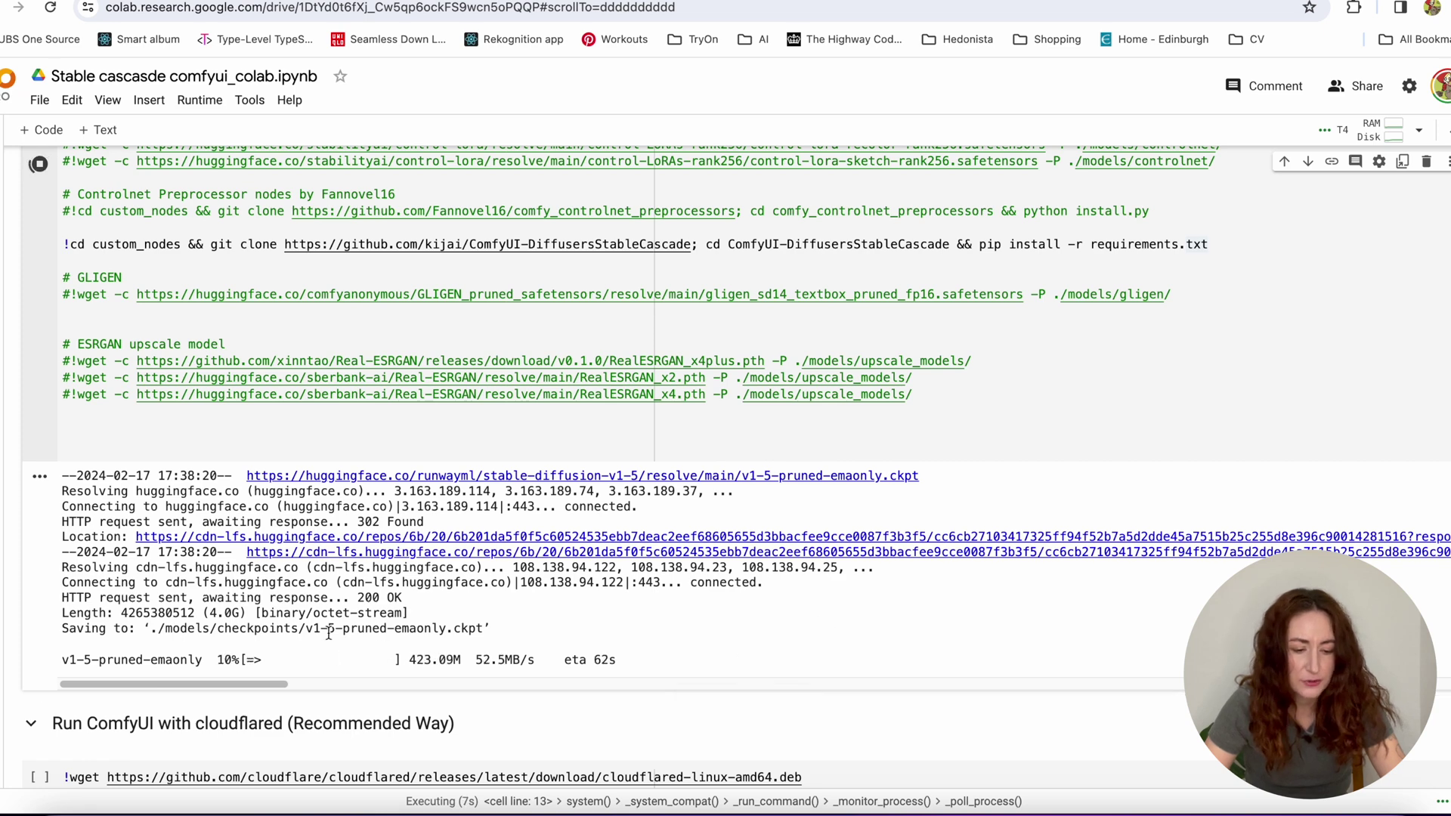
{"action": "left_click_drag", "start_coordinate": [62, 475], "coordinate": [468, 630]}
{"action": "left_click", "coordinate": [517, 644]}
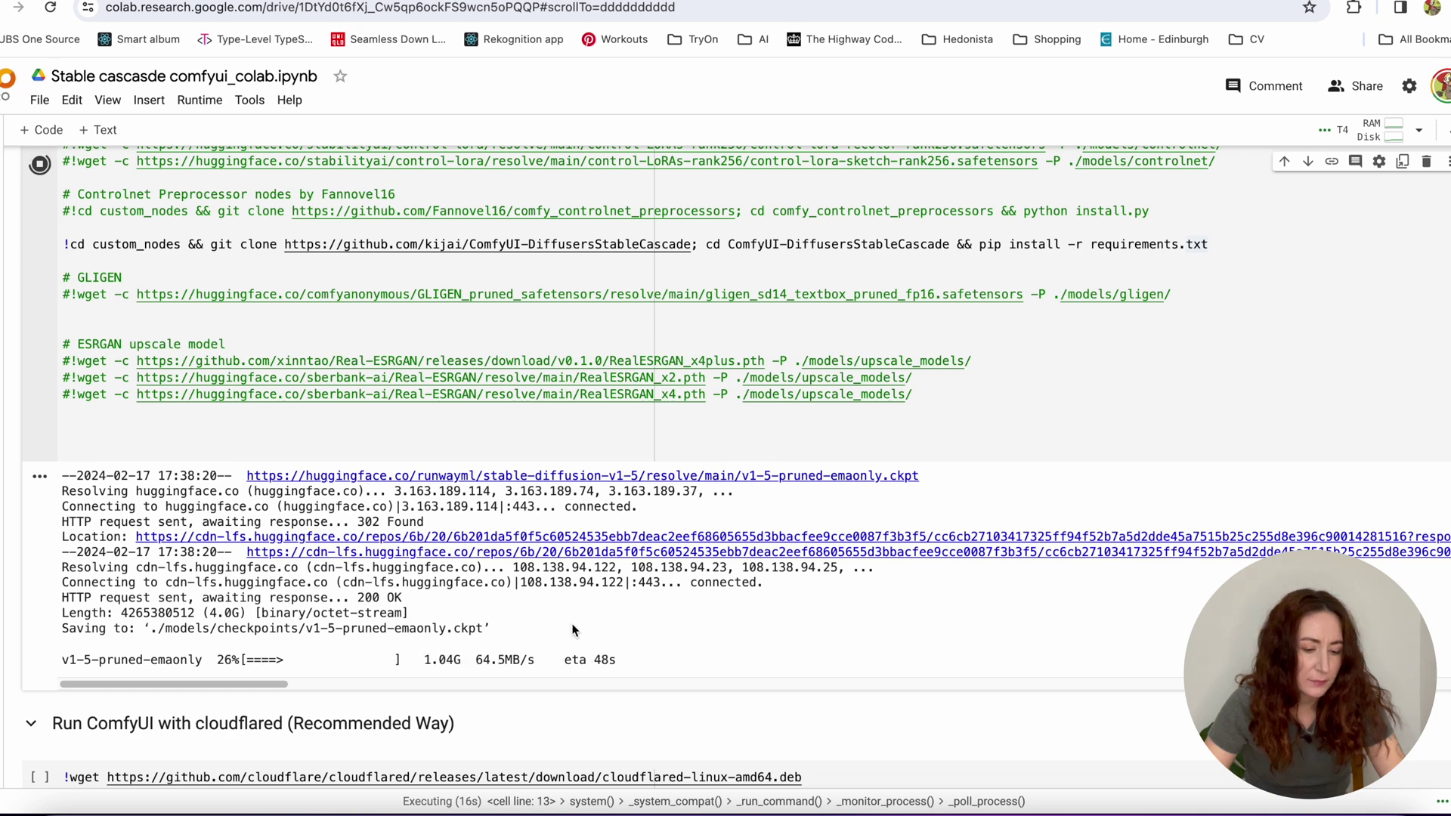
{"action": "left_click_drag", "start_coordinate": [488, 630], "coordinate": [62, 475]}
{"action": "left_click", "coordinate": [260, 630]}
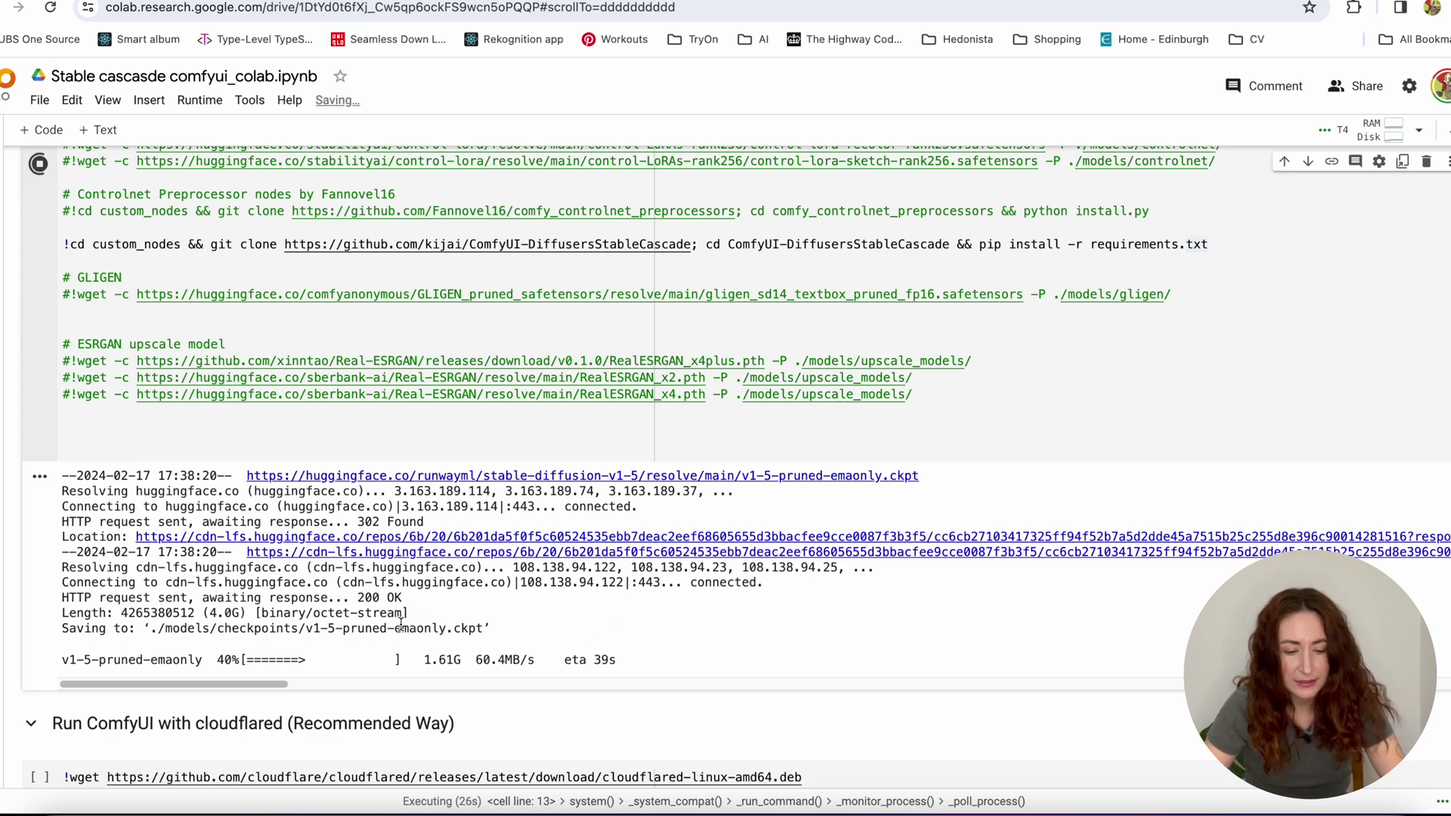
{"action": "triple_click", "coordinate": [372, 629]}
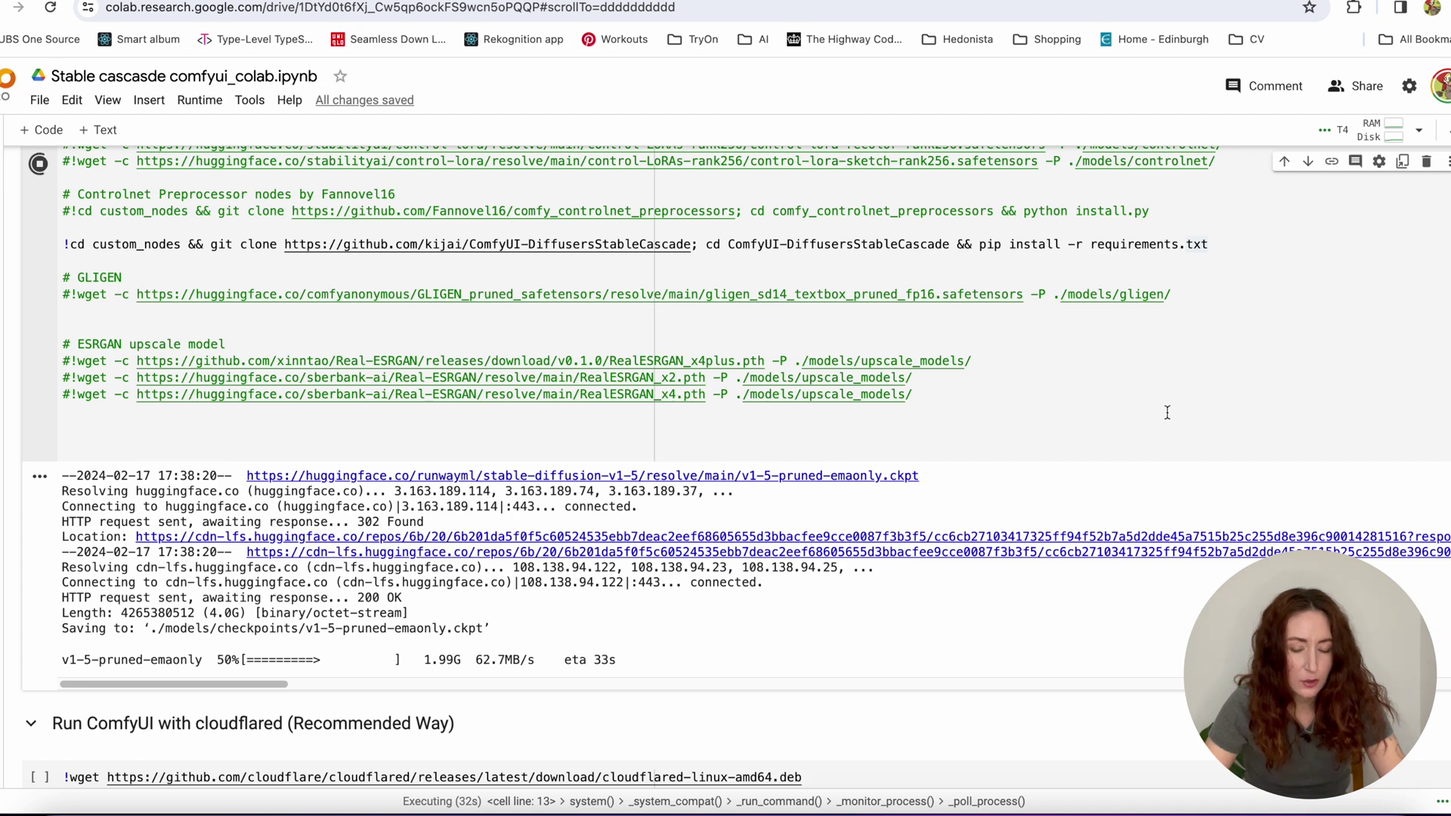
{"action": "scroll", "coordinate": [669, 557], "scroll_direction": "down", "scroll_amount": 1}
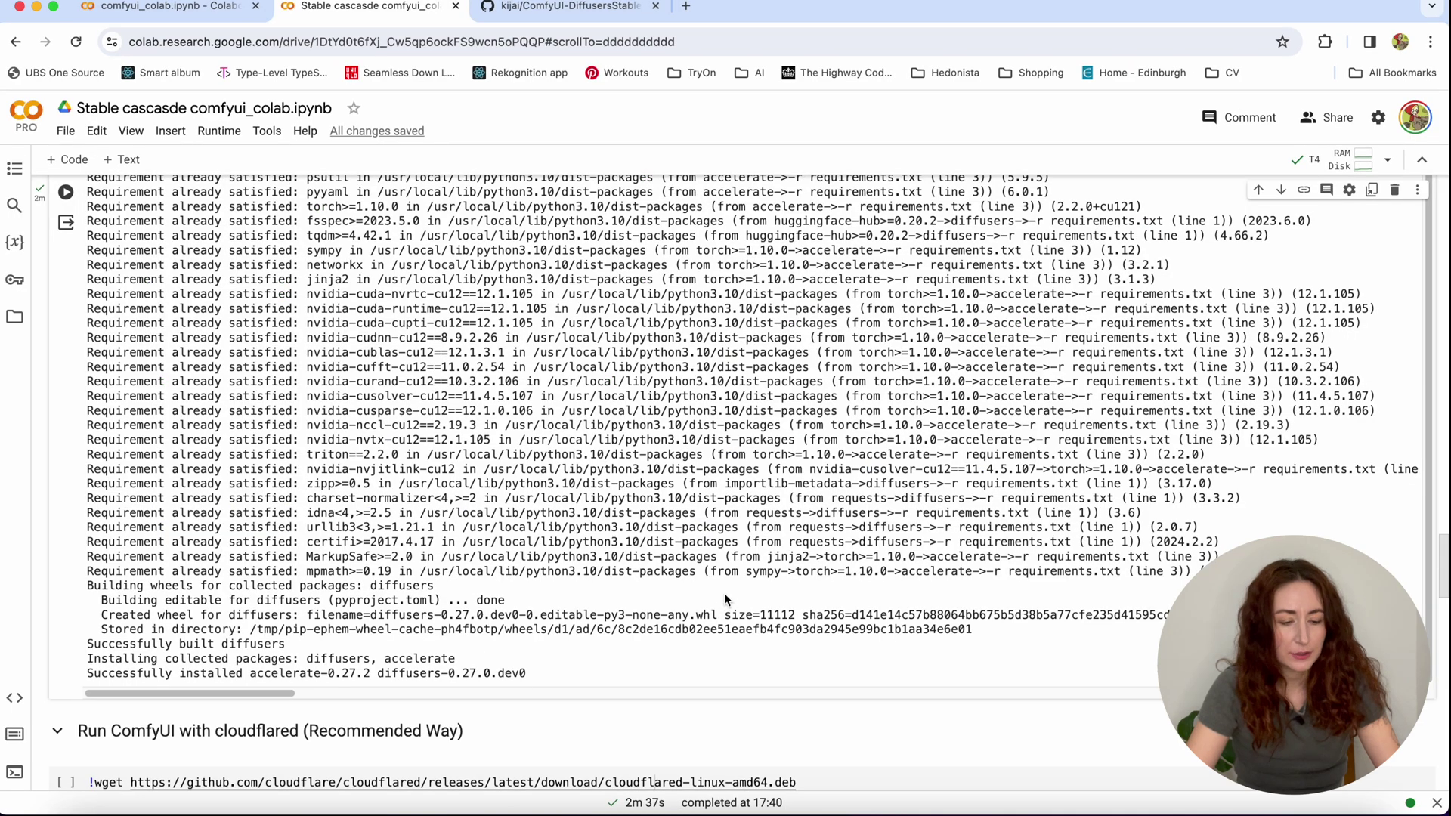
- Start the 'Run ComfyUI with cloudflared' cell and highlight the printed trycloudflare URL
{"action": "scroll", "coordinate": [635, 541], "scroll_direction": "down", "scroll_amount": 2}
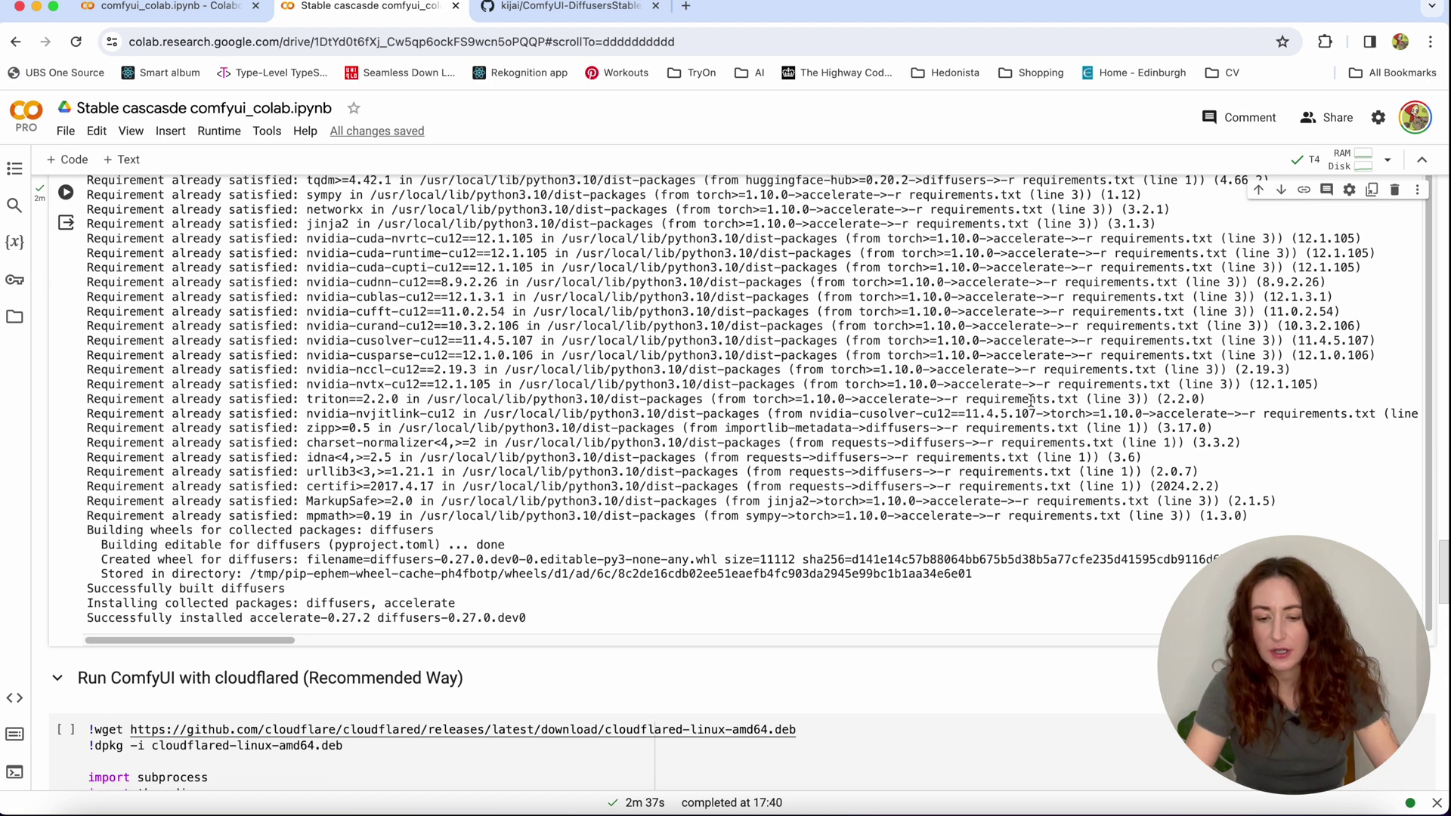
{"action": "scroll", "coordinate": [1122, 530], "scroll_direction": "down", "scroll_amount": 3}
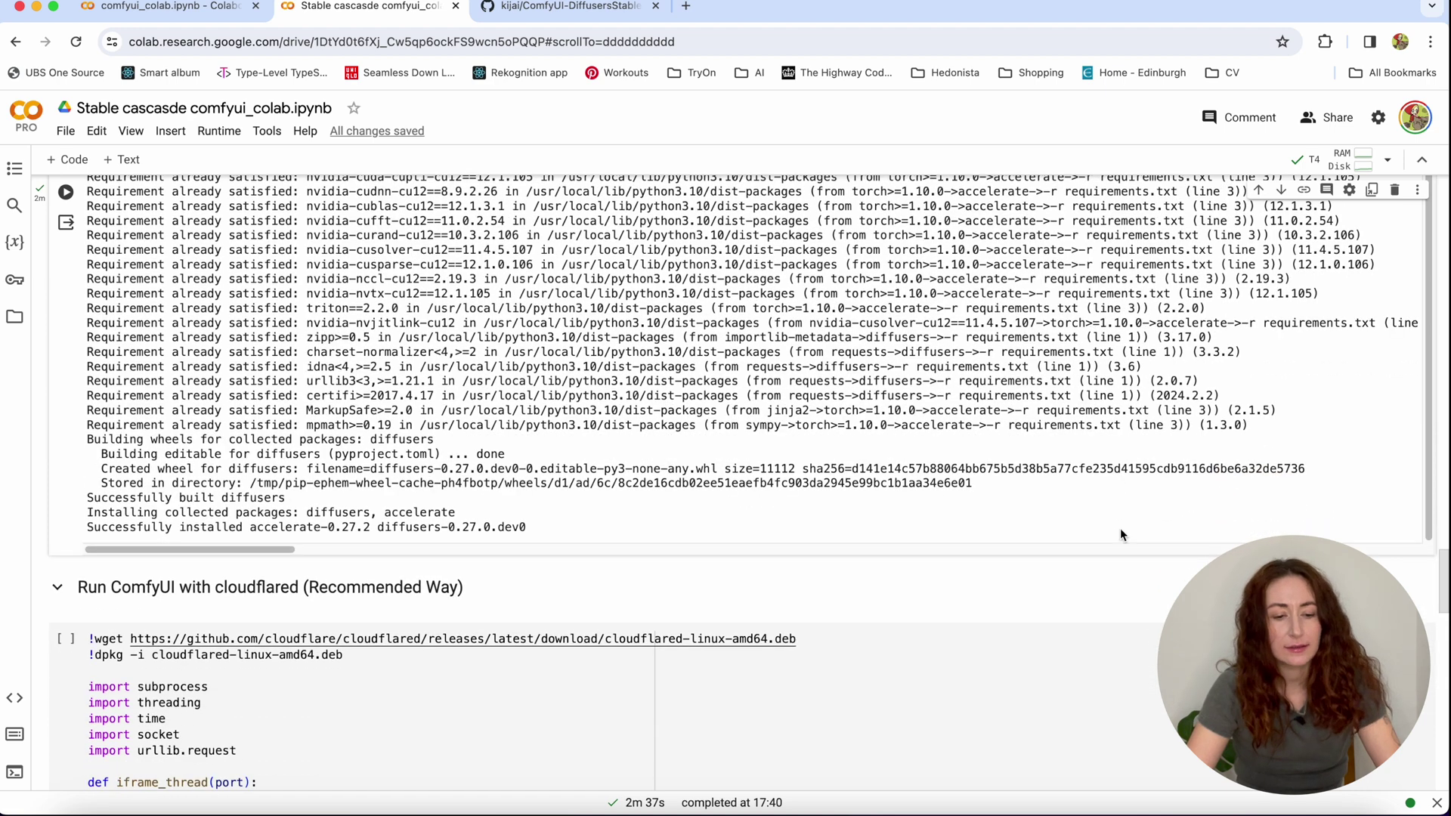
{"action": "scroll", "coordinate": [1121, 529], "scroll_direction": "down", "scroll_amount": 6}
{"action": "left_click", "coordinate": [463, 611]}
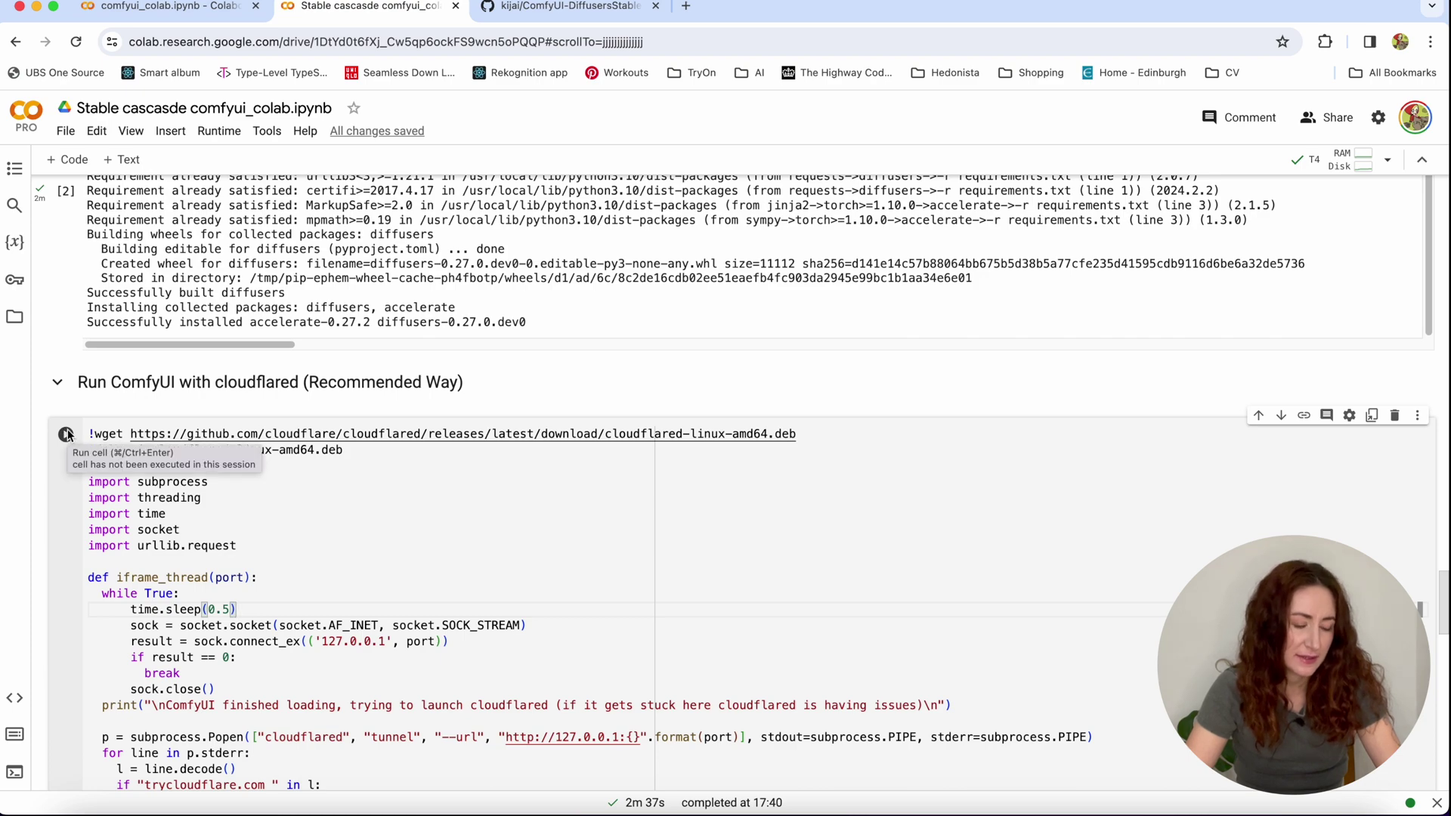
{"action": "scroll", "coordinate": [909, 568], "scroll_direction": "down", "scroll_amount": 10}
{"action": "scroll", "coordinate": [909, 568], "scroll_direction": "up", "scroll_amount": 5}
{"action": "scroll", "coordinate": [908, 569], "scroll_direction": "up", "scroll_amount": 10}
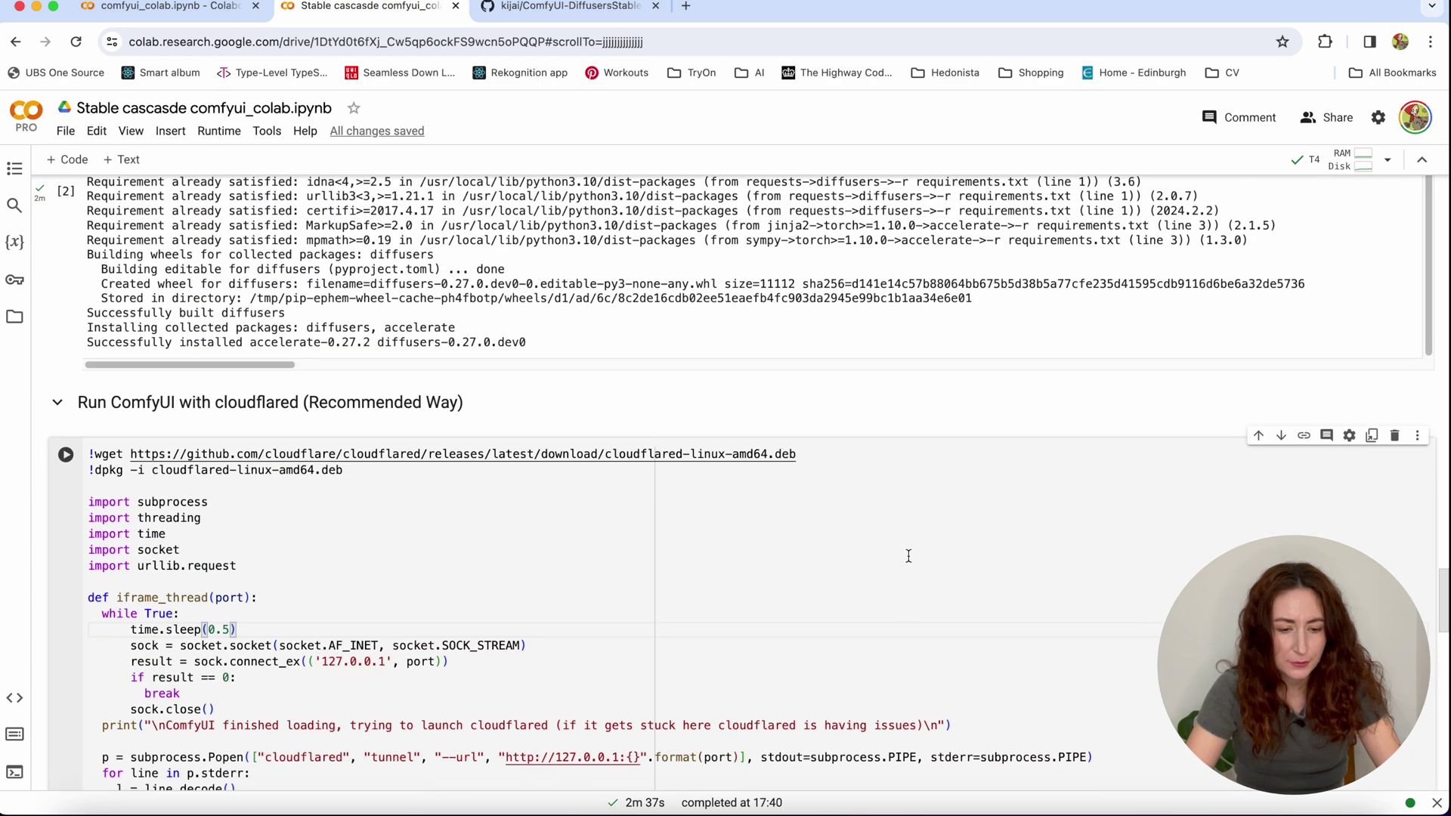
{"action": "left_click", "coordinate": [65, 454]}
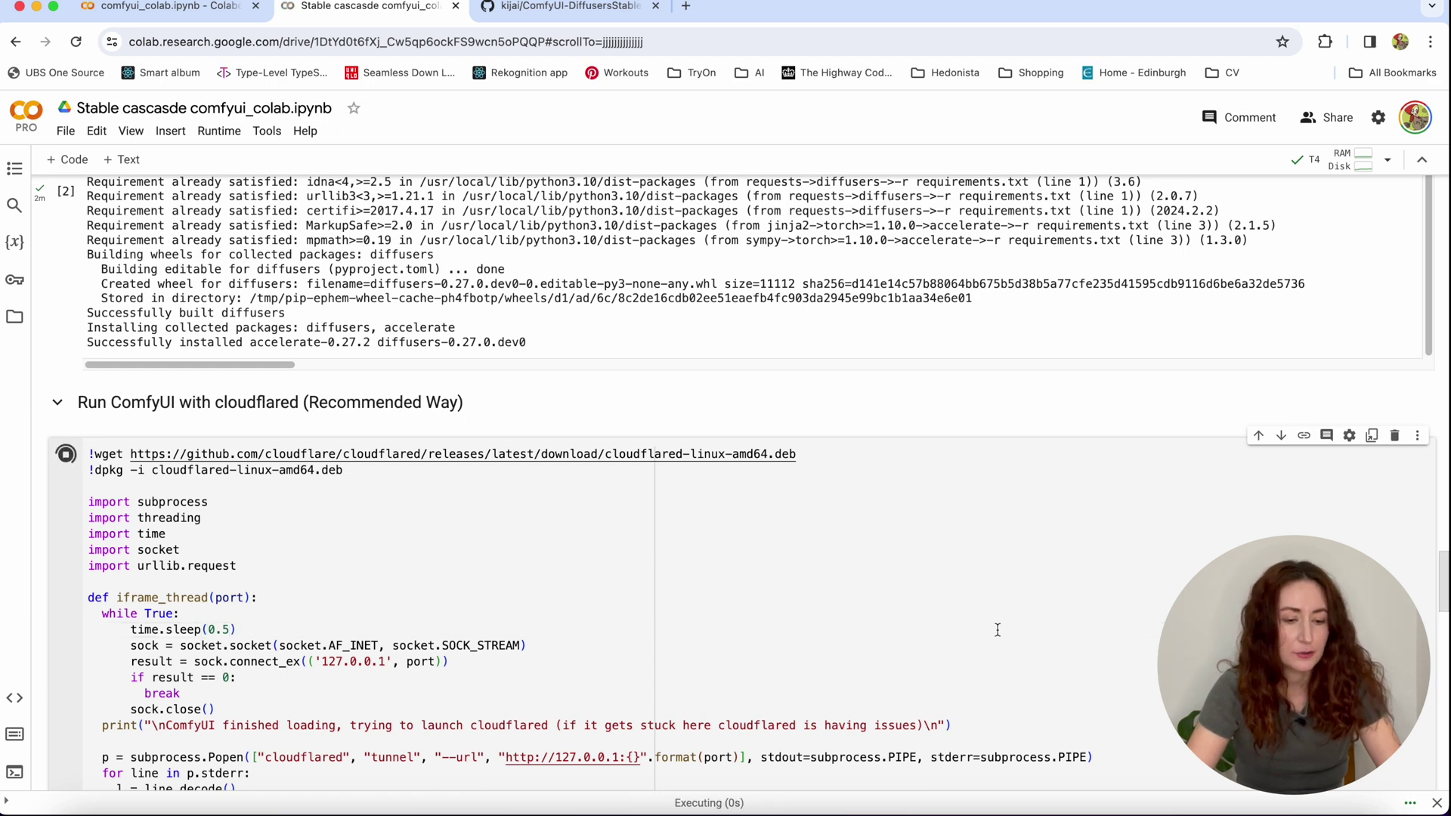
{"action": "scroll", "coordinate": [996, 630], "scroll_direction": "down", "scroll_amount": 5}
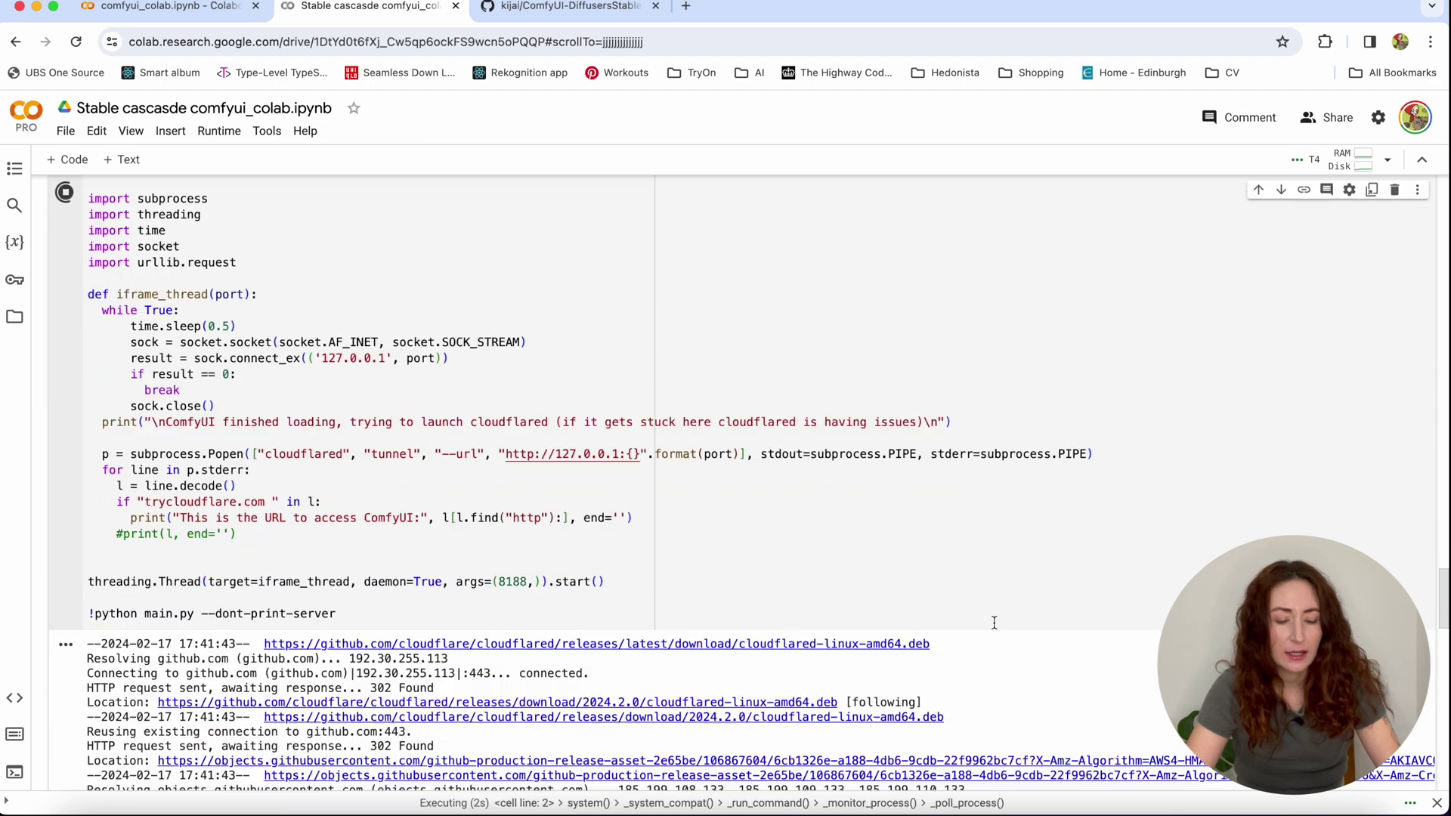
{"action": "scroll", "coordinate": [995, 623], "scroll_direction": "down", "scroll_amount": 4}
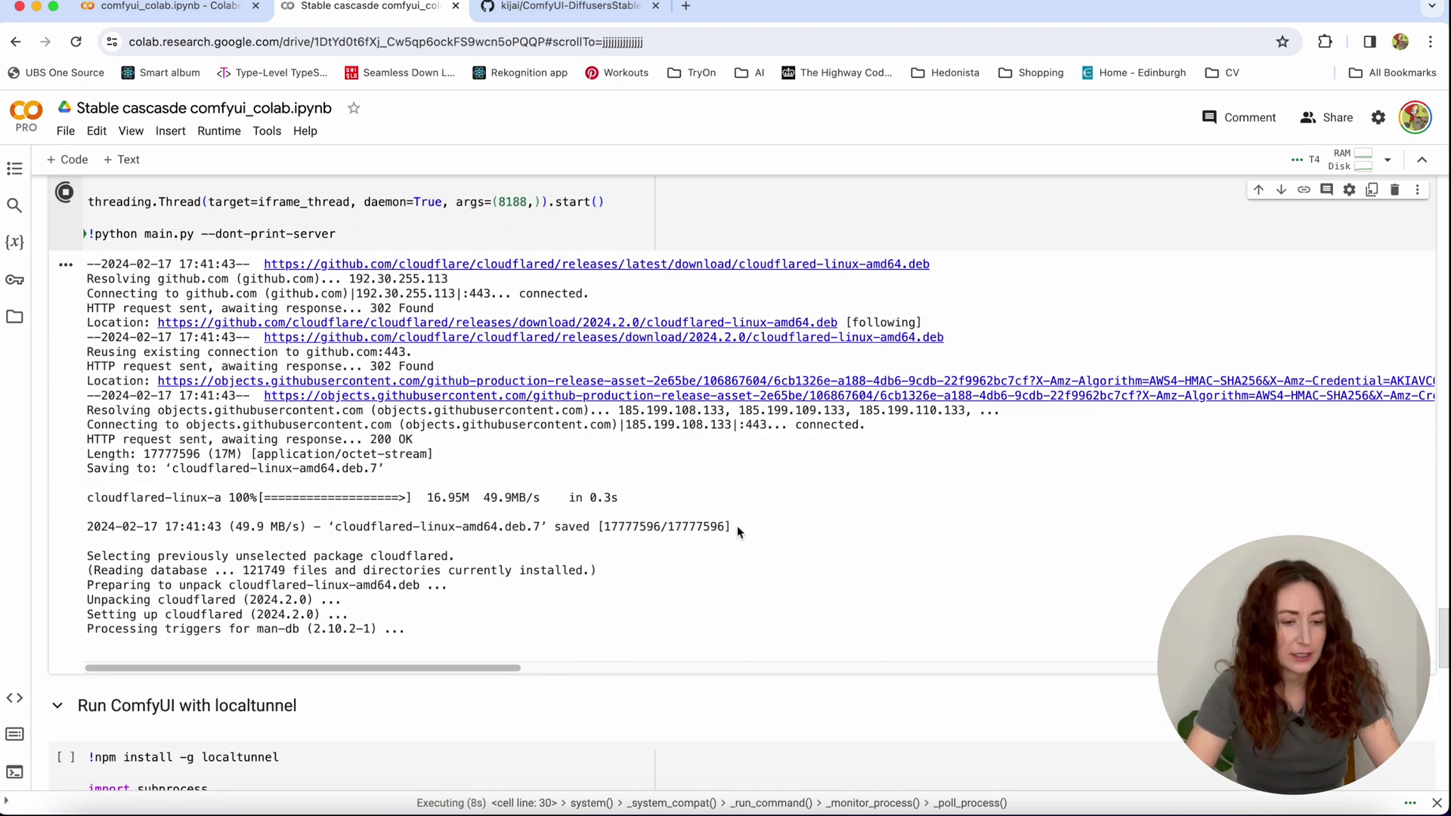
{"action": "scroll", "coordinate": [737, 525], "scroll_direction": "down", "scroll_amount": 1}
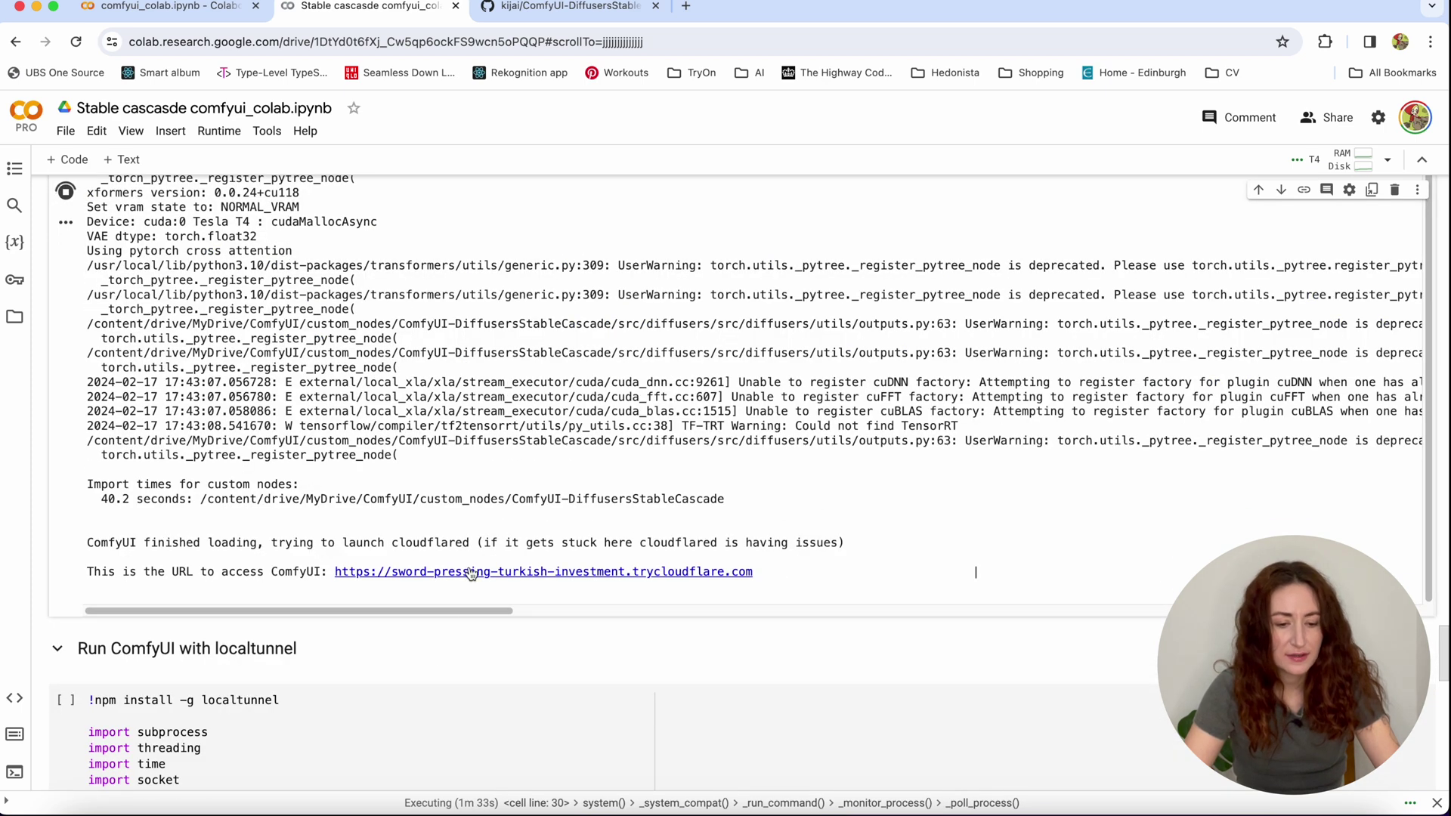
{"action": "left_click_drag", "start_coordinate": [229, 572], "coordinate": [881, 557]}
- Open ComfyUI and add a group sized to enclose all default workflow nodes
{"action": "left_click", "coordinate": [671, 576]}
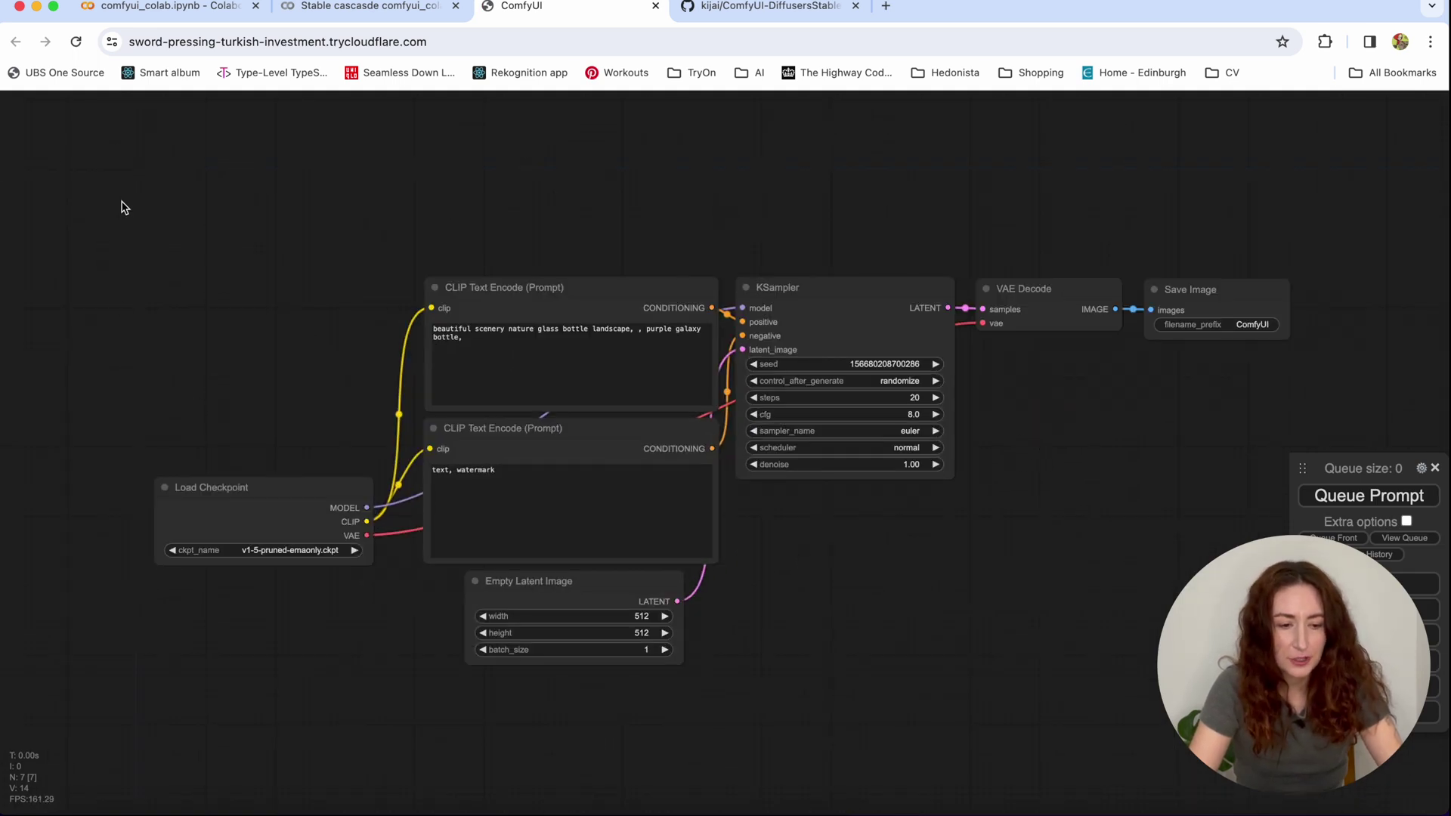
{"action": "right_click", "coordinate": [125, 205]}
{"action": "left_click", "coordinate": [168, 223]}
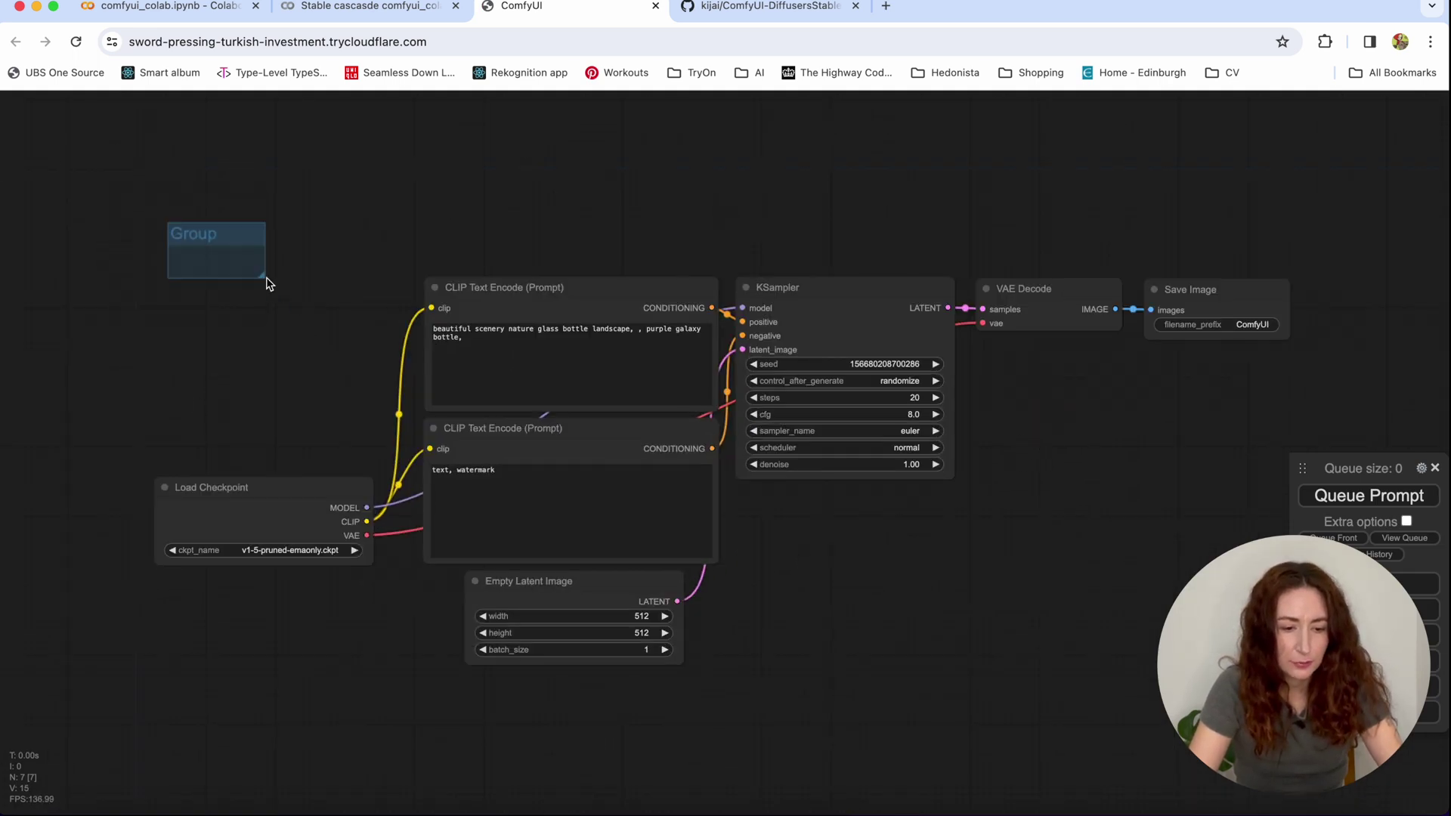
{"action": "left_click_drag", "start_coordinate": [267, 283], "coordinate": [1300, 720]}
- Bypass every node inside the group and pan to free space above it
{"action": "right_click", "coordinate": [620, 234]}
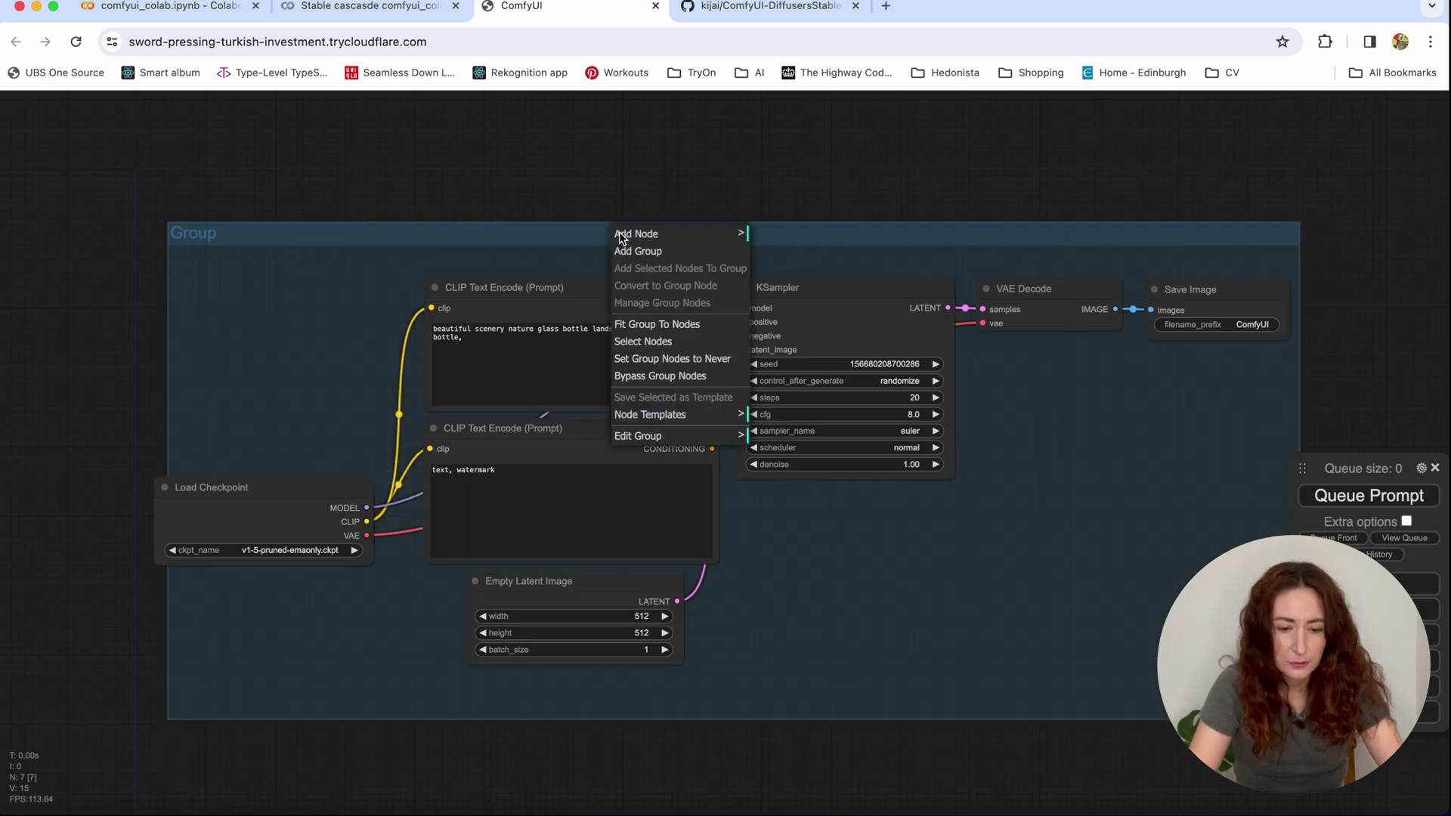
{"action": "left_click", "coordinate": [659, 376]}
{"action": "scroll", "coordinate": [901, 567], "scroll_direction": "up", "scroll_amount": 3}
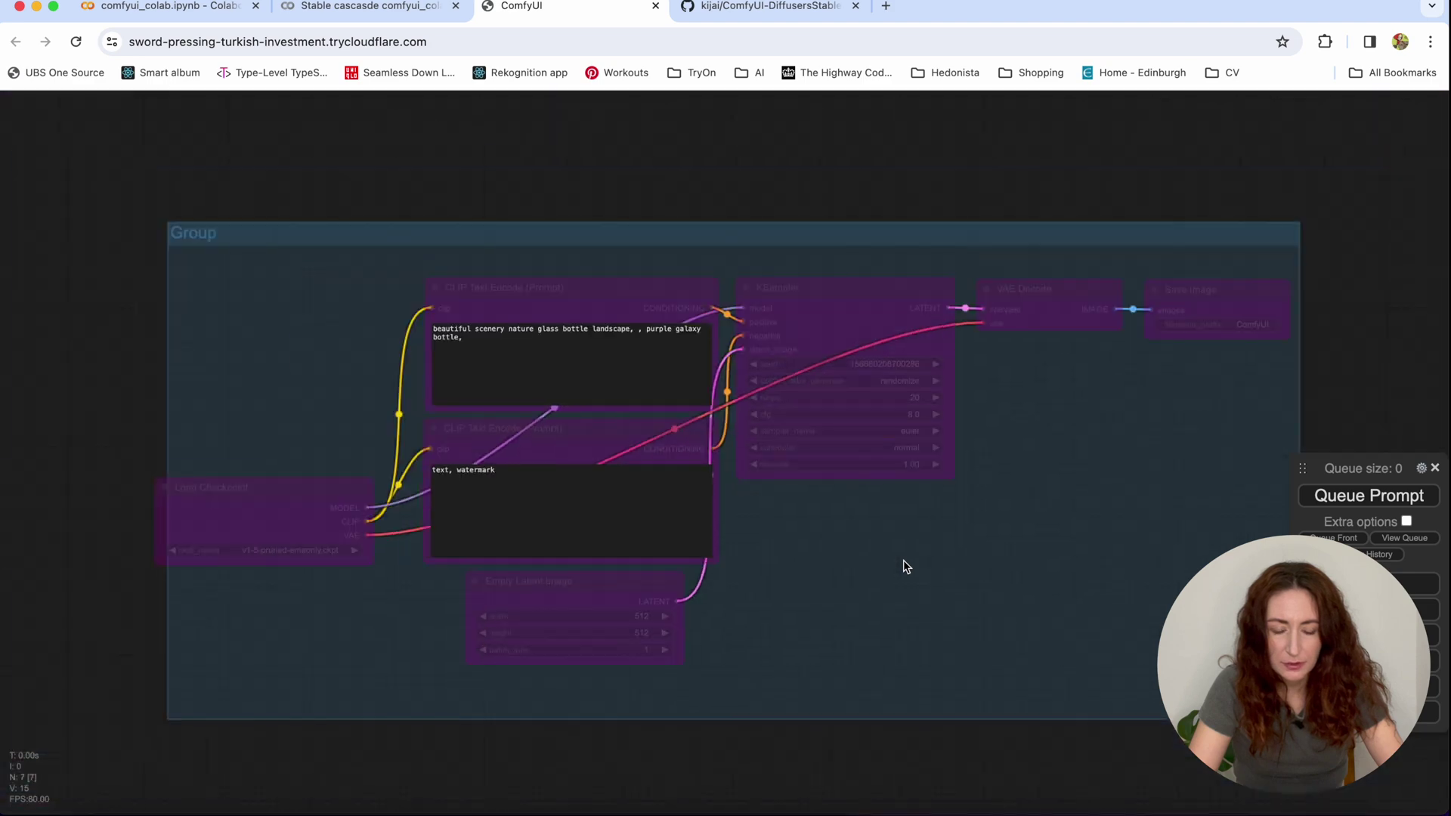
{"action": "scroll", "coordinate": [907, 567], "scroll_direction": "down", "scroll_amount": 4}
{"action": "scroll", "coordinate": [907, 567], "scroll_direction": "down", "scroll_amount": 4}
{"action": "left_click_drag", "start_coordinate": [863, 243], "coordinate": [758, 370]}
{"action": "scroll", "coordinate": [733, 366], "scroll_direction": "up", "scroll_amount": 5}
{"action": "right_click", "coordinate": [232, 241]}
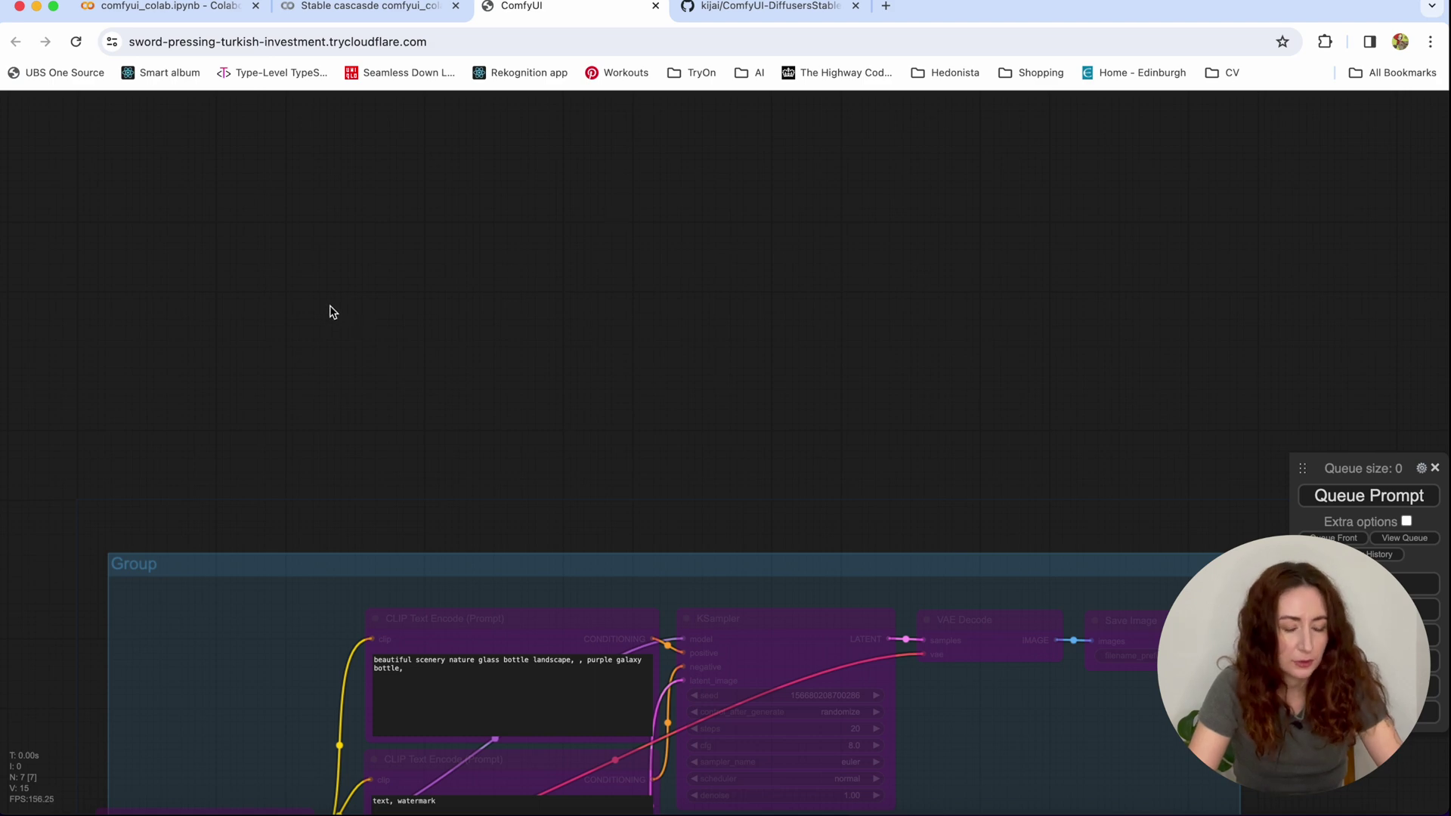
- Add a DiffusersStableCascade node via the 'casc' search and place it upper left
{"action": "double_click", "coordinate": [350, 329]}
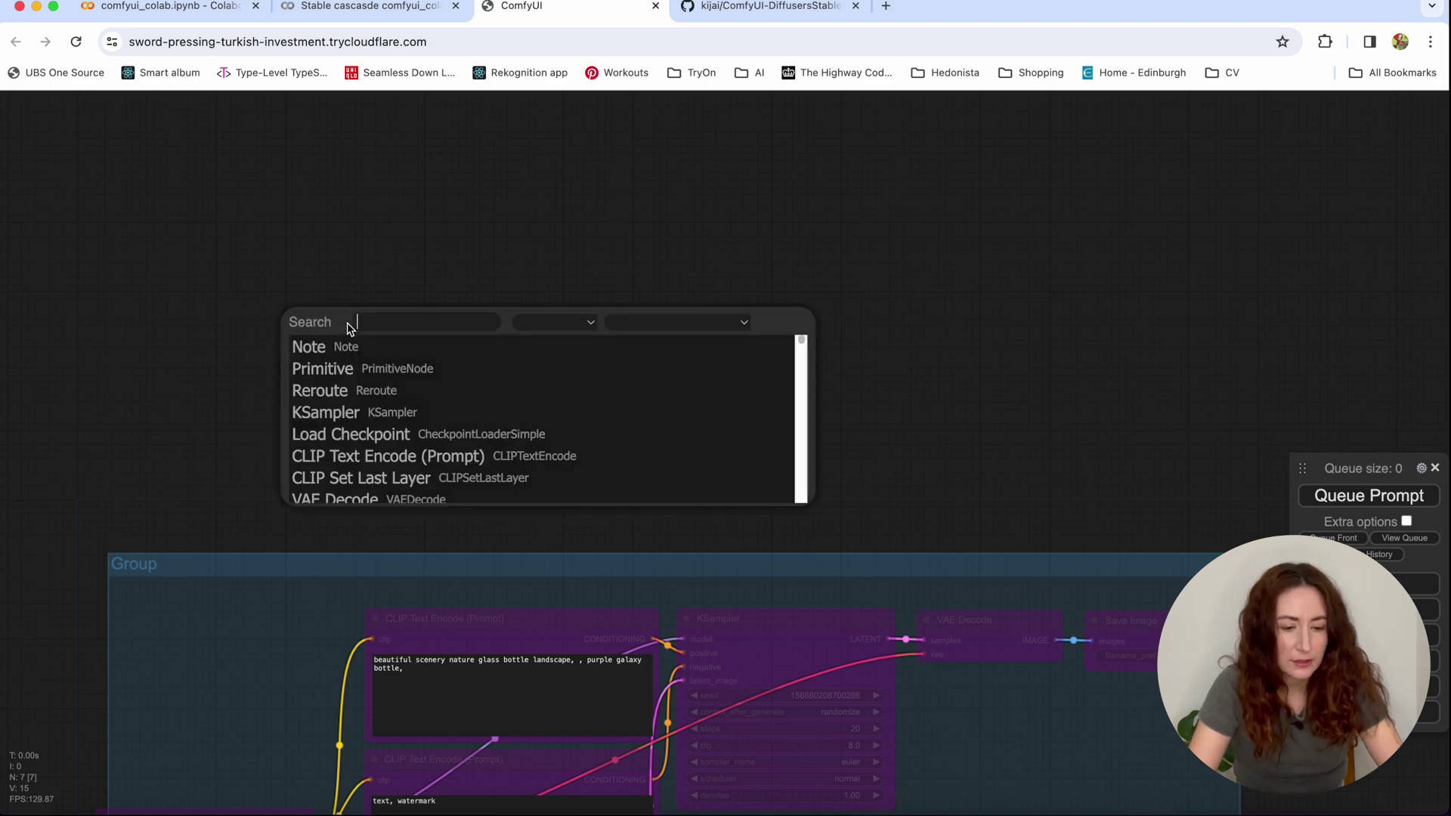
{"action": "double_click", "coordinate": [338, 237]}
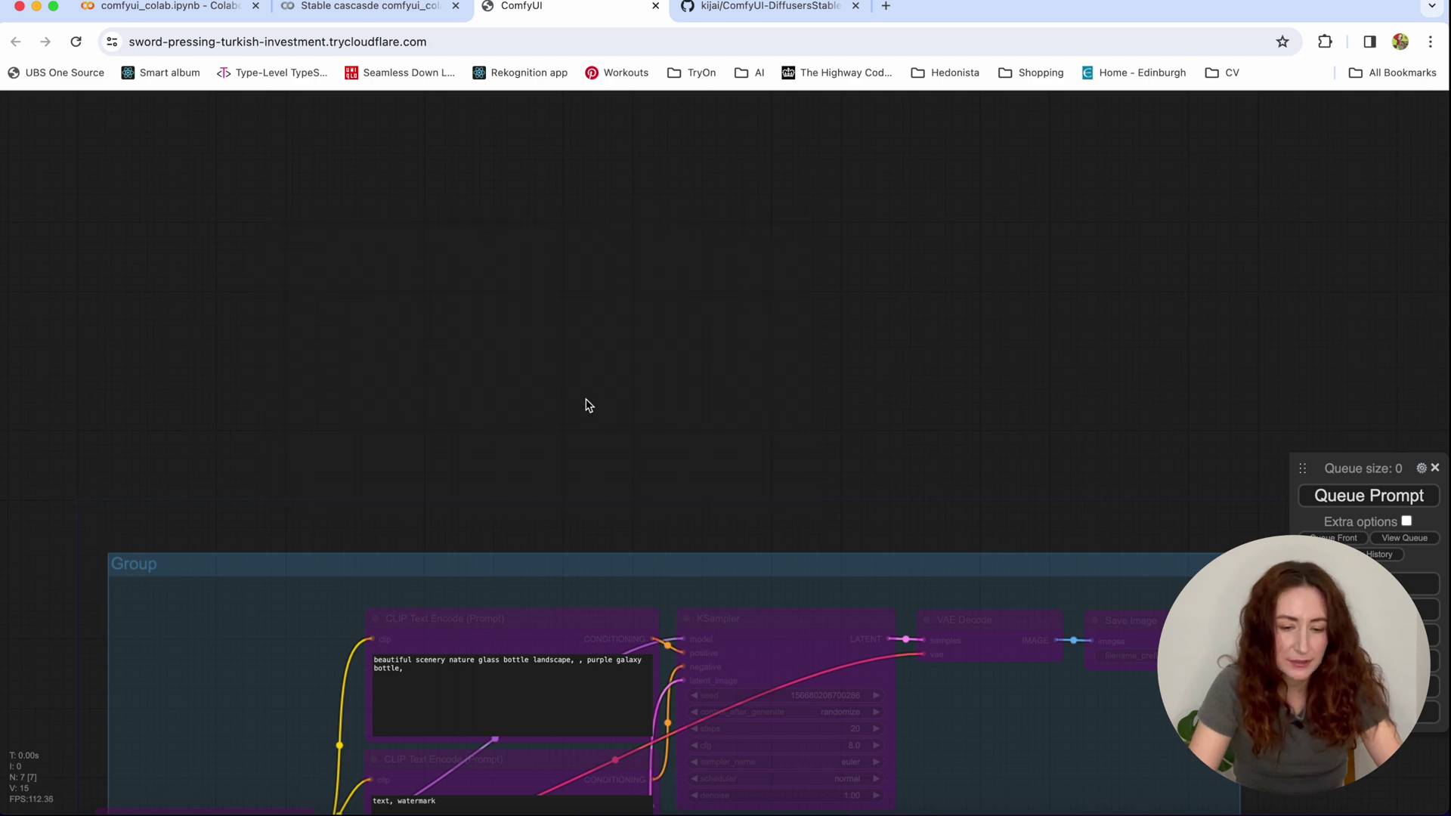
{"action": "double_click", "coordinate": [359, 291]}
{"action": "type", "text": "casc"}
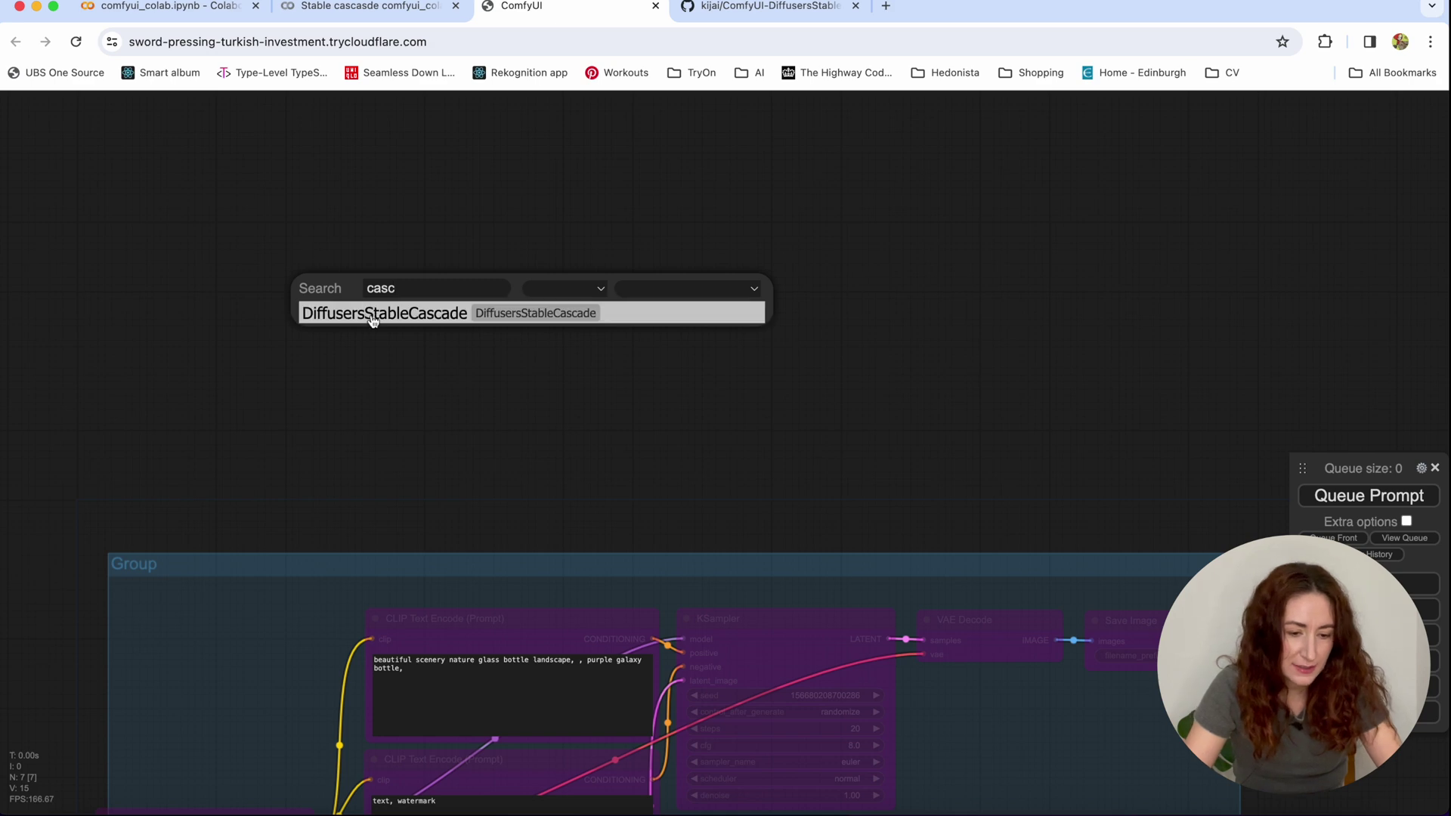
{"action": "left_click", "coordinate": [372, 321]}
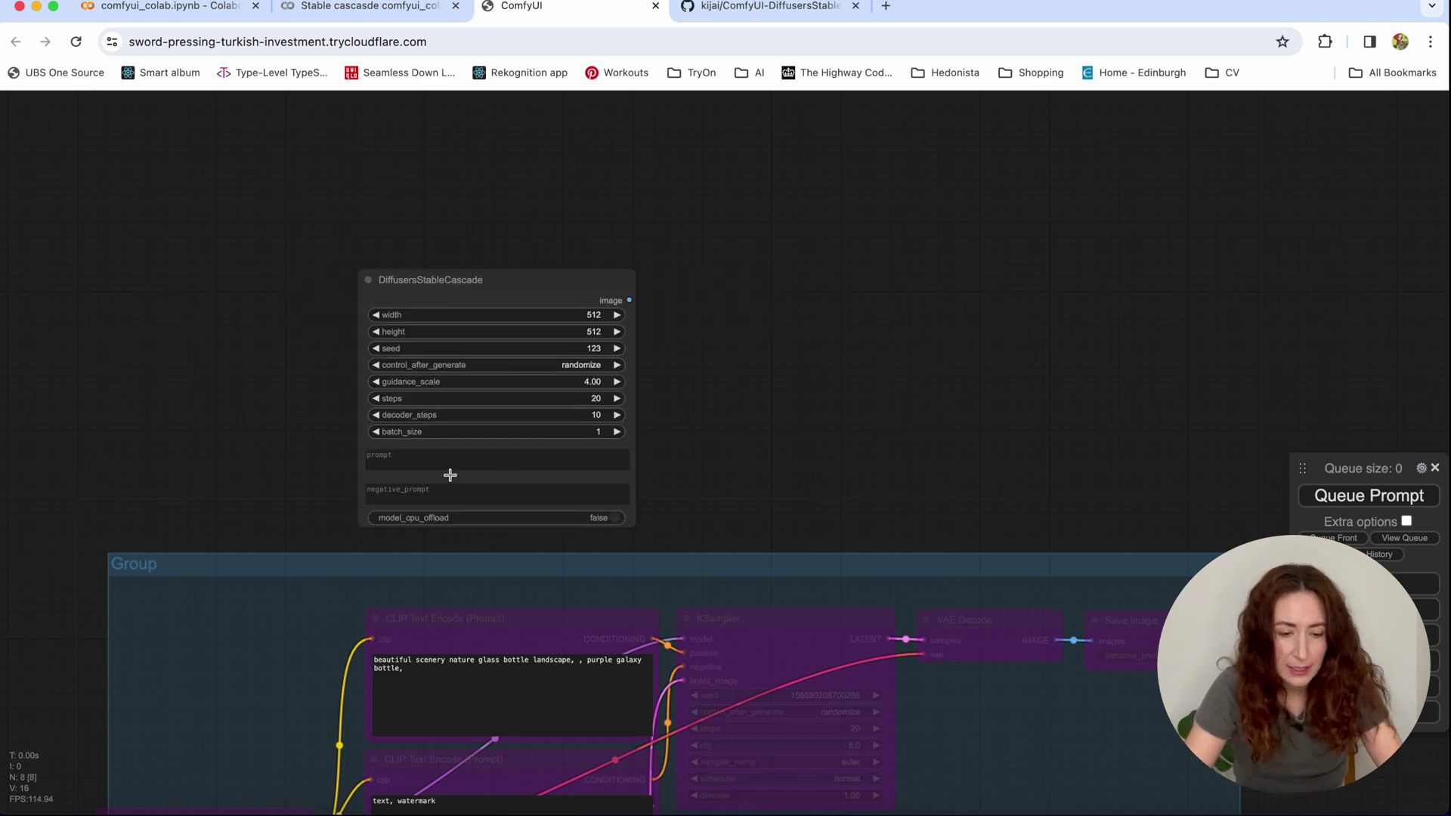
{"action": "left_click_drag", "start_coordinate": [502, 282], "coordinate": [455, 191]}
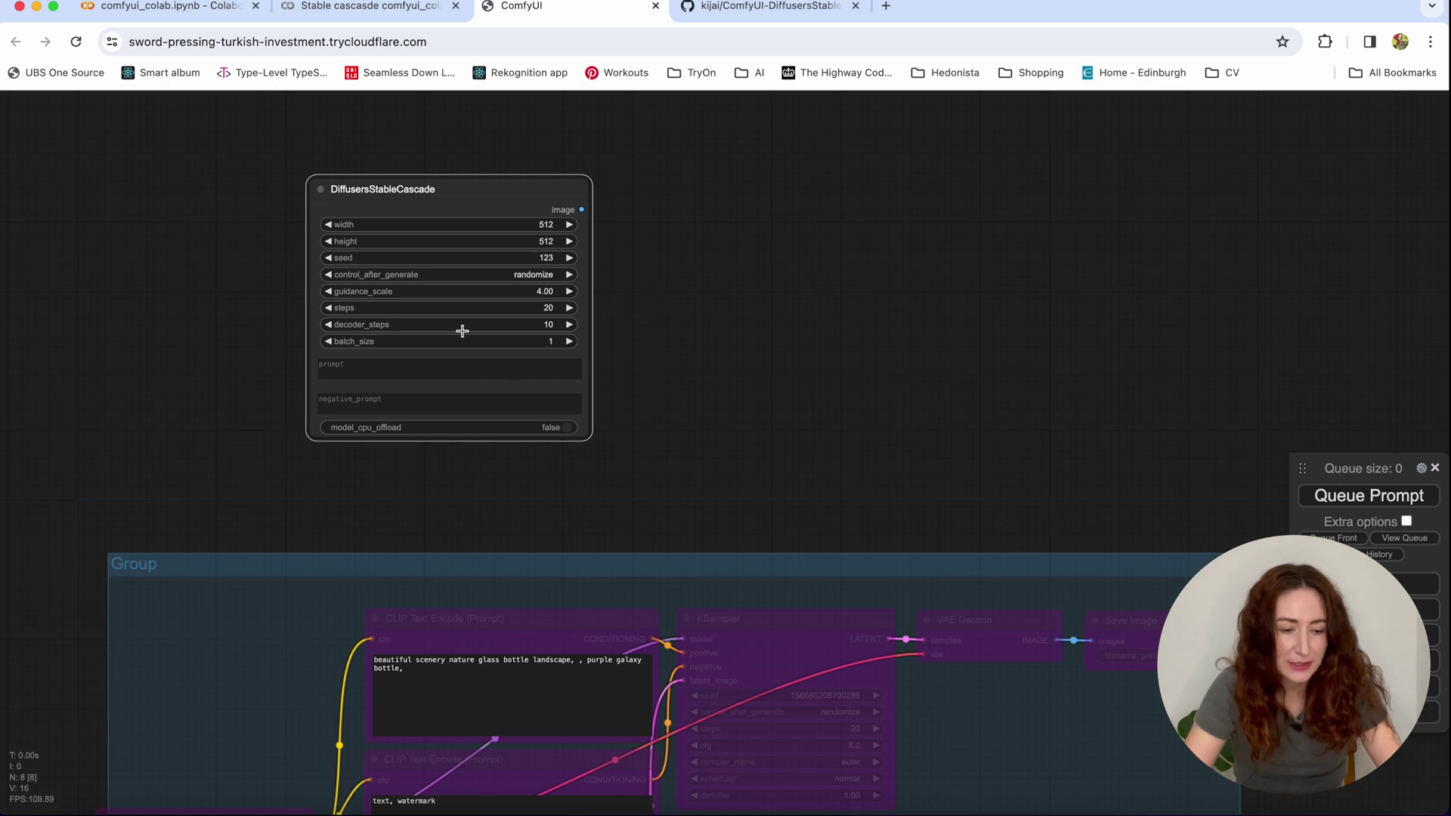
- Connect the node's image output to a new Save Image node and edit its filename prefix
{"action": "left_click", "coordinate": [345, 372]}
{"action": "left_click", "coordinate": [406, 409]}
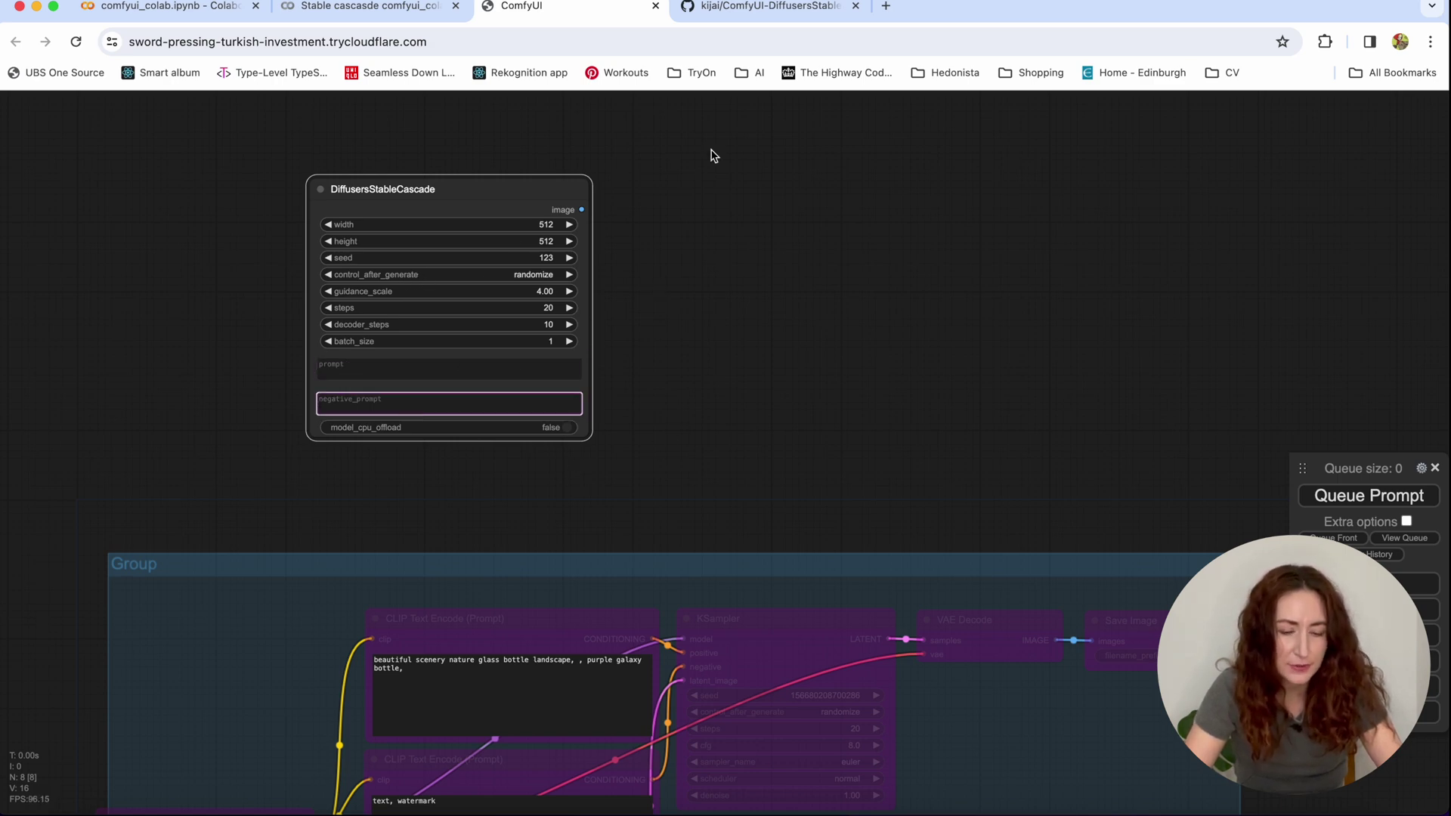
{"action": "left_click_drag", "start_coordinate": [579, 211], "coordinate": [750, 214]}
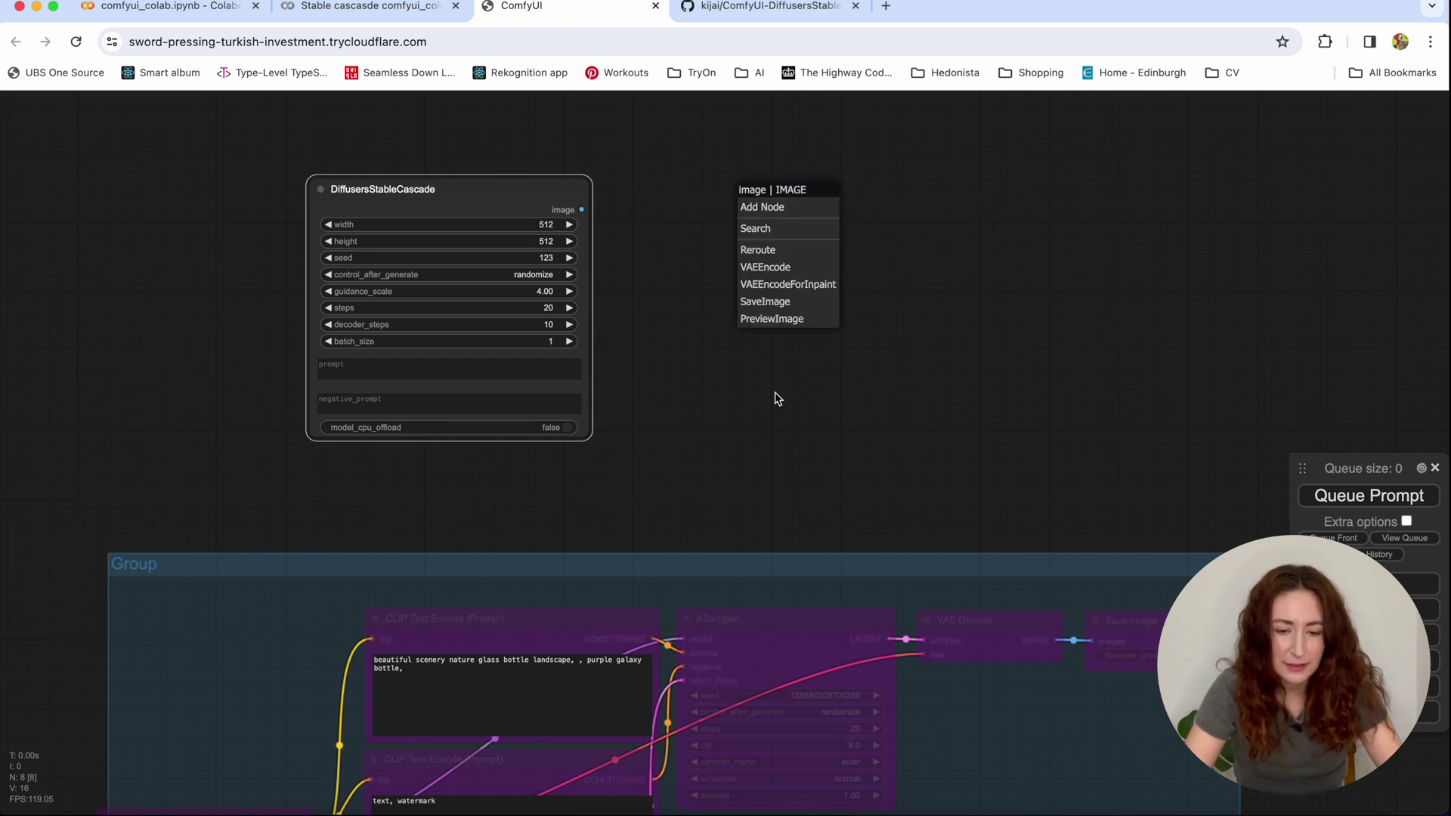
{"action": "left_click", "coordinate": [766, 302]}
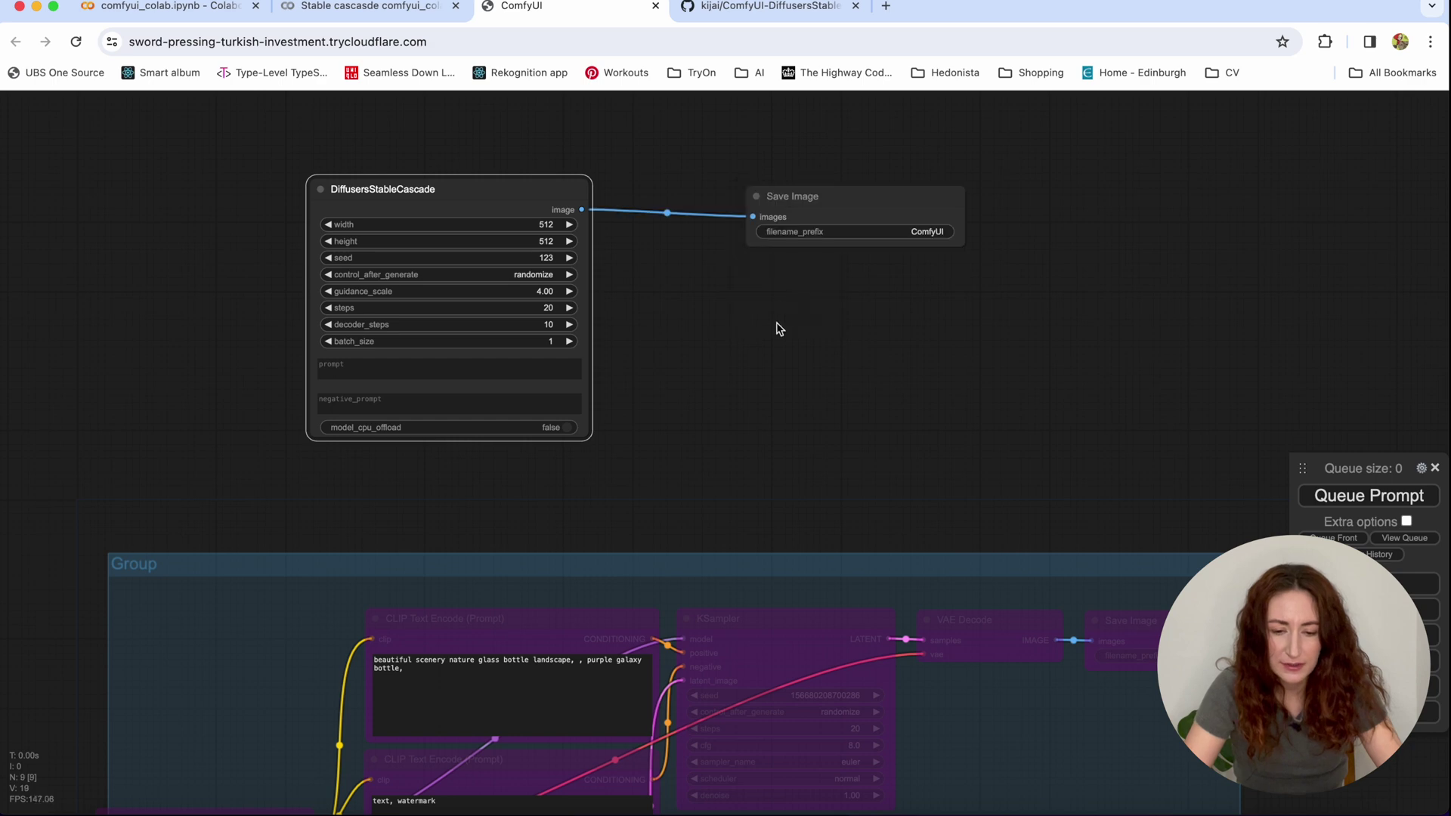
{"action": "left_click", "coordinate": [921, 232]}
{"action": "left_click", "coordinate": [1053, 225]}
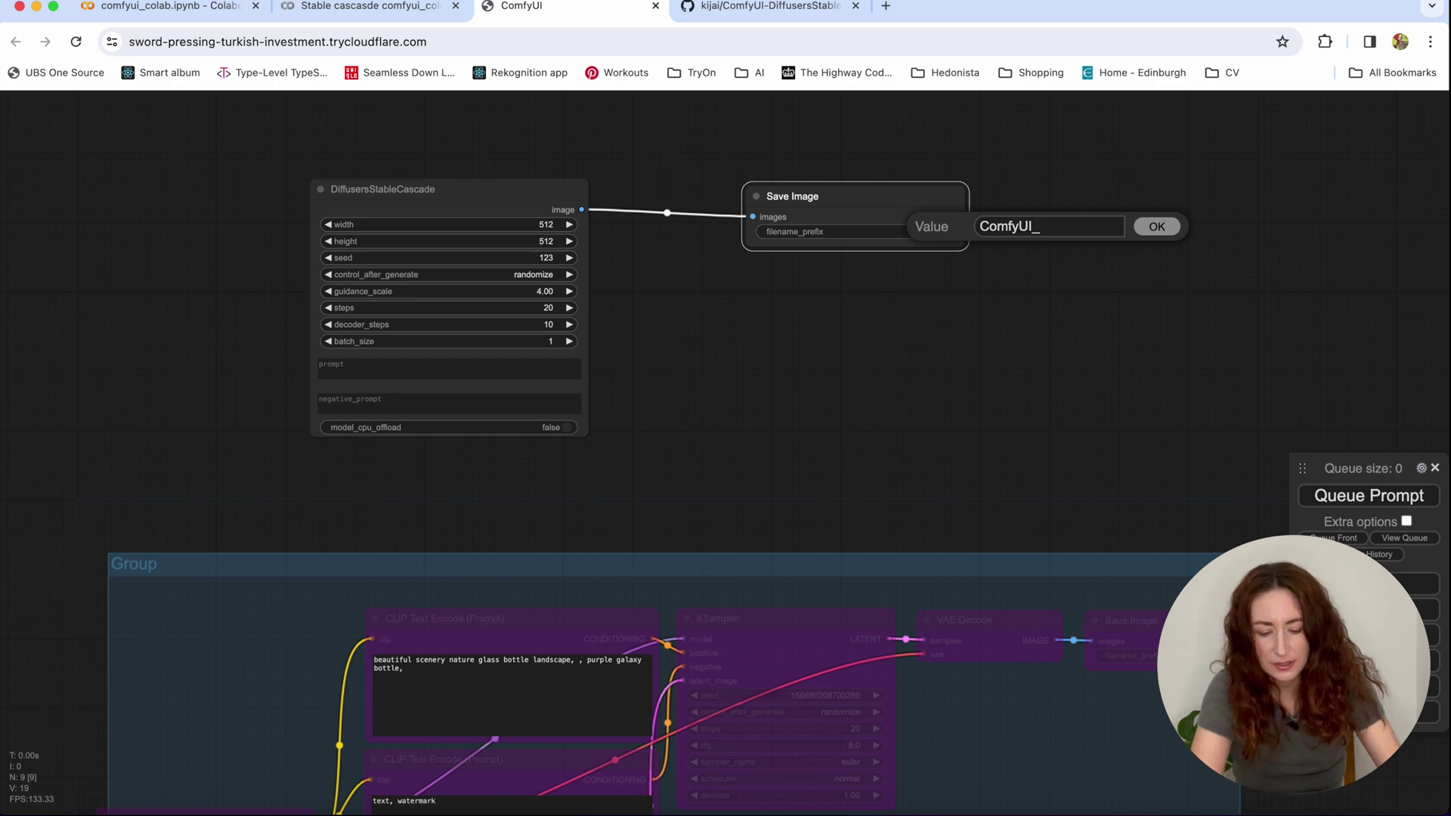
- Set the Save Image filename prefix to ComfyUI_cascade
{"action": "type", "text": "_cascasd"}
{"action": "key", "text": "BackSpace"}
{"action": "key", "text": "BackSpace"}
{"action": "type", "text": "de"}
{"action": "key", "text": "Return"}
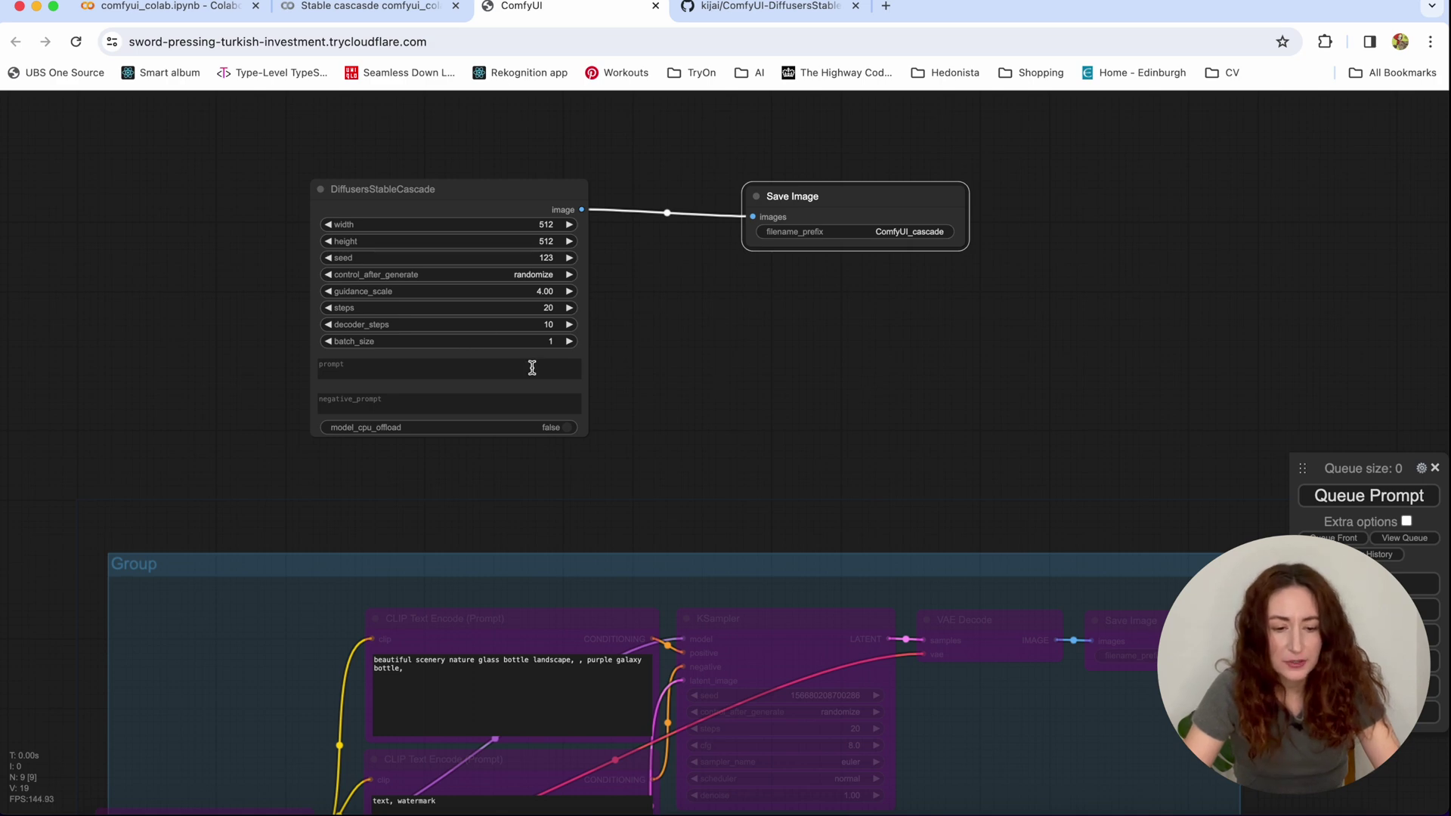
- Queue a Stable Cascade render with prompt 'cat in the hat' and return to Colab
{"action": "left_click", "coordinate": [477, 370]}
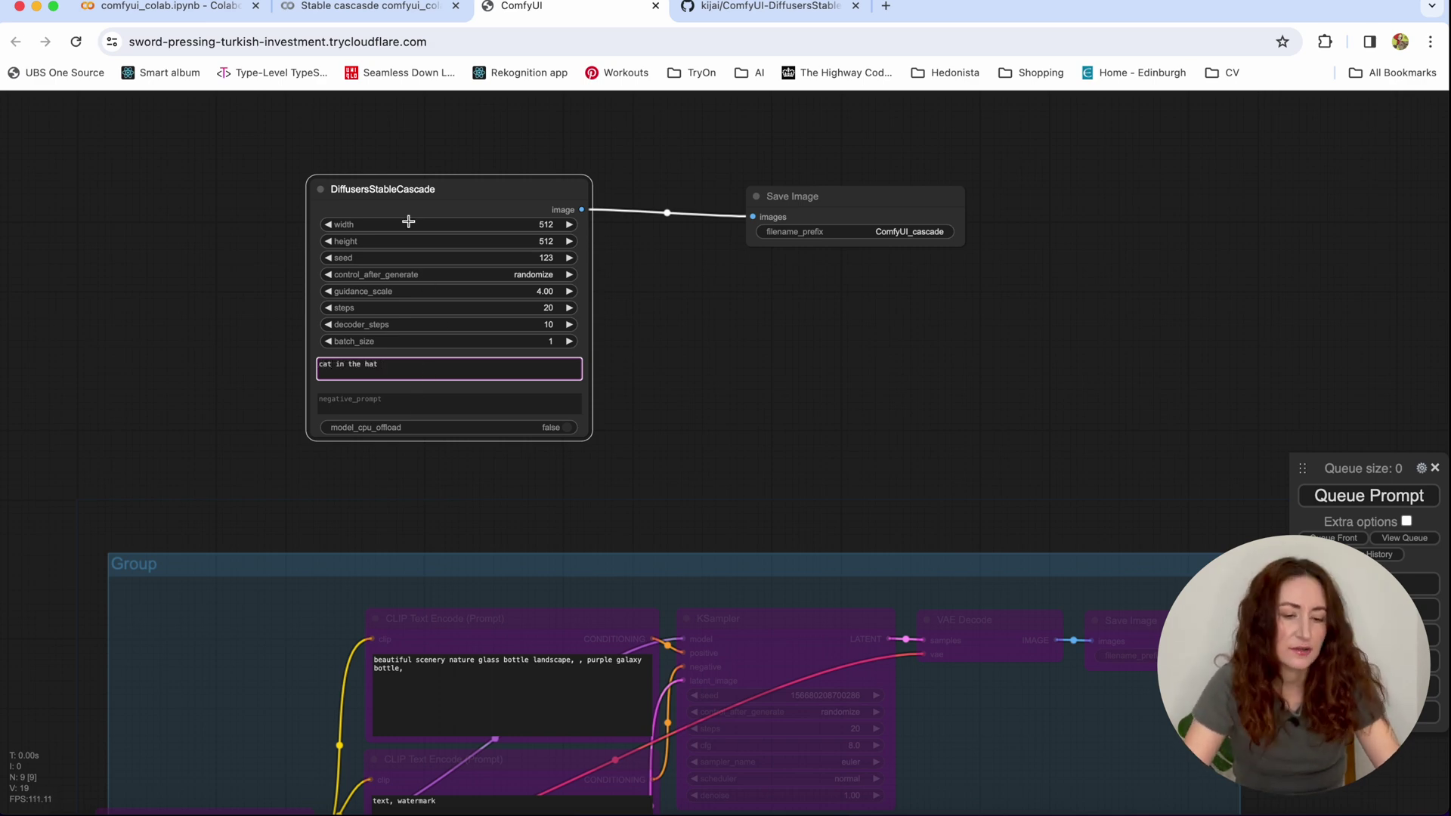
{"action": "left_click", "coordinate": [1342, 499]}
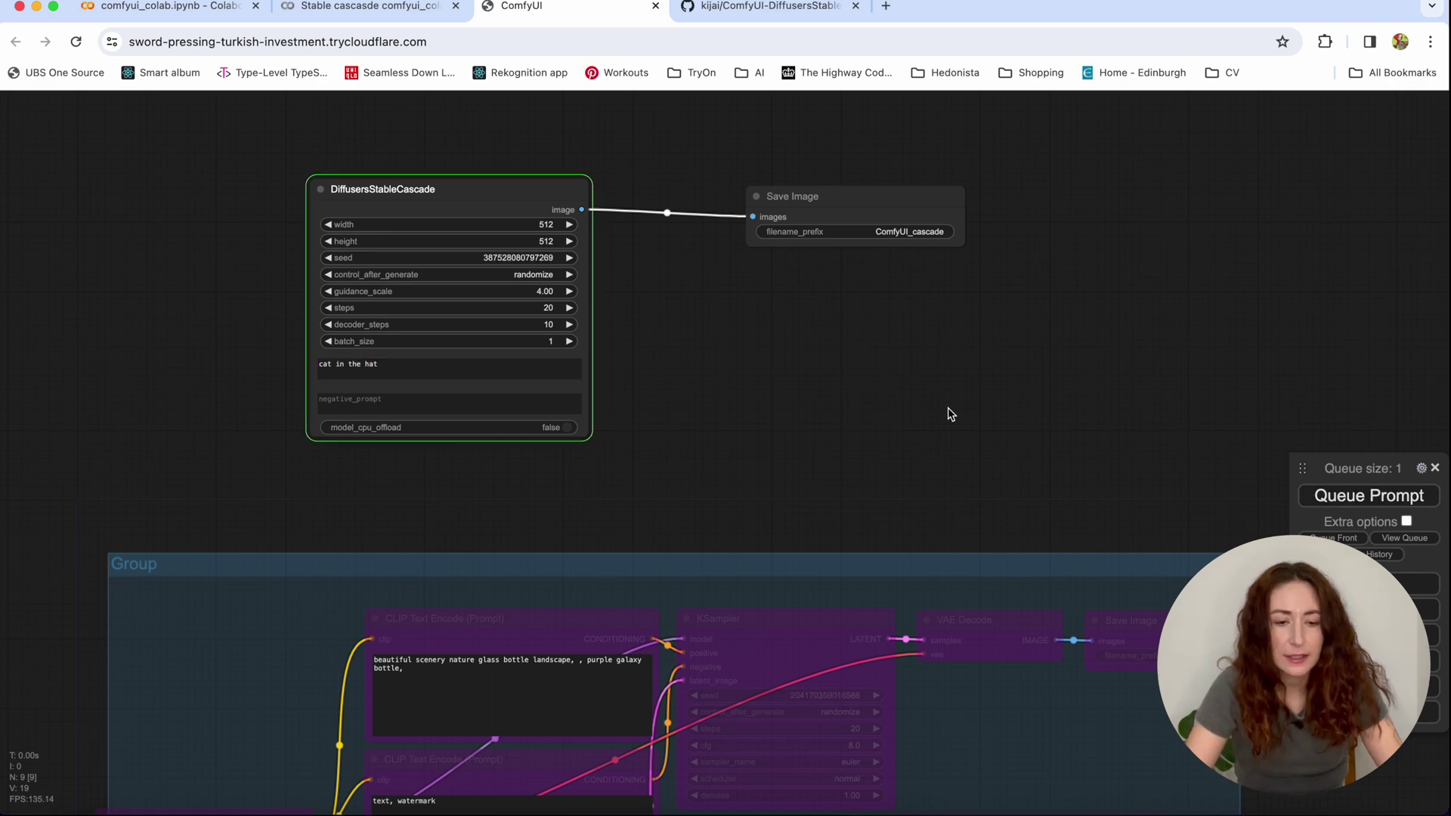
{"action": "key", "text": "ctrl+shift+Tab"}
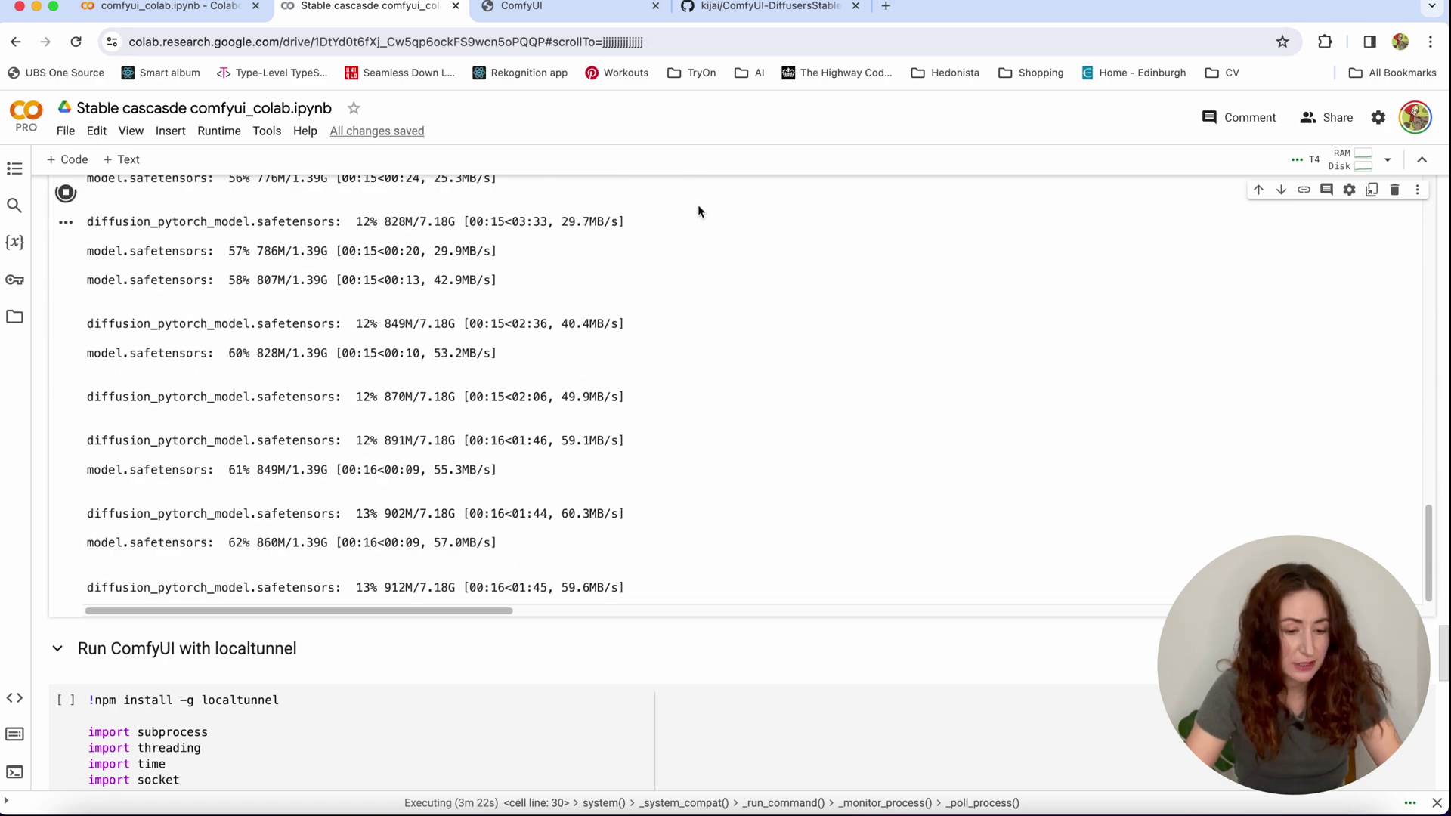
- Inspect the Colab log's ValueError about the stable-cascade decoder's embedding weight shape
{"action": "left_click", "coordinate": [567, 4]}
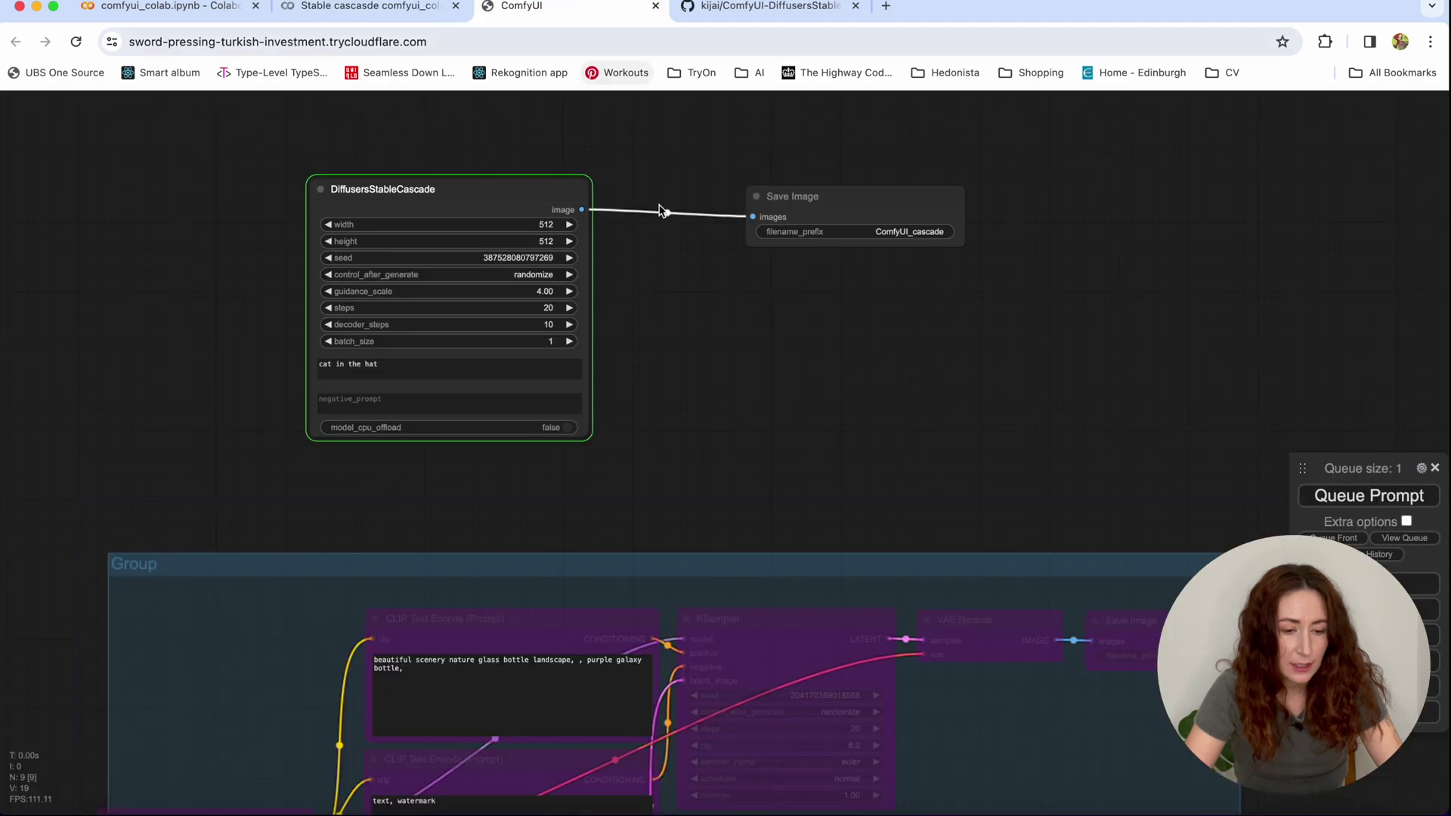
{"action": "left_click", "coordinate": [415, 7]}
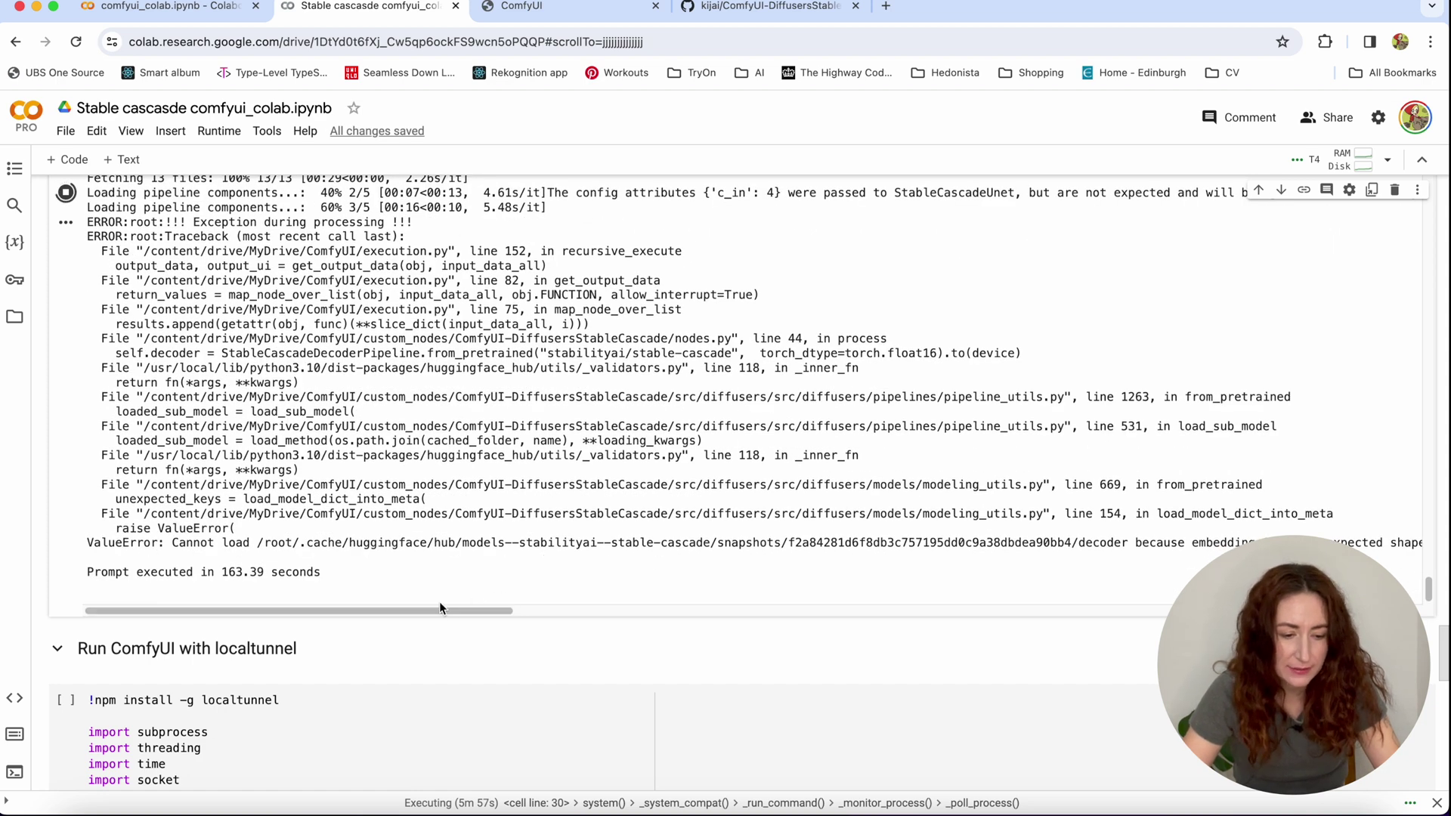
{"action": "left_click_drag", "start_coordinate": [437, 610], "coordinate": [175, 623]}
{"action": "left_click_drag", "start_coordinate": [179, 543], "coordinate": [1183, 536]}
{"action": "left_click_drag", "start_coordinate": [356, 610], "coordinate": [591, 586]}
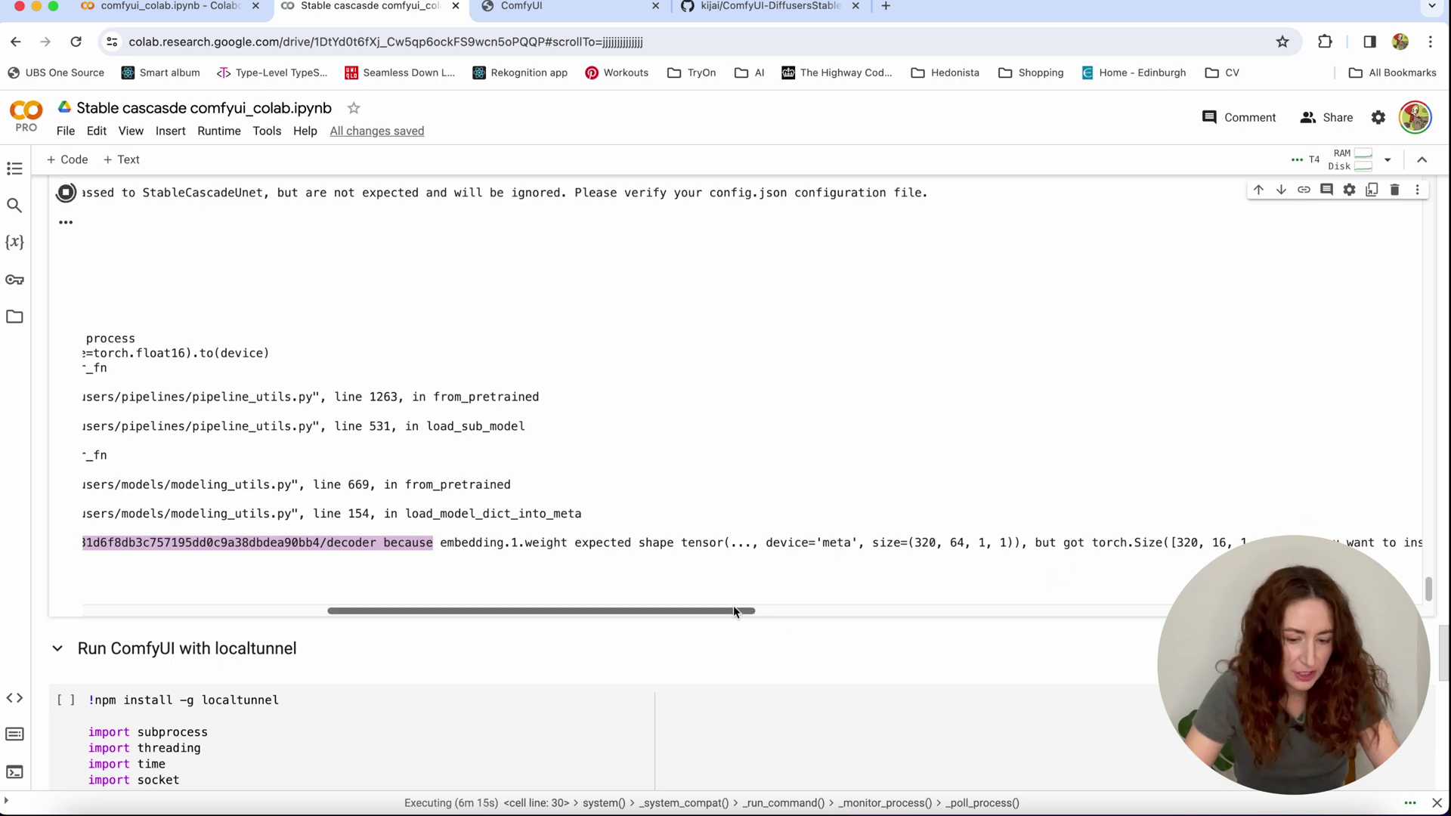
{"action": "left_click_drag", "start_coordinate": [732, 610], "coordinate": [429, 611]}
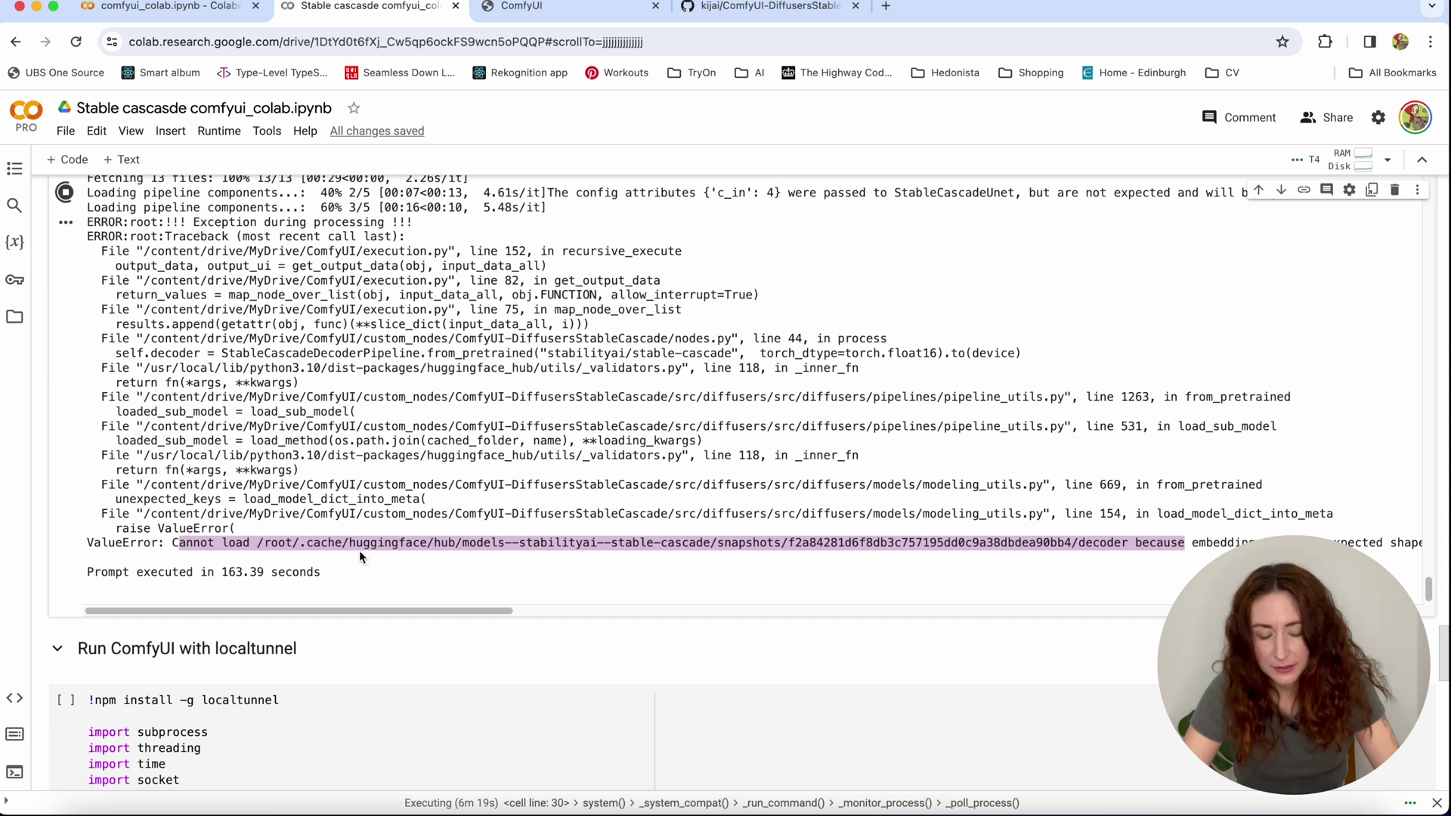
- In Files, expand root > .cache > huggingface > hub with hidden folders shown
{"action": "left_click", "coordinate": [15, 316]}
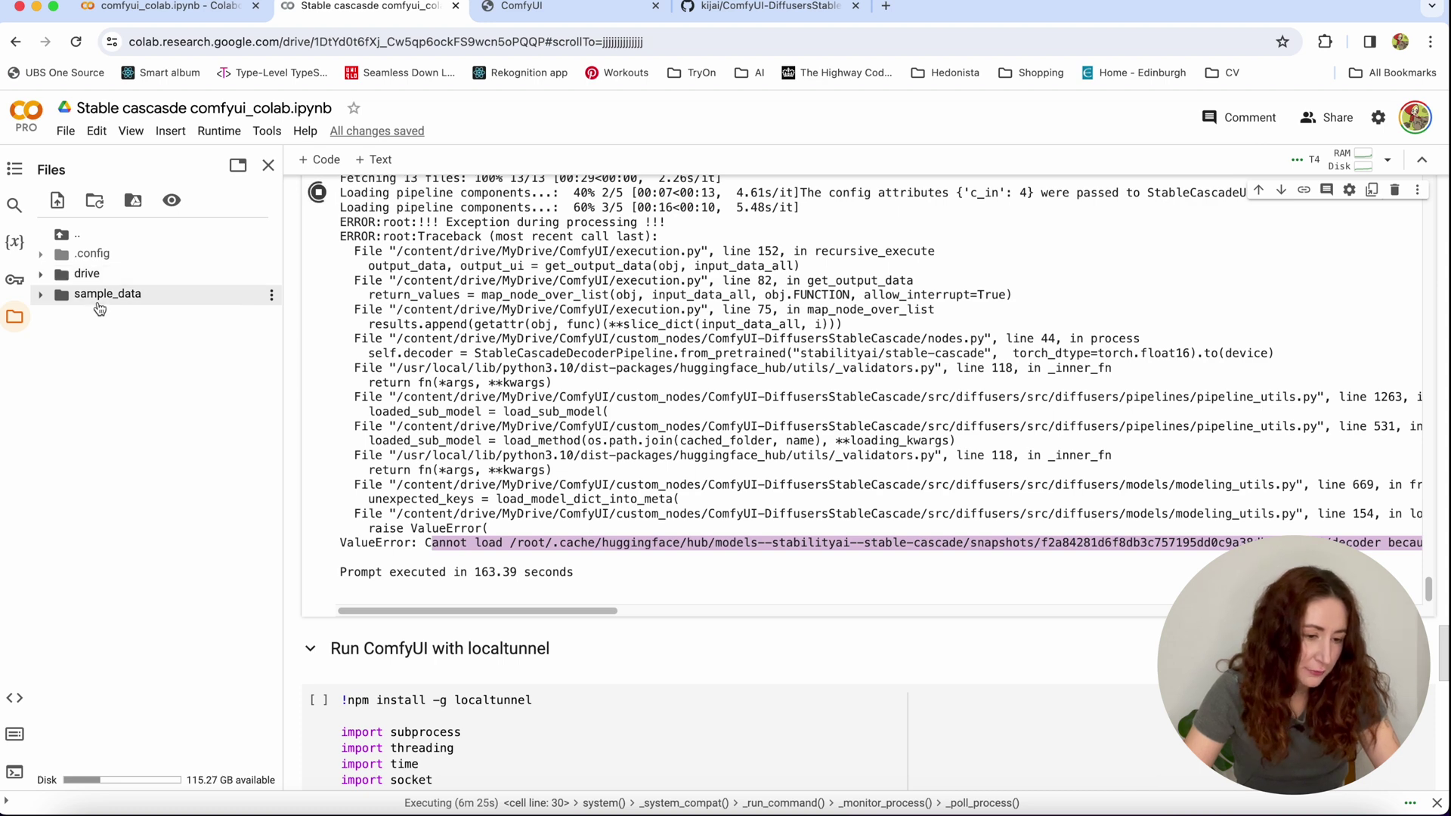
{"action": "double_click", "coordinate": [67, 234]}
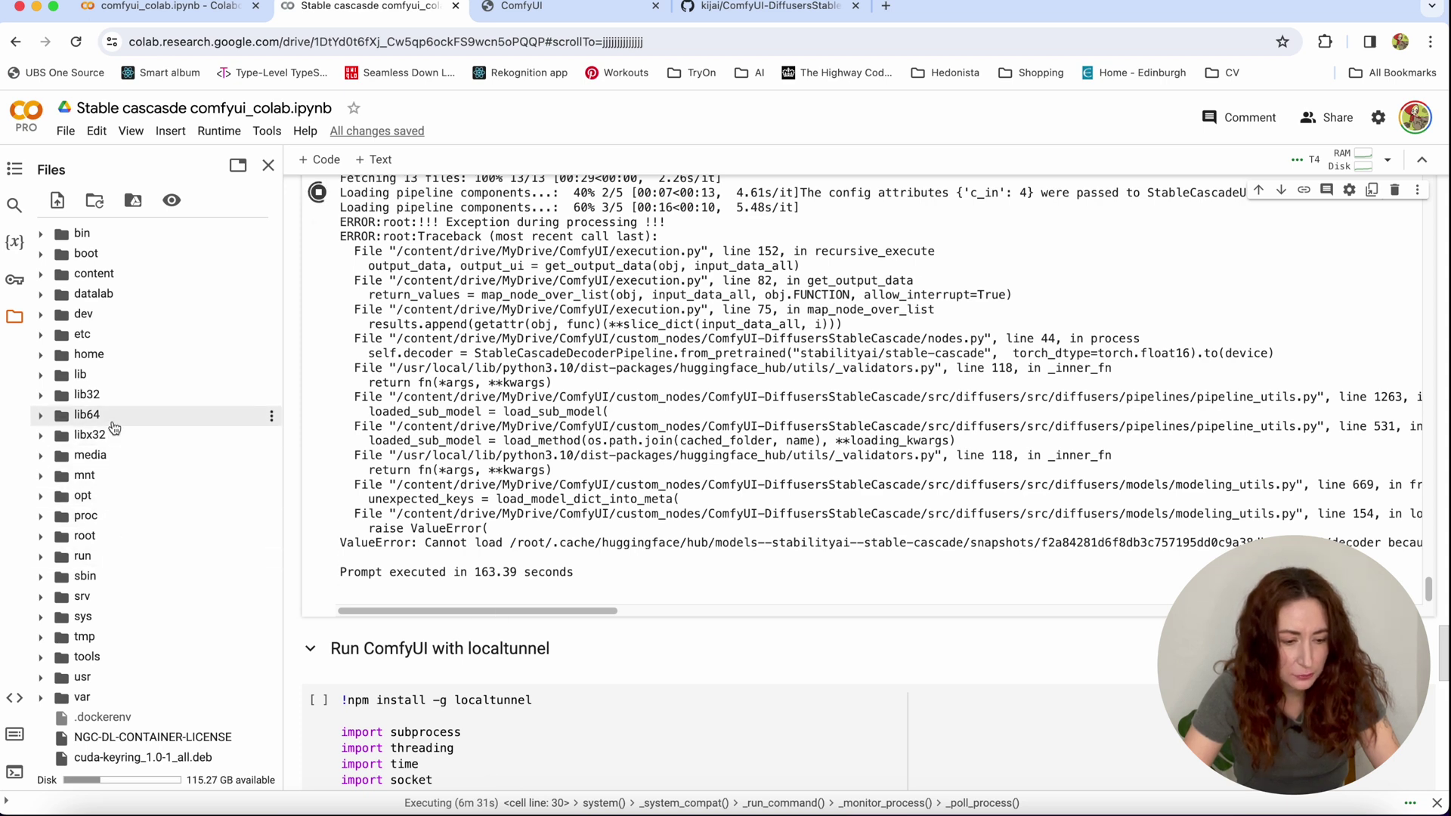
{"action": "left_click", "coordinate": [115, 538]}
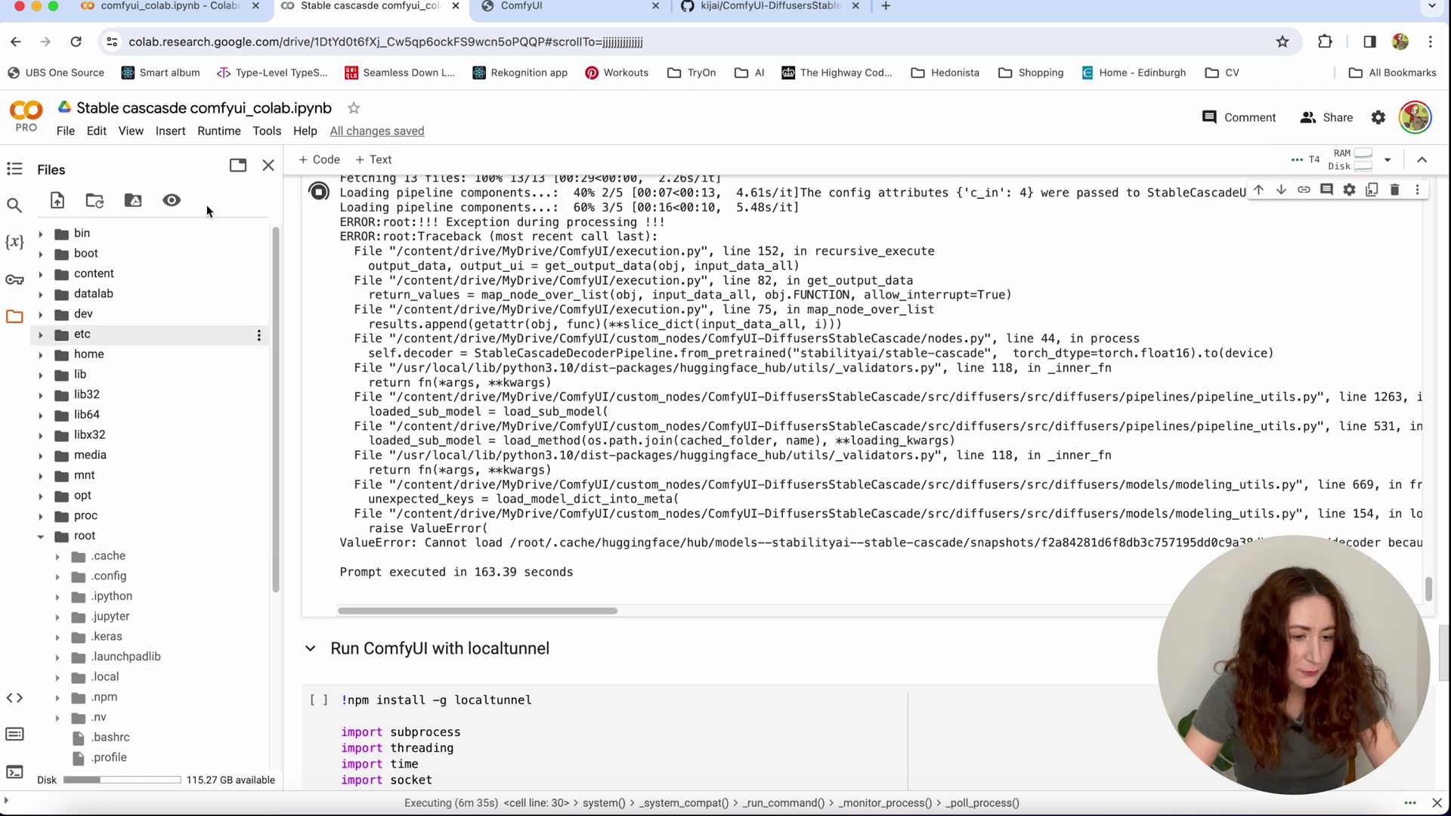
{"action": "left_click", "coordinate": [172, 200]}
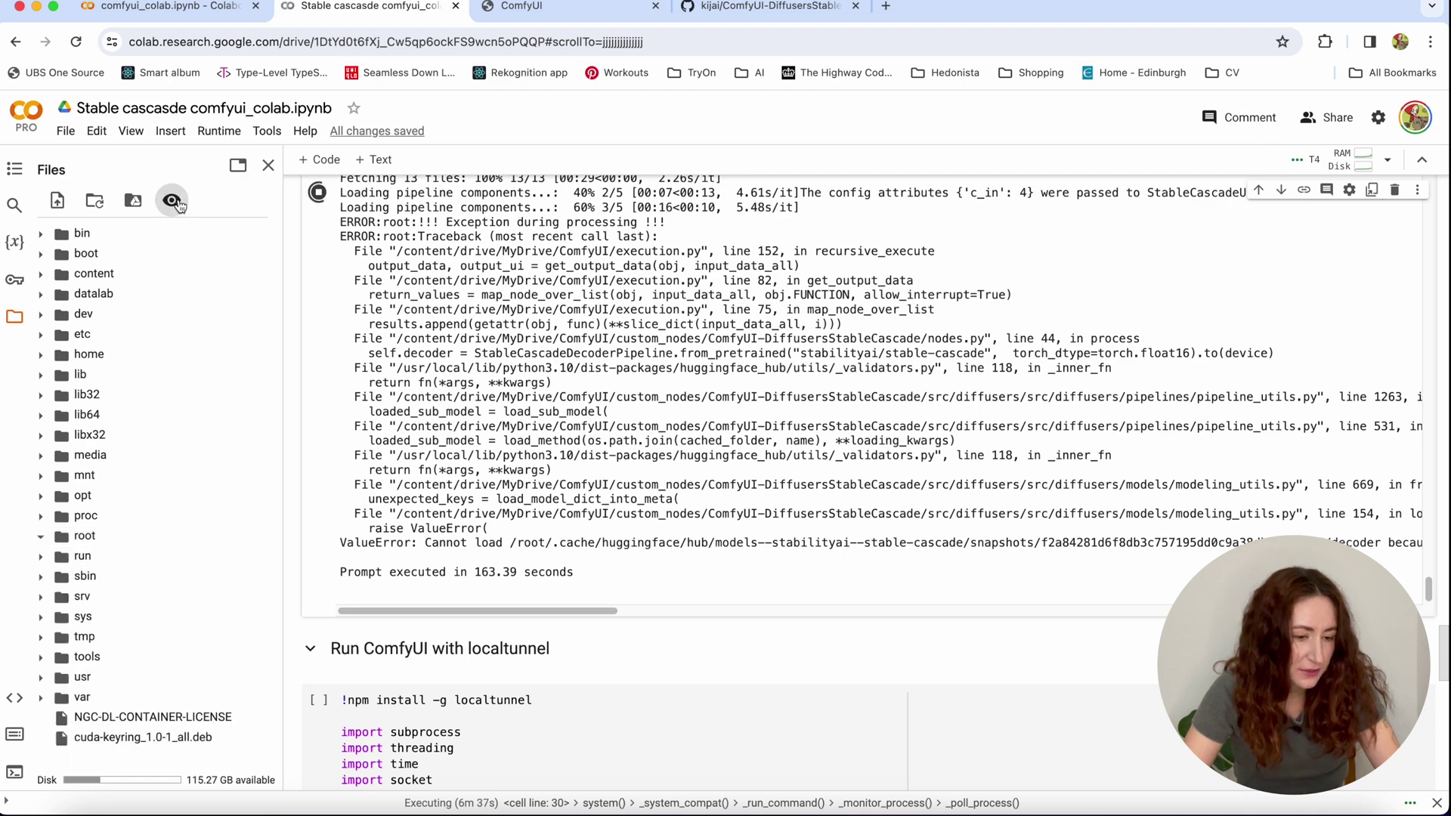
{"action": "left_click", "coordinate": [173, 202]}
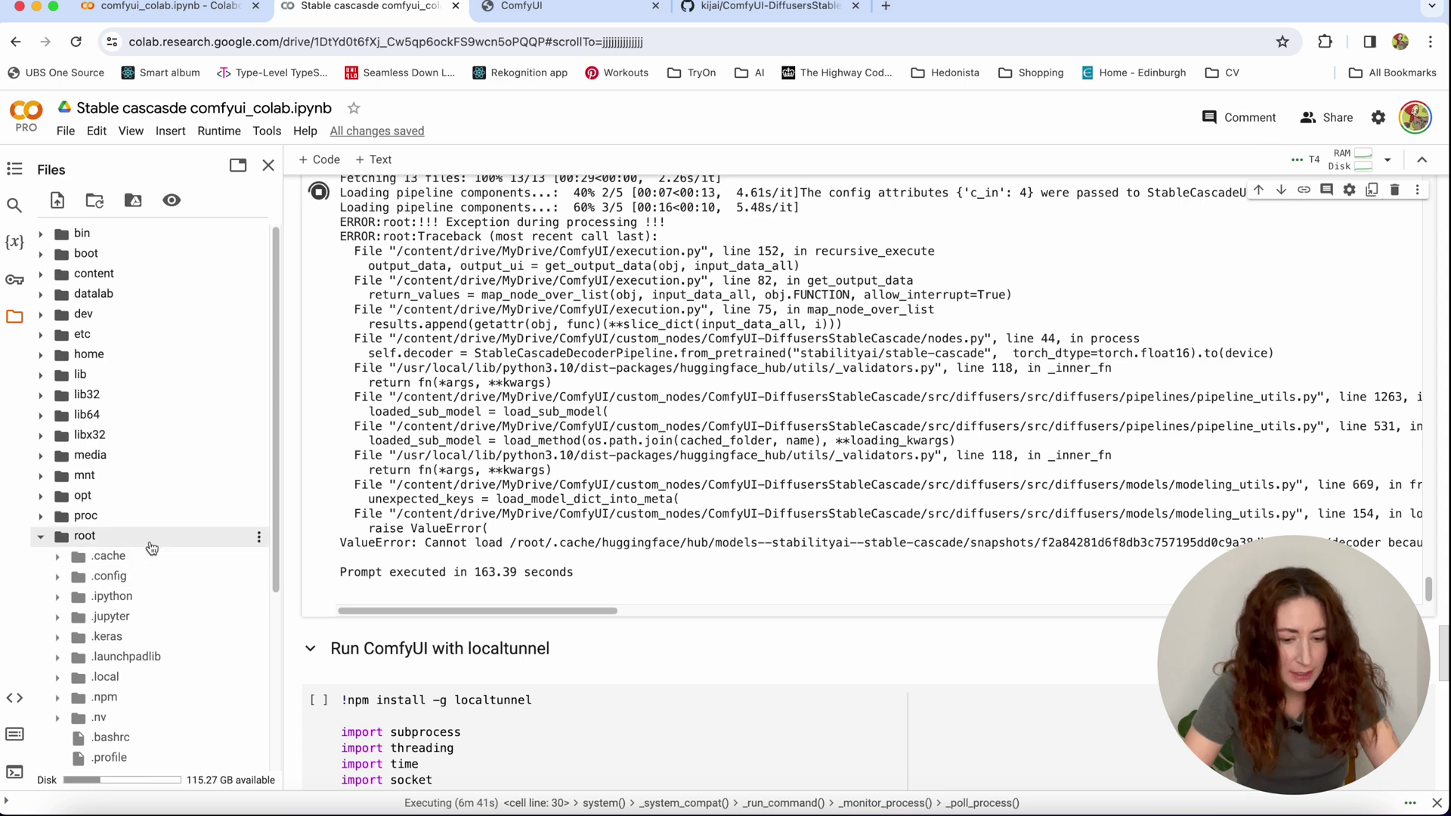
{"action": "left_click", "coordinate": [158, 565]}
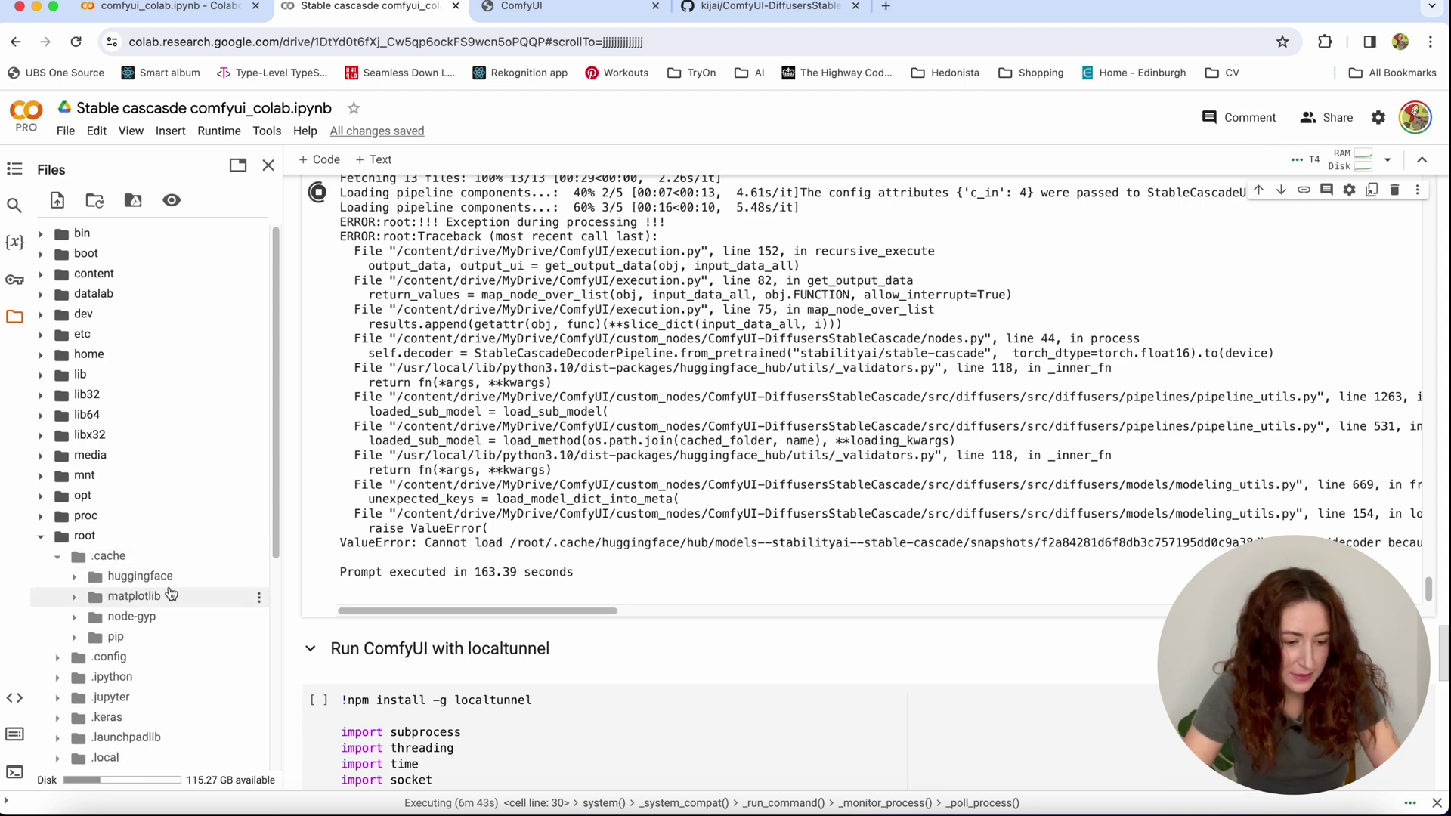
{"action": "left_click", "coordinate": [174, 578]}
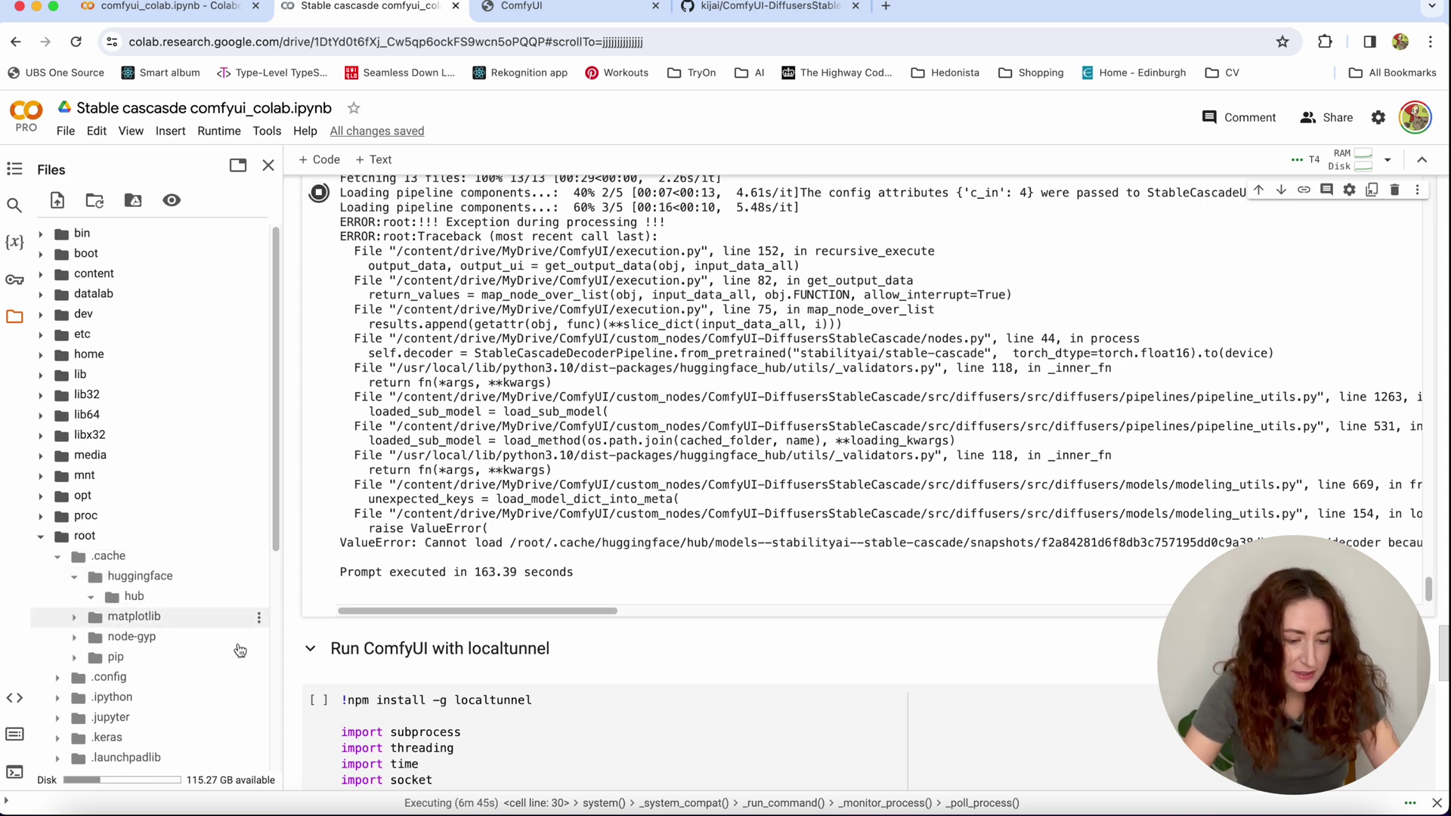
{"action": "left_click", "coordinate": [176, 597]}
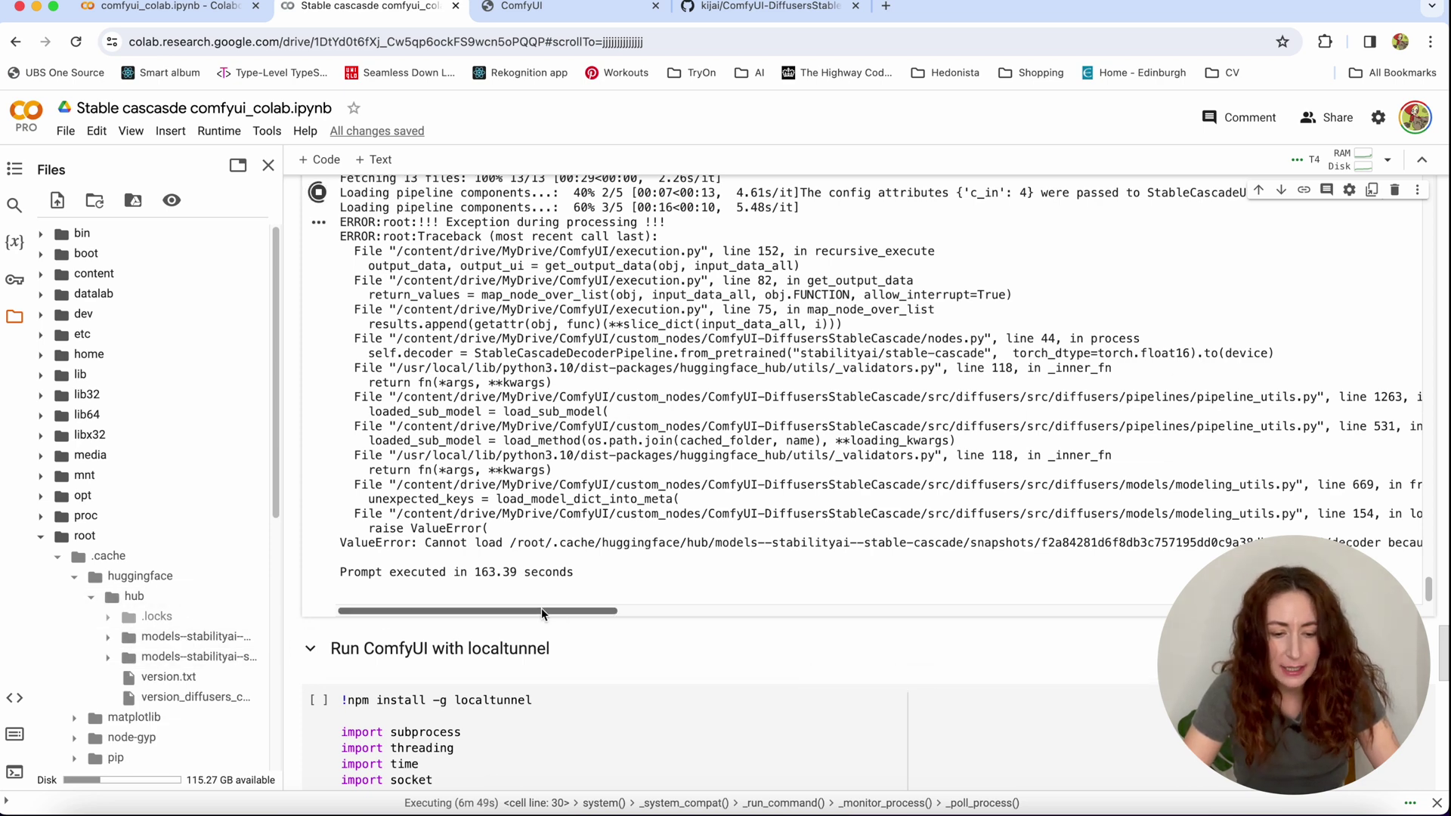
- Open the stabilityai snapshot's decoder folder and try config.json, dismissing the load error
{"action": "mouse_move", "coordinate": [541, 612]}
{"action": "left_mouse_down"}
{"action": "mouse_move", "coordinate": [623, 607]}
{"action": "mouse_move", "coordinate": [546, 611]}
{"action": "left_mouse_up"}
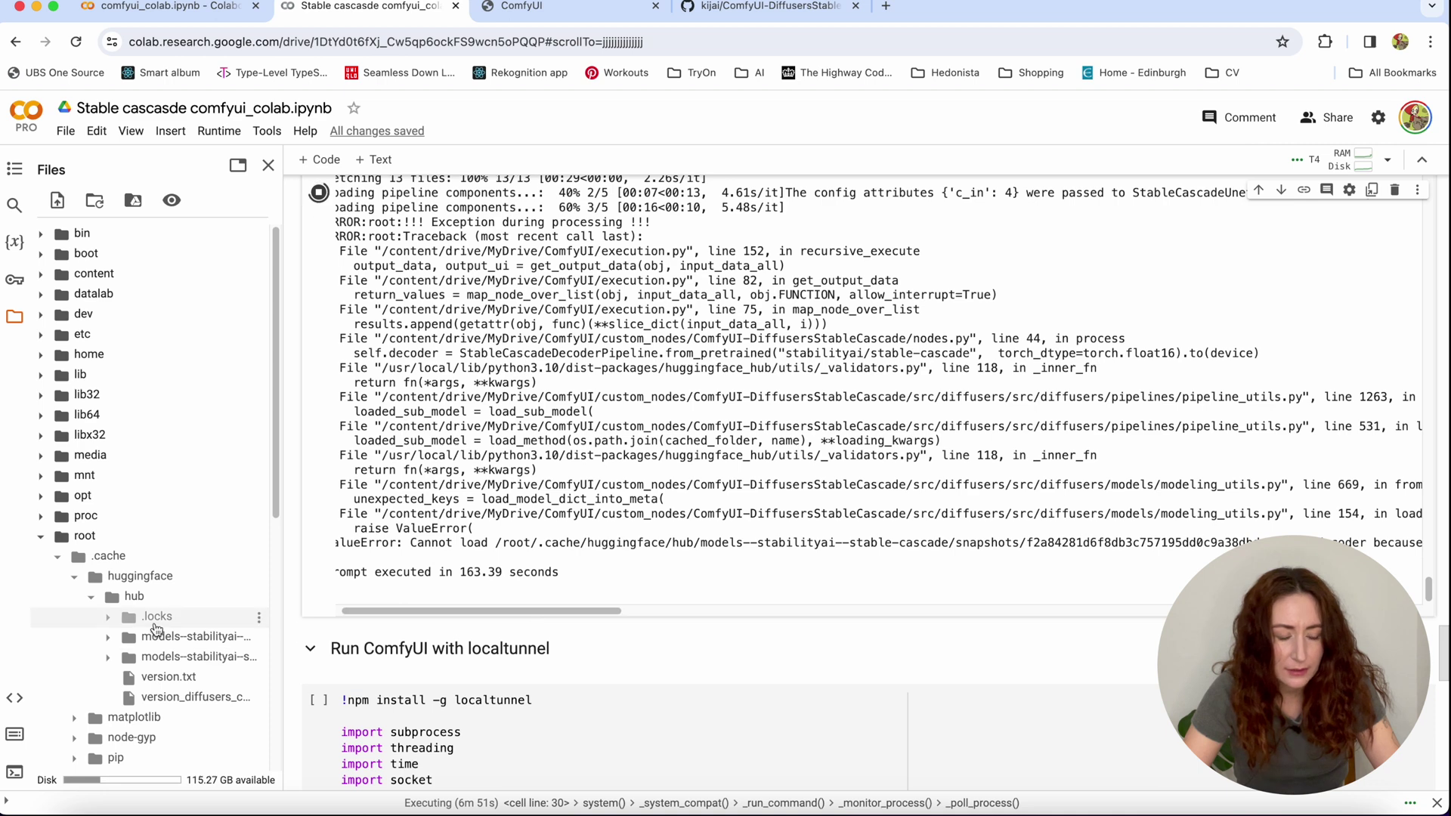
{"action": "left_click", "coordinate": [215, 641]}
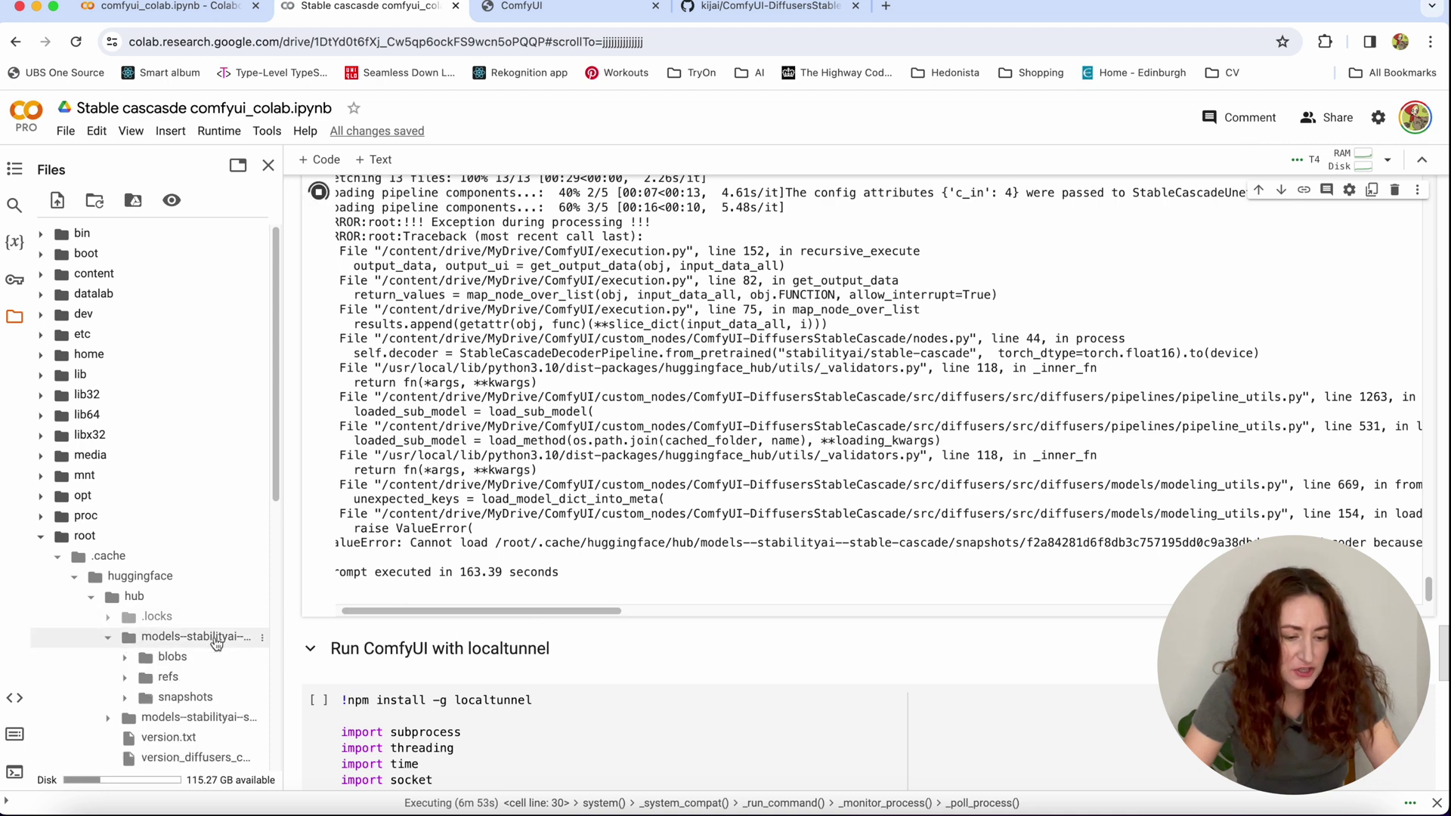
{"action": "left_click", "coordinate": [185, 697]}
{"action": "scroll", "coordinate": [207, 530], "scroll_direction": "down", "scroll_amount": 5}
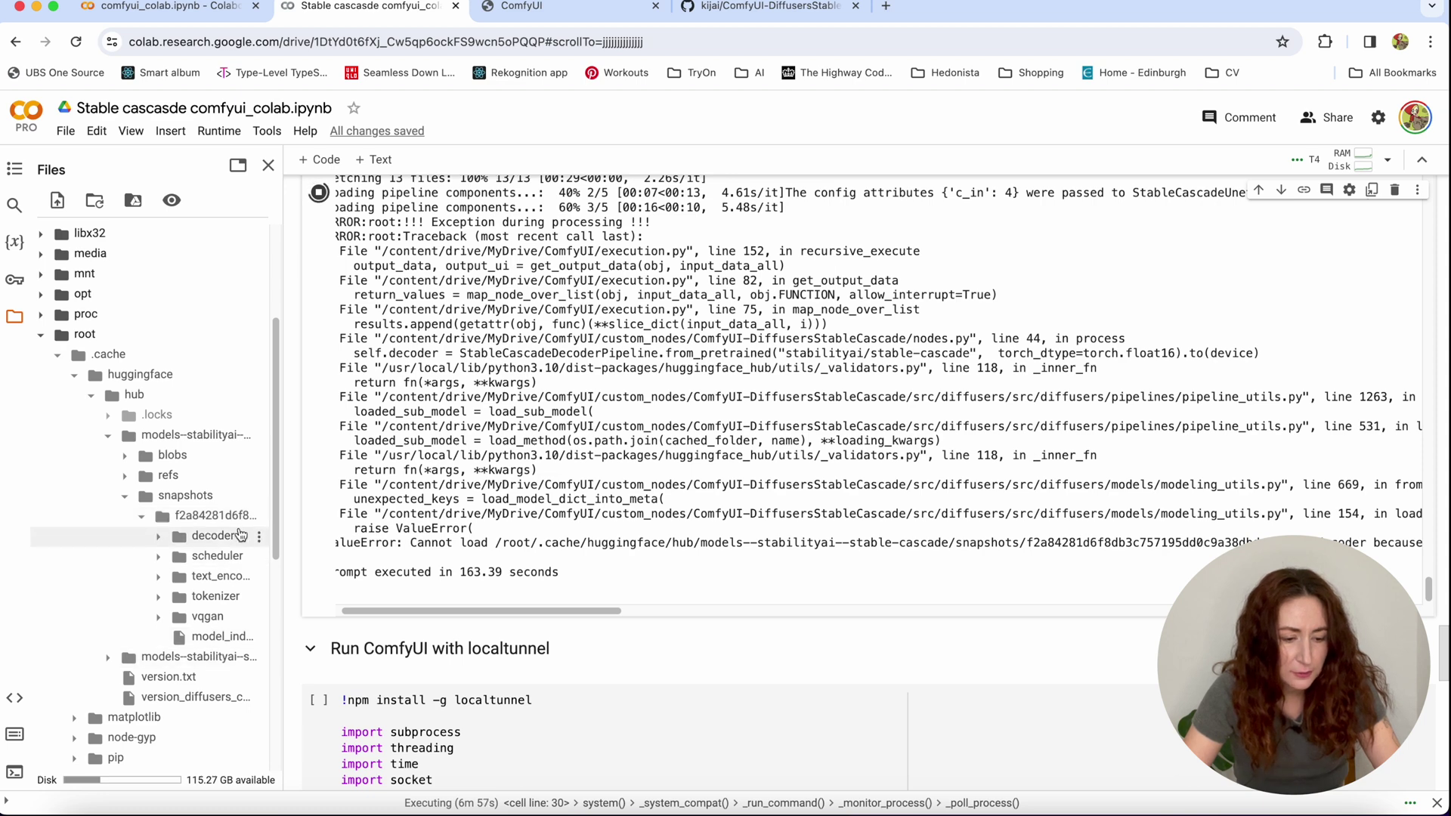
{"action": "left_click", "coordinate": [239, 535]}
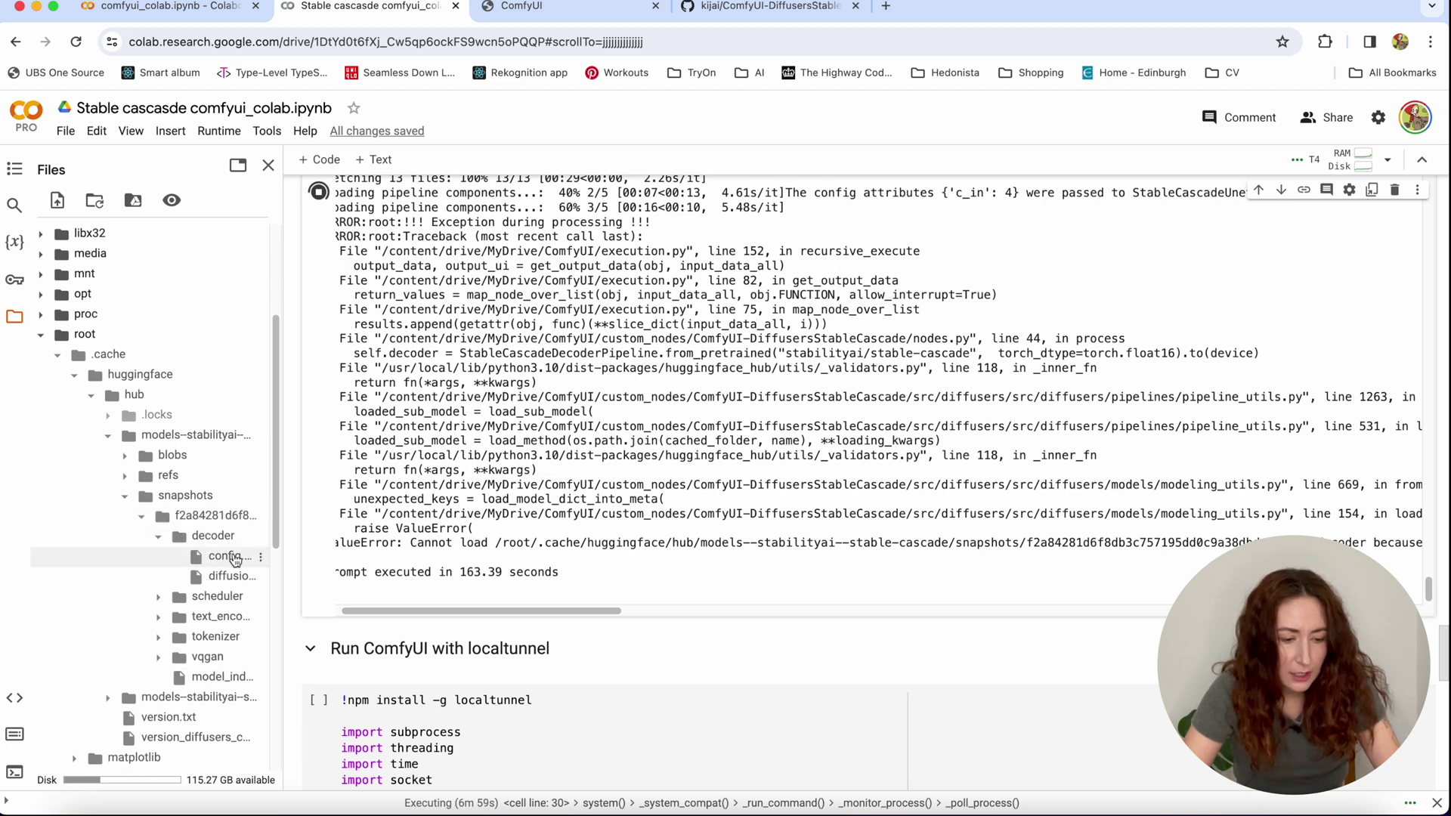
{"action": "double_click", "coordinate": [235, 559]}
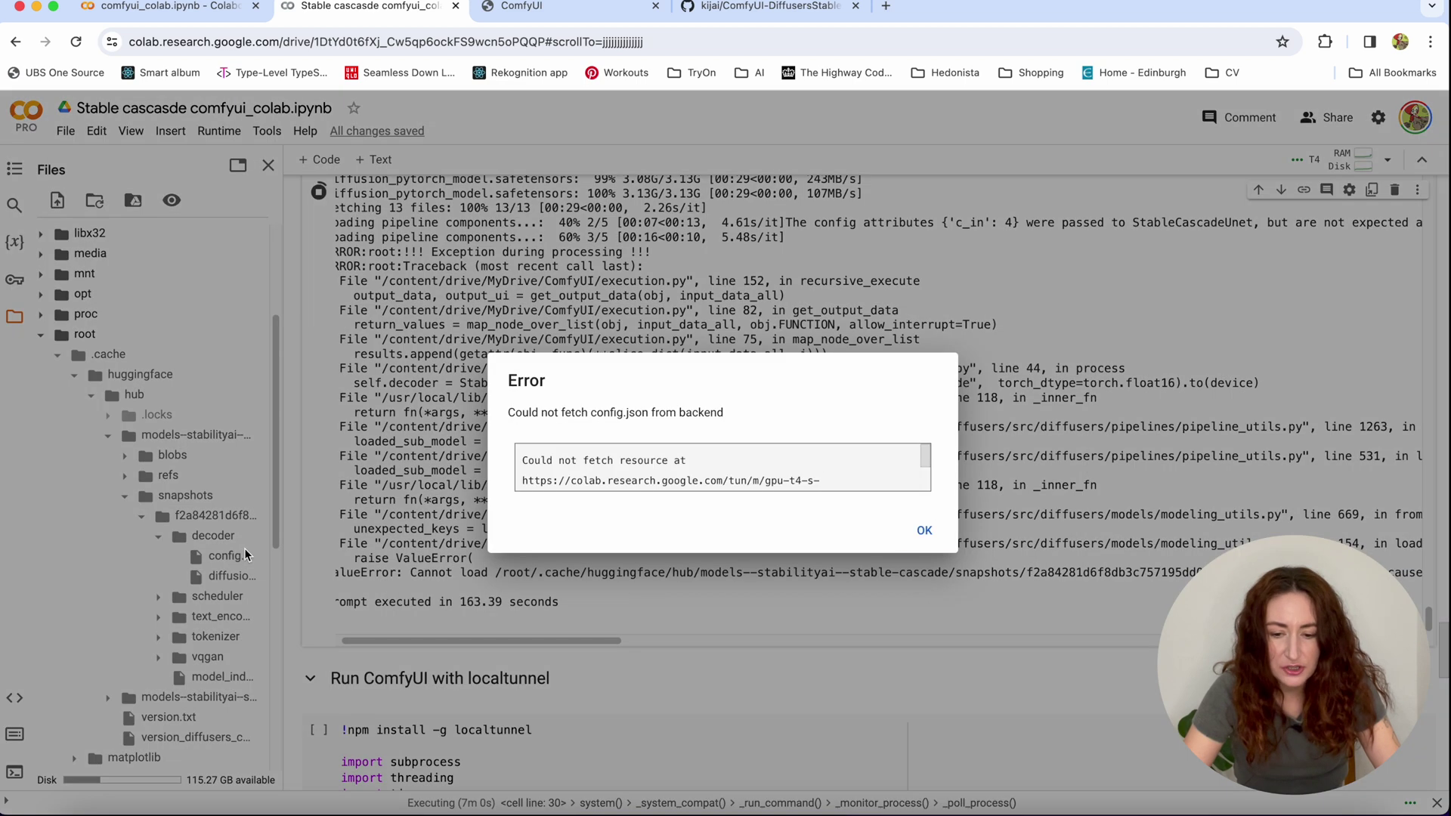
{"action": "left_click", "coordinate": [922, 532]}
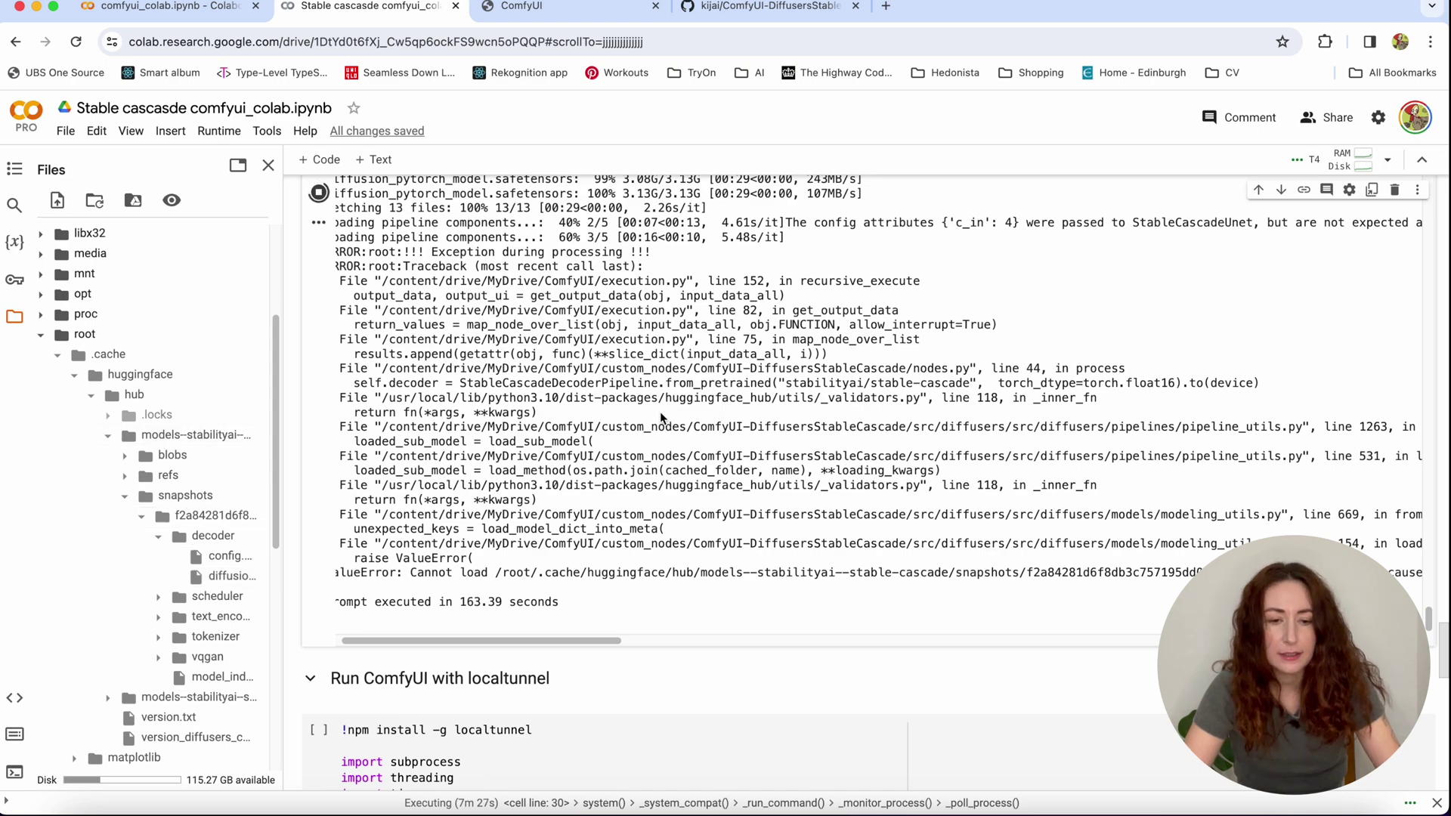
- Insert an empty code cell below the diffusers pip install output
{"action": "scroll", "coordinate": [776, 604], "scroll_direction": "up", "scroll_amount": 15}
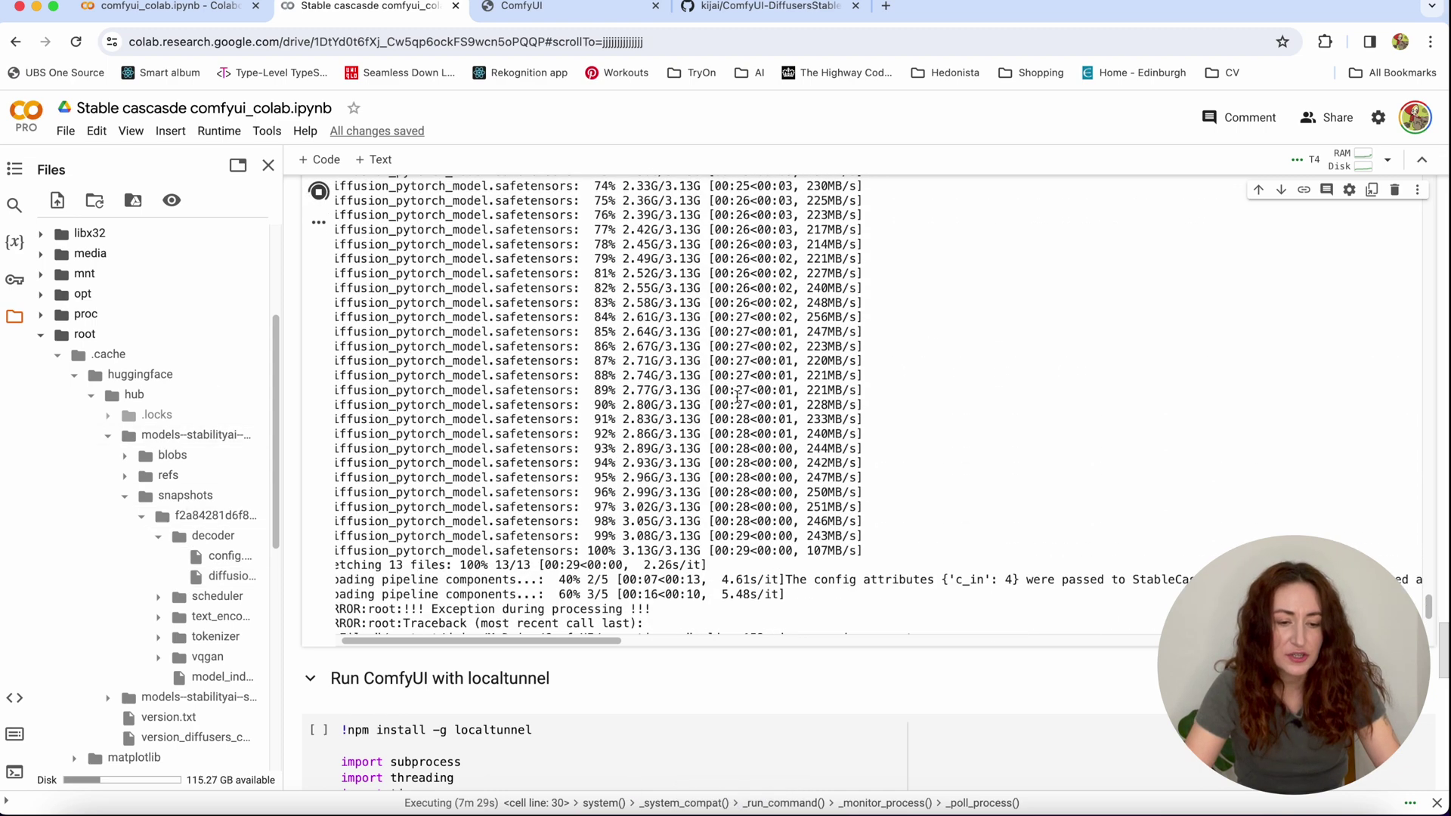
{"action": "scroll", "coordinate": [777, 605], "scroll_direction": "up", "scroll_amount": 20}
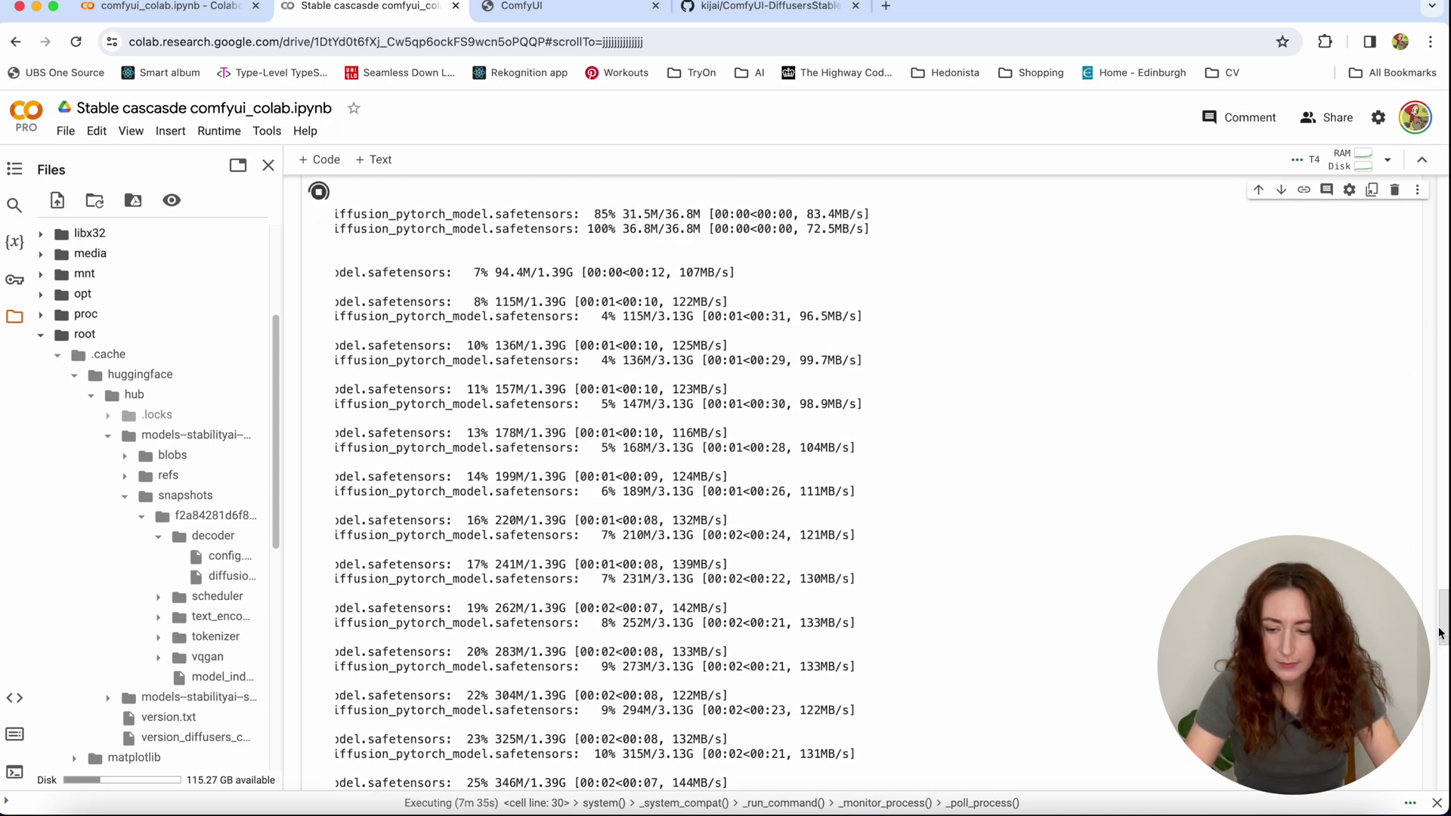
{"action": "left_click_drag", "start_coordinate": [1442, 629], "coordinate": [1445, 549]}
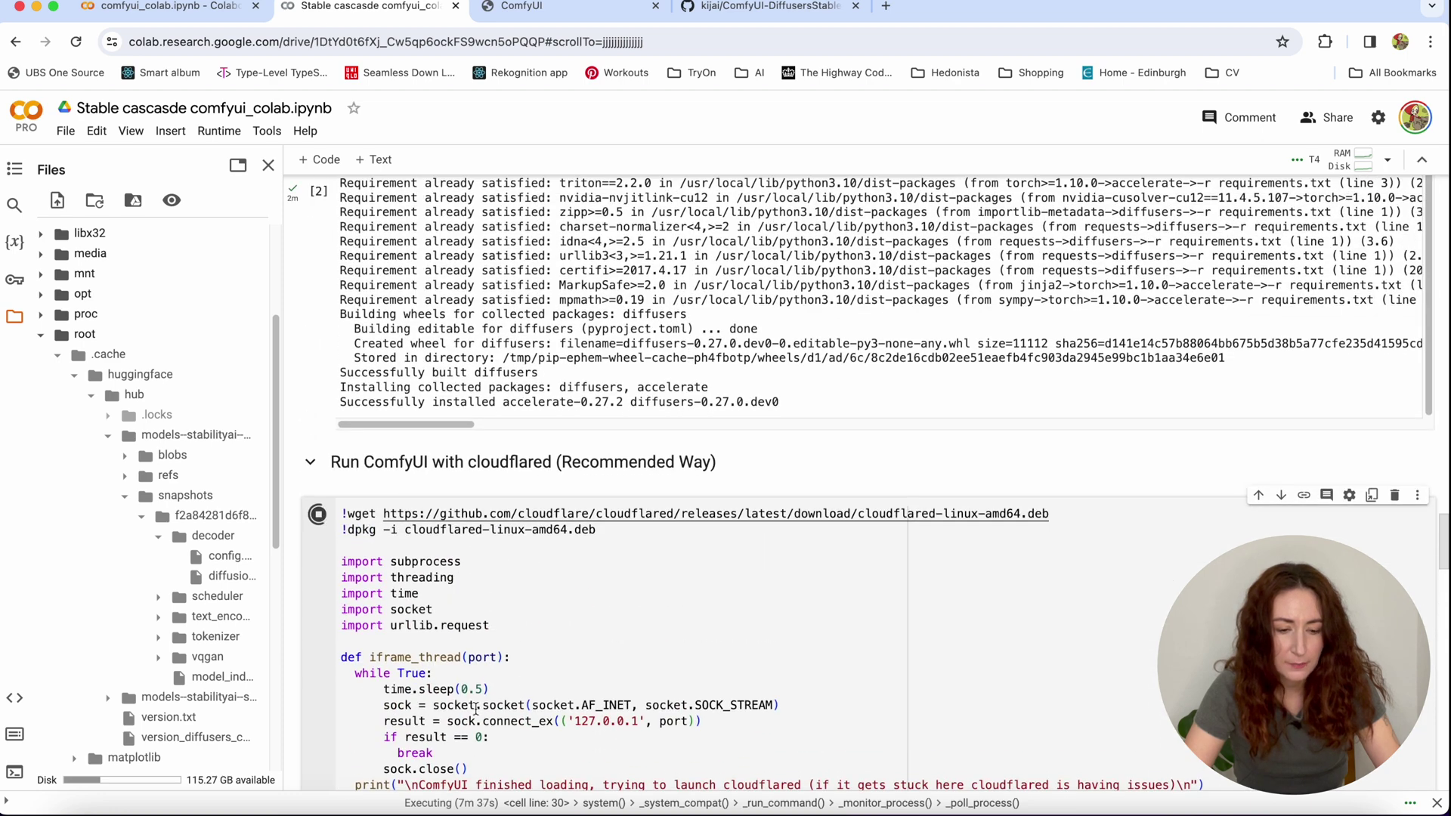
{"action": "left_click_drag", "start_coordinate": [331, 461], "coordinate": [703, 462]}
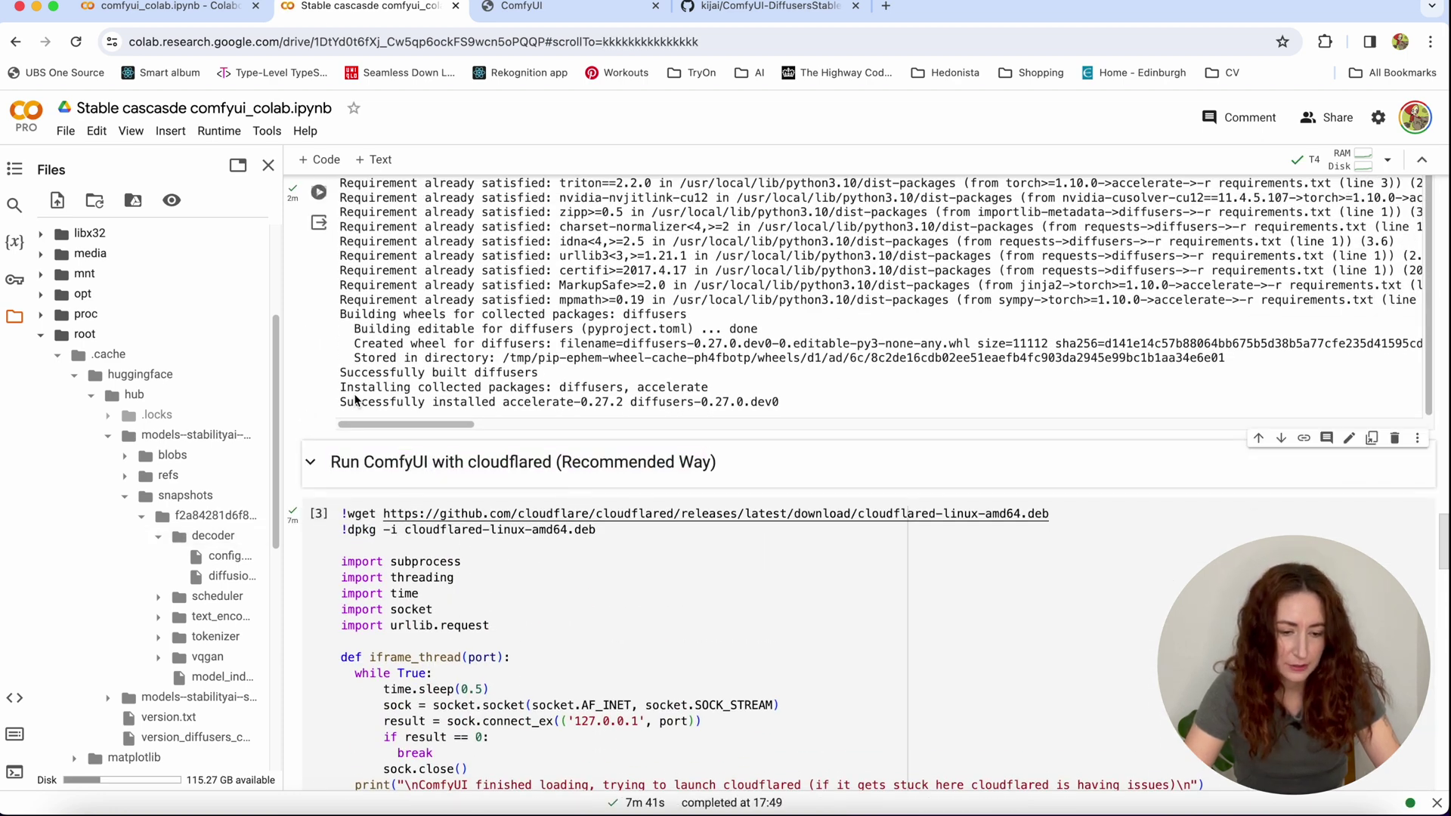
{"action": "left_click", "coordinate": [314, 385]}
{"action": "left_click", "coordinate": [320, 160]}
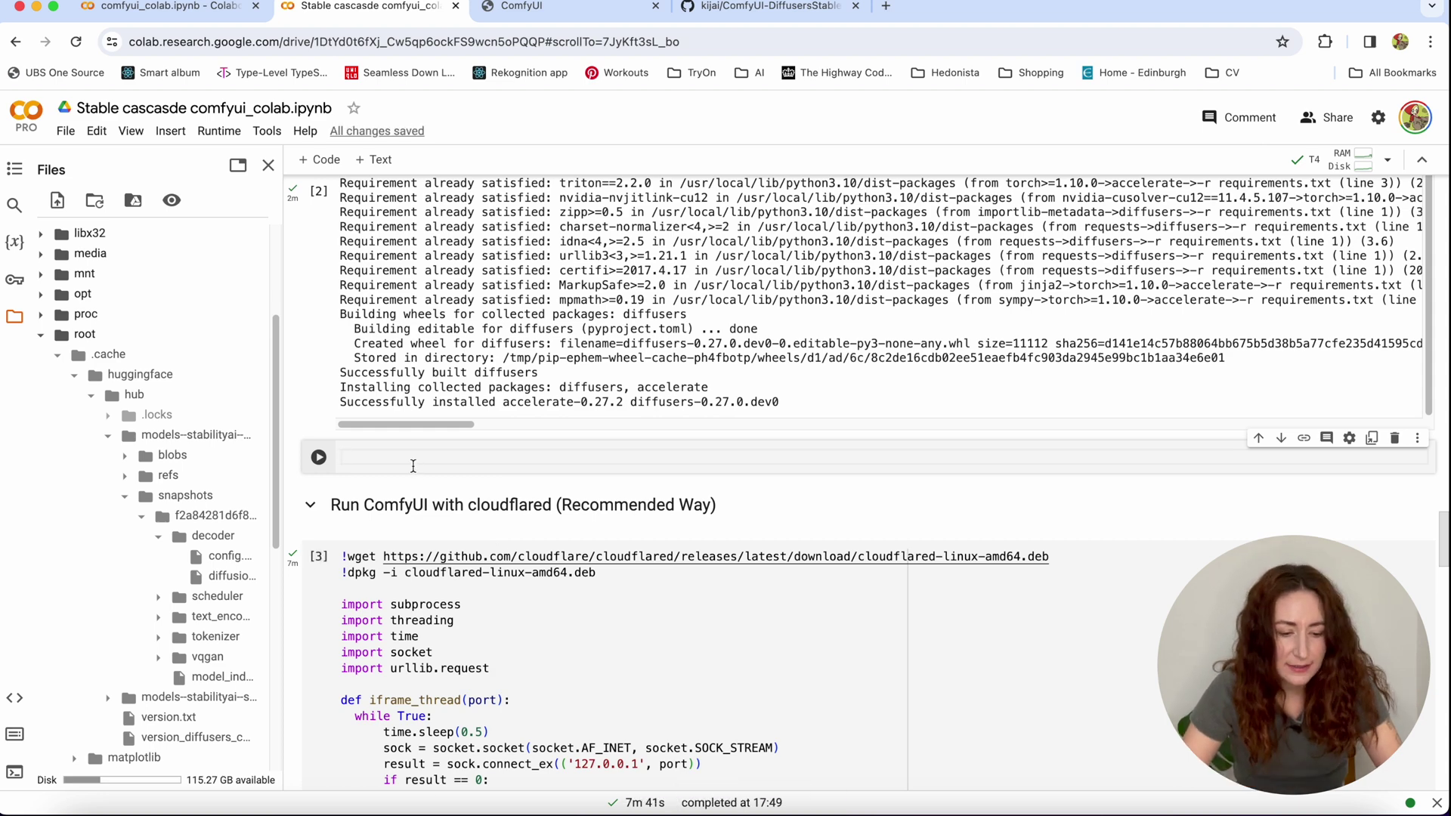
- Run pip install --force-reinstall --no-deps of diffusers from a pinned GitHub commit
{"action": "type", "text": "!pip install --force-reinstall --no-deps git+https://github.com/huggingface/diffusers.git@a3dc21385b7386beb3dab3a9845962ede6765887"}
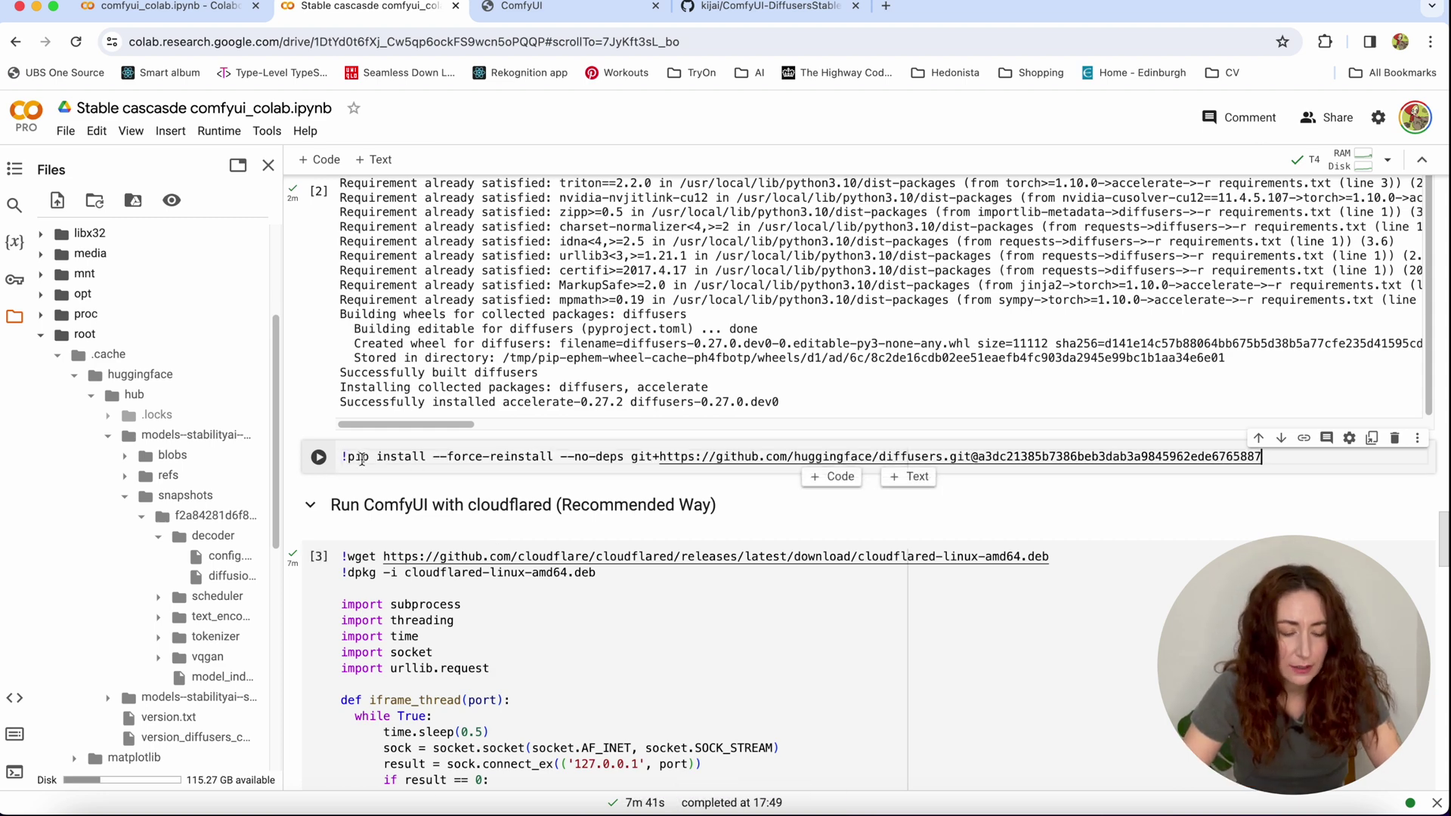
{"action": "left_click_drag", "start_coordinate": [349, 458], "coordinate": [375, 460]}
{"action": "double_click", "coordinate": [493, 466]}
{"action": "left_click", "coordinate": [666, 458]}
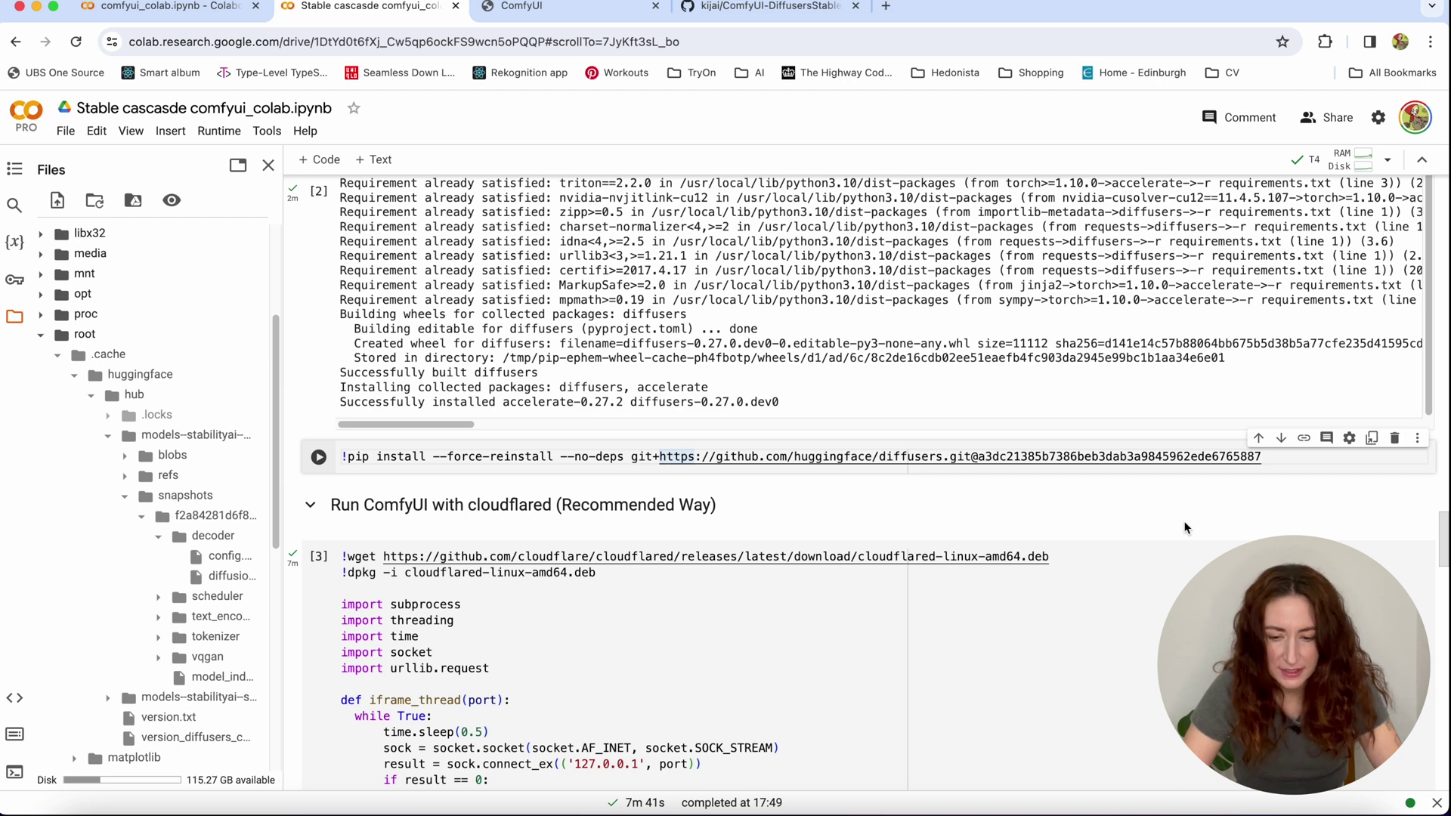
{"action": "left_click", "coordinate": [485, 457]}
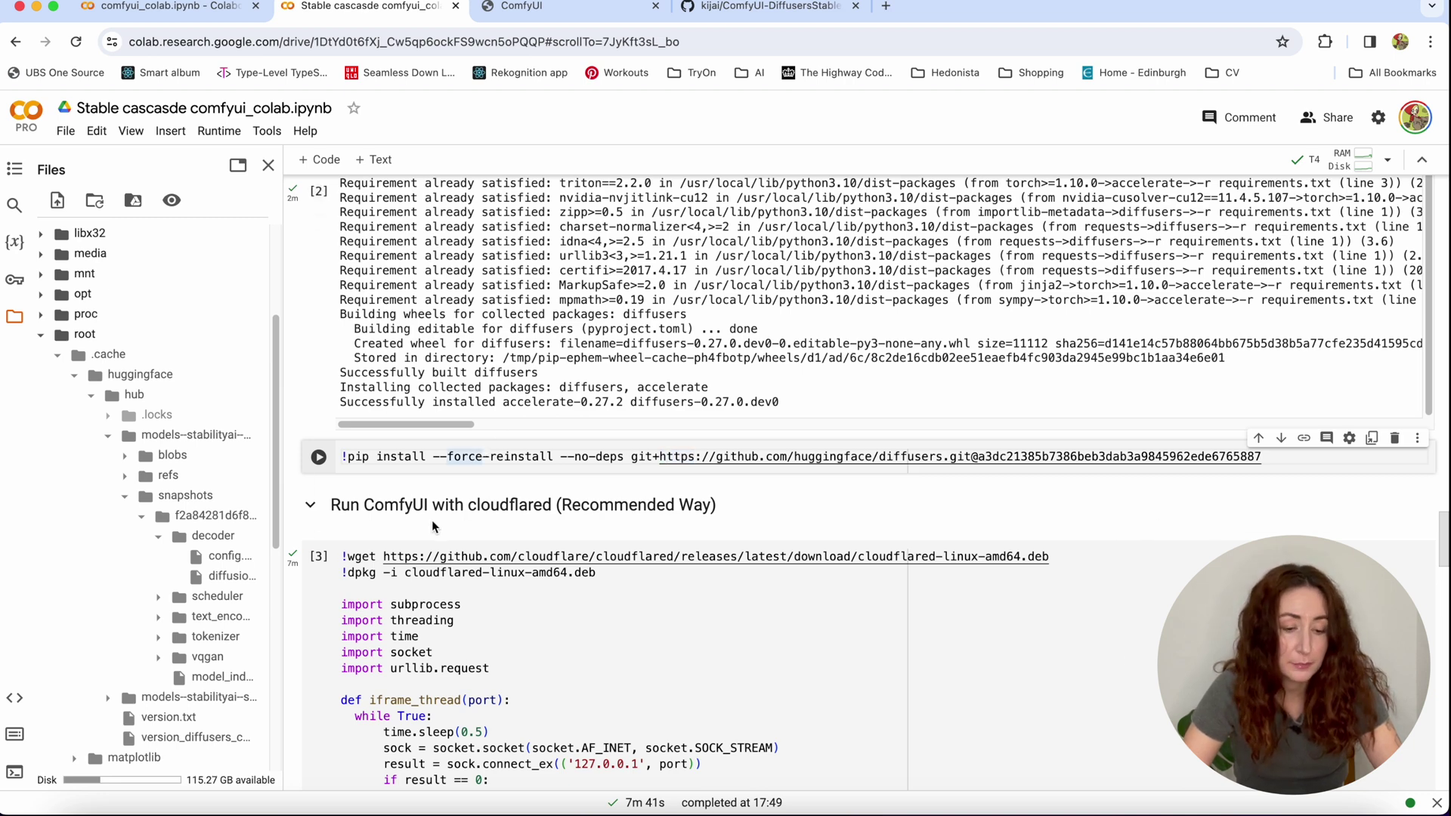
{"action": "key", "text": "ctrl+Return"}
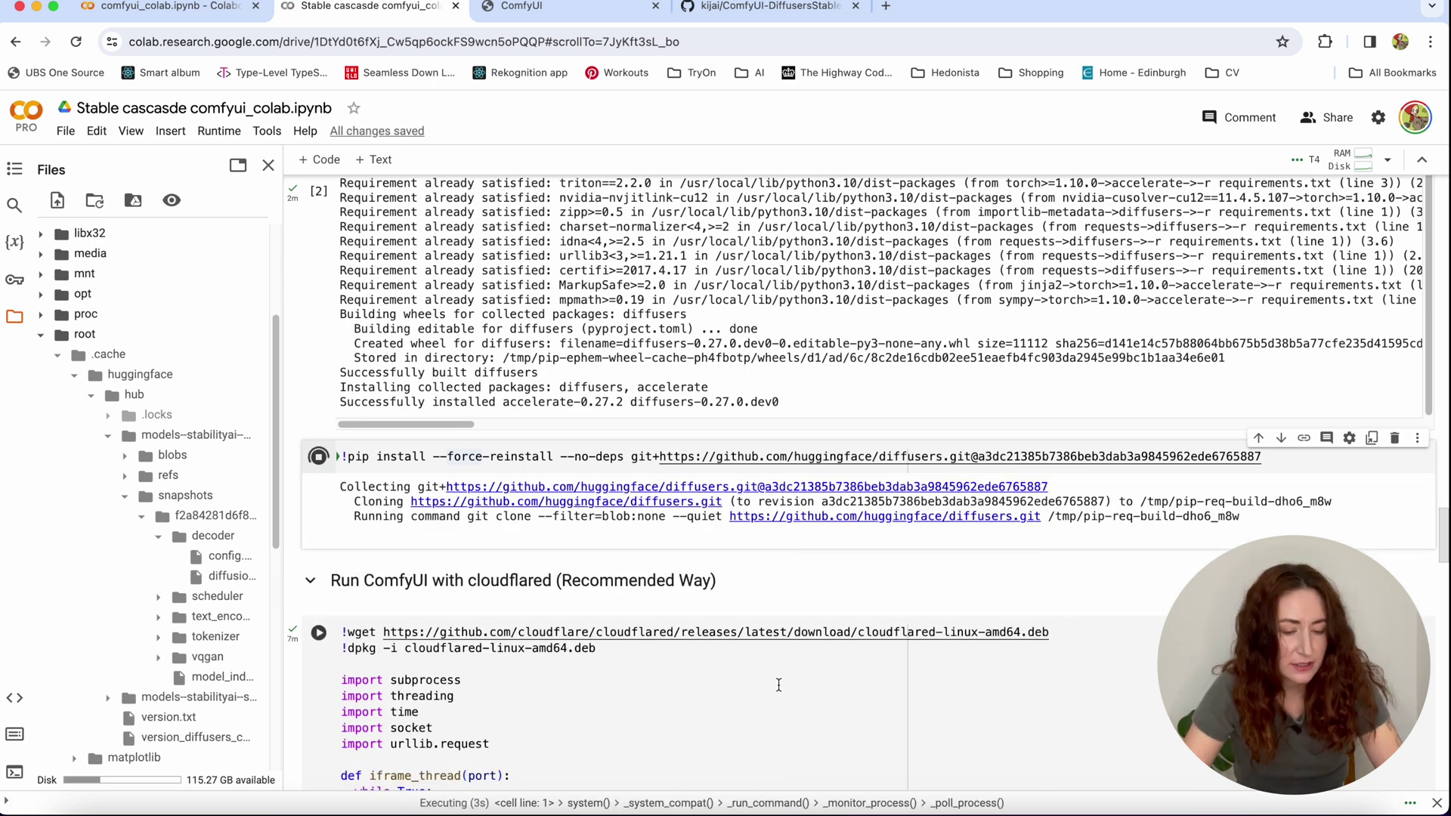
{"action": "scroll", "coordinate": [929, 641], "scroll_direction": "down", "scroll_amount": 2}
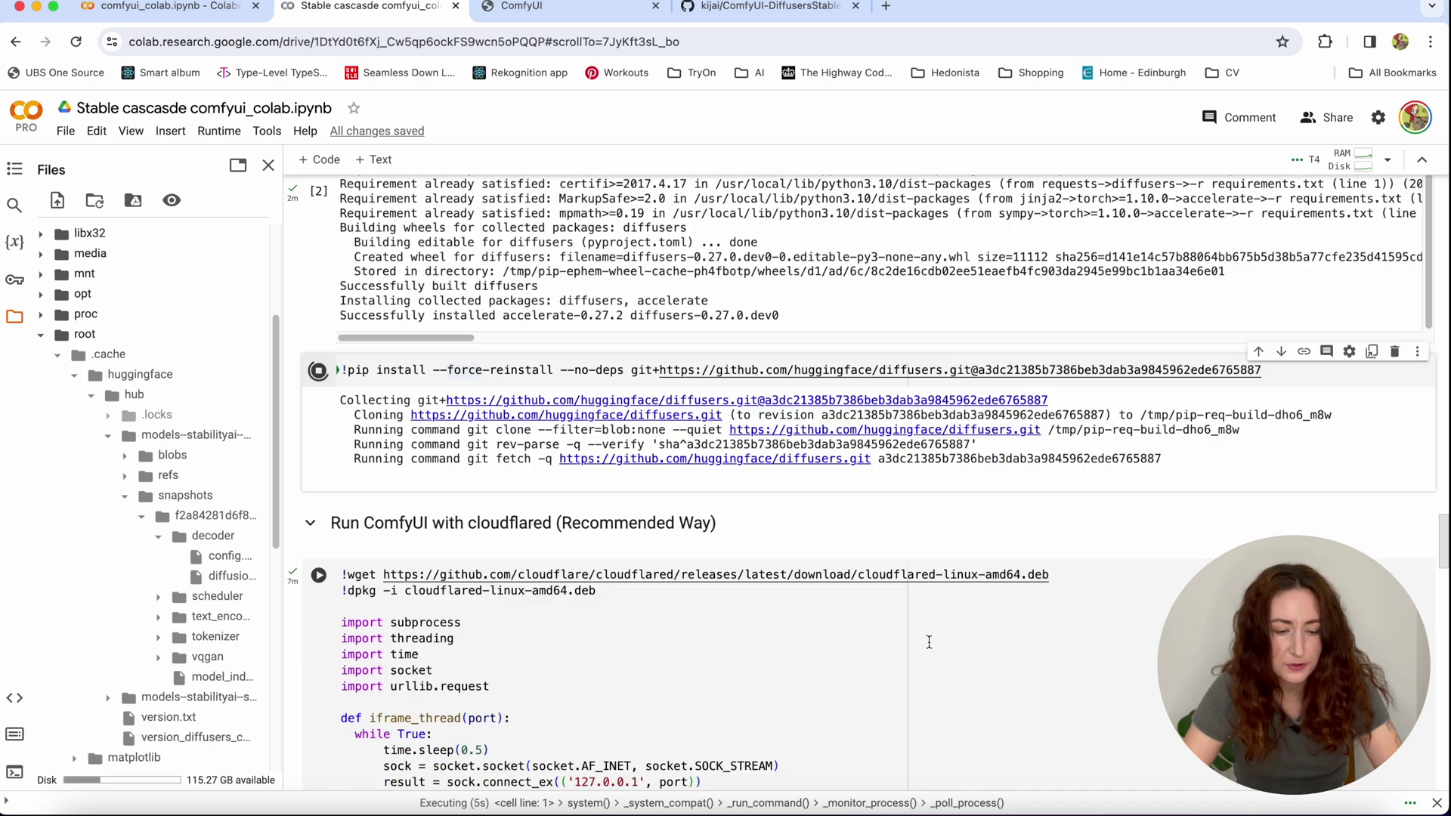
{"action": "left_click", "coordinate": [269, 165]}
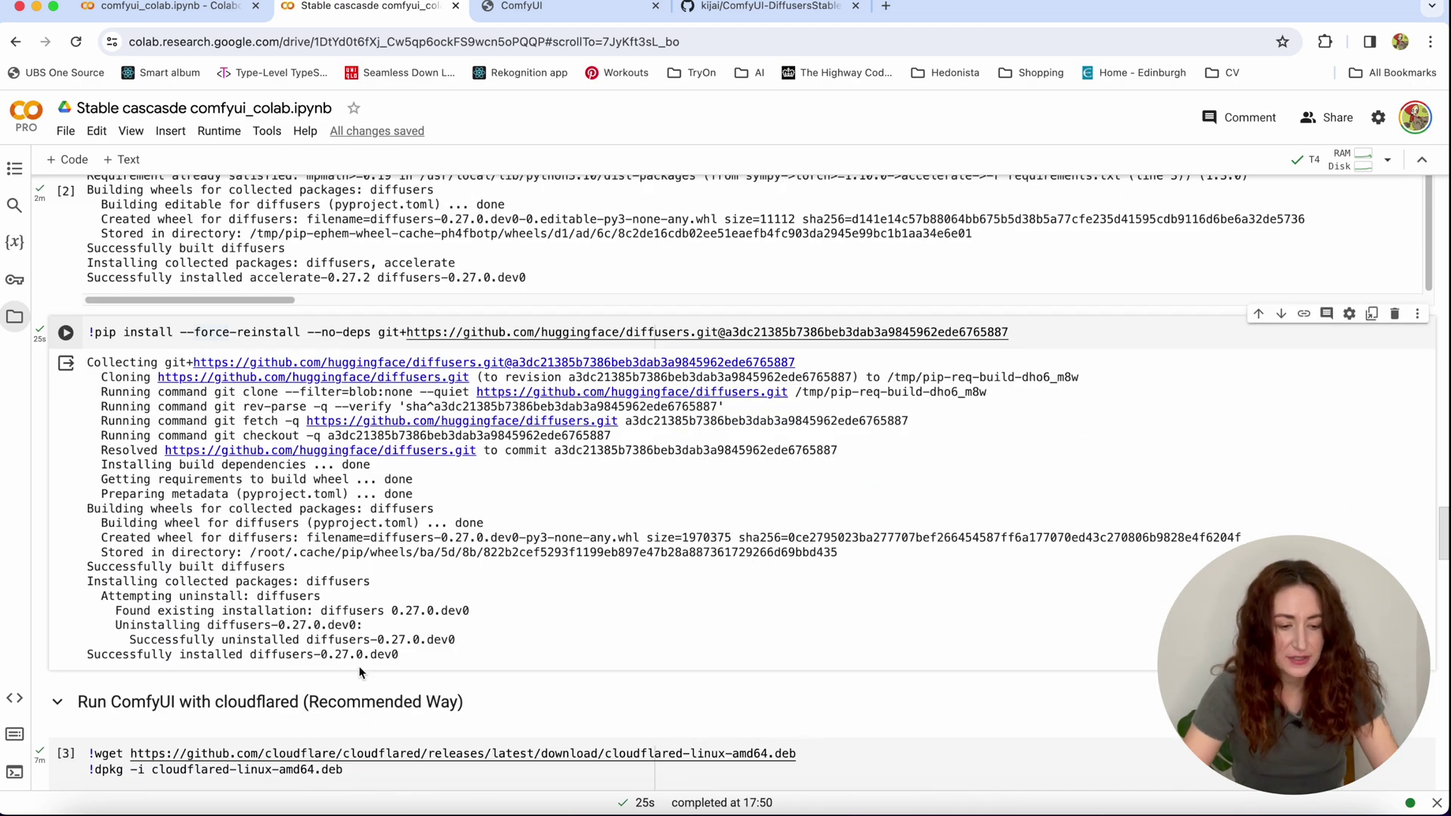
{"action": "scroll", "coordinate": [359, 673], "scroll_direction": "down", "scroll_amount": 5}
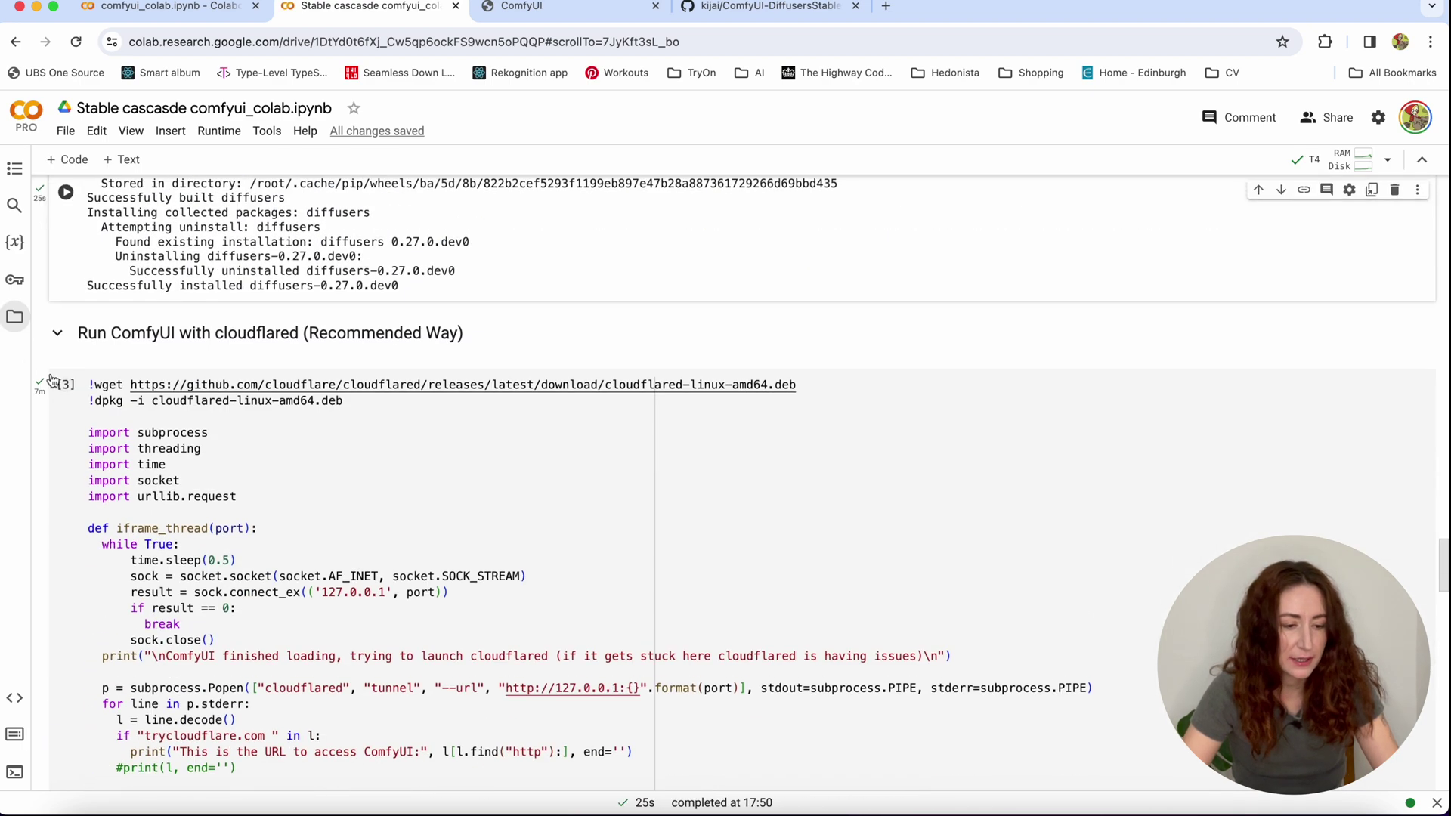
- Rerun the cloudflared launch cell and open the newly printed trycloudflare URL
{"action": "left_click", "coordinate": [69, 386]}
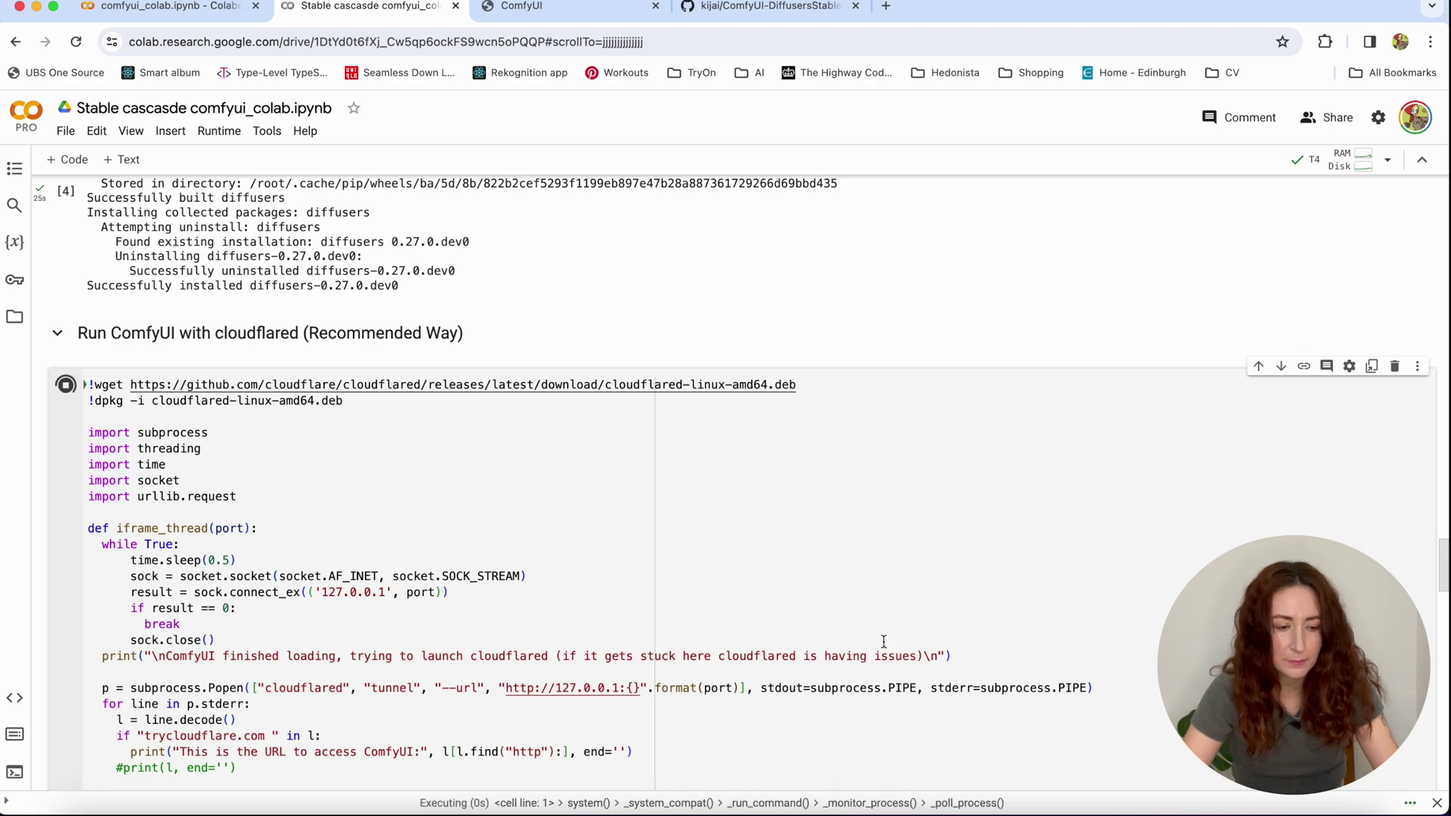
{"action": "scroll", "coordinate": [884, 641], "scroll_direction": "down", "scroll_amount": 8}
{"action": "scroll", "coordinate": [981, 656], "scroll_direction": "down", "scroll_amount": 2}
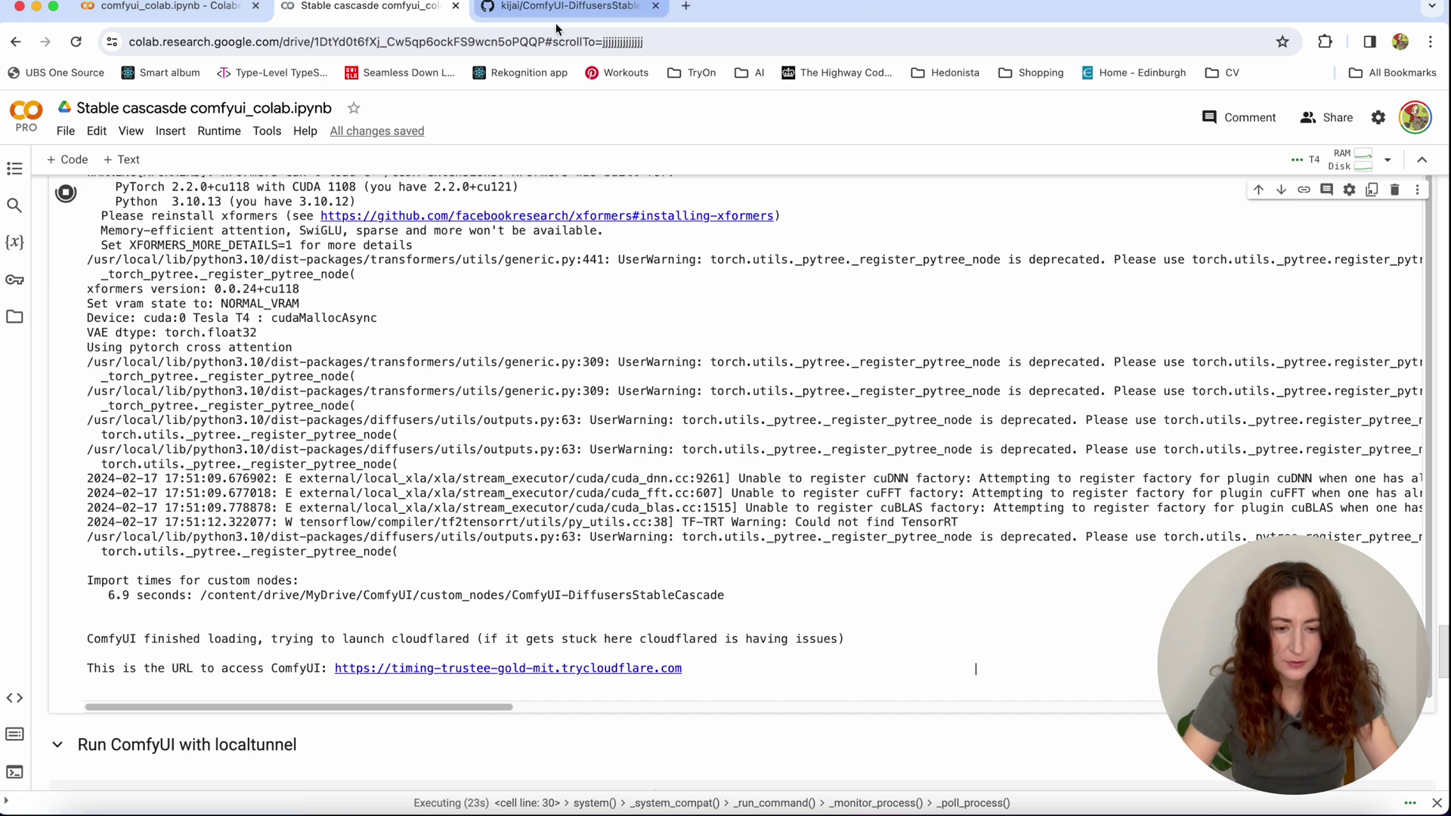
{"action": "left_click", "coordinate": [576, 672]}
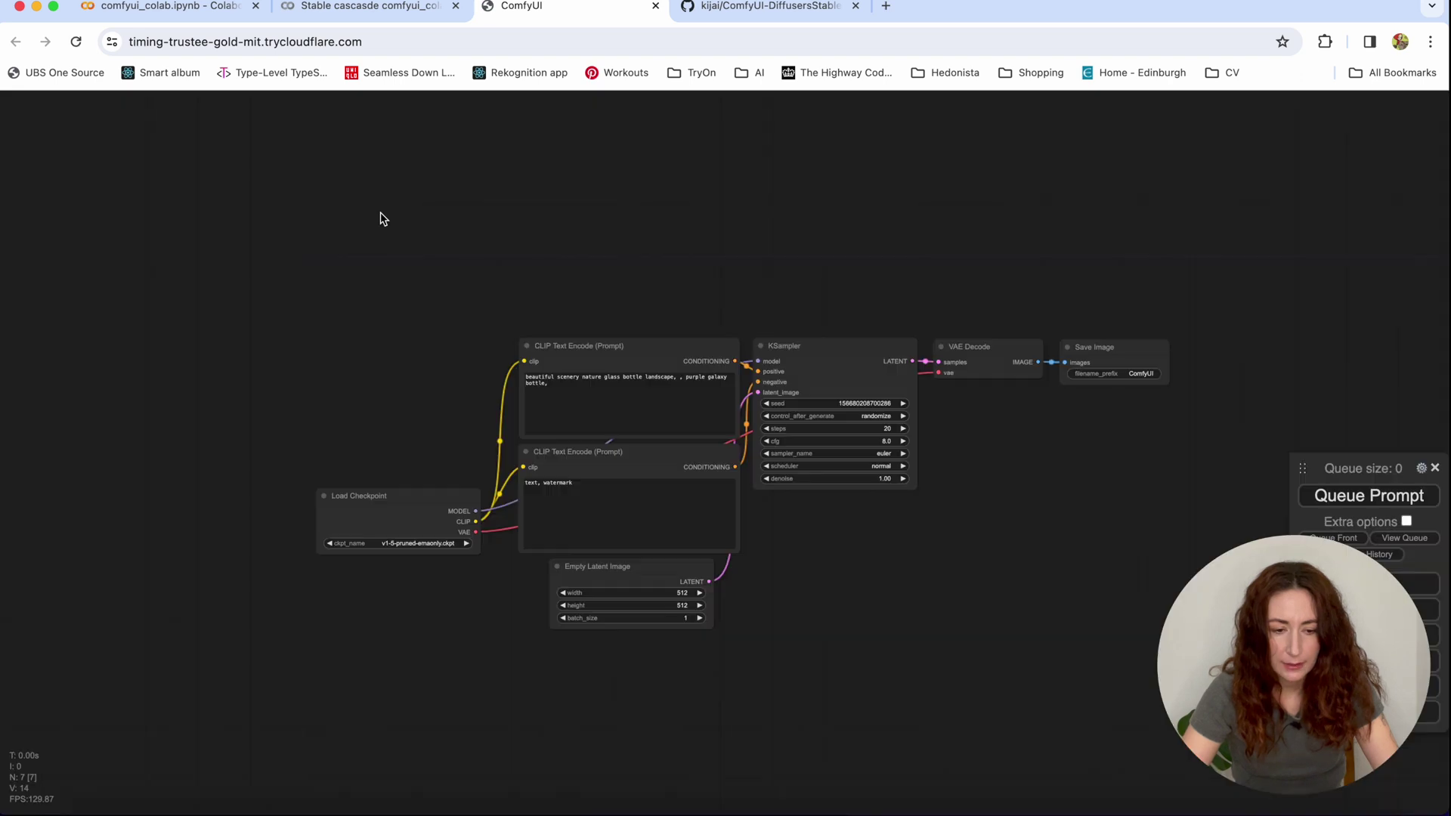
- Enclose the default workflow in a group and bypass all its nodes
{"action": "right_click", "coordinate": [353, 238]}
{"action": "left_click", "coordinate": [378, 263]}
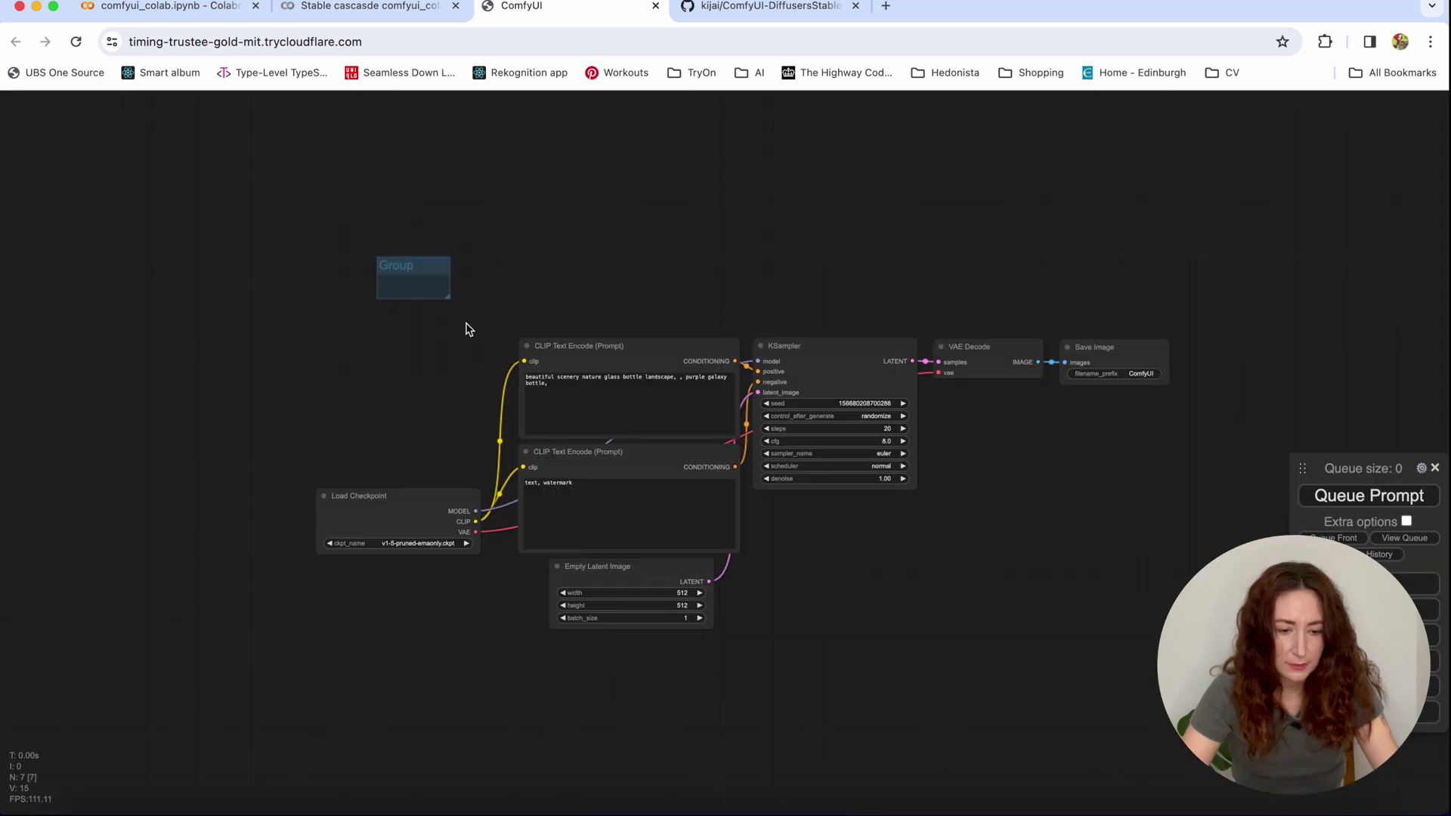
{"action": "left_click_drag", "start_coordinate": [451, 304], "coordinate": [1322, 682]}
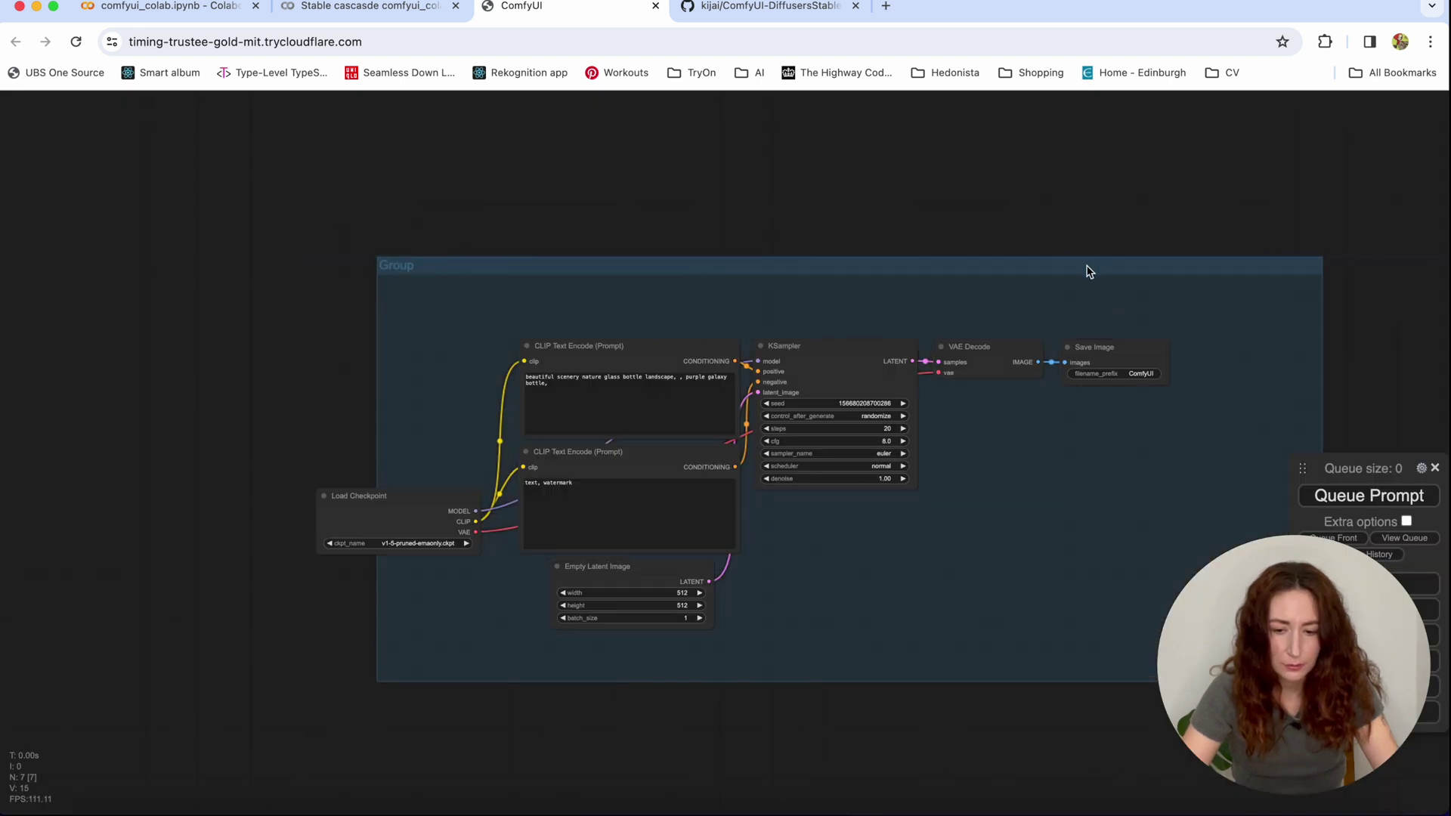
{"action": "left_click_drag", "start_coordinate": [1088, 272], "coordinate": [1024, 270]}
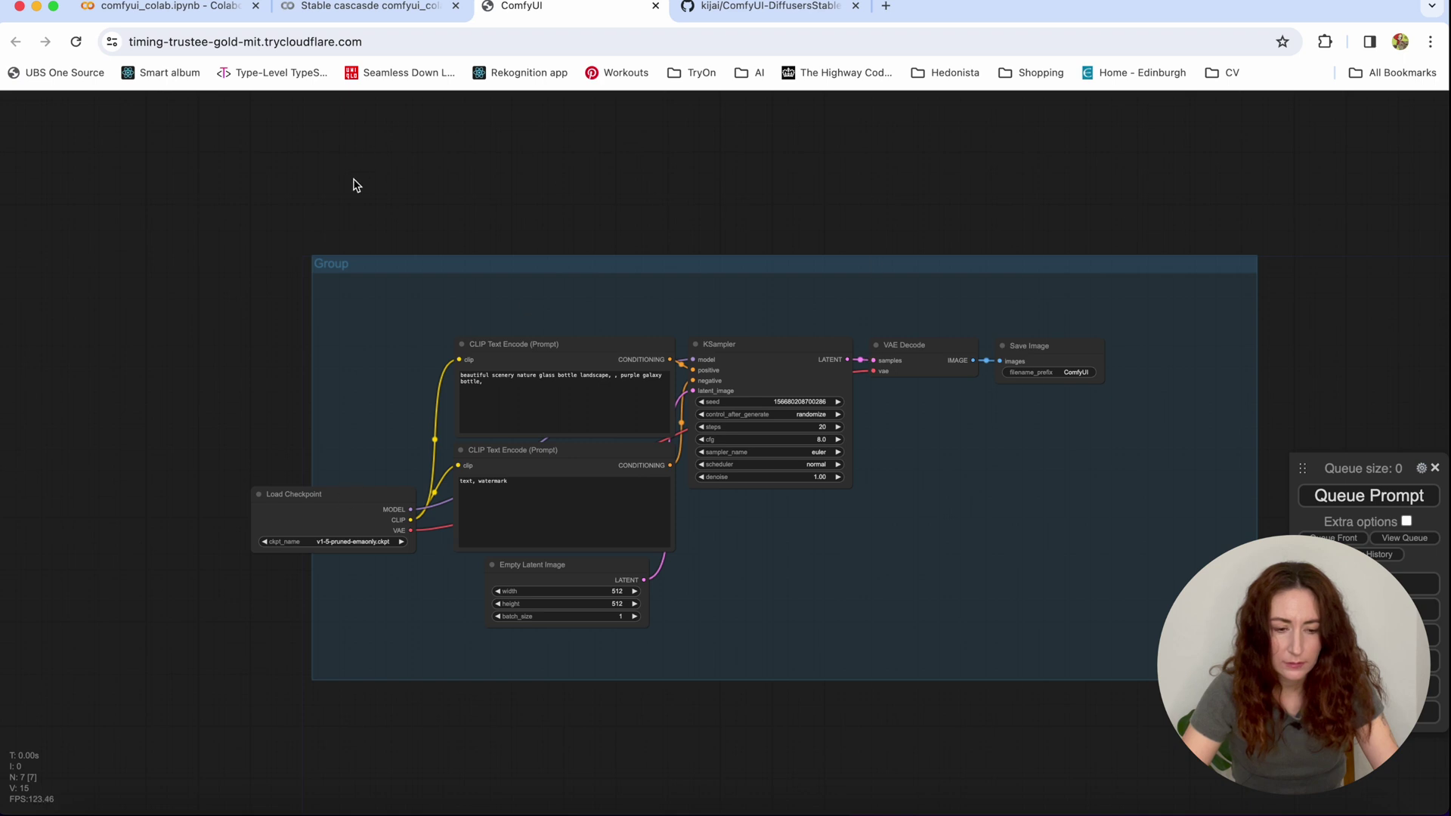
{"action": "right_click", "coordinate": [393, 270]}
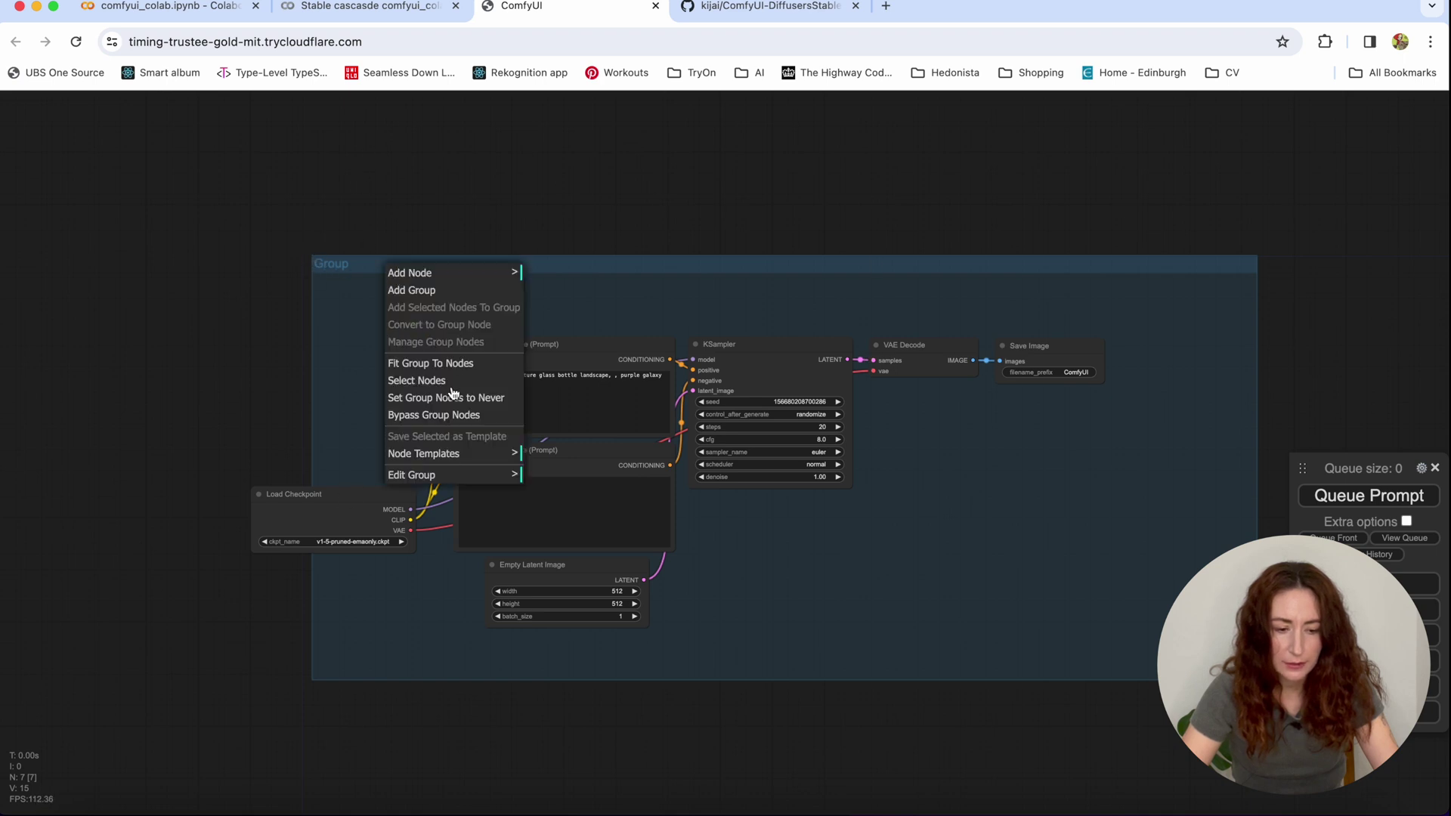
{"action": "left_click", "coordinate": [434, 415]}
{"action": "scroll", "coordinate": [737, 760], "scroll_direction": "up", "scroll_amount": 5}
{"action": "scroll", "coordinate": [737, 760], "scroll_direction": "down", "scroll_amount": 8}
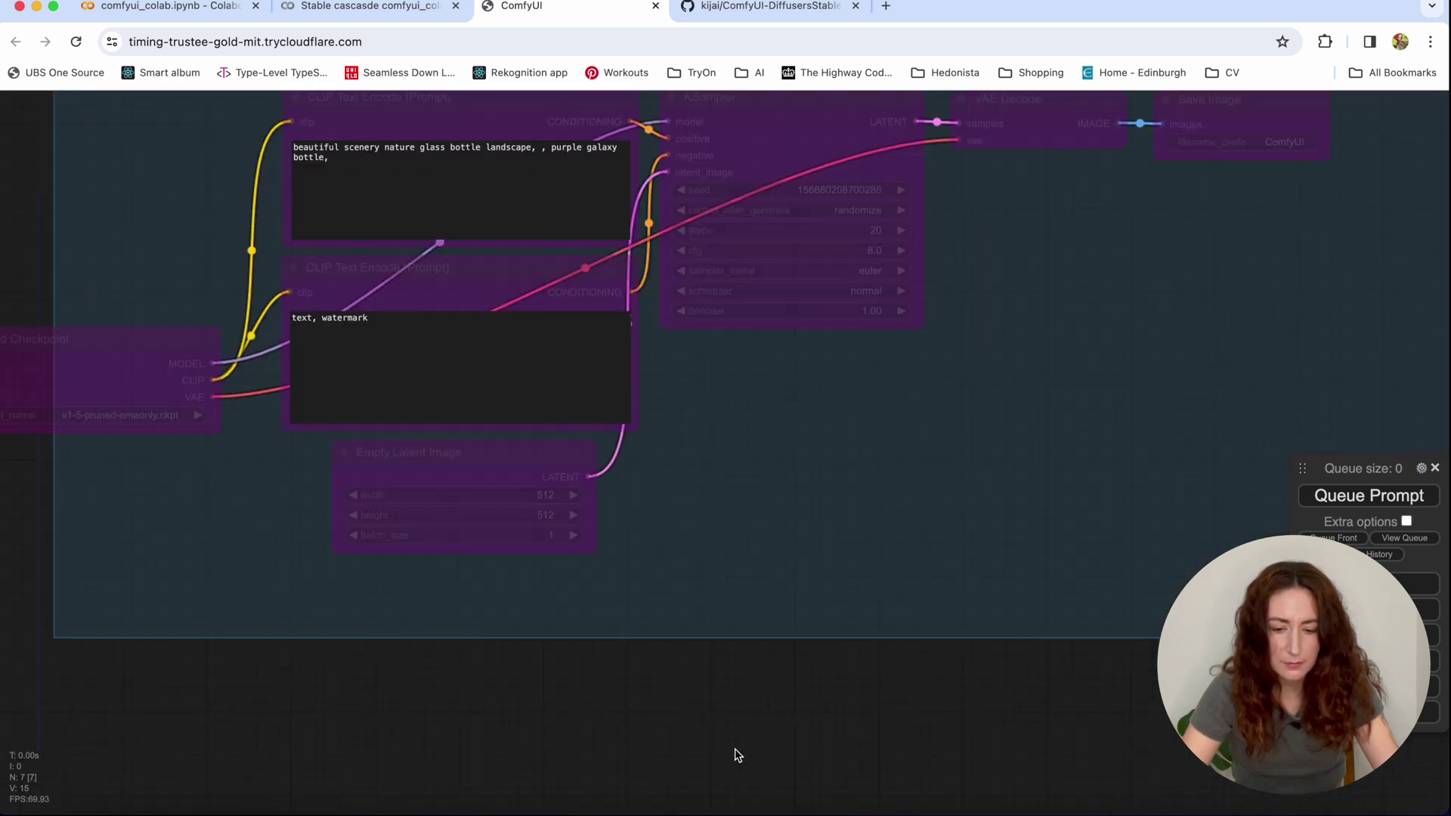
- Add a DiffusersStableCascade node feeding a new Save Image node, then bring the prompt nodes into view
{"action": "right_click", "coordinate": [493, 240]}
{"action": "double_click", "coordinate": [473, 215]}
{"action": "type", "text": "casc"}
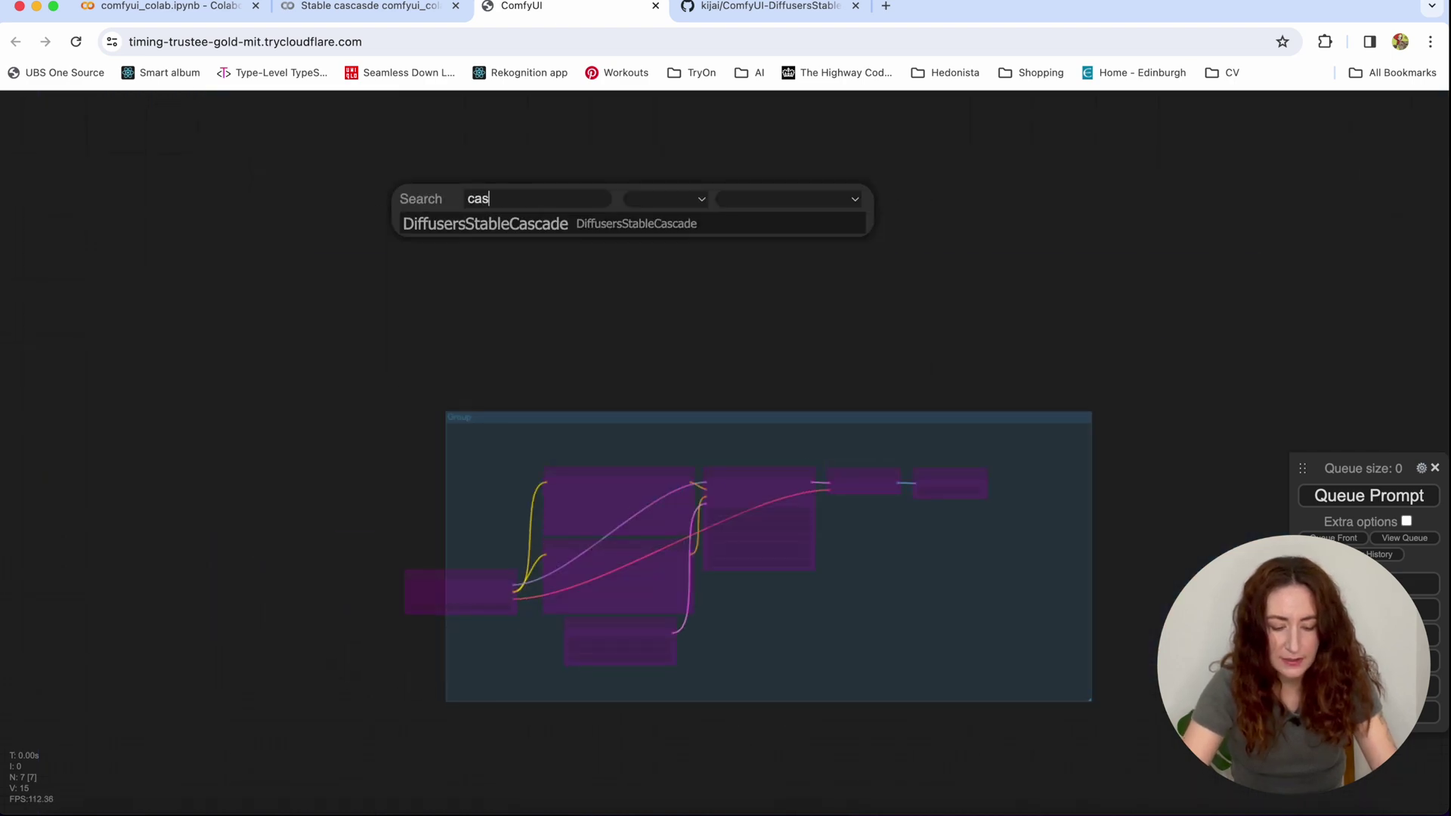
{"action": "left_click", "coordinate": [480, 225]}
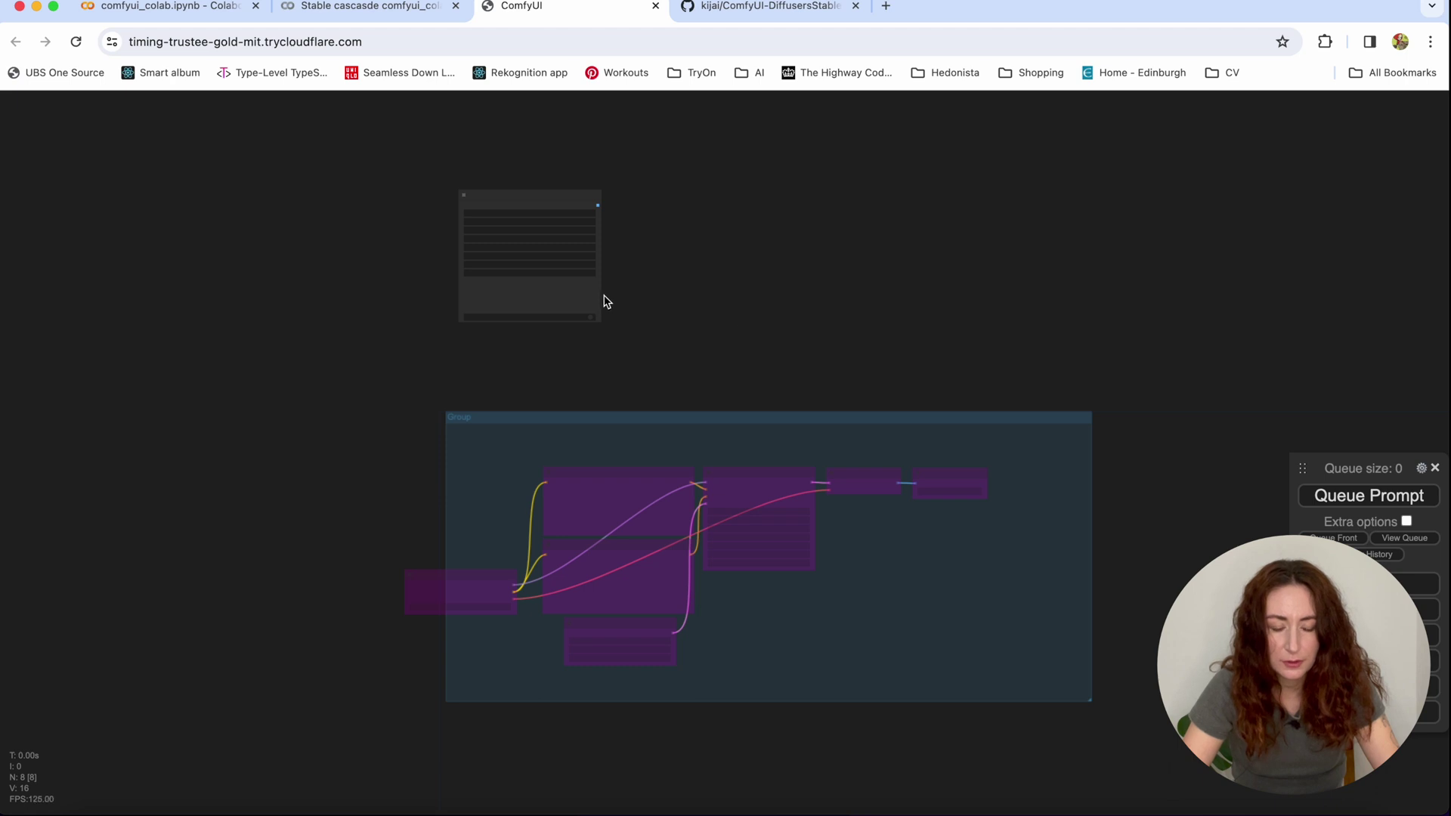
{"action": "scroll", "coordinate": [597, 298], "scroll_direction": "up", "scroll_amount": 8}
{"action": "left_click_drag", "start_coordinate": [724, 261], "coordinate": [718, 484]}
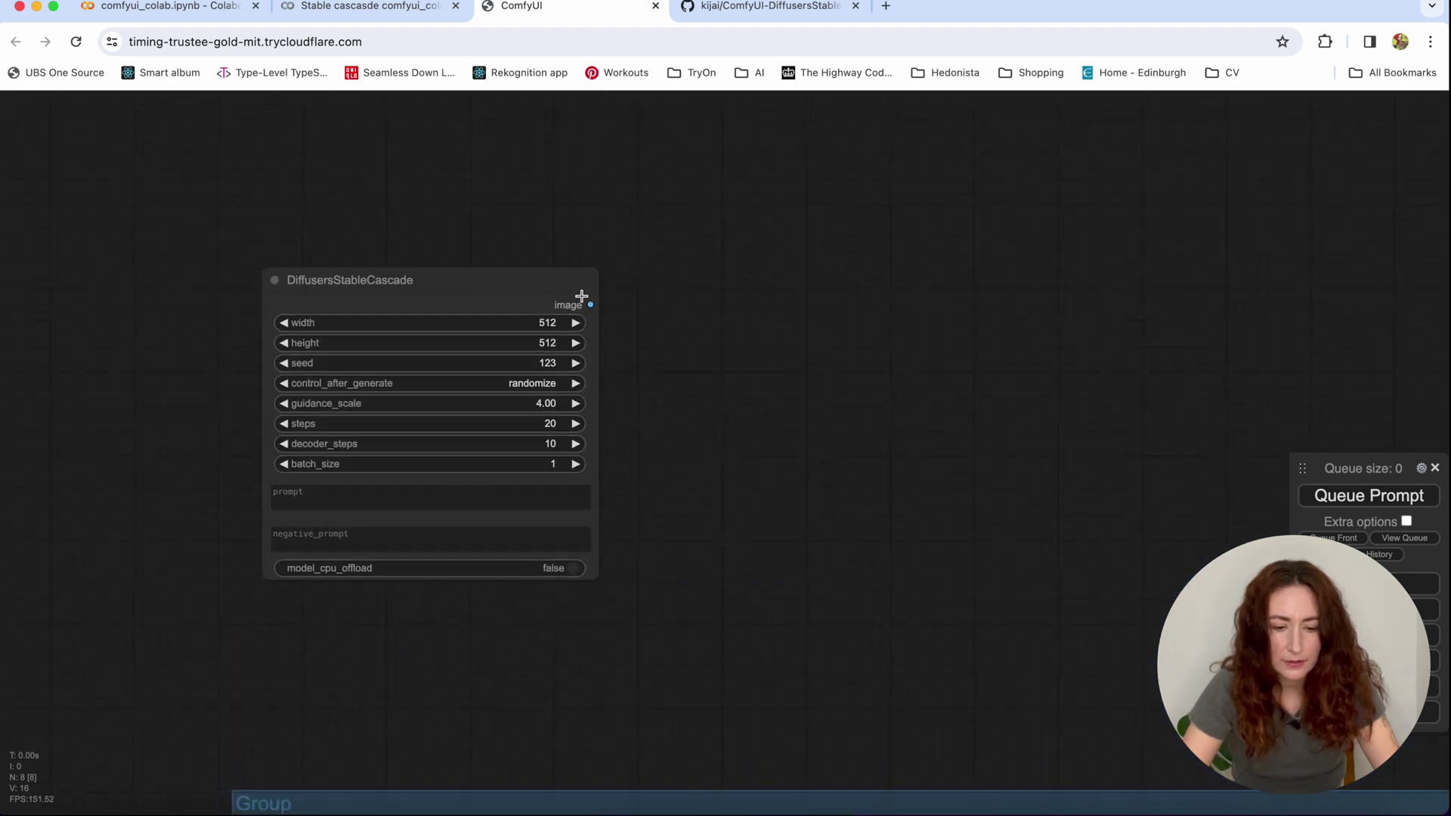
{"action": "left_click_drag", "start_coordinate": [581, 298], "coordinate": [822, 299]}
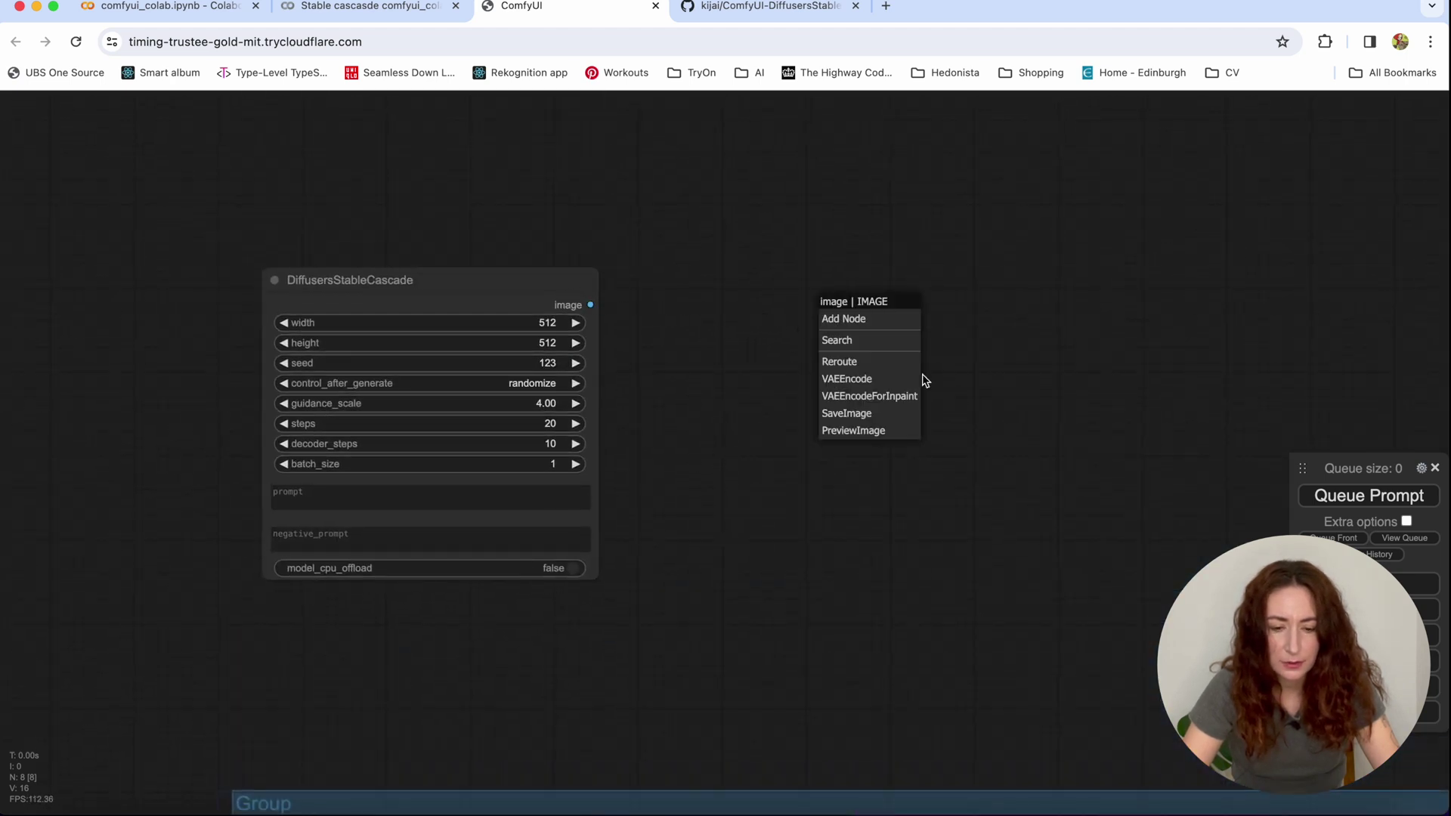
{"action": "left_click", "coordinate": [855, 413]}
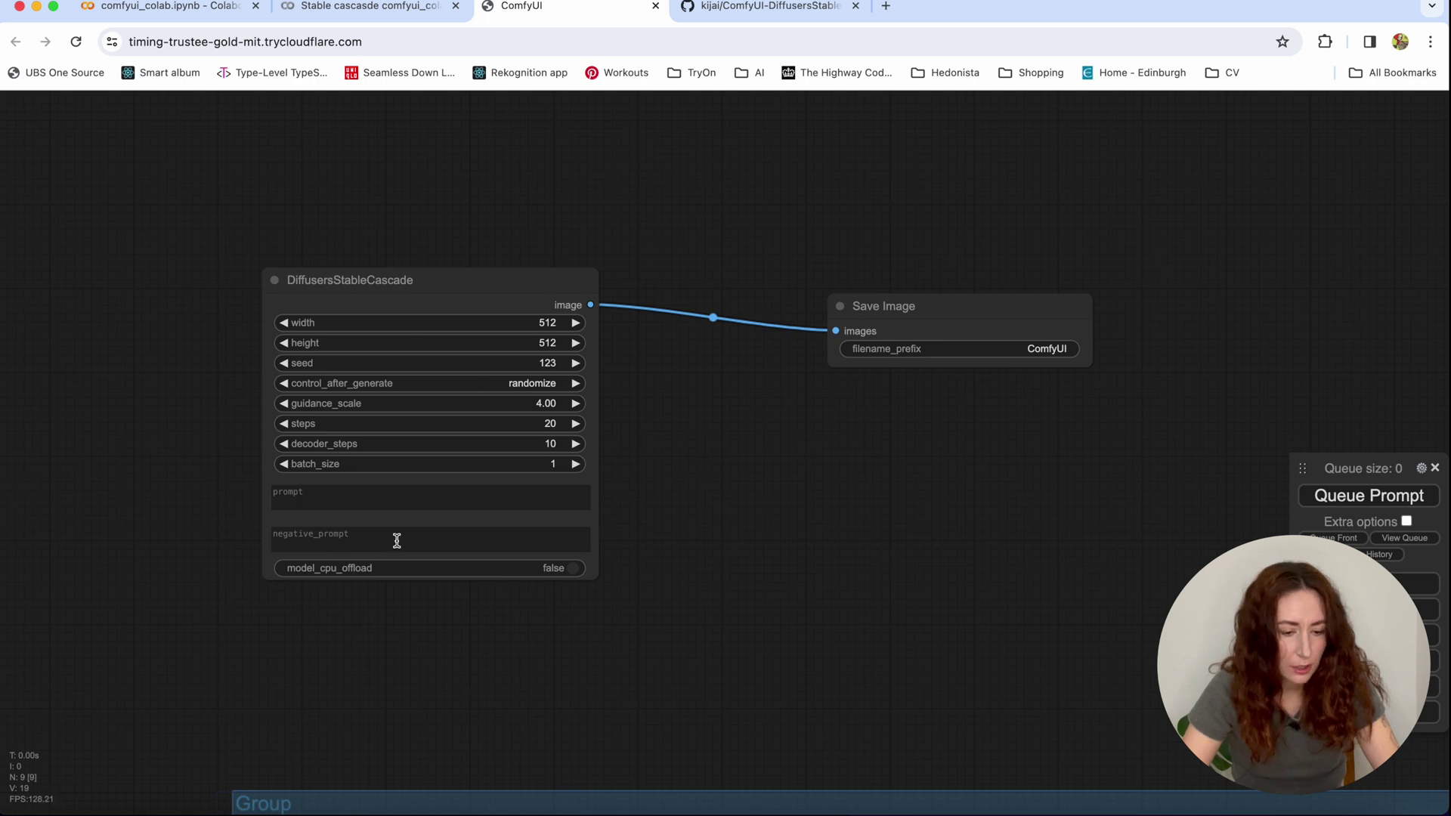
{"action": "left_click", "coordinate": [343, 513]}
{"action": "scroll", "coordinate": [839, 597], "scroll_direction": "down", "scroll_amount": 2}
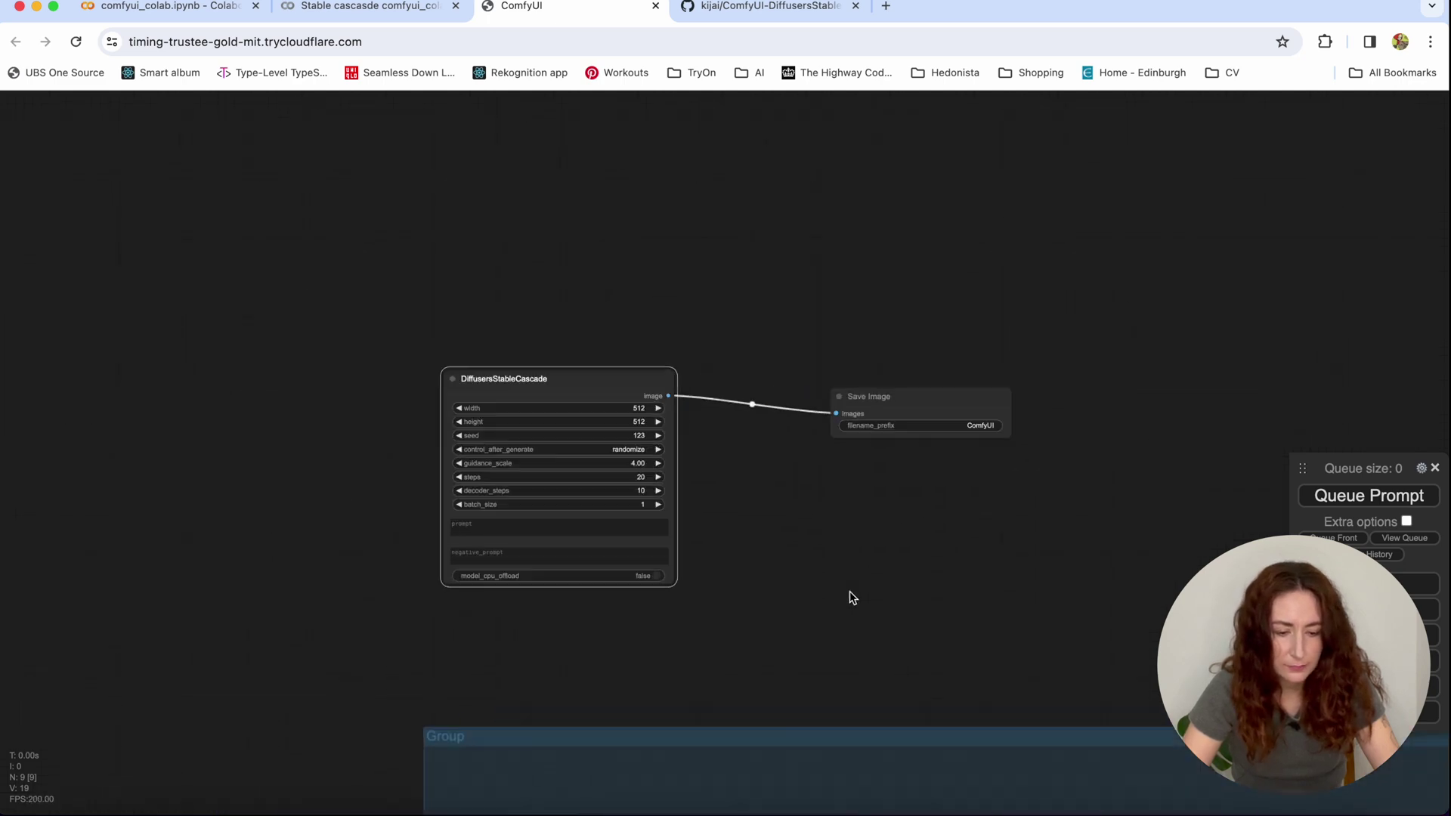
{"action": "scroll", "coordinate": [852, 592], "scroll_direction": "up", "scroll_amount": 3}
{"action": "left_click_drag", "start_coordinate": [800, 635], "coordinate": [745, 337]}
- Copy the positive CLIP glass bottle prompt into the Stable Cascade prompt field
{"action": "left_click", "coordinate": [435, 726]}
{"action": "key", "text": "super+a"}
{"action": "key", "text": "super+c"}
{"action": "scroll", "coordinate": [412, 347], "scroll_direction": "up", "scroll_amount": 10}
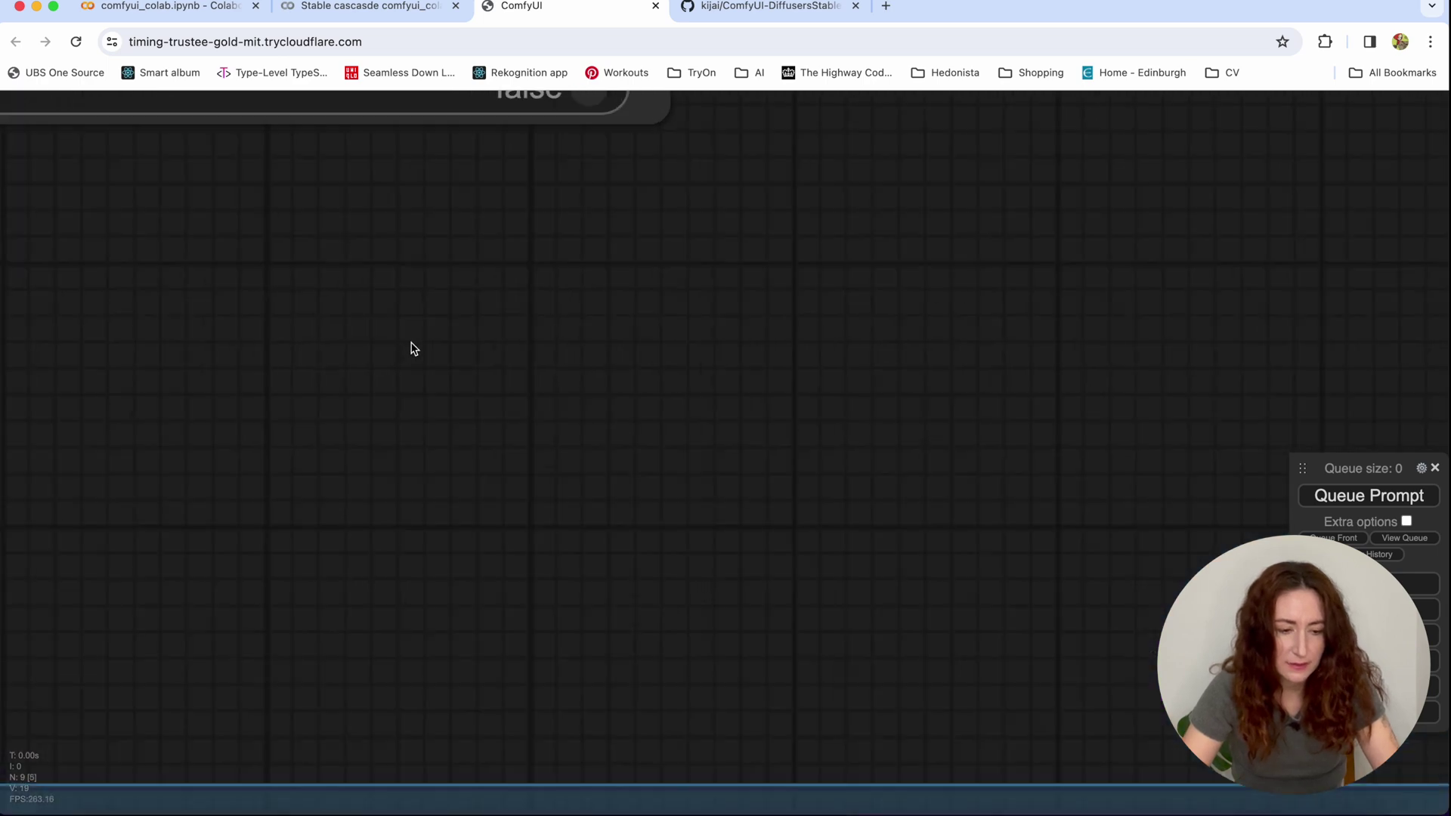
{"action": "scroll", "coordinate": [412, 347], "scroll_direction": "down", "scroll_amount": 8}
{"action": "left_click", "coordinate": [188, 133]}
{"action": "key", "text": "super+v"}
- Paste 'text, watermark' as the negative prompt, queue the render, and check the Colab log
{"action": "scroll", "coordinate": [623, 645], "scroll_direction": "down", "scroll_amount": 1}
{"action": "left_click_drag", "start_coordinate": [622, 645], "coordinate": [532, 740]}
{"action": "left_click", "coordinate": [508, 735]}
{"action": "key", "text": "super+a"}
{"action": "key", "text": "super+c"}
{"action": "left_click", "coordinate": [346, 633]}
{"action": "key", "text": "super+v"}
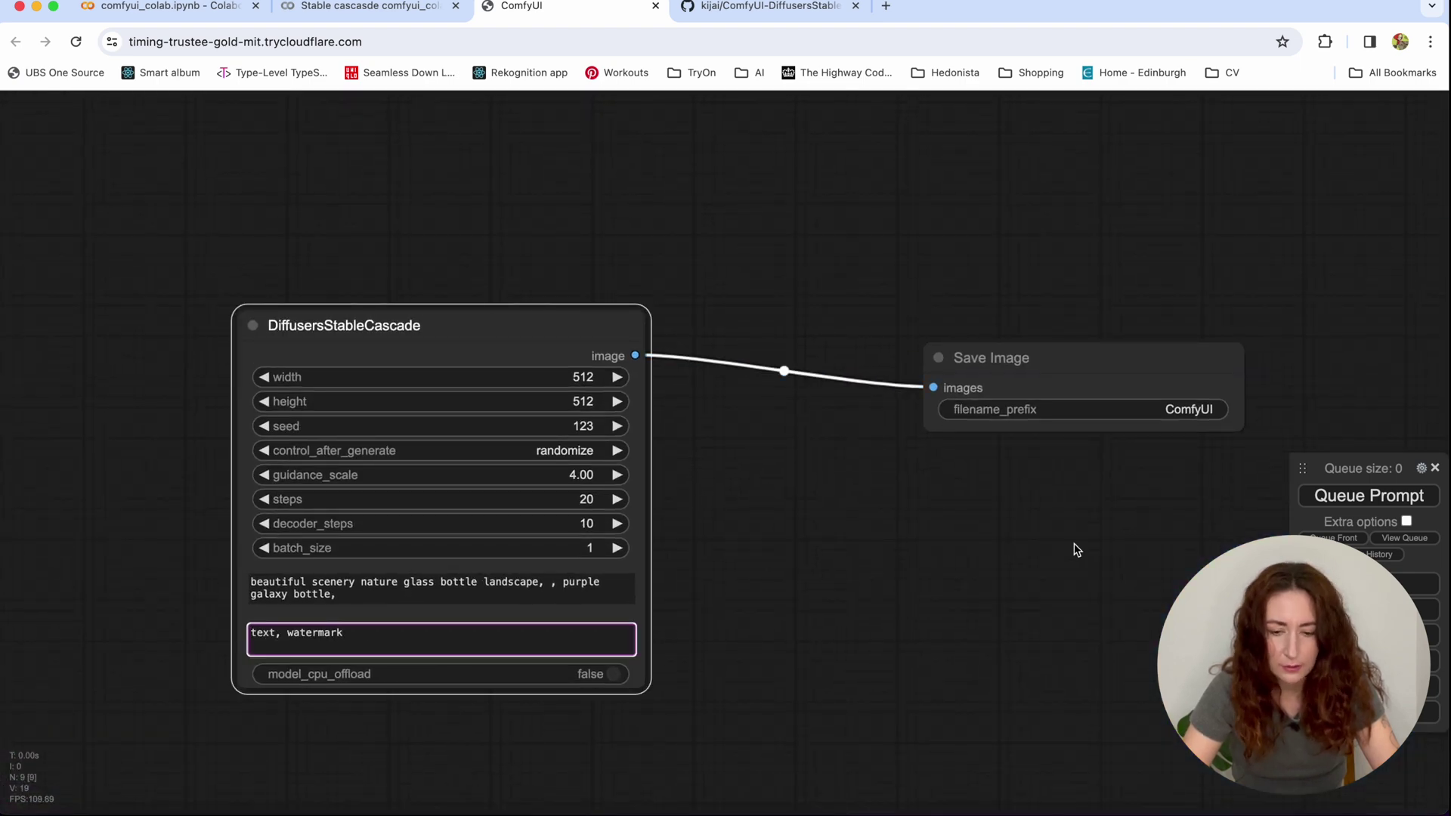
{"action": "left_click", "coordinate": [1364, 499]}
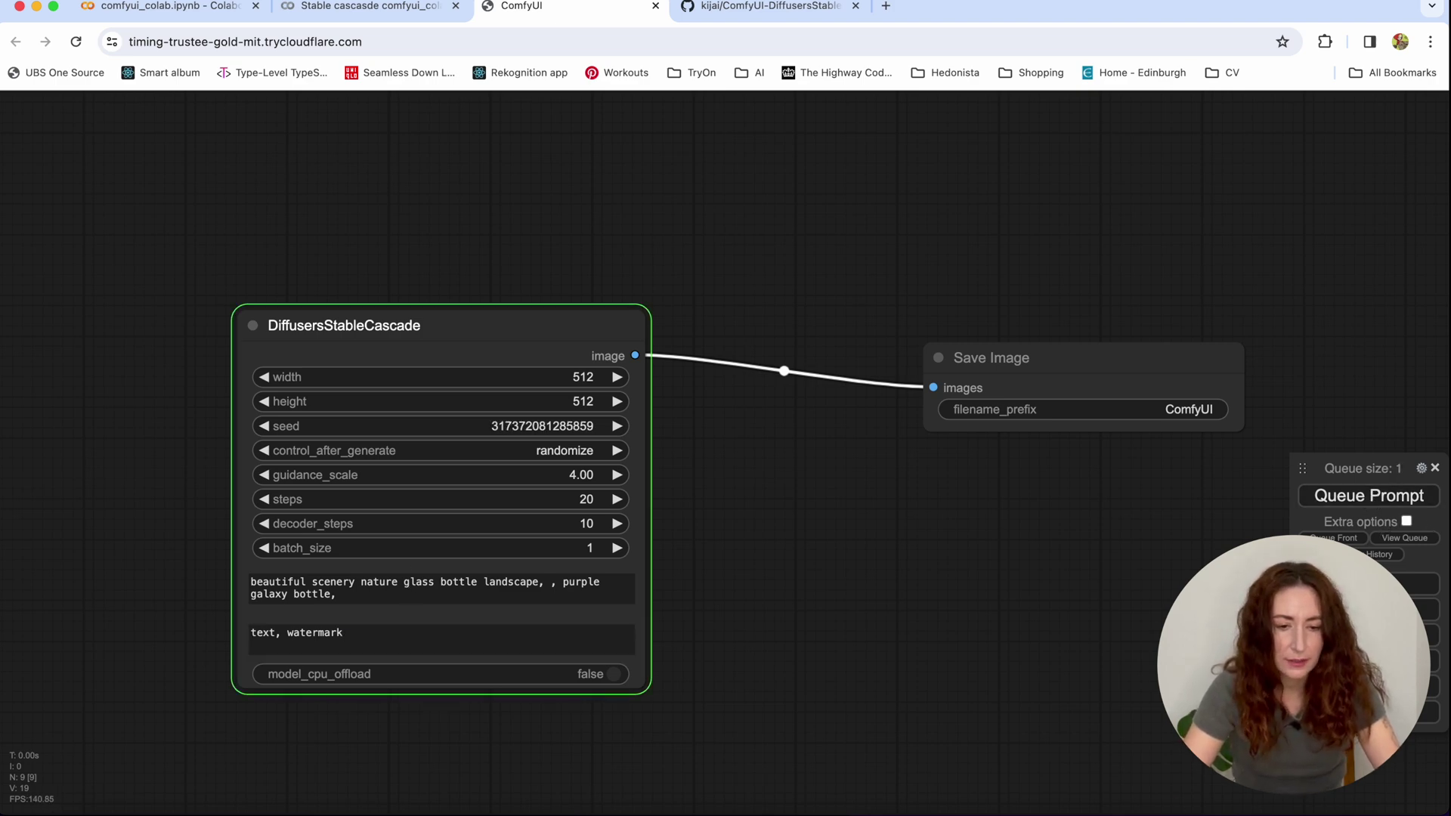
{"action": "left_click", "coordinate": [366, 8]}
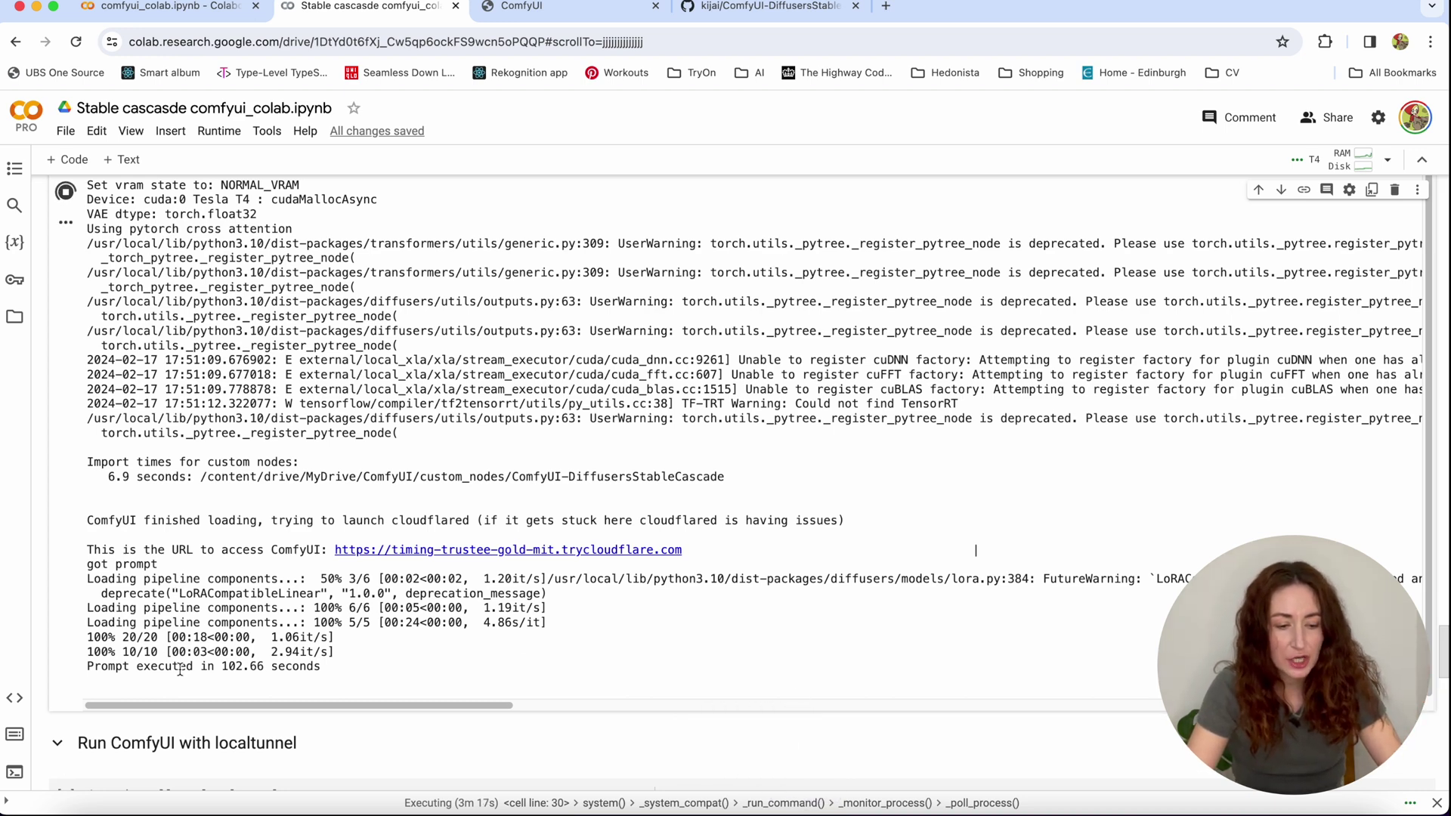
- Highlight the 102.66-second prompt execution time in the Colab log
{"action": "left_click_drag", "start_coordinate": [180, 668], "coordinate": [452, 679]}
{"action": "left_click", "coordinate": [427, 668]}
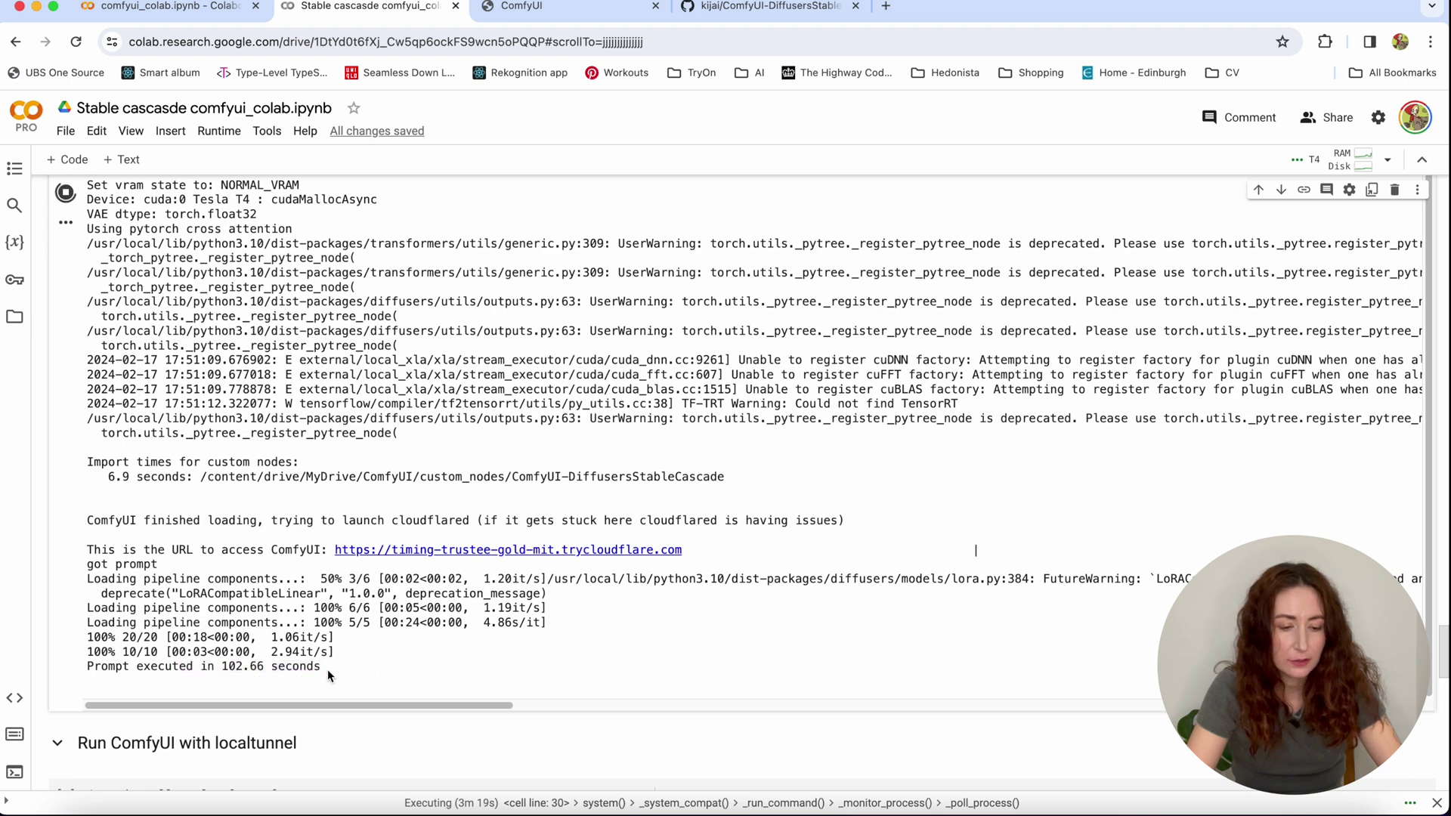
{"action": "left_click_drag", "start_coordinate": [314, 669], "coordinate": [89, 669]}
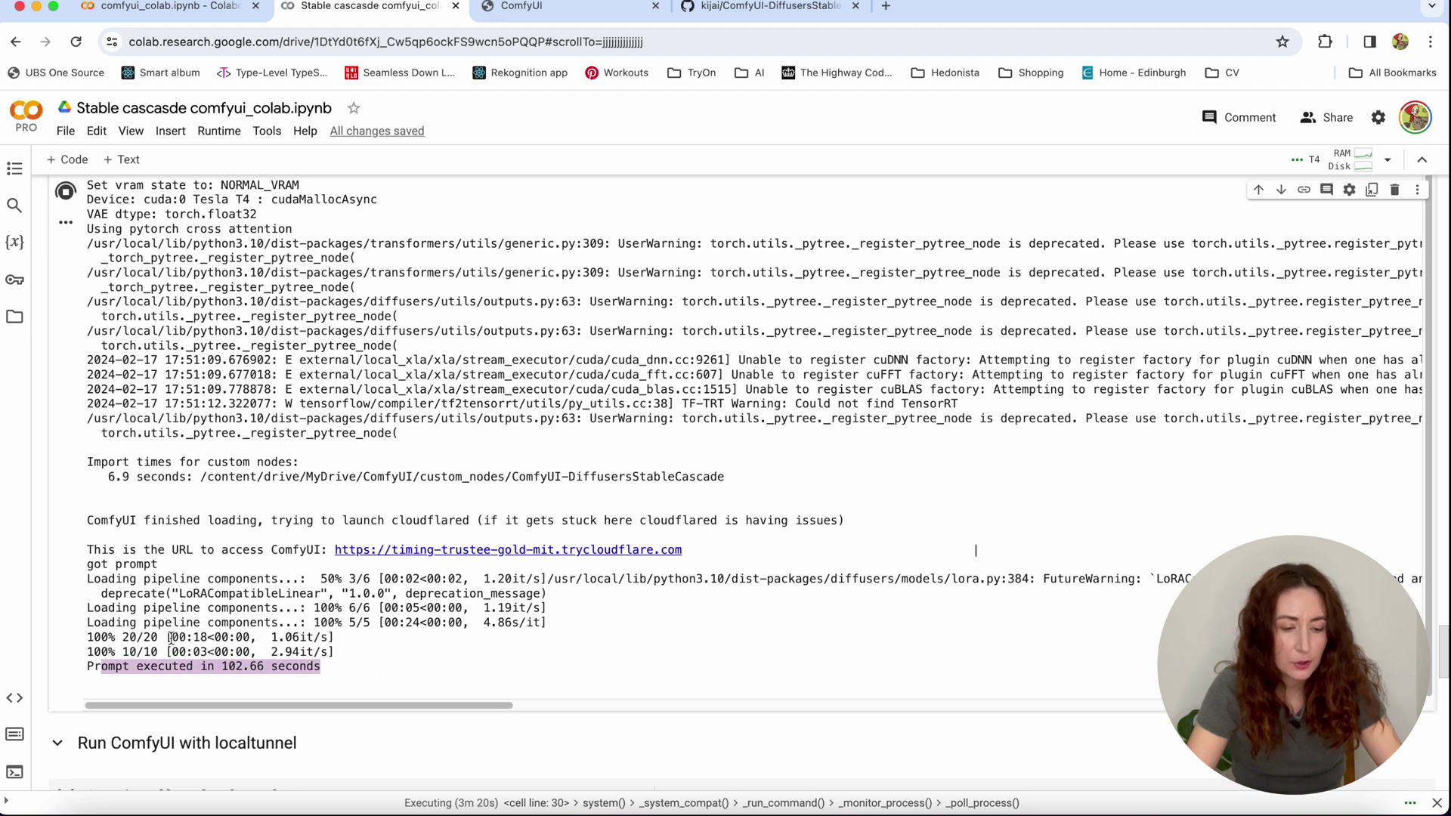
- Glance over the ComfyUI graph, then return to the Colab output log
{"action": "left_click", "coordinate": [558, 14]}
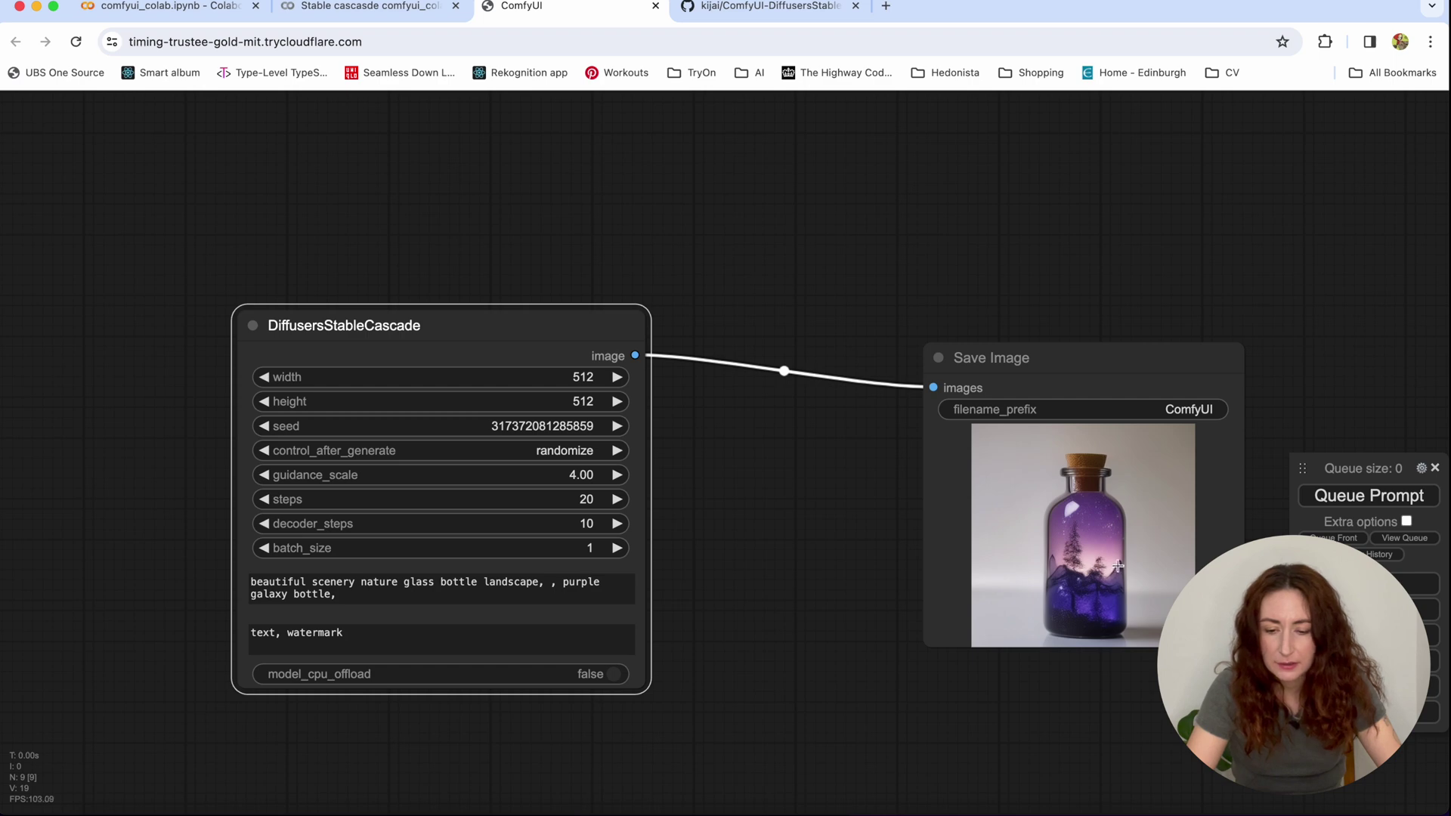
{"action": "scroll", "coordinate": [1189, 344], "scroll_direction": "right", "scroll_amount": 5}
{"action": "scroll", "coordinate": [1190, 344], "scroll_direction": "down", "scroll_amount": 2}
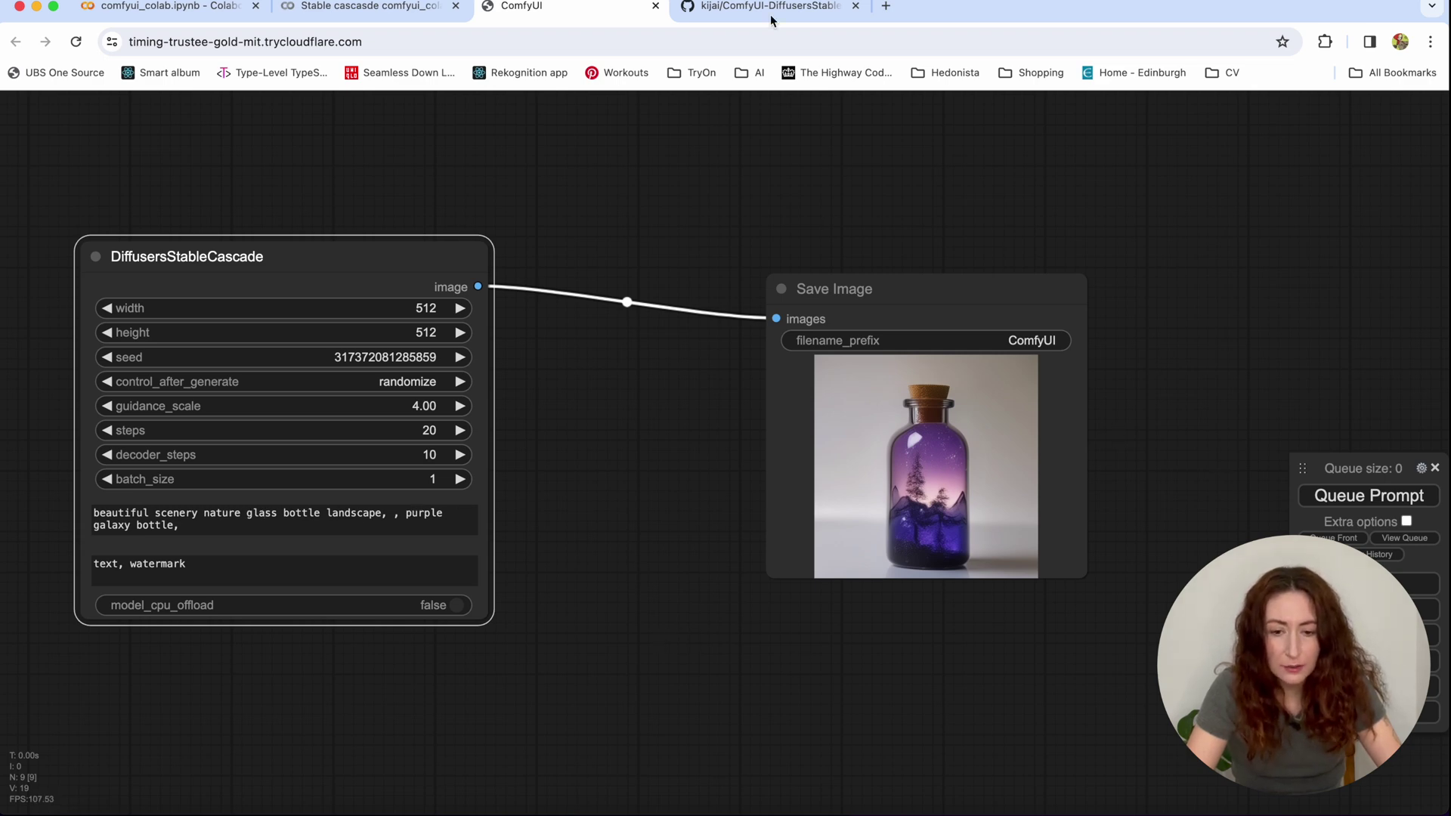
{"action": "left_click", "coordinate": [331, 7]}
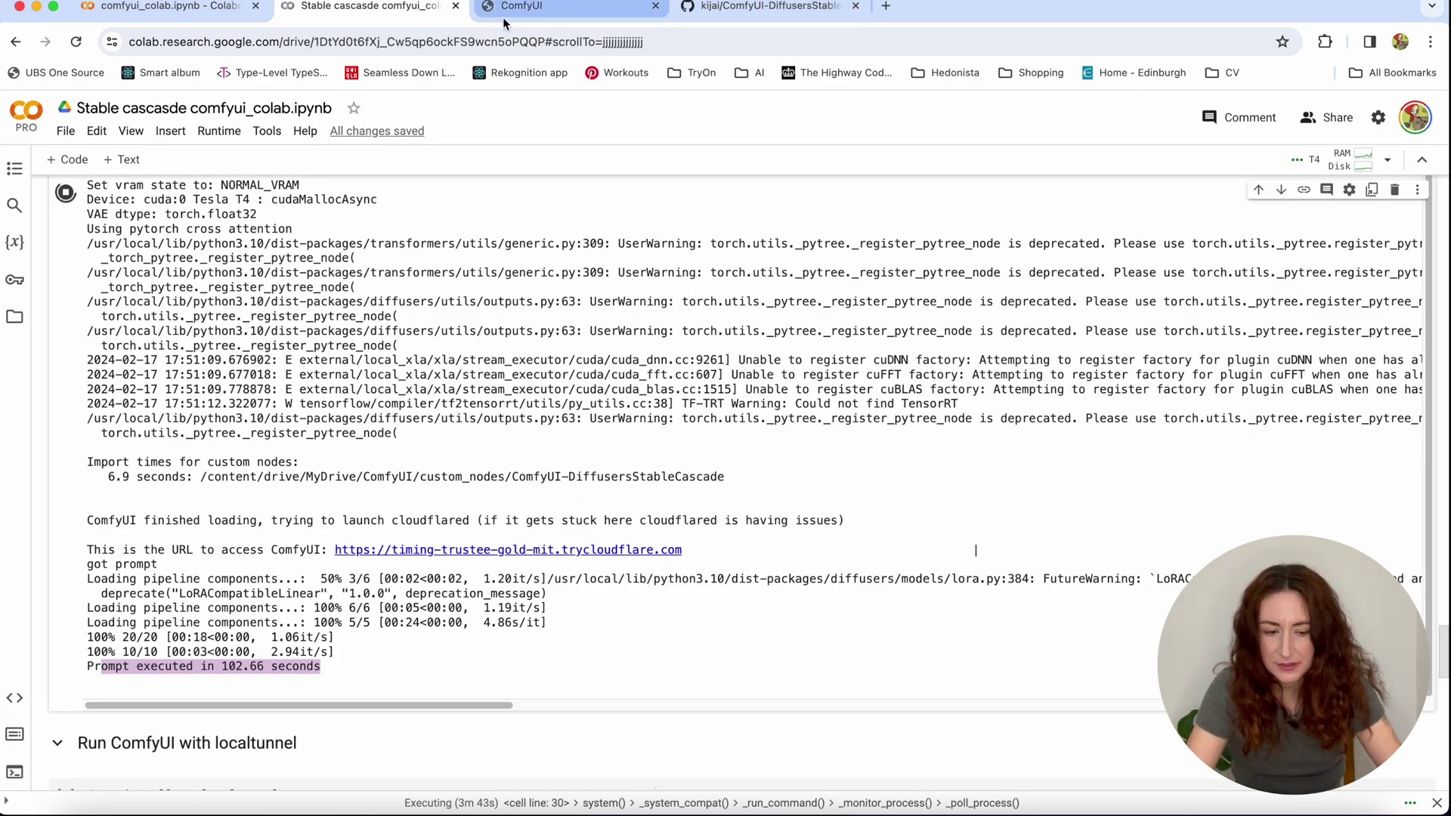
- Mark the 102.66-second run time in the Colab log before returning to ComfyUI
{"action": "left_click", "coordinate": [344, 667]}
{"action": "left_click_drag", "start_coordinate": [222, 667], "coordinate": [259, 666]}
{"action": "left_click", "coordinate": [647, 656]}
{"action": "left_click", "coordinate": [561, 14]}
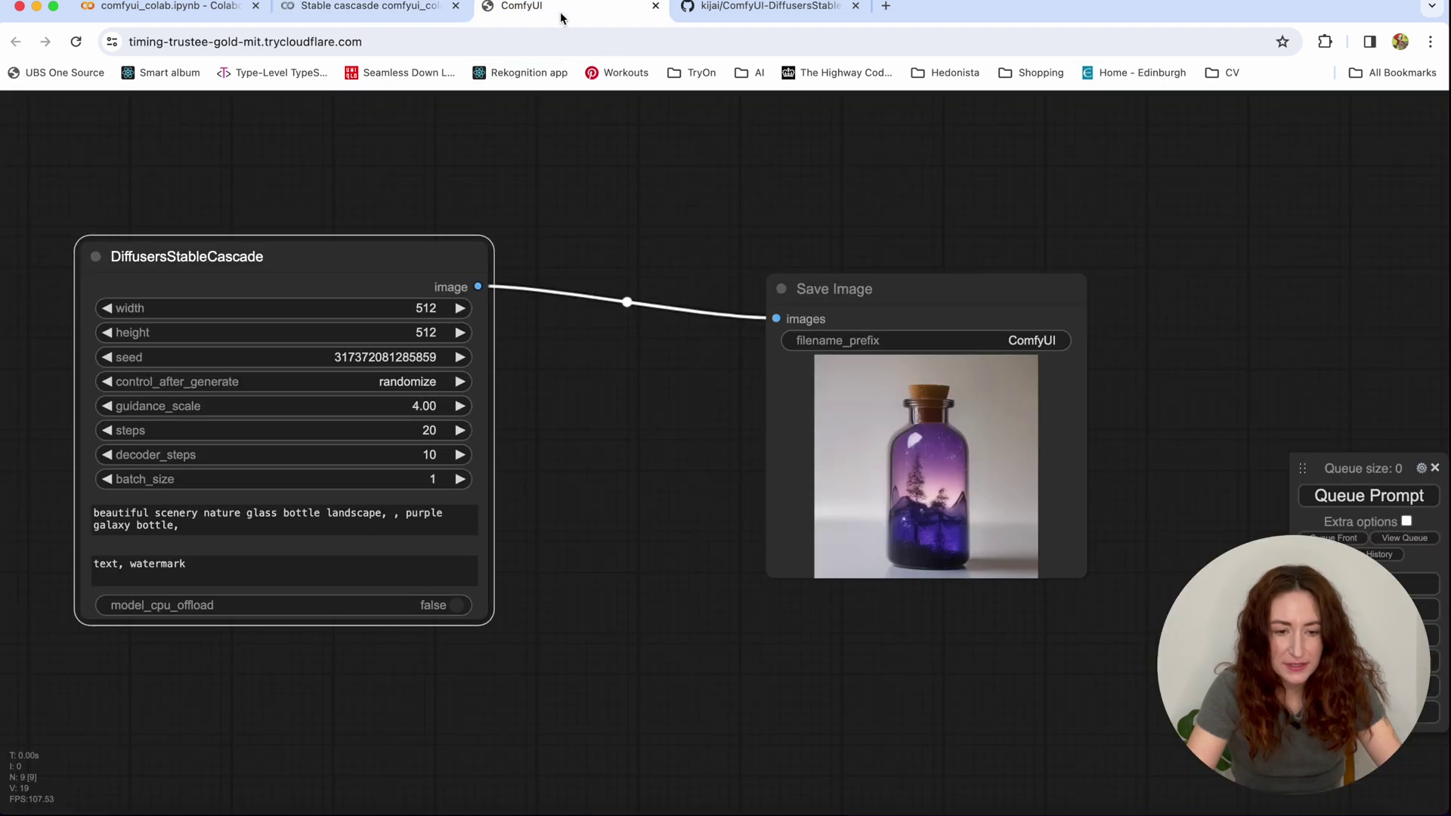
- Rerun the Stable Cascade workflow and mark its 22.14-second time in the Colab log
{"action": "left_click", "coordinate": [1363, 499]}
{"action": "left_click", "coordinate": [333, 12]}
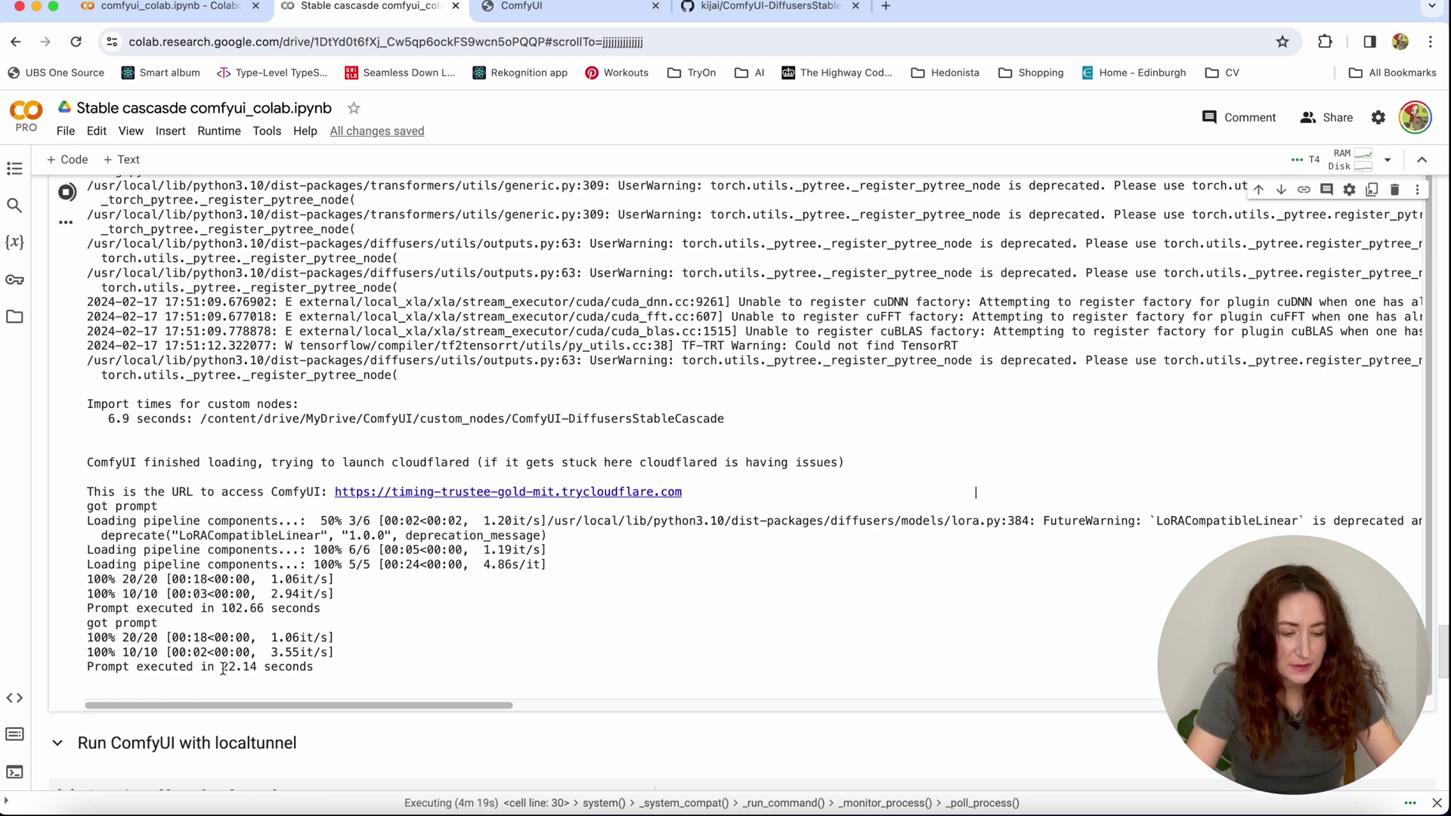
{"action": "left_click_drag", "start_coordinate": [224, 668], "coordinate": [259, 668]}
{"action": "left_click", "coordinate": [554, 5]}
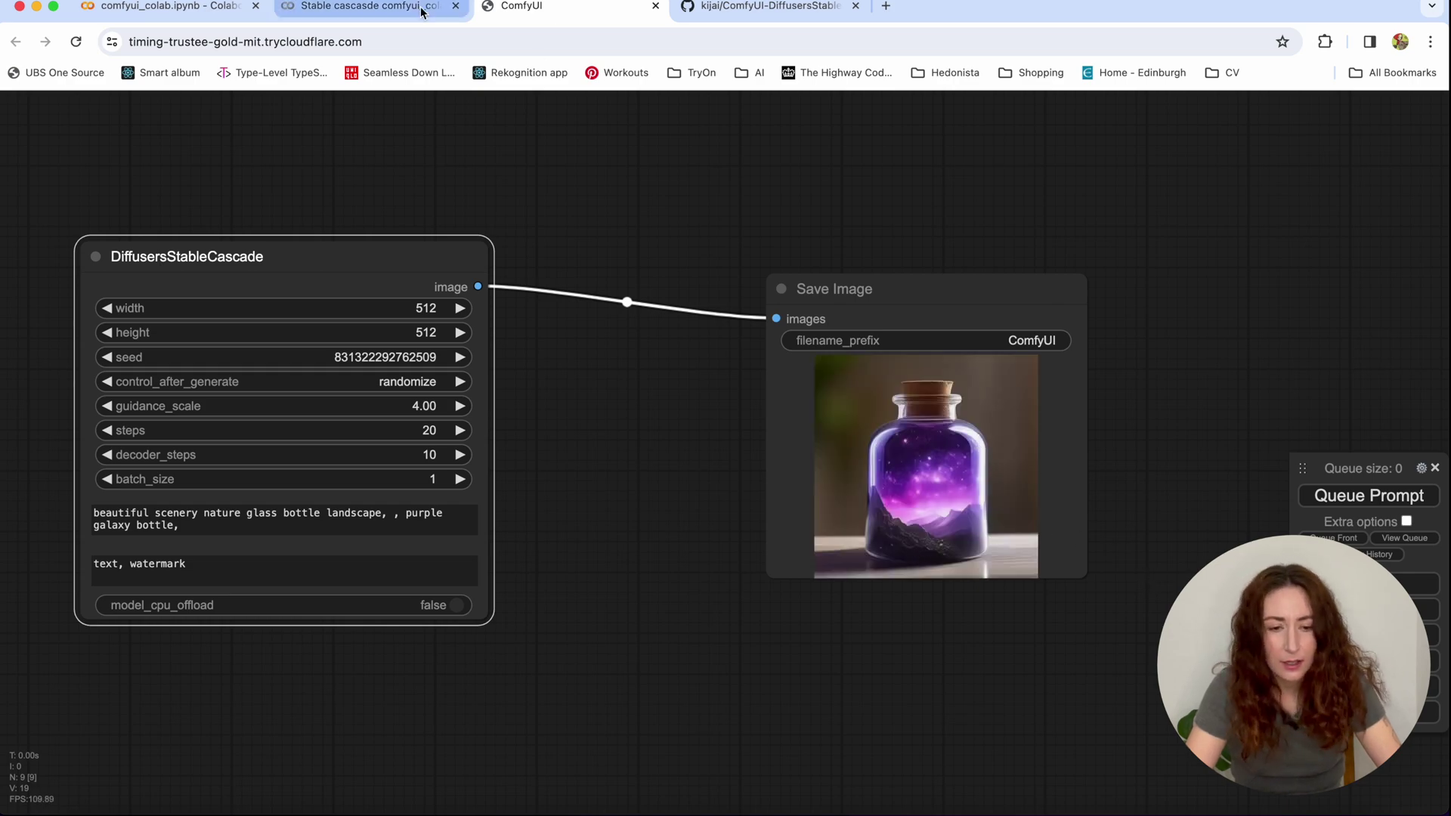
{"action": "left_click", "coordinate": [381, 9]}
{"action": "left_click", "coordinate": [250, 667]}
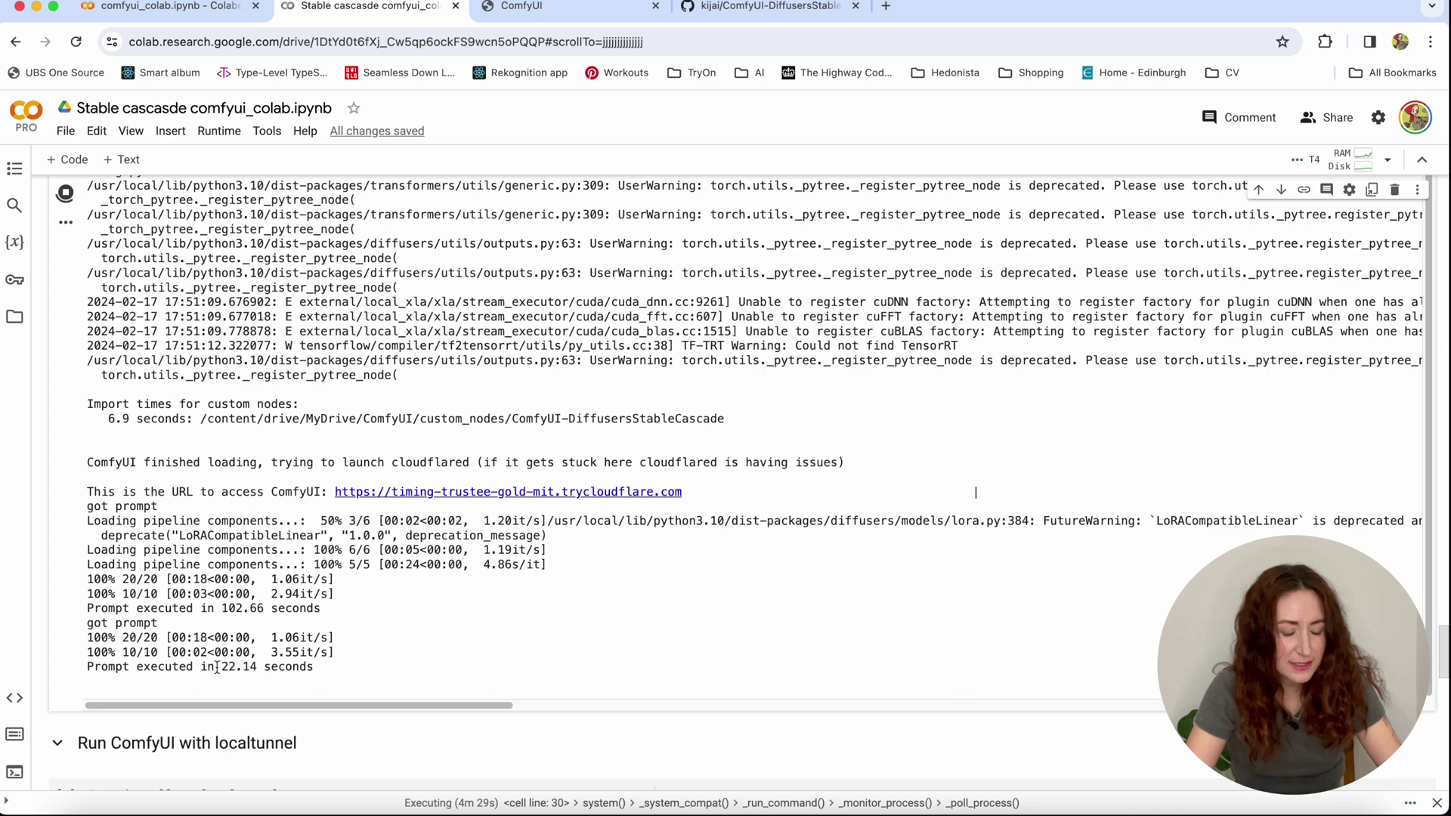
{"action": "left_click", "coordinate": [529, 8]}
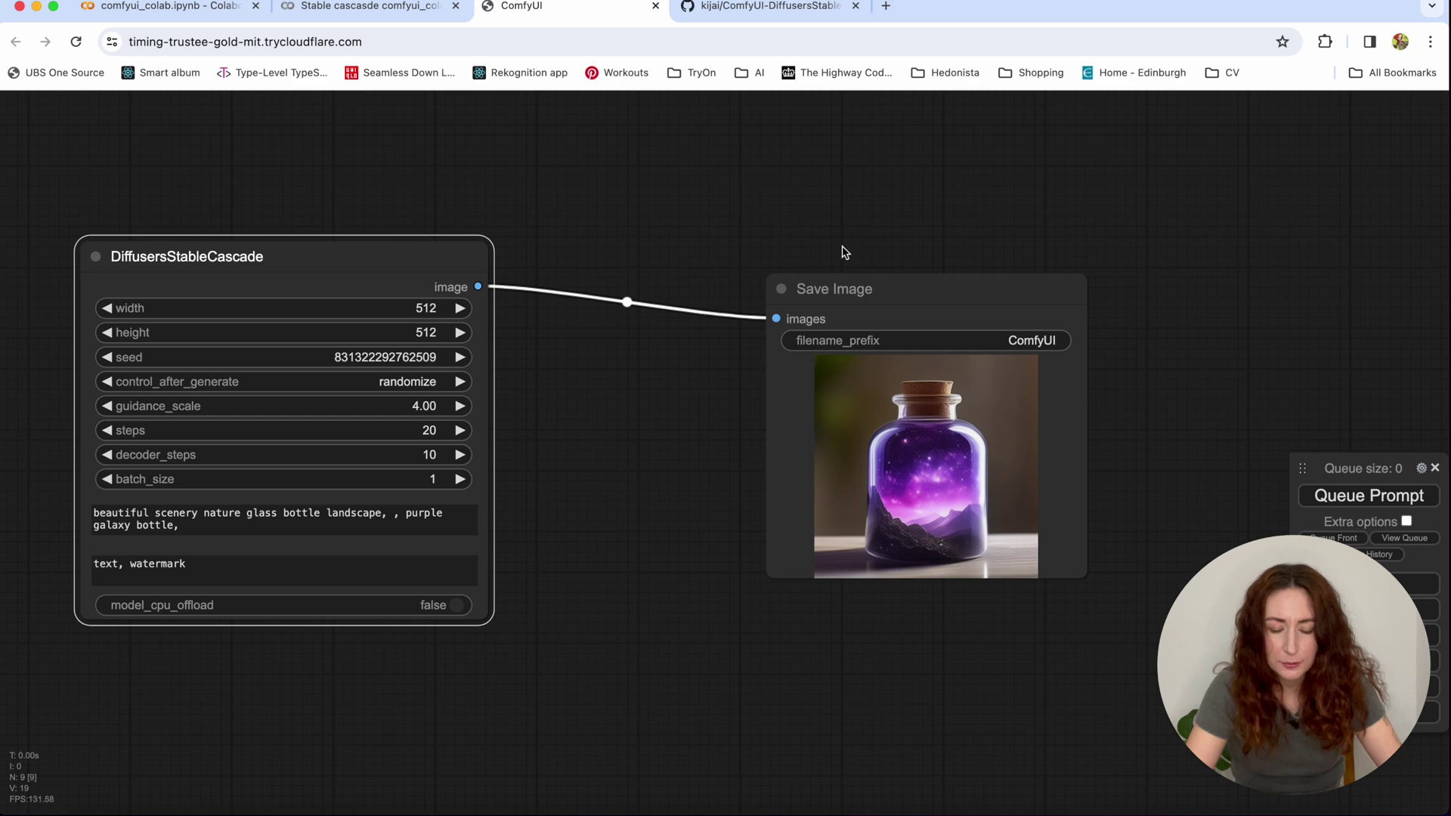
- Wrap both Stable Cascade nodes in a new group, after undoing a misplaced first attempt
{"action": "scroll", "coordinate": [773, 544], "scroll_direction": "down", "scroll_amount": 8}
{"action": "scroll", "coordinate": [772, 544], "scroll_direction": "up", "scroll_amount": 6}
{"action": "scroll", "coordinate": [772, 544], "scroll_direction": "up", "scroll_amount": 1}
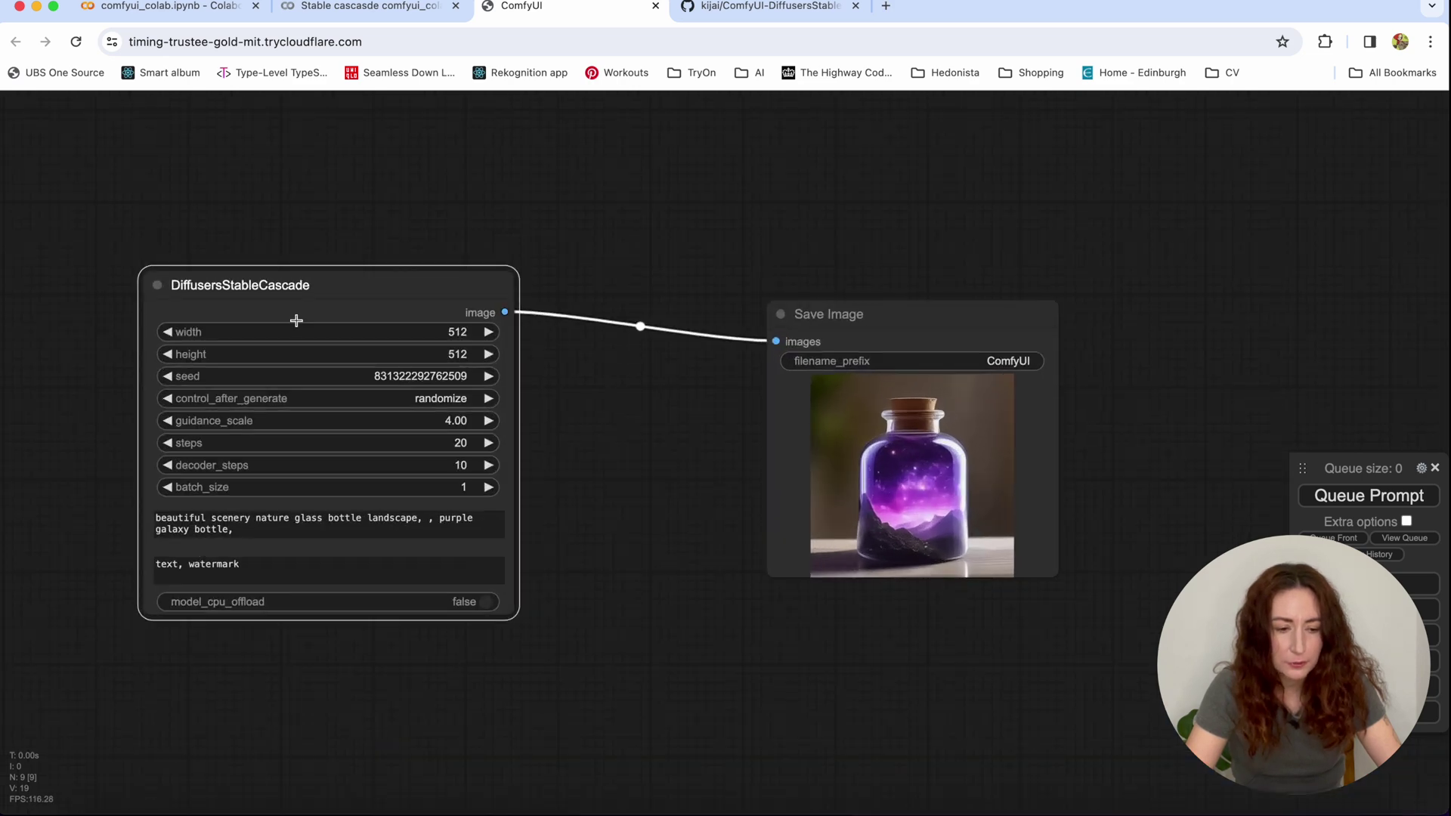
{"action": "right_click", "coordinate": [126, 204]}
{"action": "left_click", "coordinate": [163, 215]}
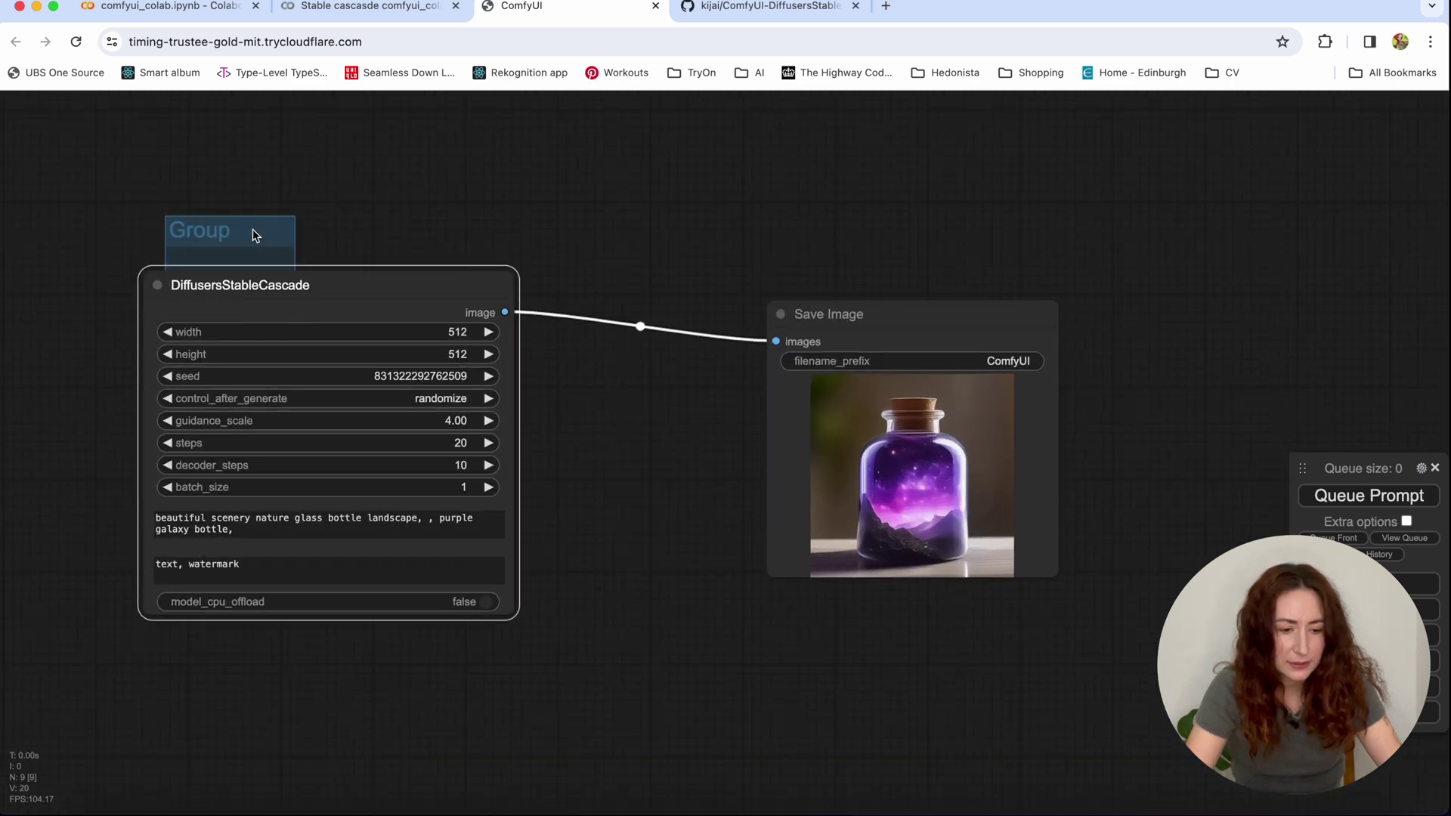
{"action": "left_click_drag", "start_coordinate": [252, 233], "coordinate": [237, 197]}
{"action": "key", "text": "super+z"}
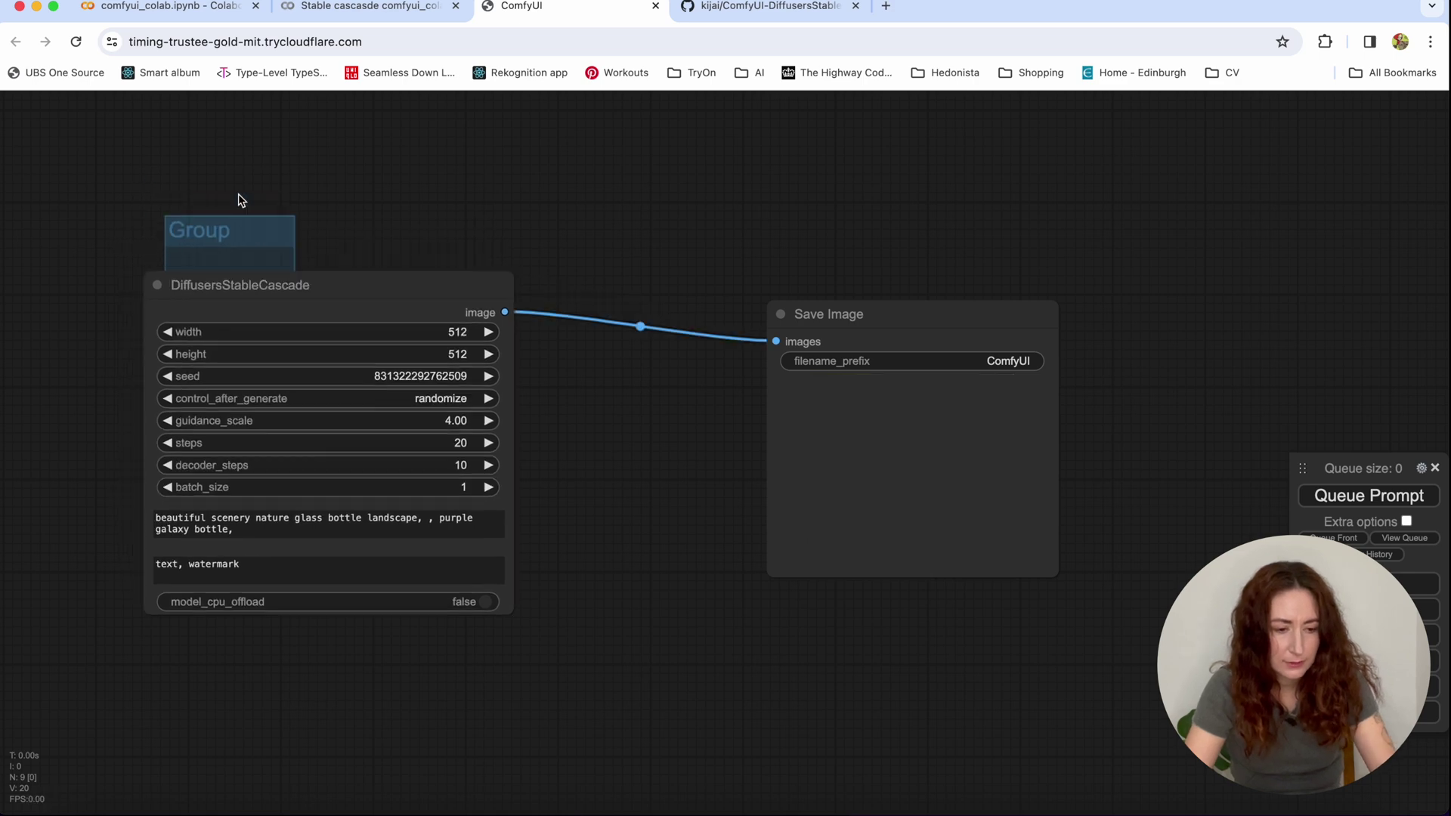
{"action": "key", "text": "super+z"}
{"action": "right_click", "coordinate": [89, 155]}
{"action": "left_click", "coordinate": [133, 176]}
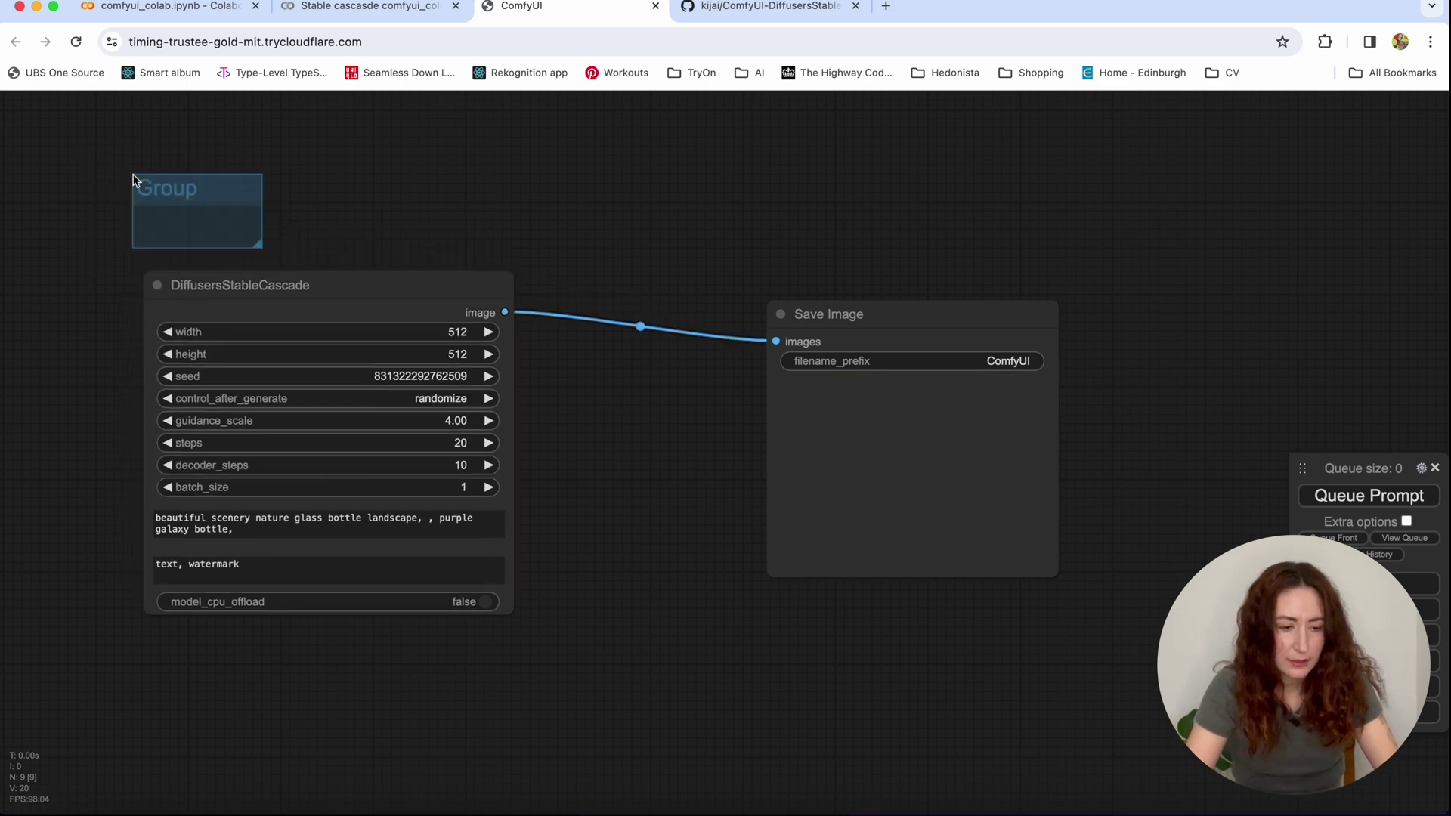
{"action": "left_click_drag", "start_coordinate": [259, 247], "coordinate": [1162, 710]}
- Bypass the Stable Cascade group and set the checkpoint group's nodes to Always
{"action": "right_click", "coordinate": [788, 176]}
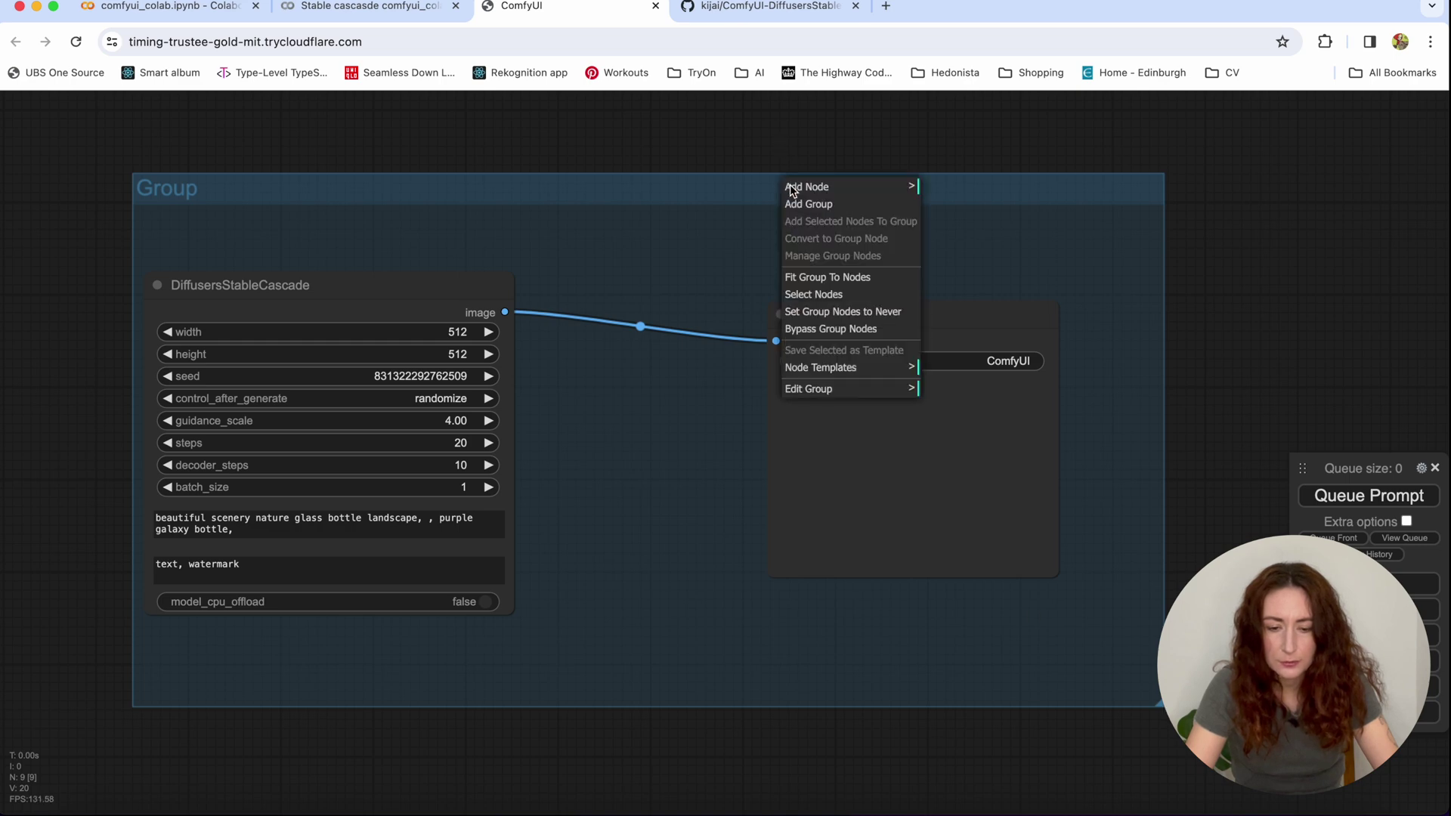
{"action": "left_click", "coordinate": [828, 327]}
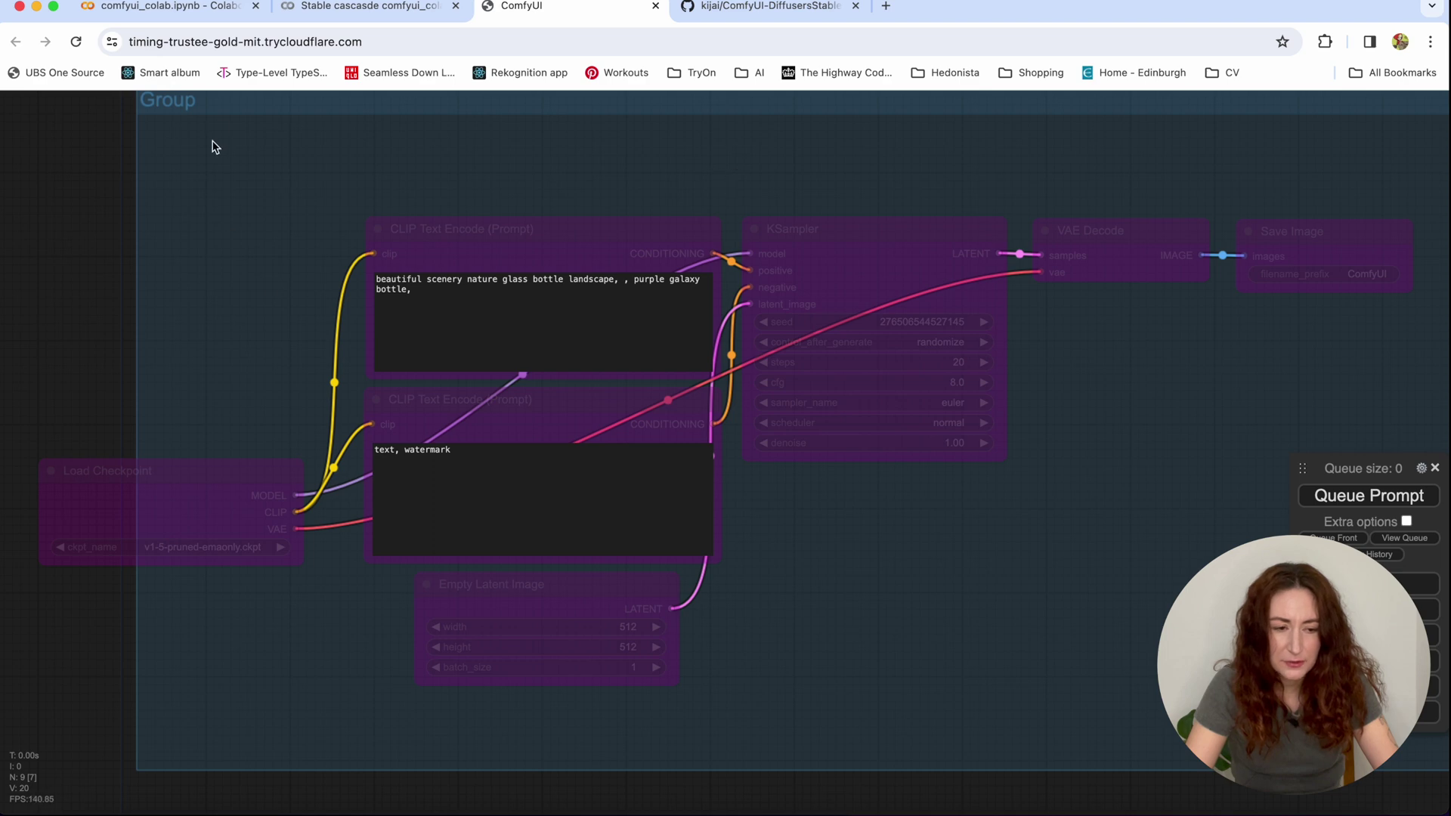
{"action": "right_click", "coordinate": [224, 108]}
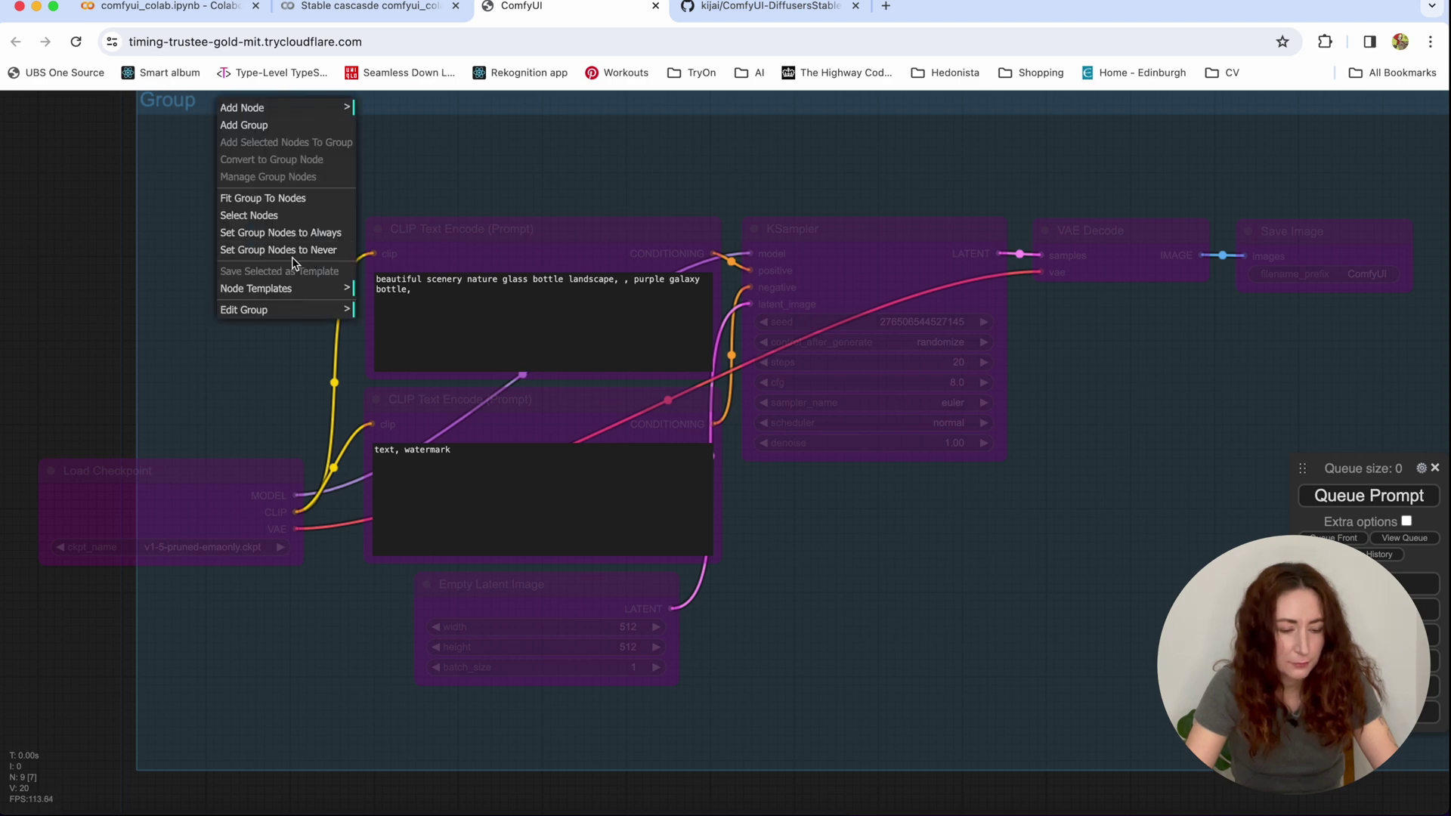
{"action": "left_click", "coordinate": [277, 233]}
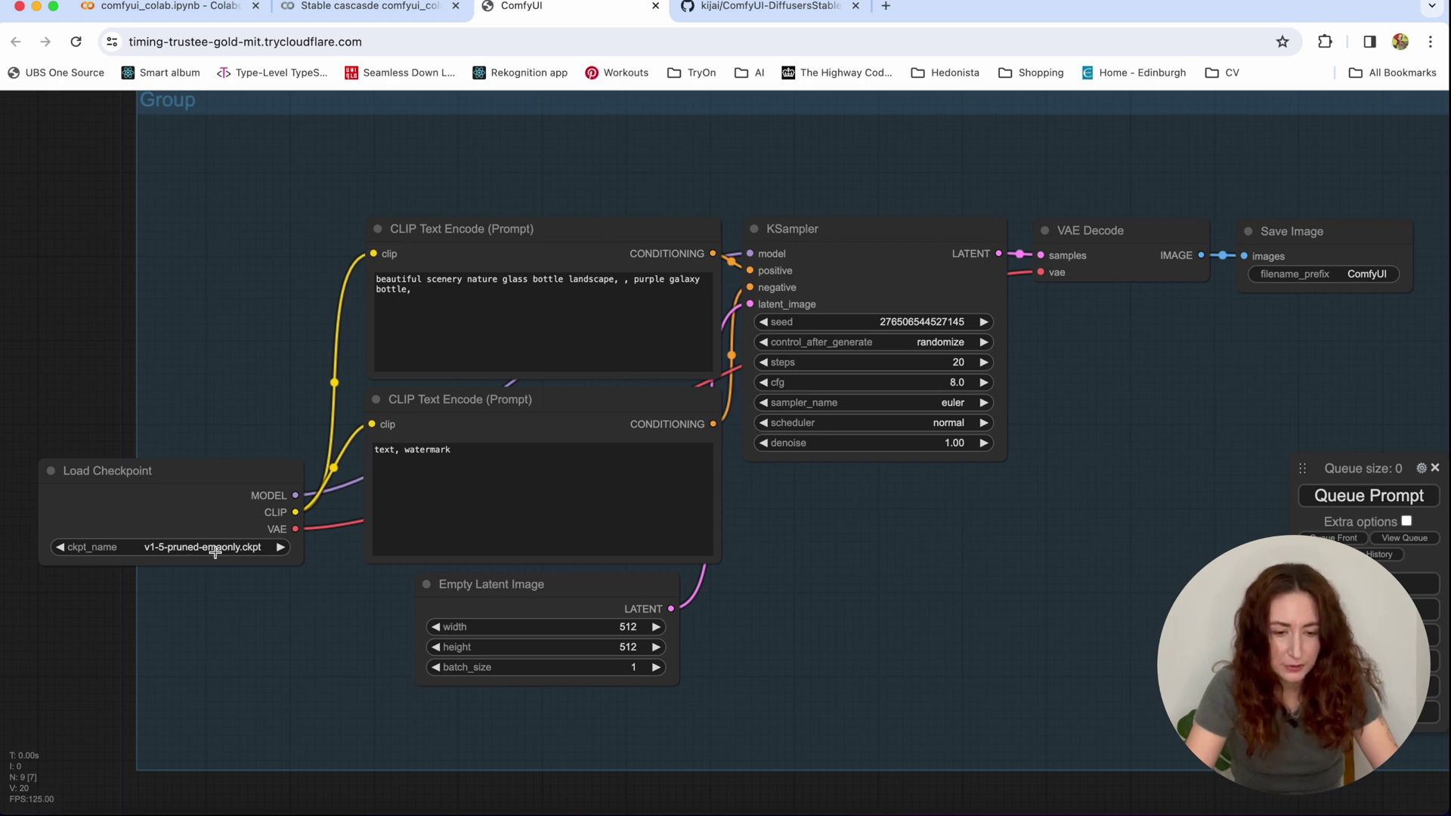
- Queue the purple galaxy bottle prompt on the v1-5 checkpoint workflow
{"action": "left_click", "coordinate": [463, 324]}
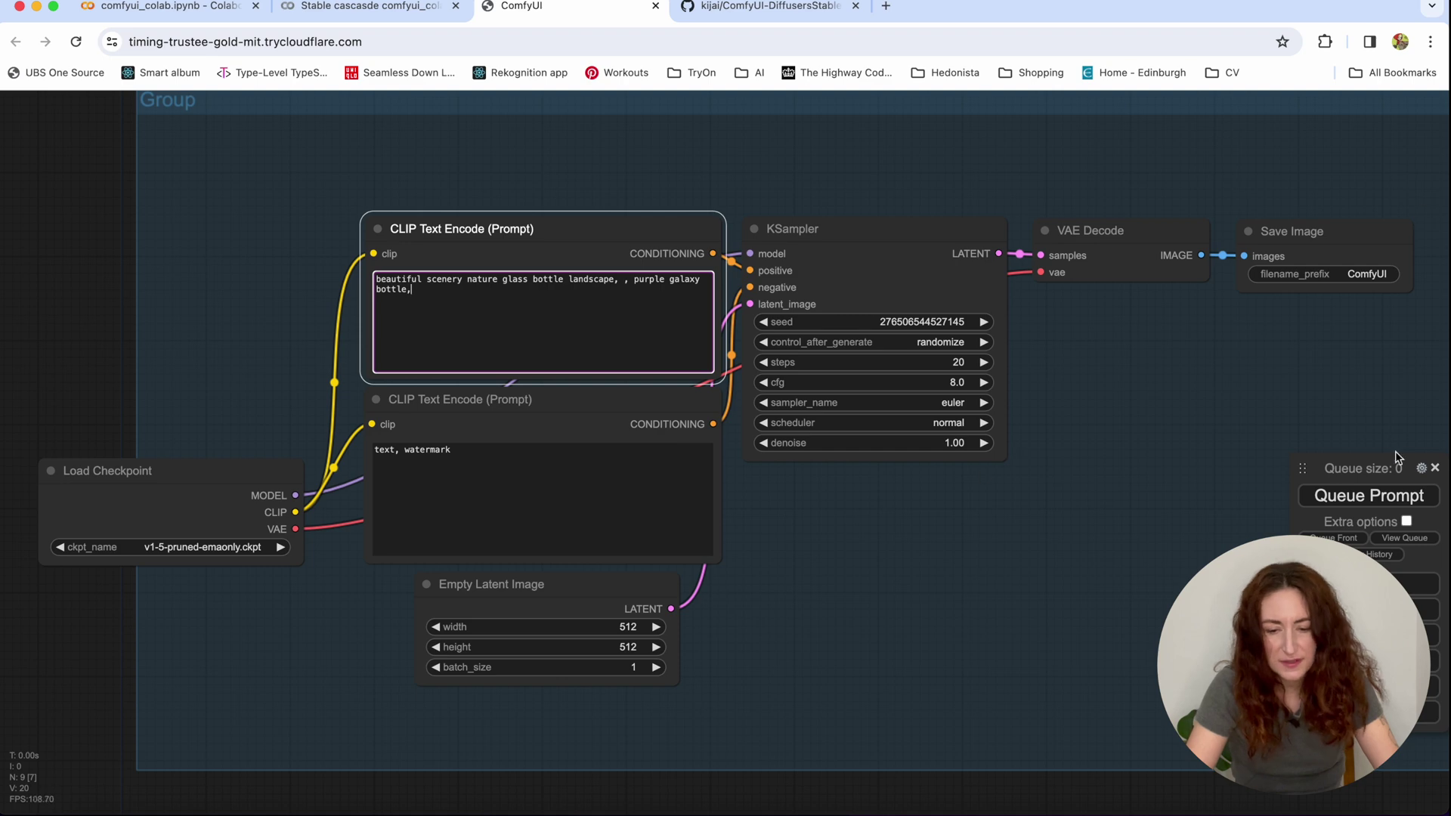
{"action": "left_click", "coordinate": [1369, 499]}
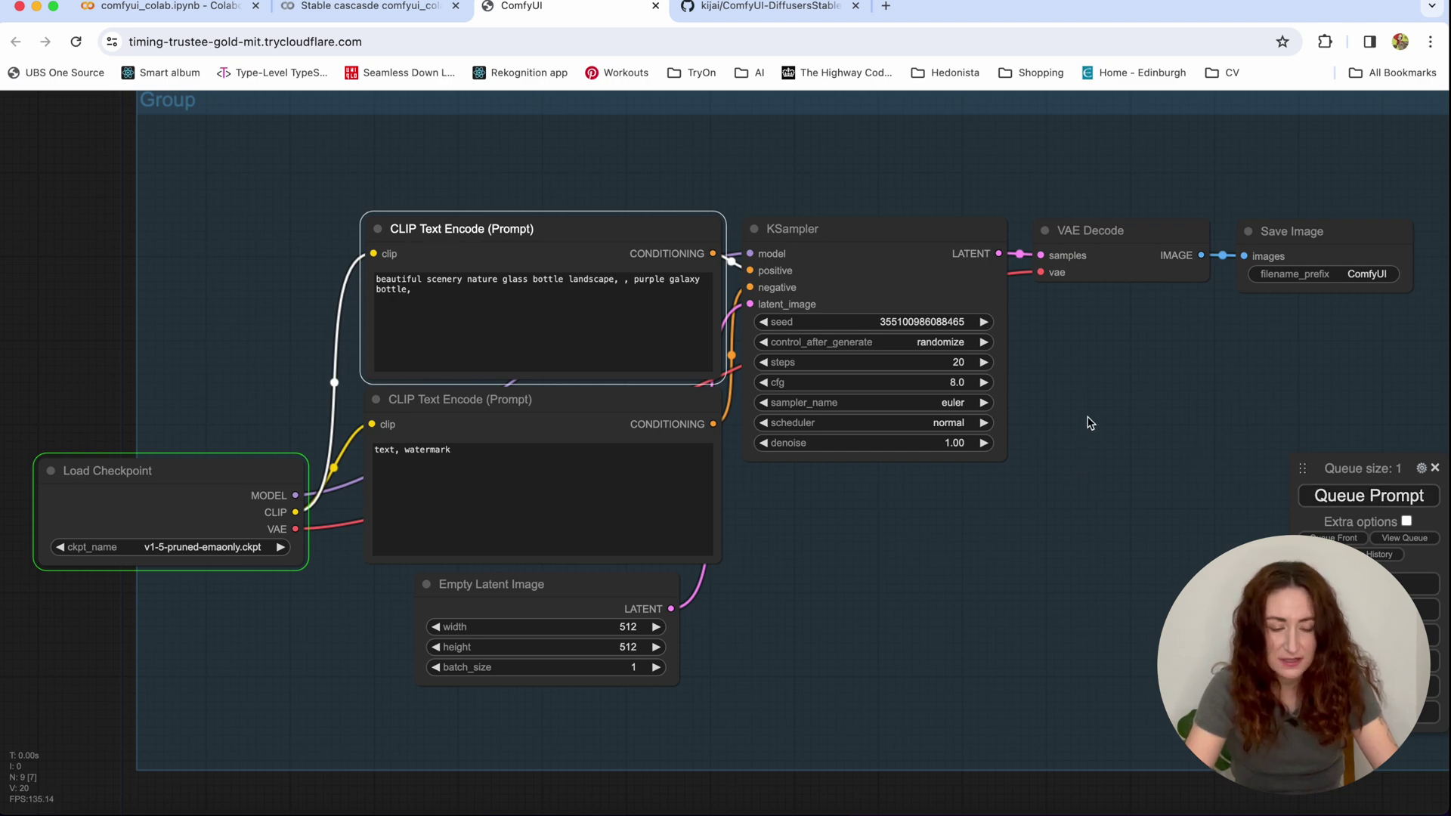
{"action": "scroll", "coordinate": [1198, 416], "scroll_direction": "right", "scroll_amount": 3}
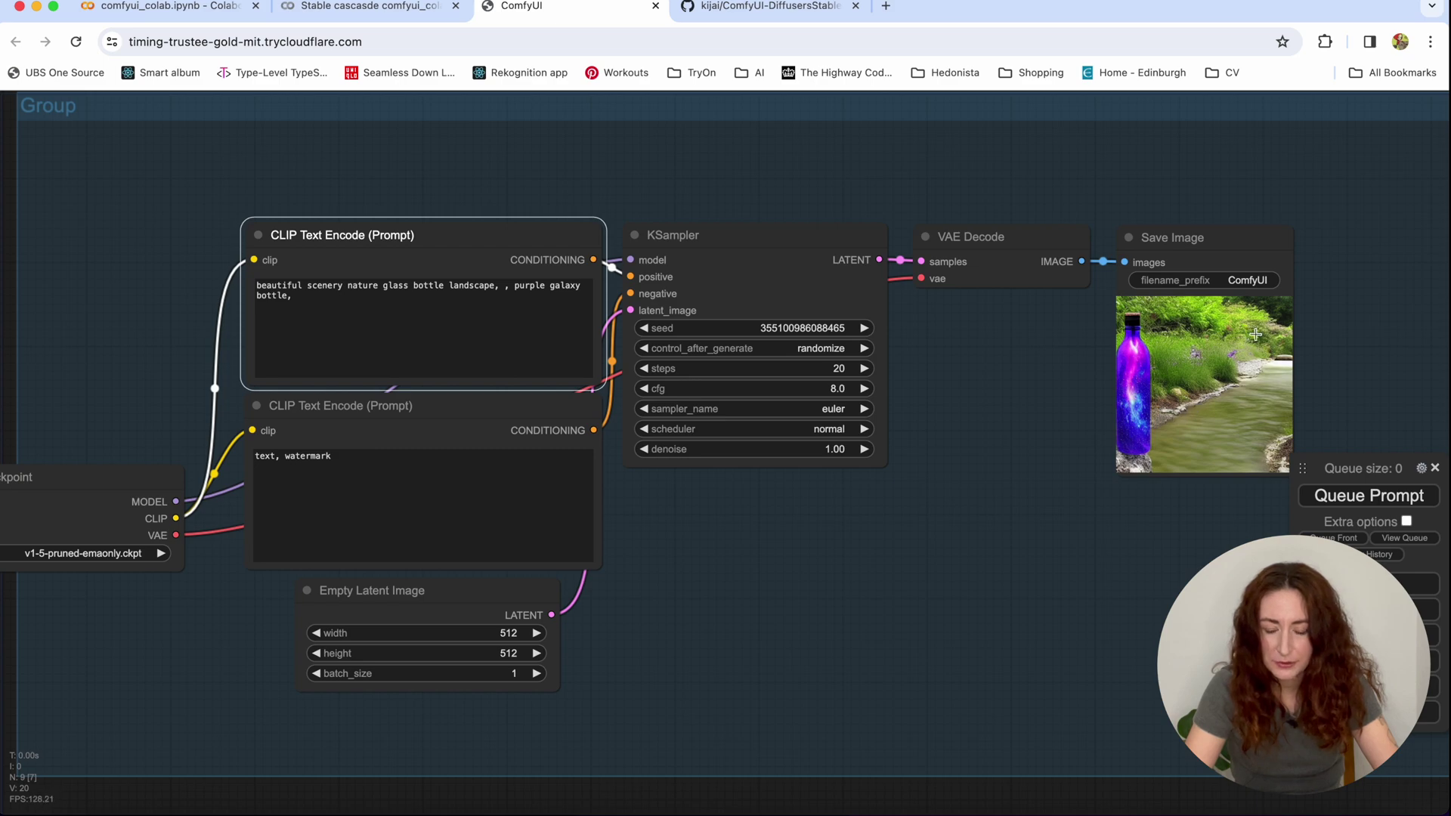
{"action": "left_click", "coordinate": [369, 6]}
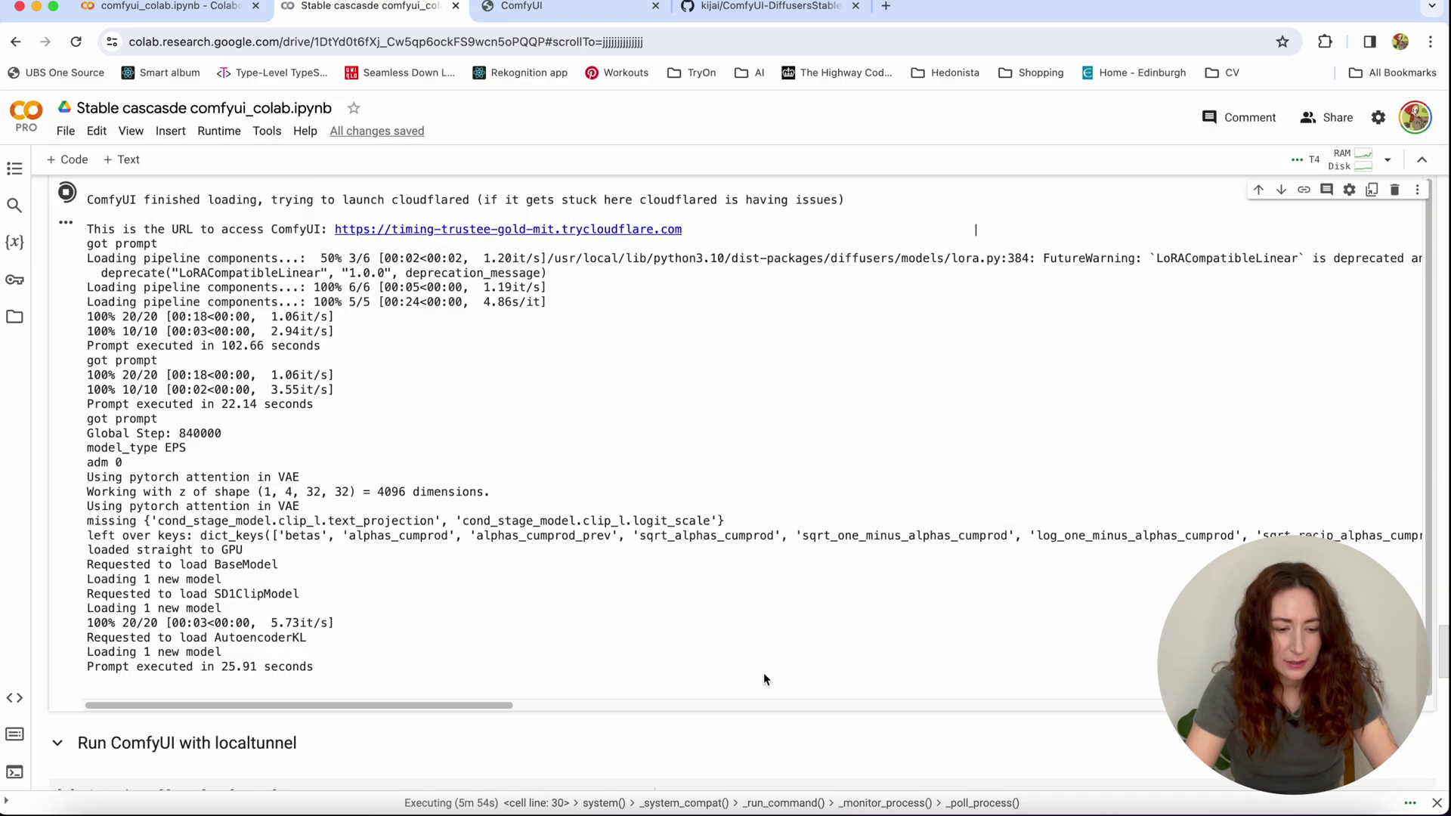
- In the Colab log, mark the 25.91 s run and the earlier 22.14 s Cascade run
{"action": "left_click_drag", "start_coordinate": [225, 668], "coordinate": [312, 672]}
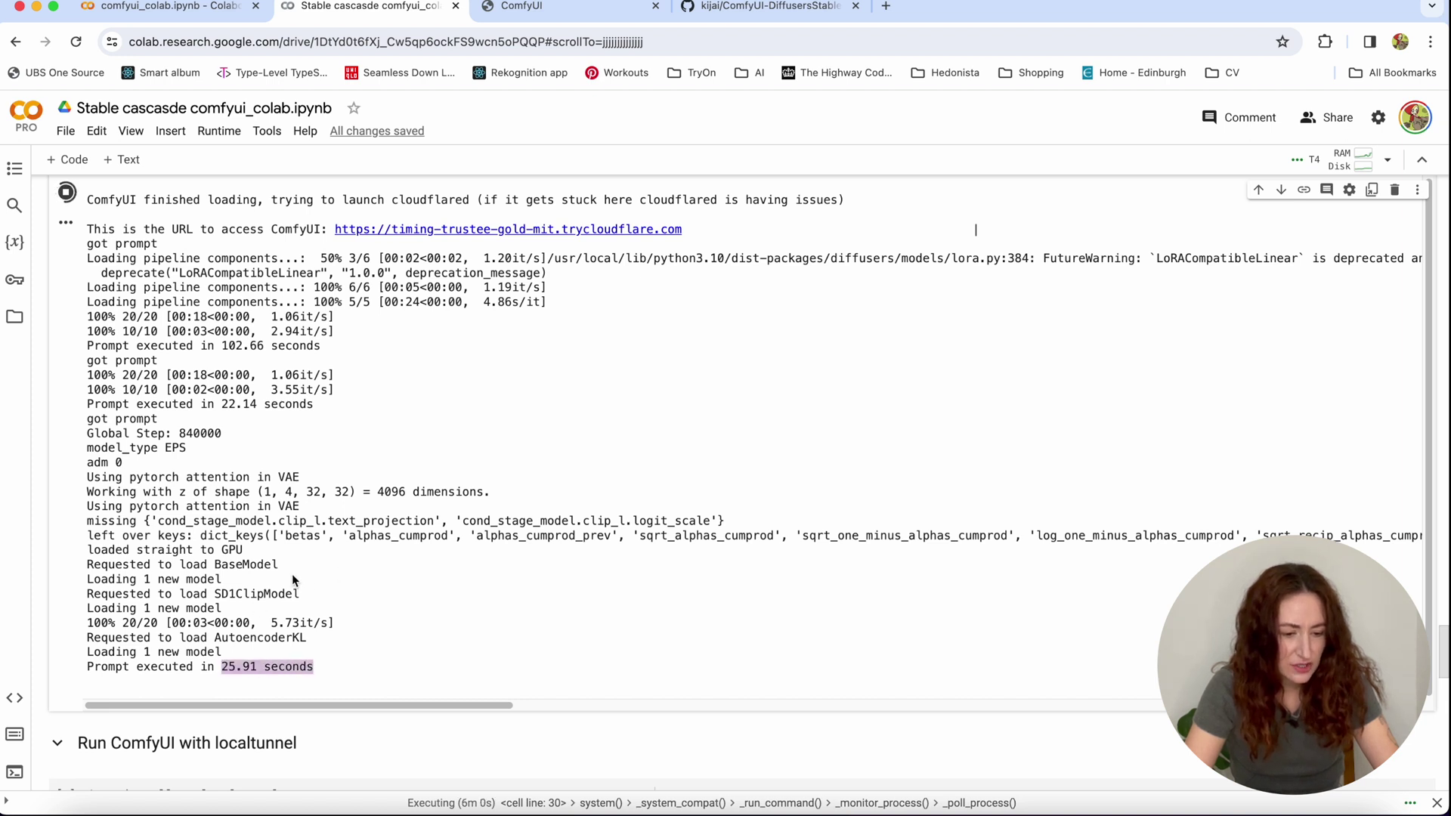
{"action": "scroll", "coordinate": [239, 456], "scroll_direction": "up", "scroll_amount": 3}
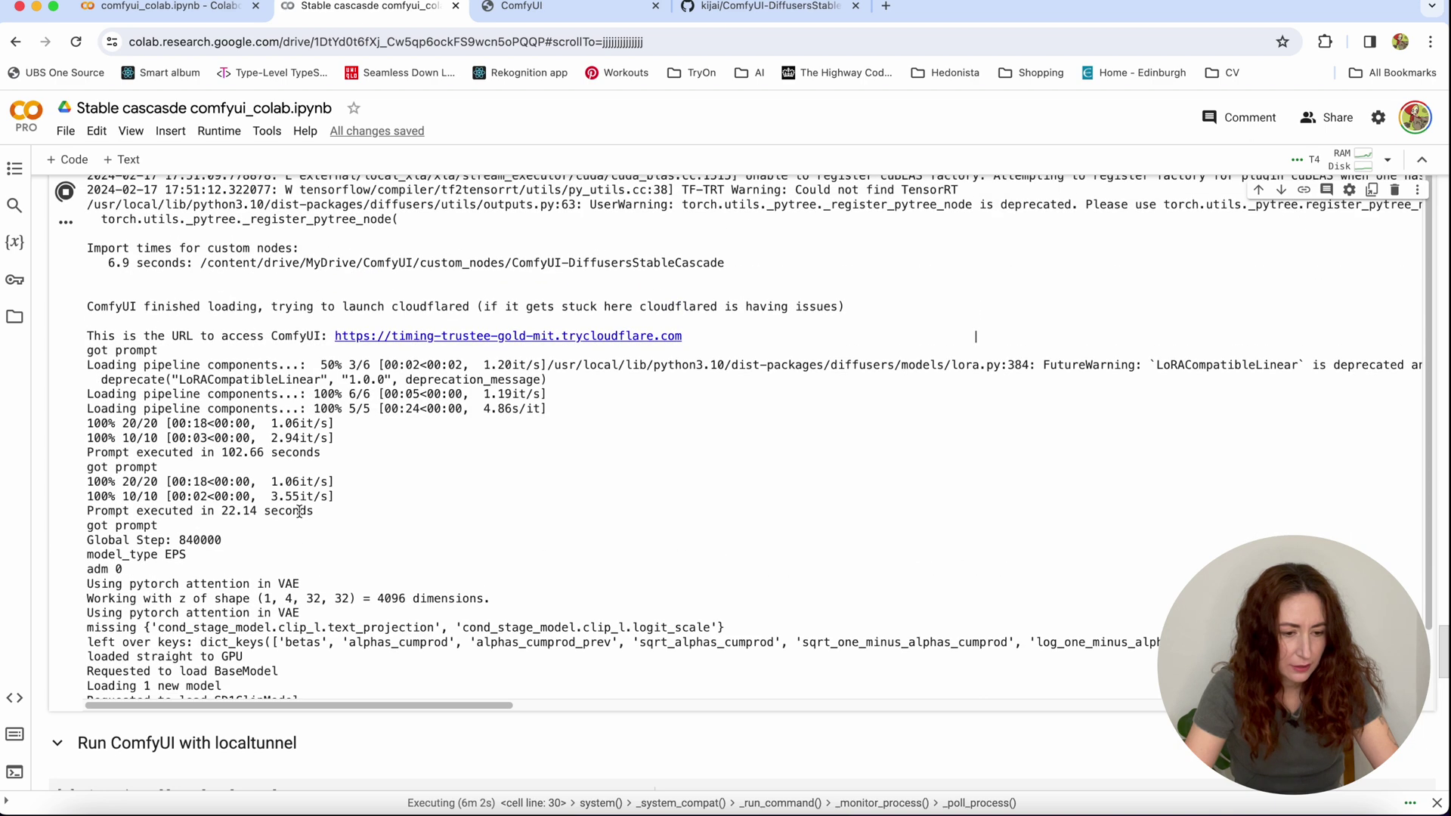
{"action": "scroll", "coordinate": [297, 510], "scroll_direction": "down", "scroll_amount": 3}
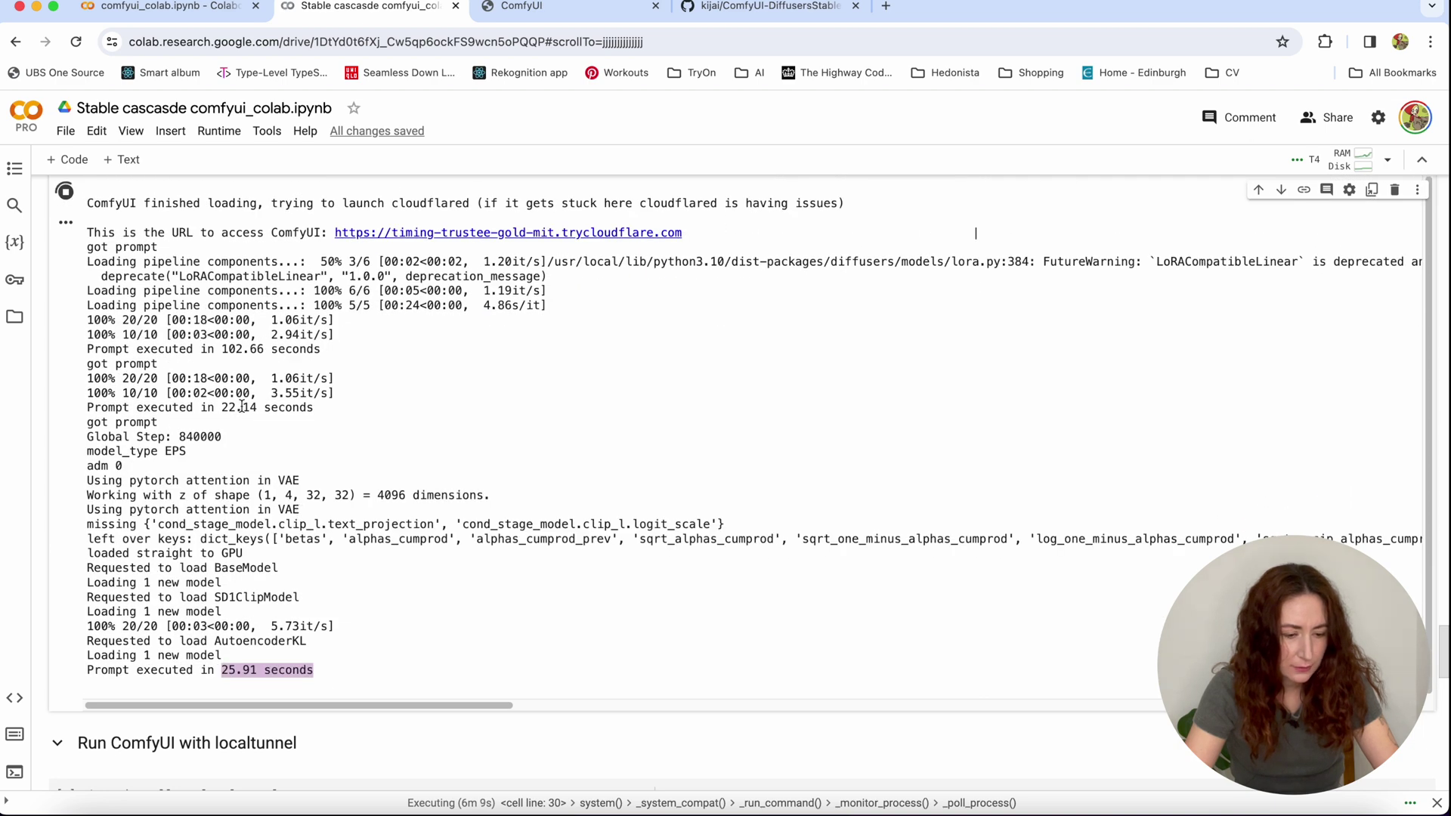
{"action": "left_click_drag", "start_coordinate": [221, 408], "coordinate": [257, 407]}
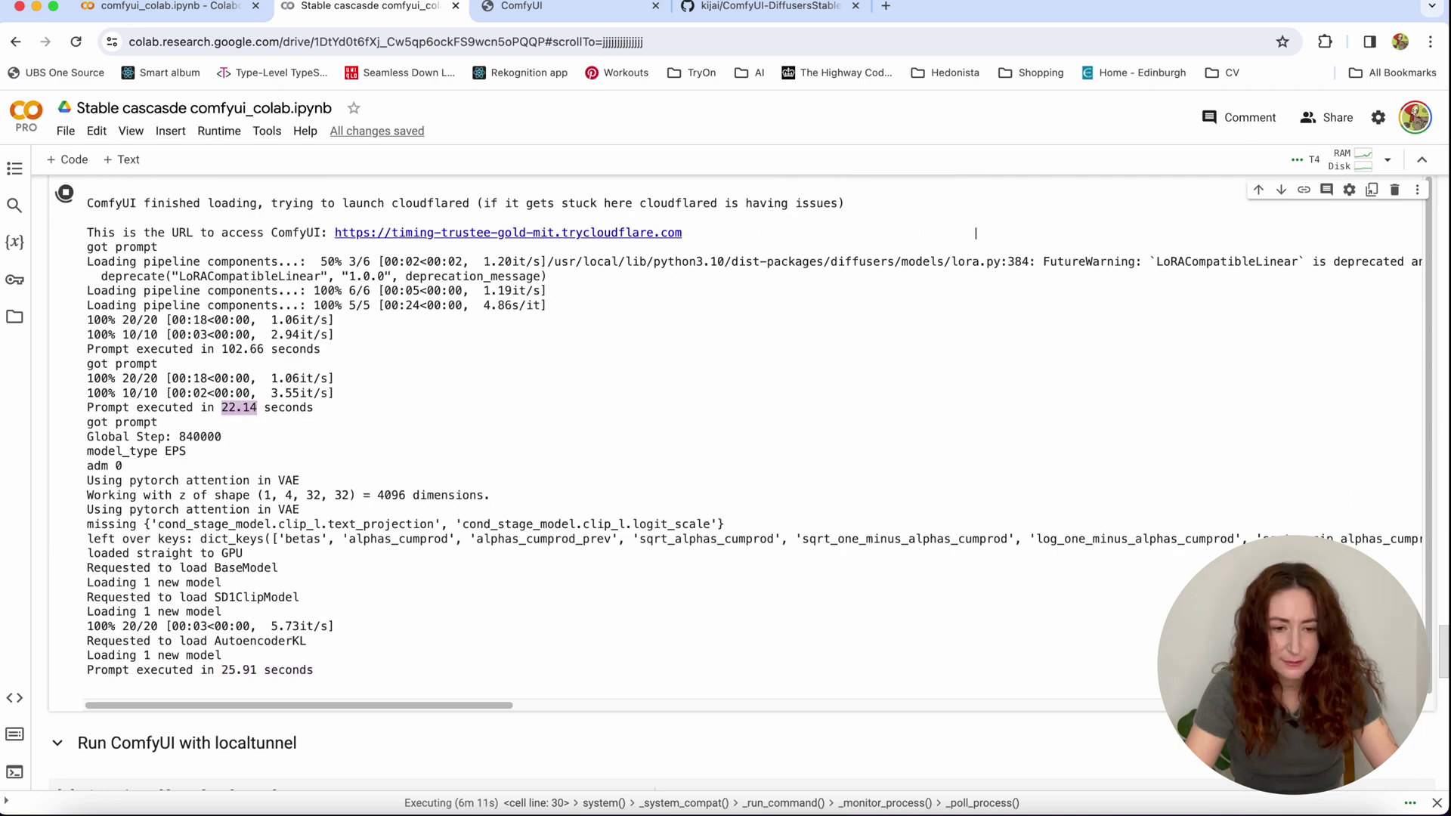
{"action": "left_click", "coordinate": [461, 532]}
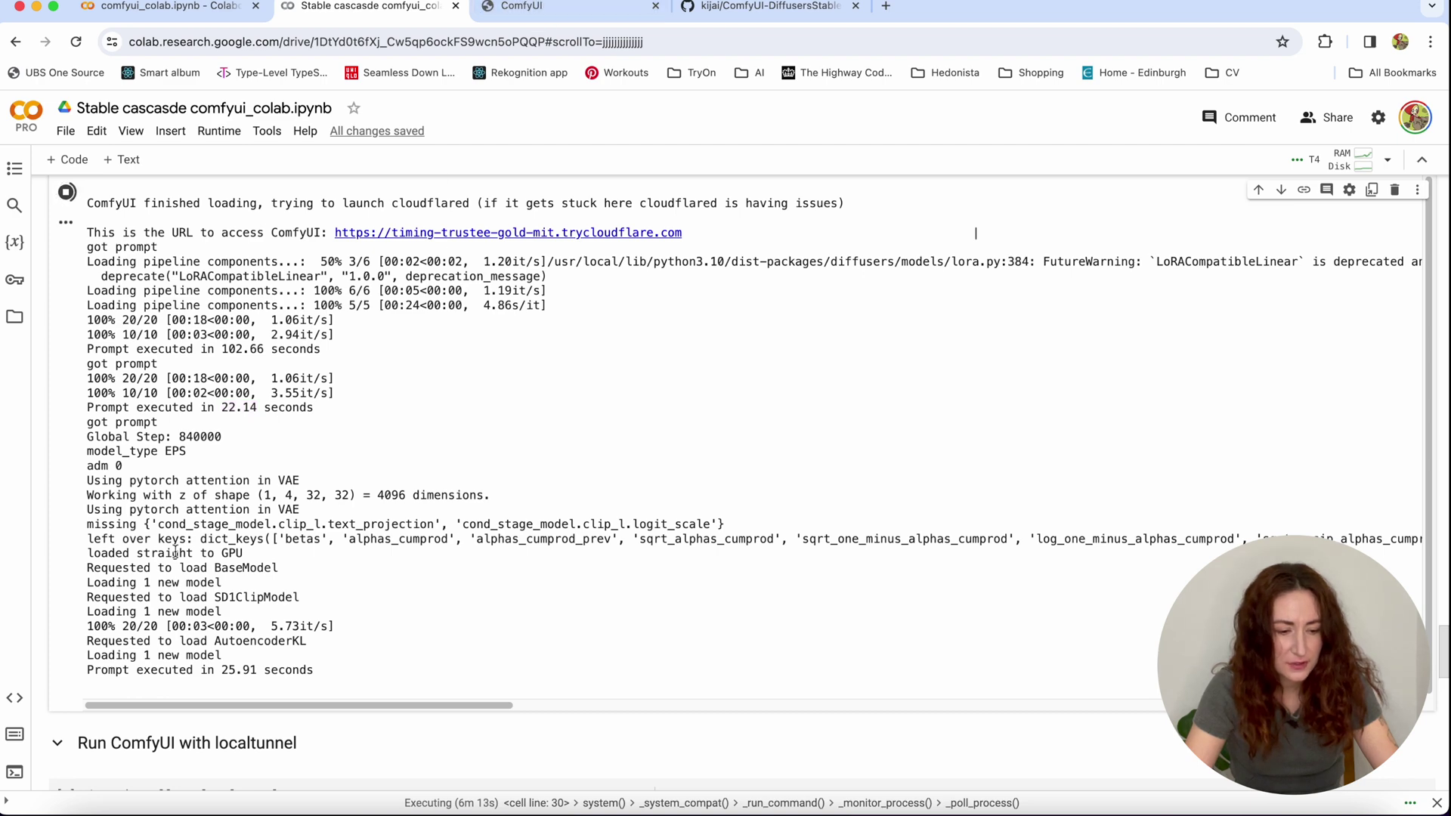
{"action": "left_click", "coordinate": [598, 9]}
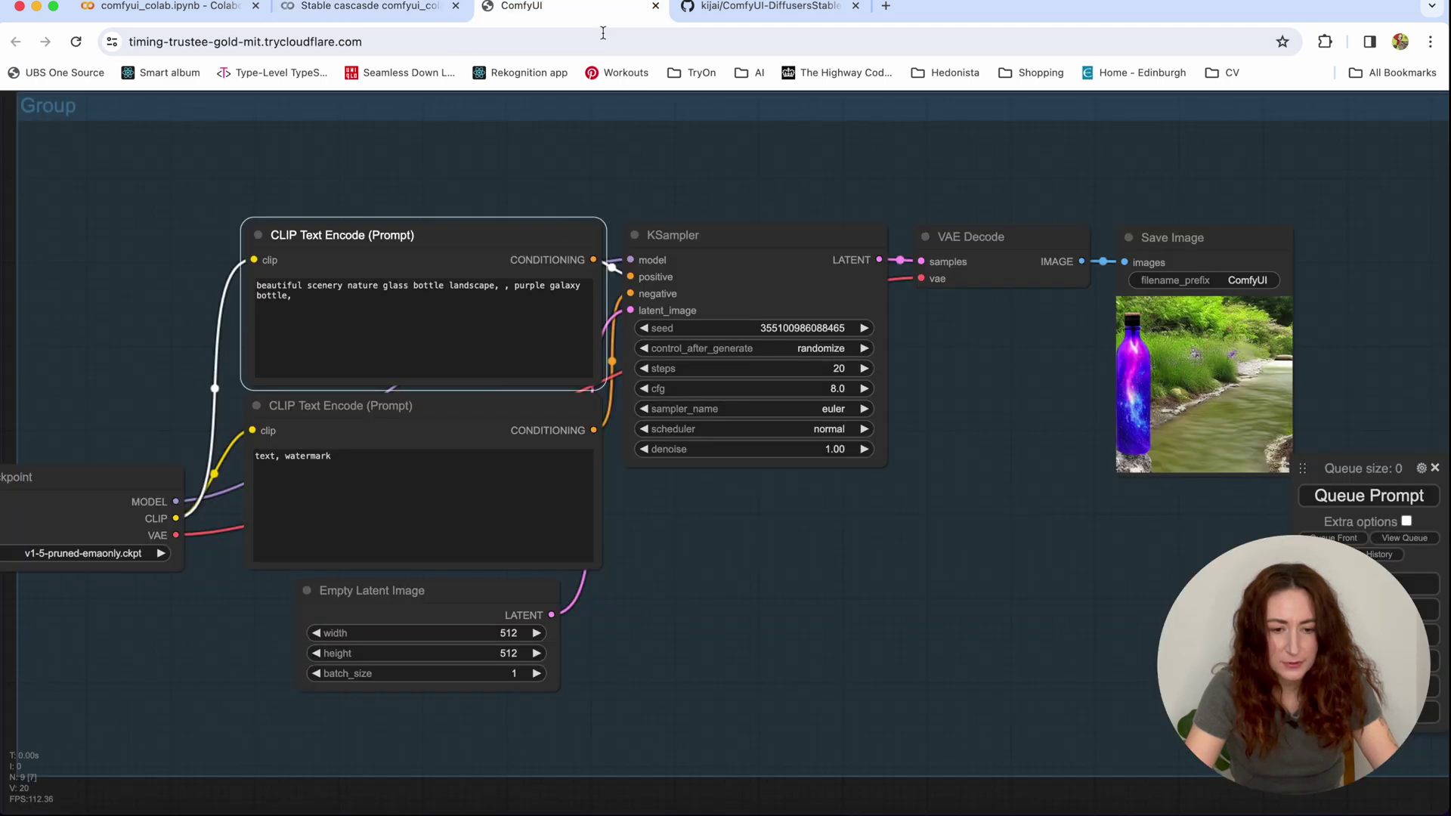
- Rerun the checkpoint workflow and mark its 3.62-second time in the Colab log
{"action": "left_click", "coordinate": [1380, 499]}
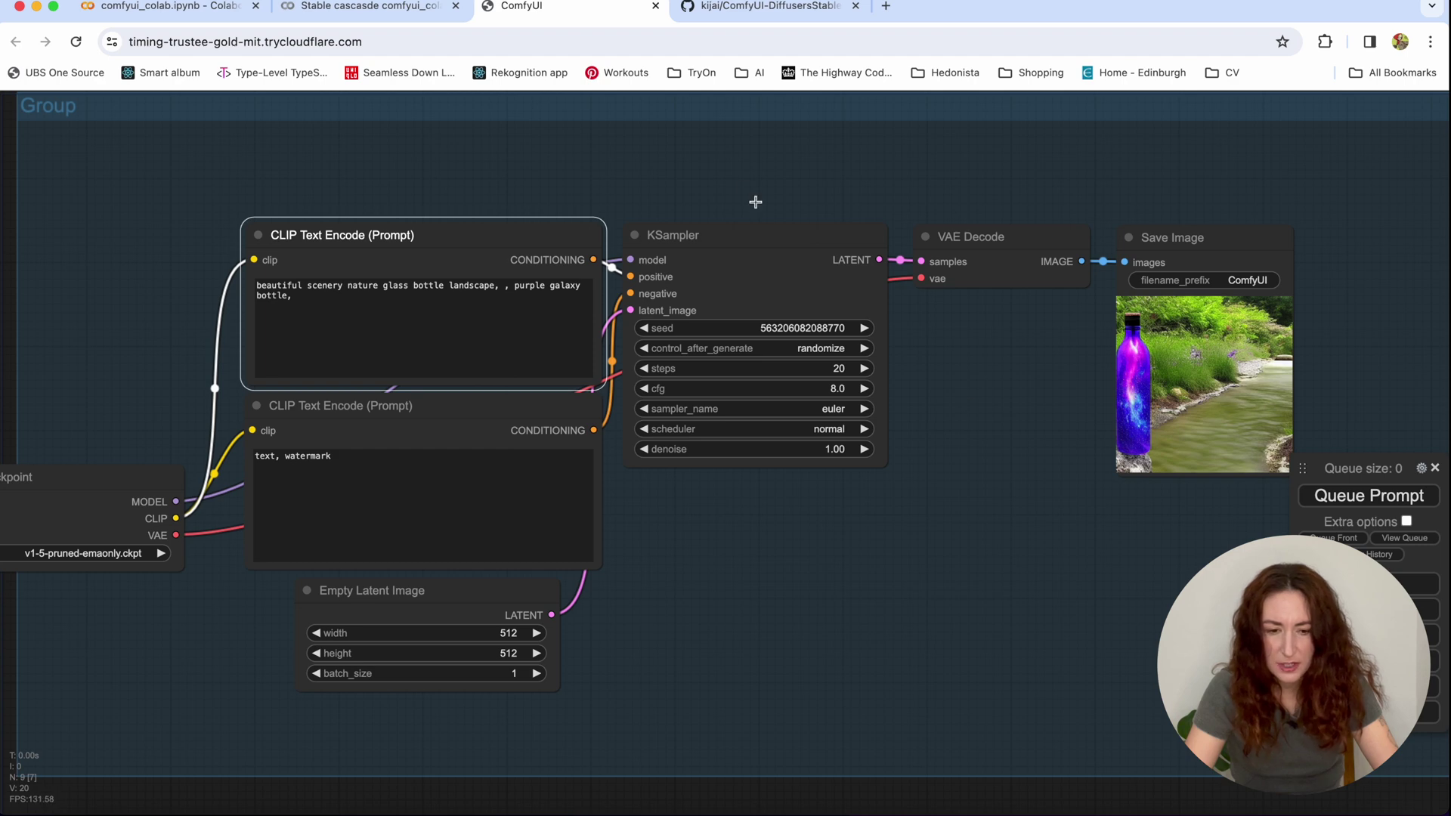
{"action": "left_click", "coordinate": [363, 6]}
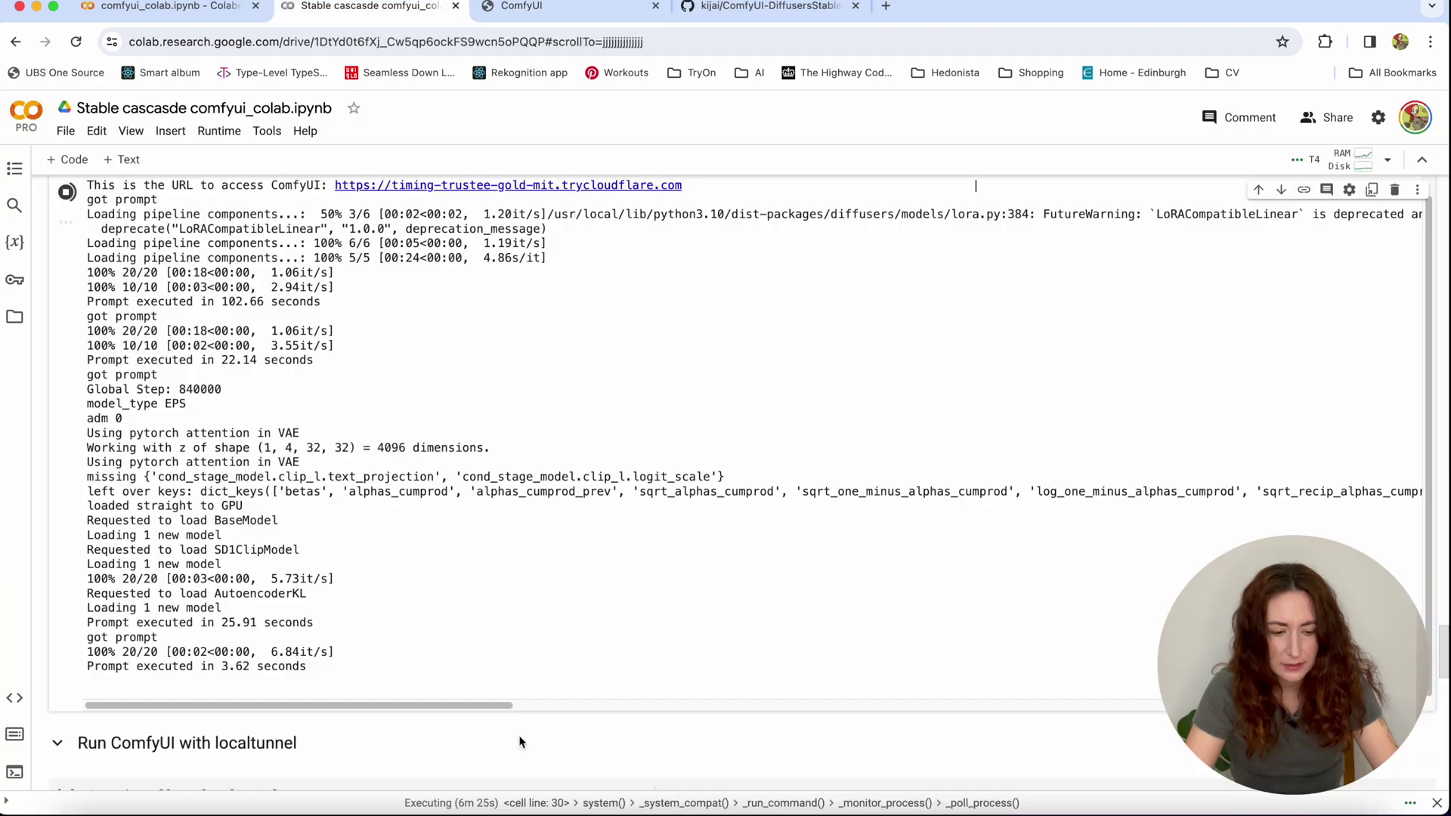
{"action": "double_click", "coordinate": [235, 666]}
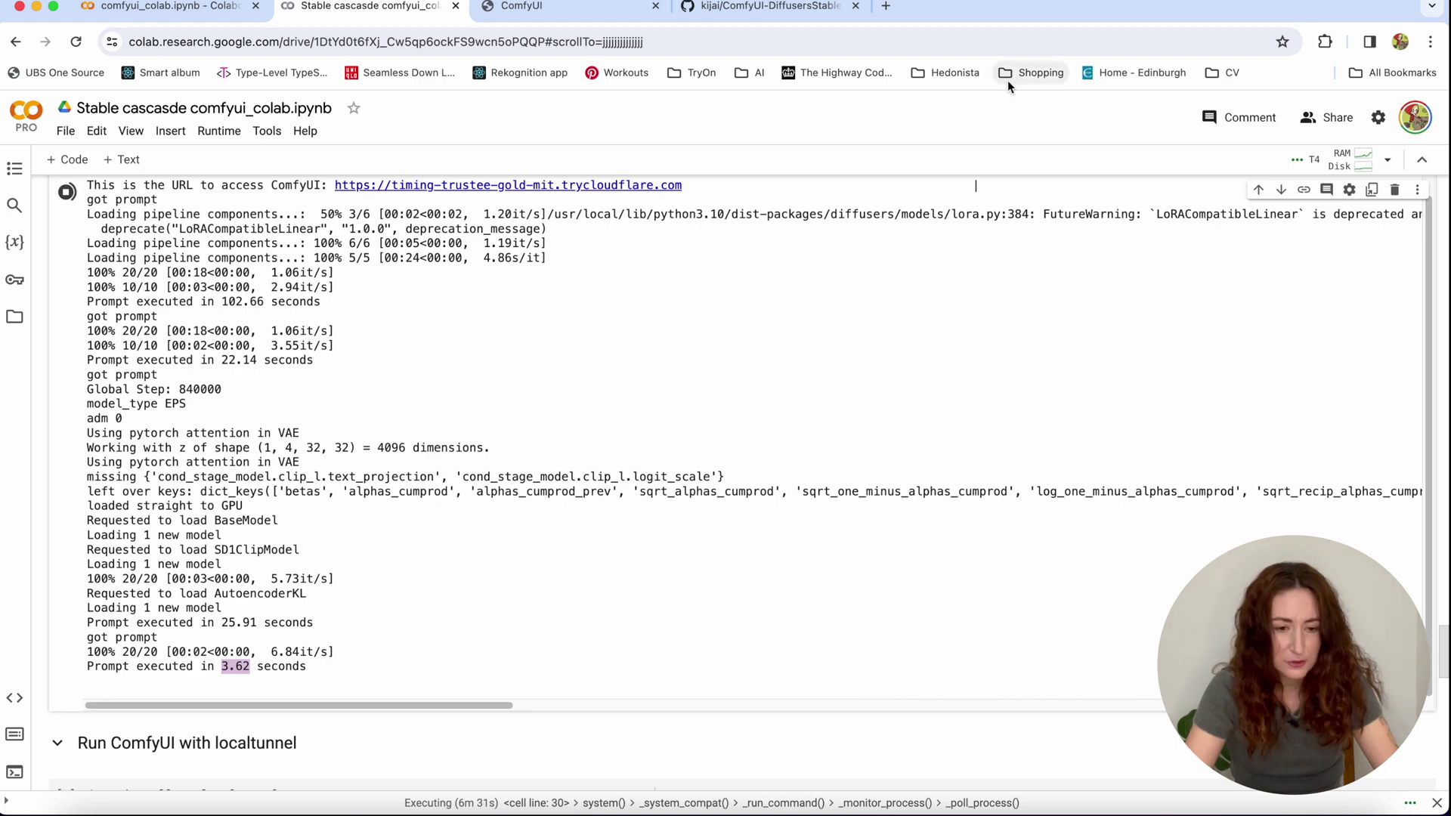
{"action": "left_click", "coordinate": [572, 19]}
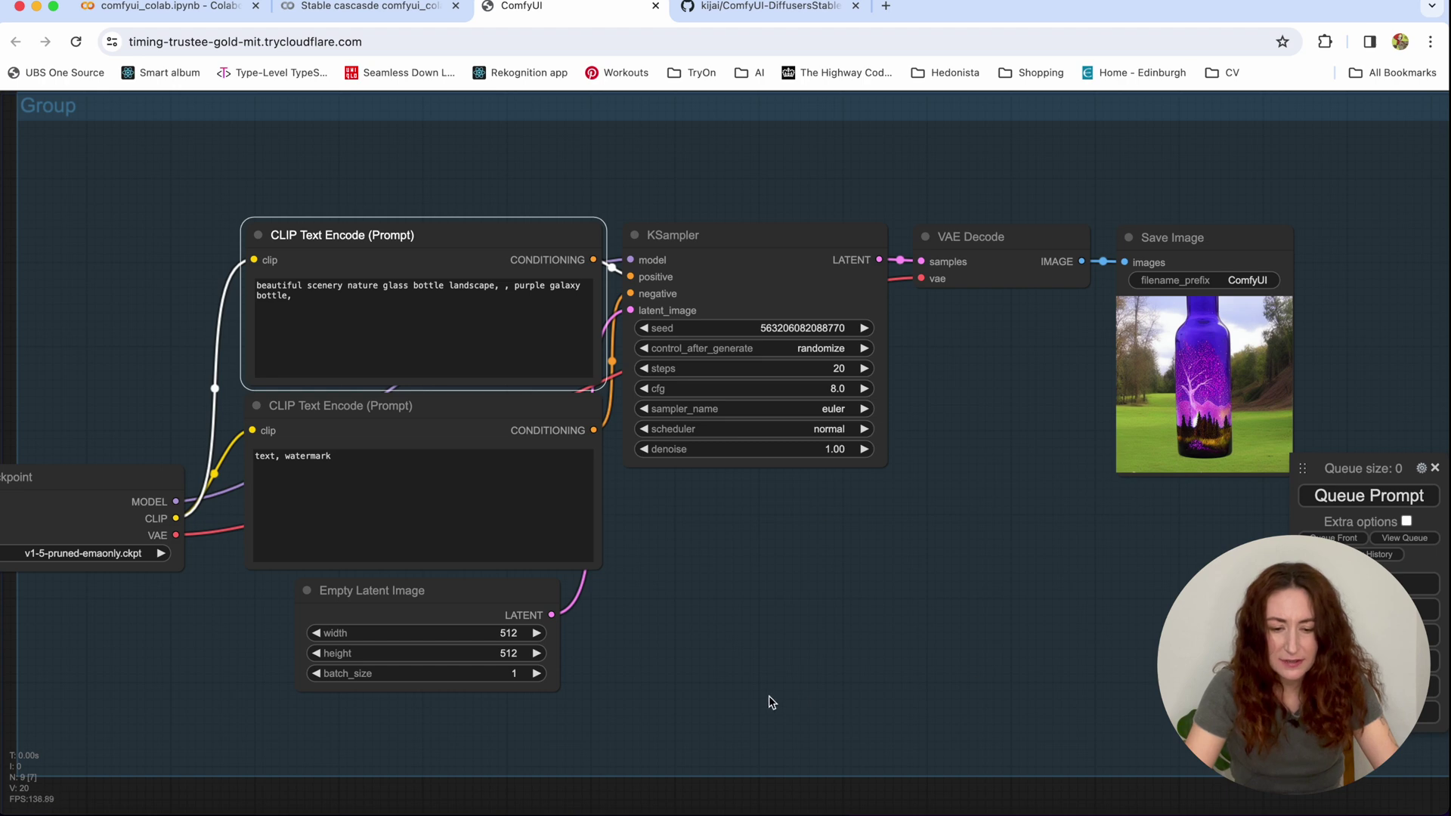
- Select sd_xl_base_1.0.safetensors in the Load Checkpoint node
{"action": "left_click_drag", "start_coordinate": [126, 635], "coordinate": [298, 635]}
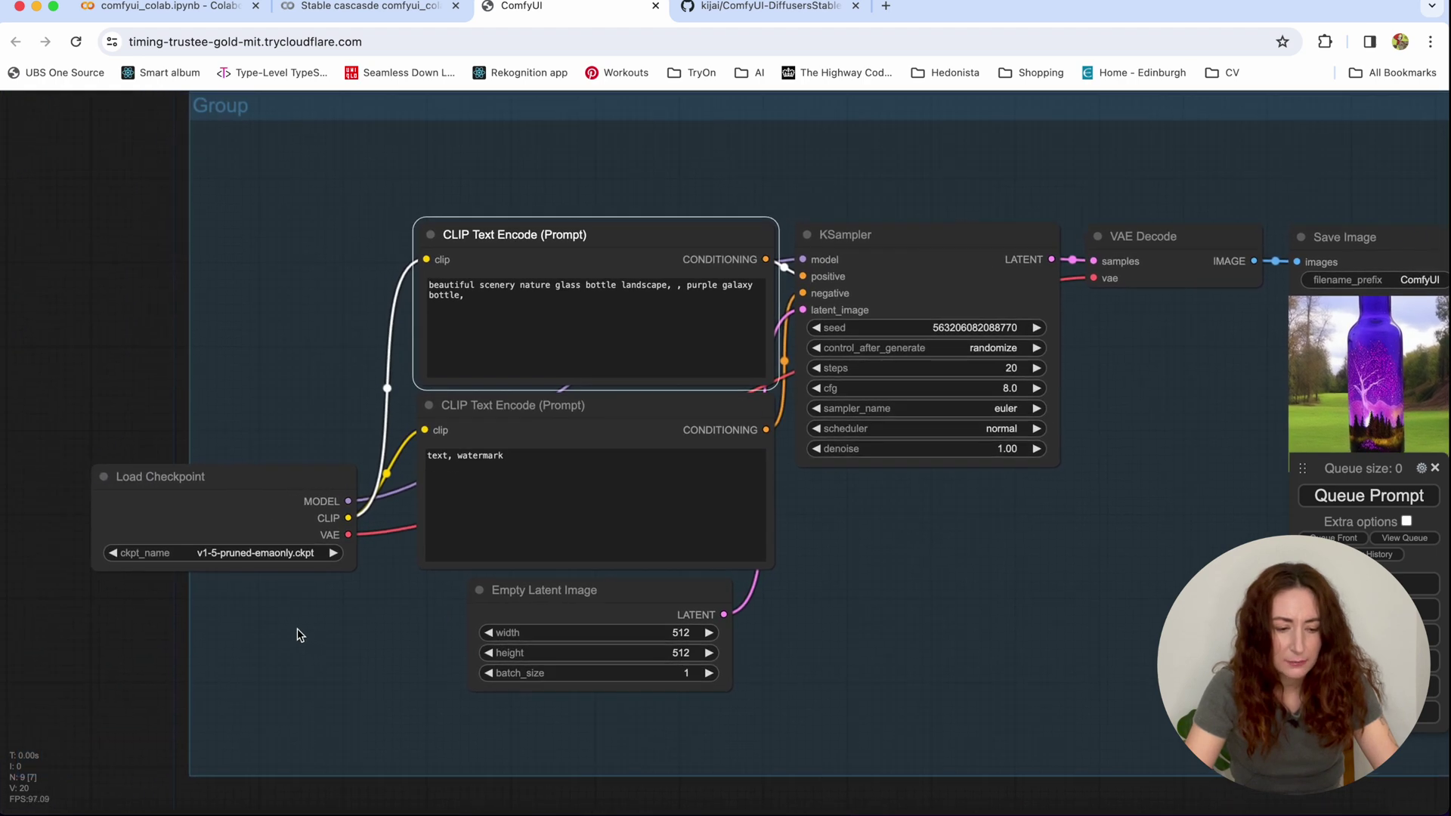
{"action": "left_click", "coordinate": [334, 553]}
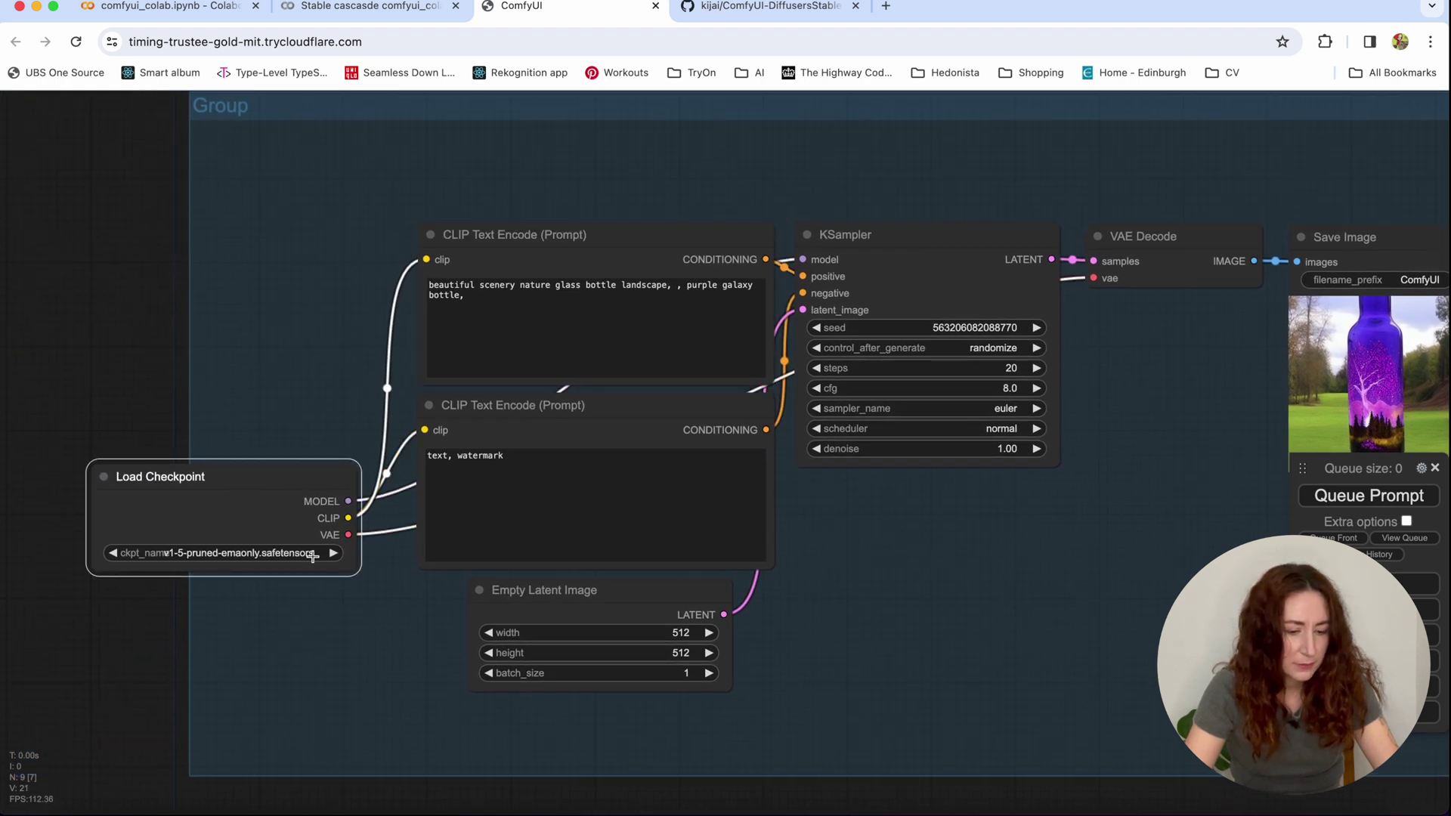
{"action": "left_click", "coordinate": [306, 554]}
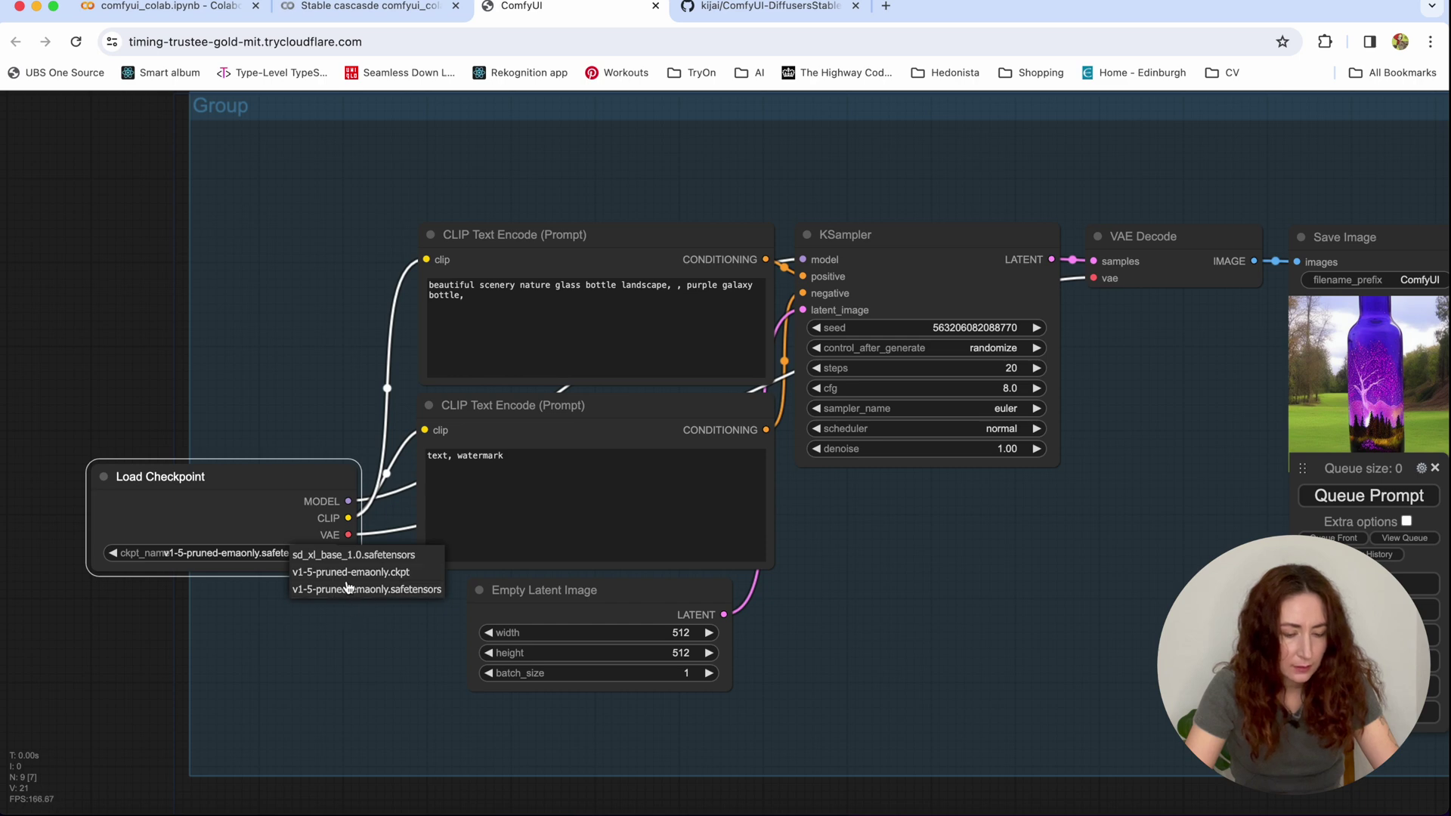
{"action": "left_click", "coordinate": [356, 556]}
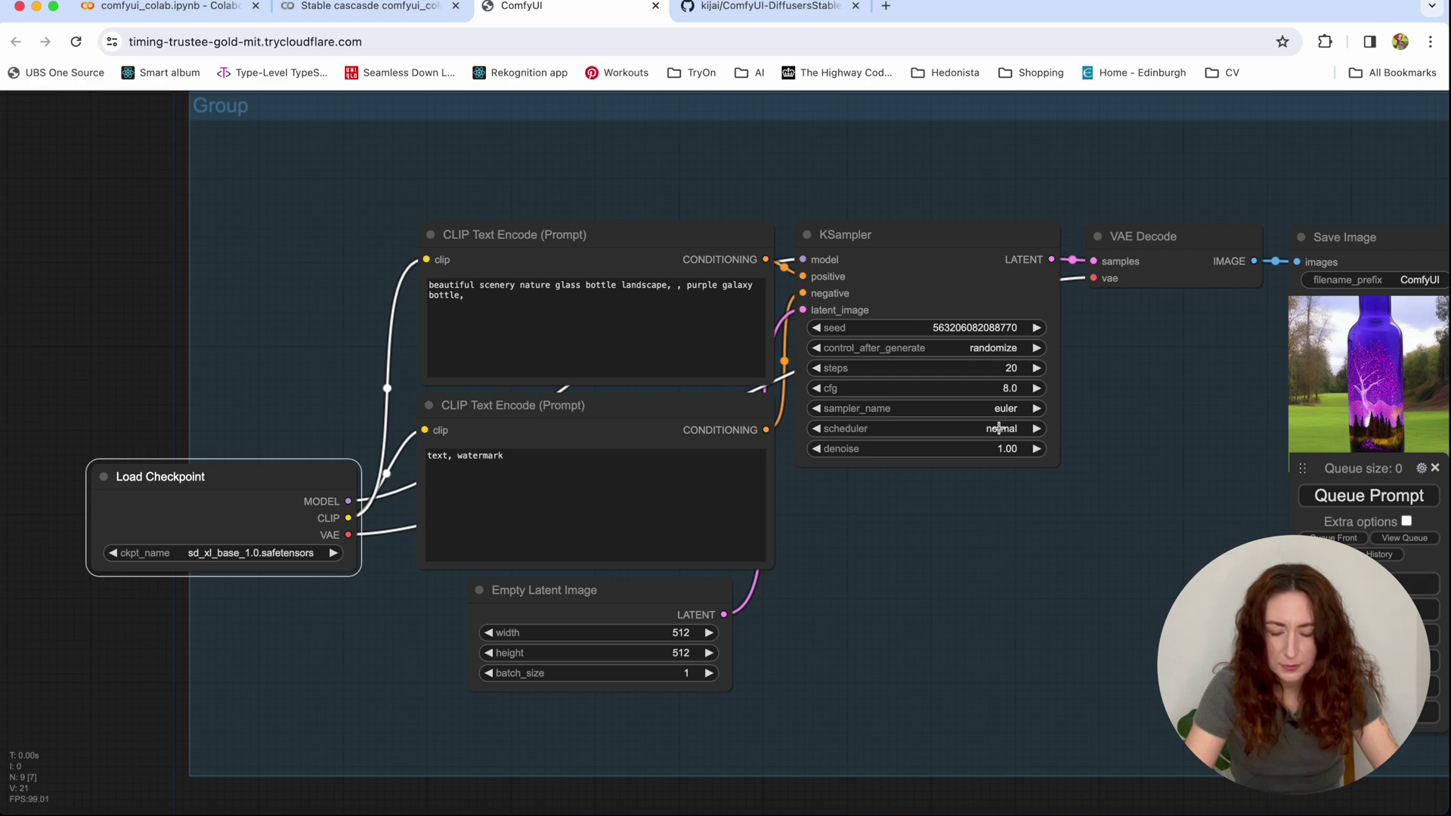
- Set the Empty Latent Image to 1024 × 1024 and queue the prompt
{"action": "left_click", "coordinate": [704, 635]}
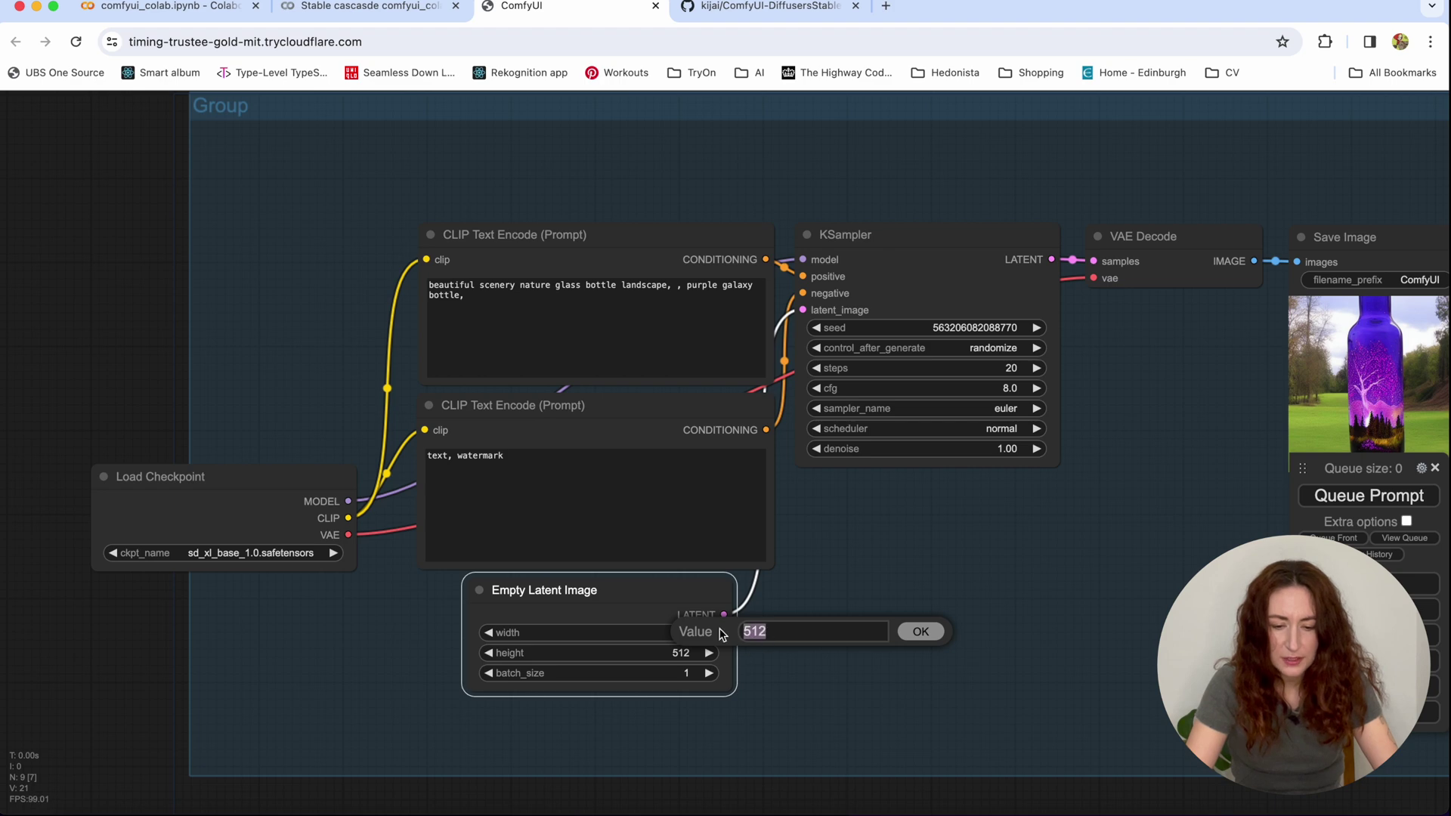
{"action": "type", "text": "1024"}
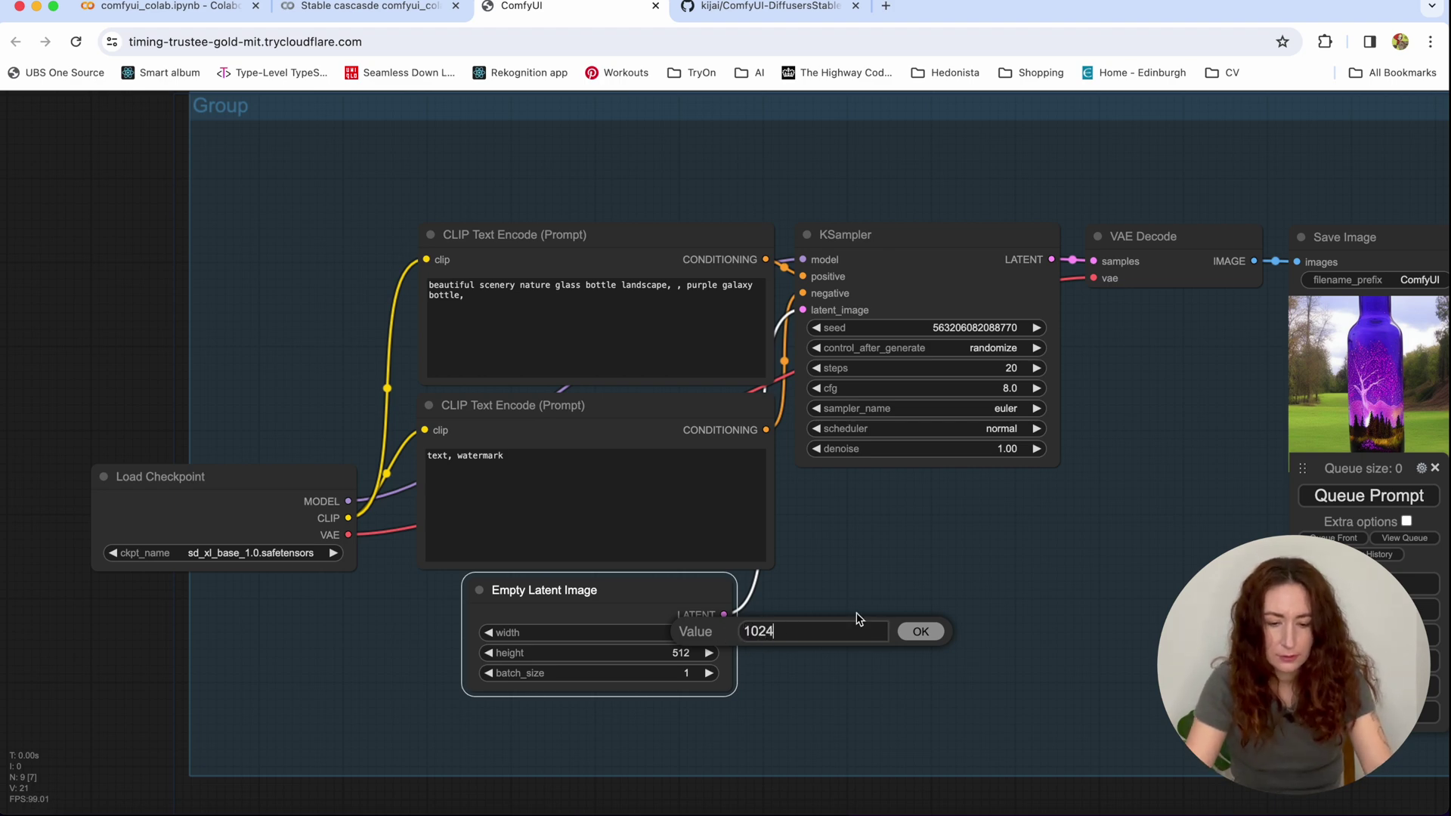
{"action": "key", "text": "Return"}
{"action": "left_click", "coordinate": [696, 653]}
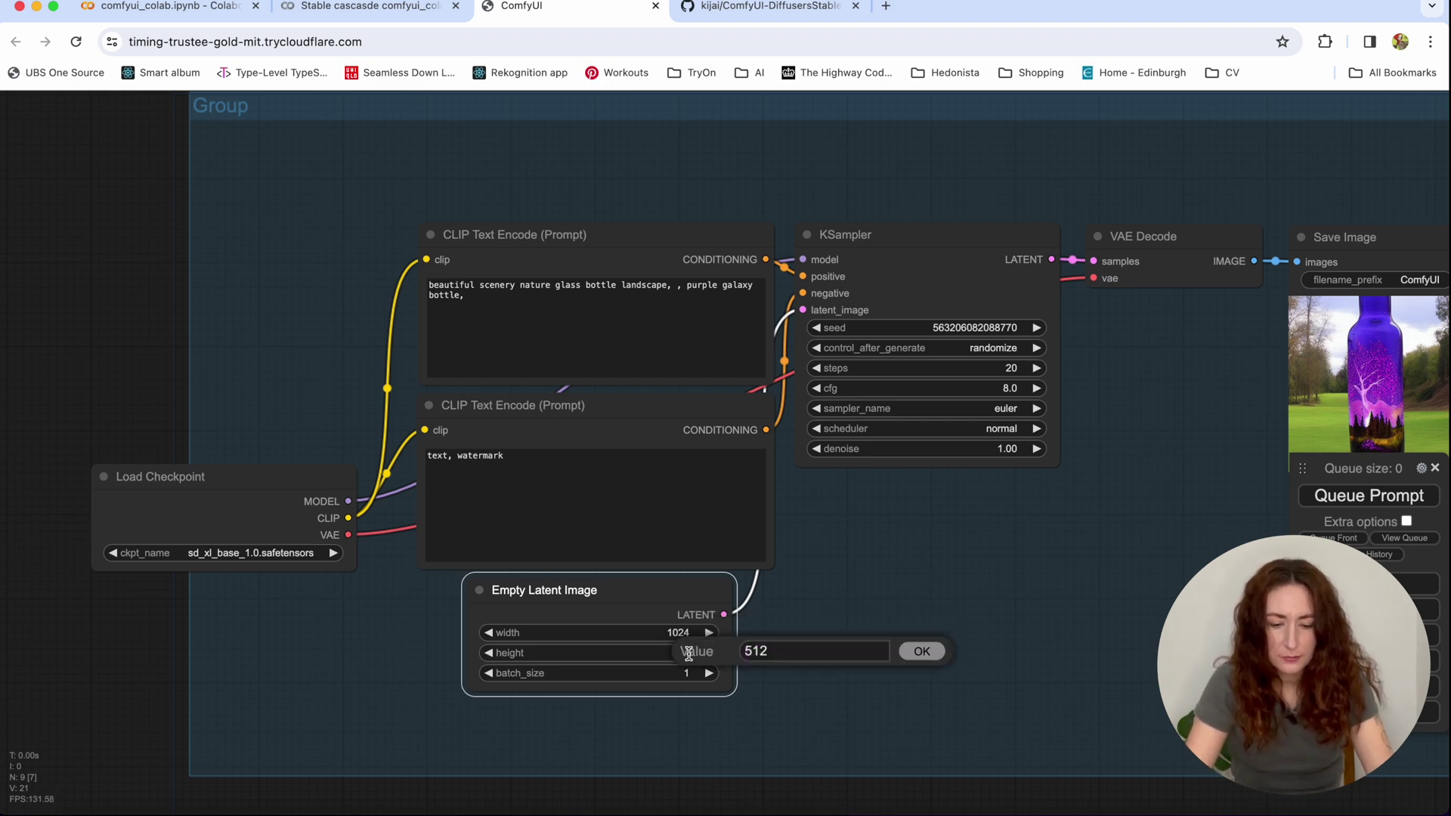
{"action": "key", "text": "super+a"}
{"action": "type", "text": "1024"}
{"action": "key", "text": "Return"}
{"action": "key", "text": "ctrl+Return"}
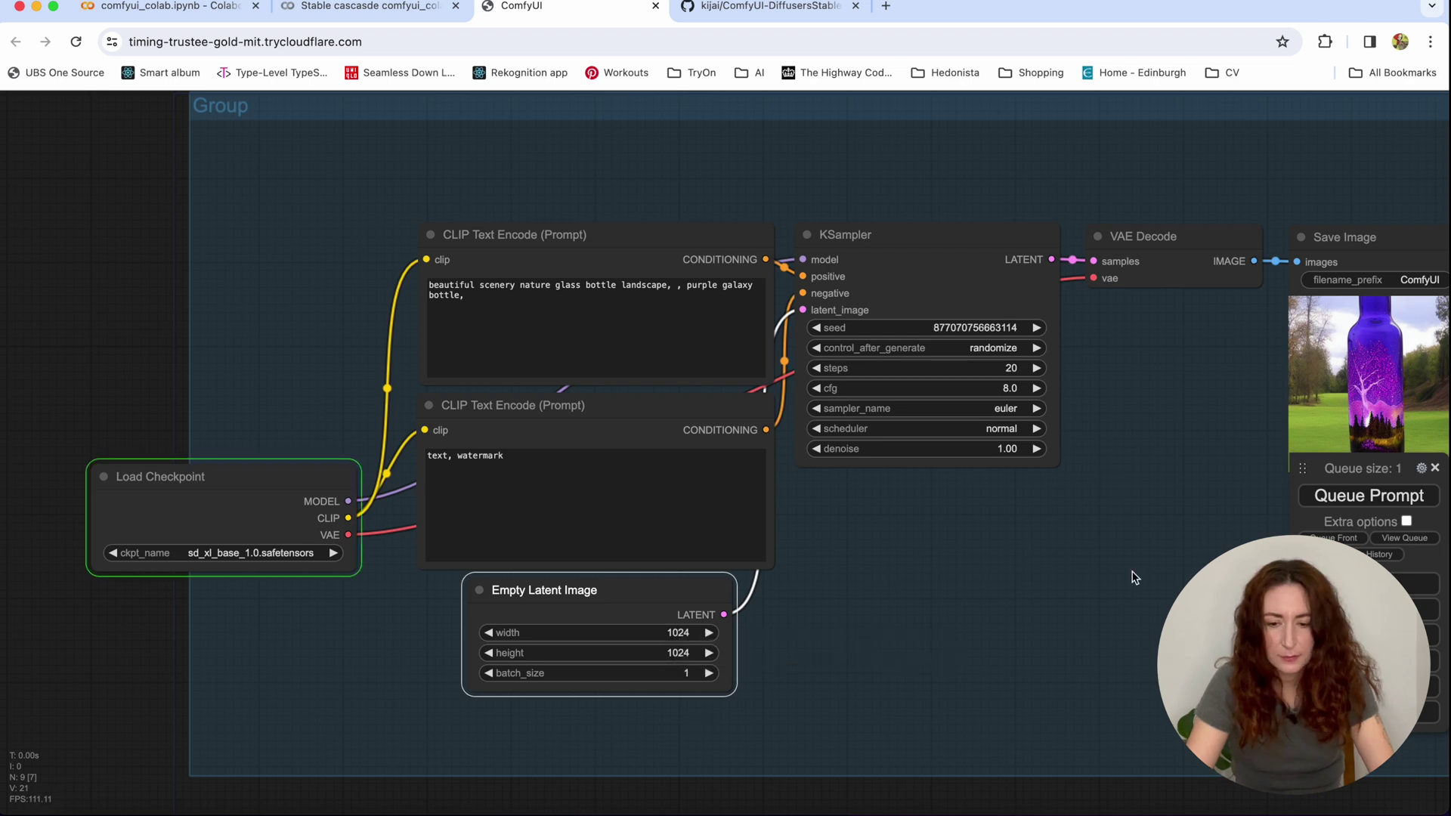
- Pan across the SDXL and DiffusersStableCascade groups, then view the 184.36-second SDXL run in Colab
{"action": "scroll", "coordinate": [1079, 250], "scroll_direction": "up", "scroll_amount": 10}
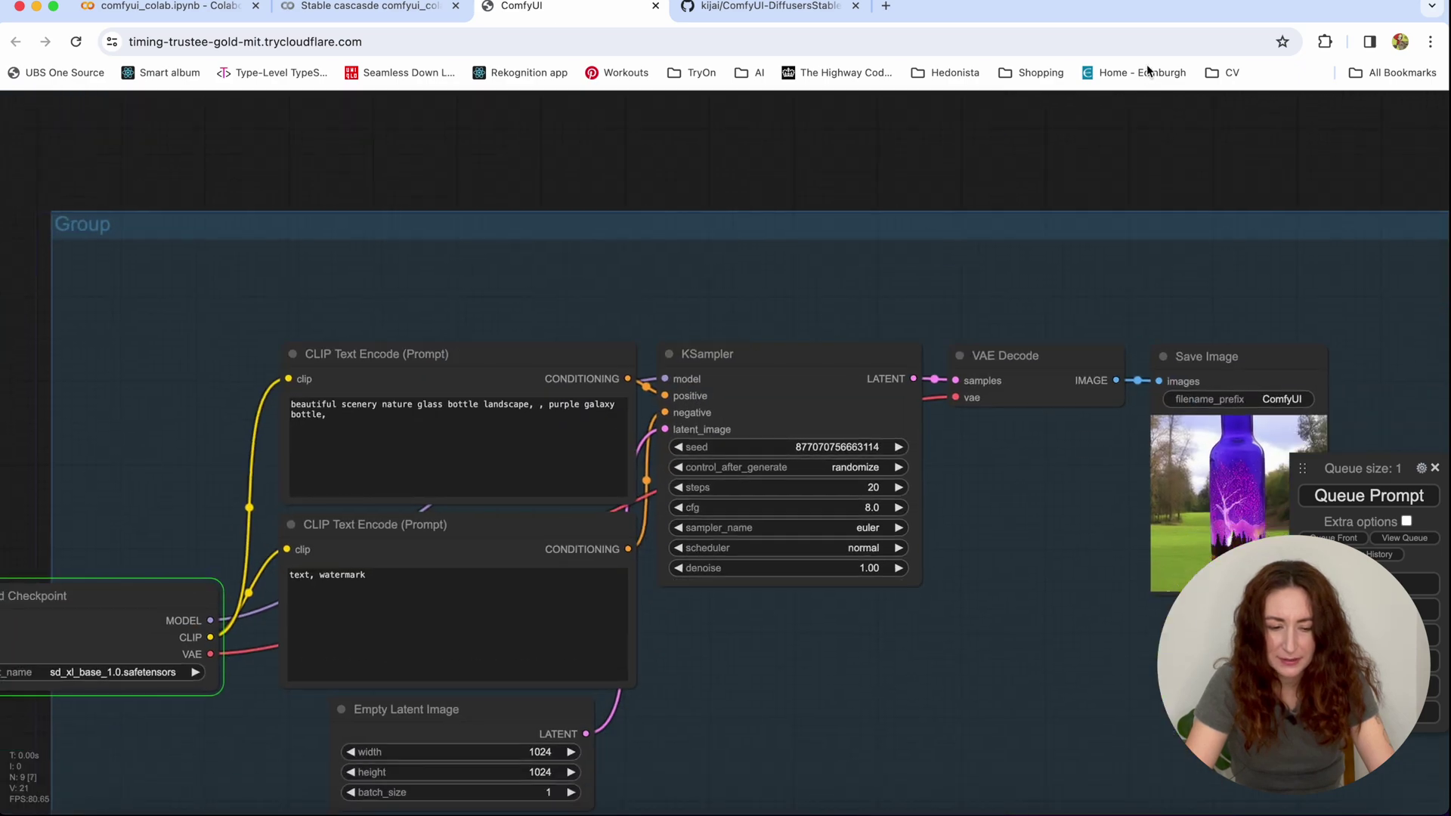
{"action": "scroll", "coordinate": [966, 435], "scroll_direction": "up", "scroll_amount": 10}
{"action": "left_click_drag", "start_coordinate": [906, 419], "coordinate": [774, 285]}
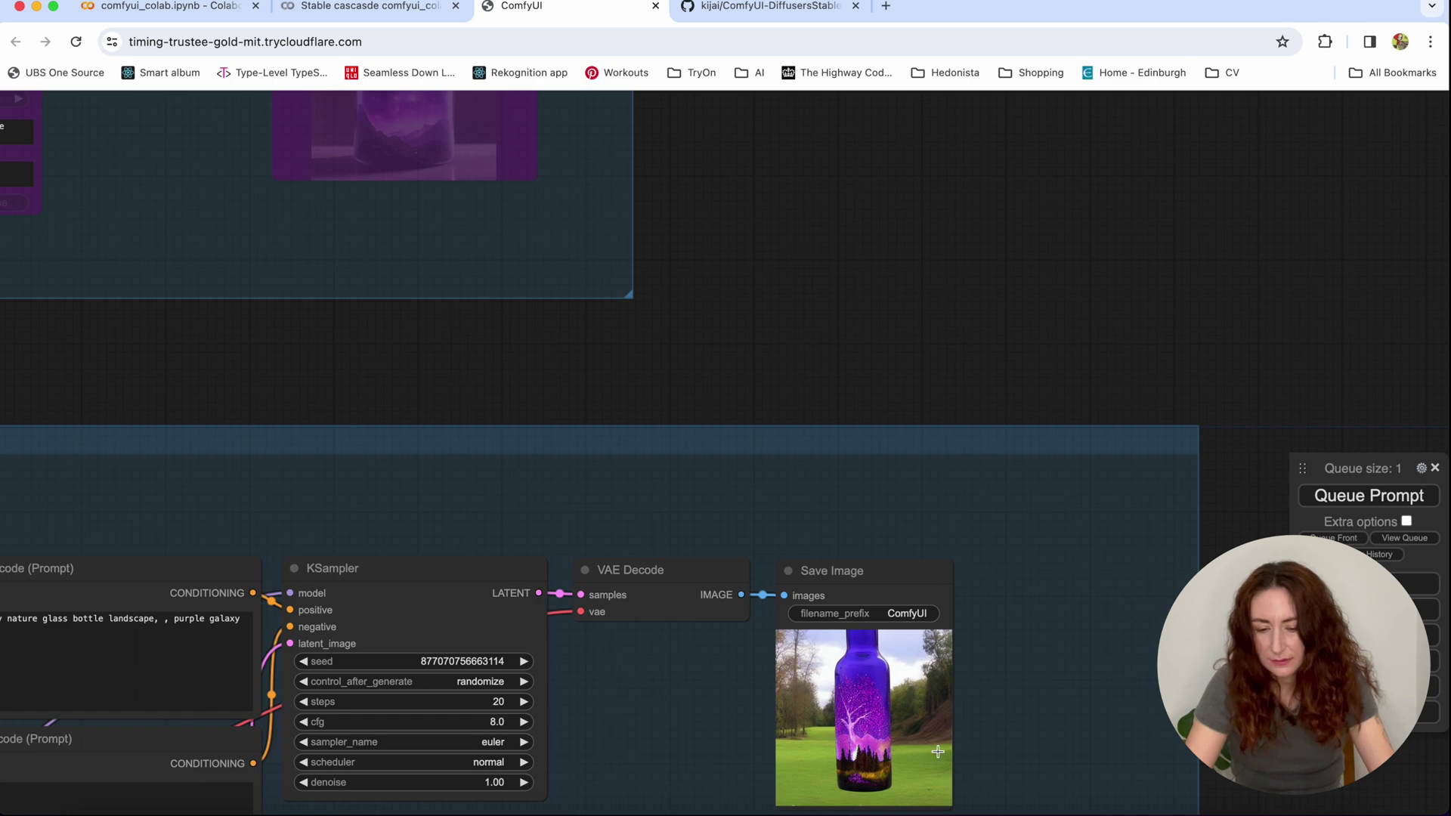
{"action": "left_click_drag", "start_coordinate": [706, 235], "coordinate": [1153, 583]}
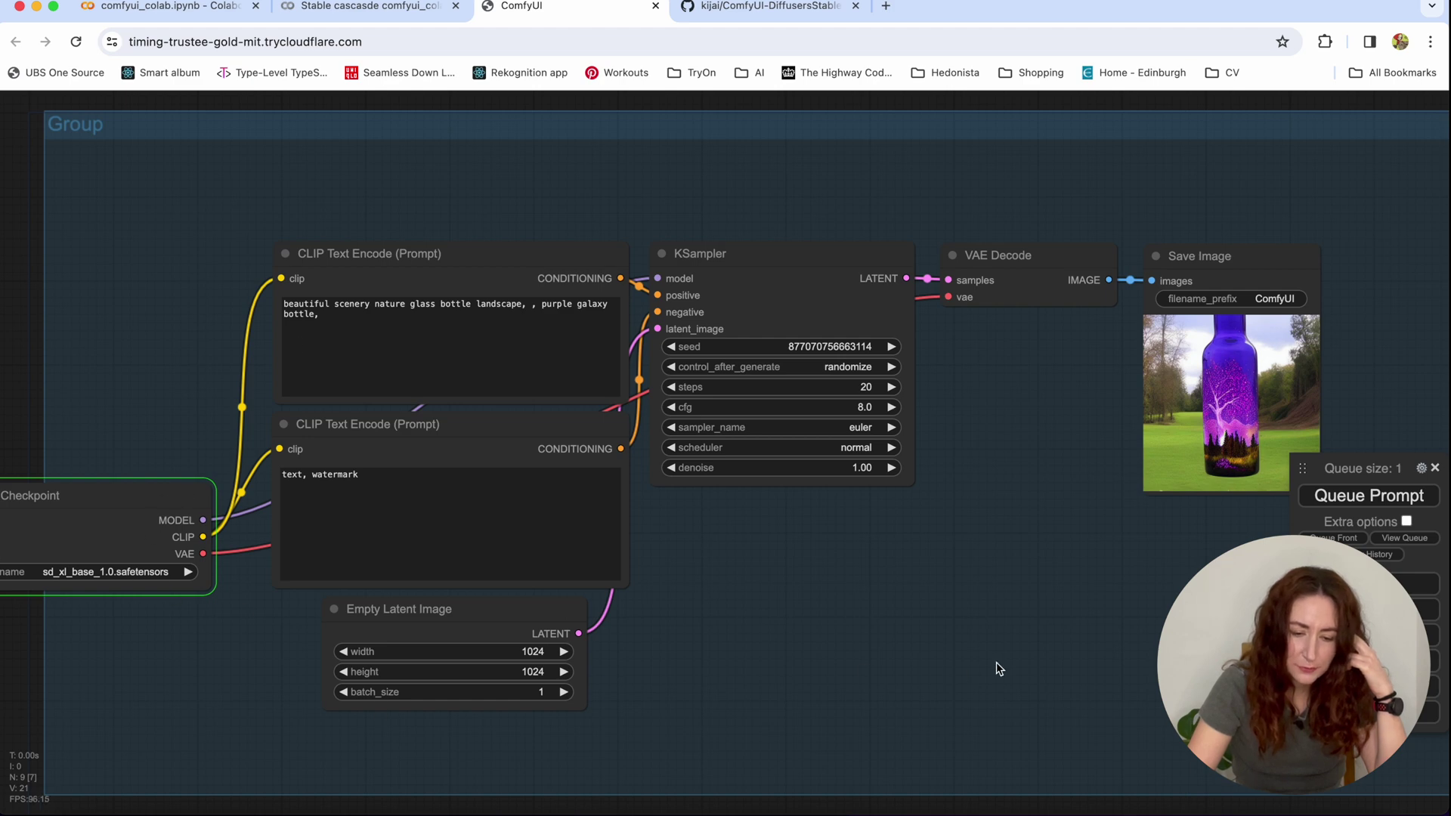
{"action": "left_click", "coordinate": [391, 6]}
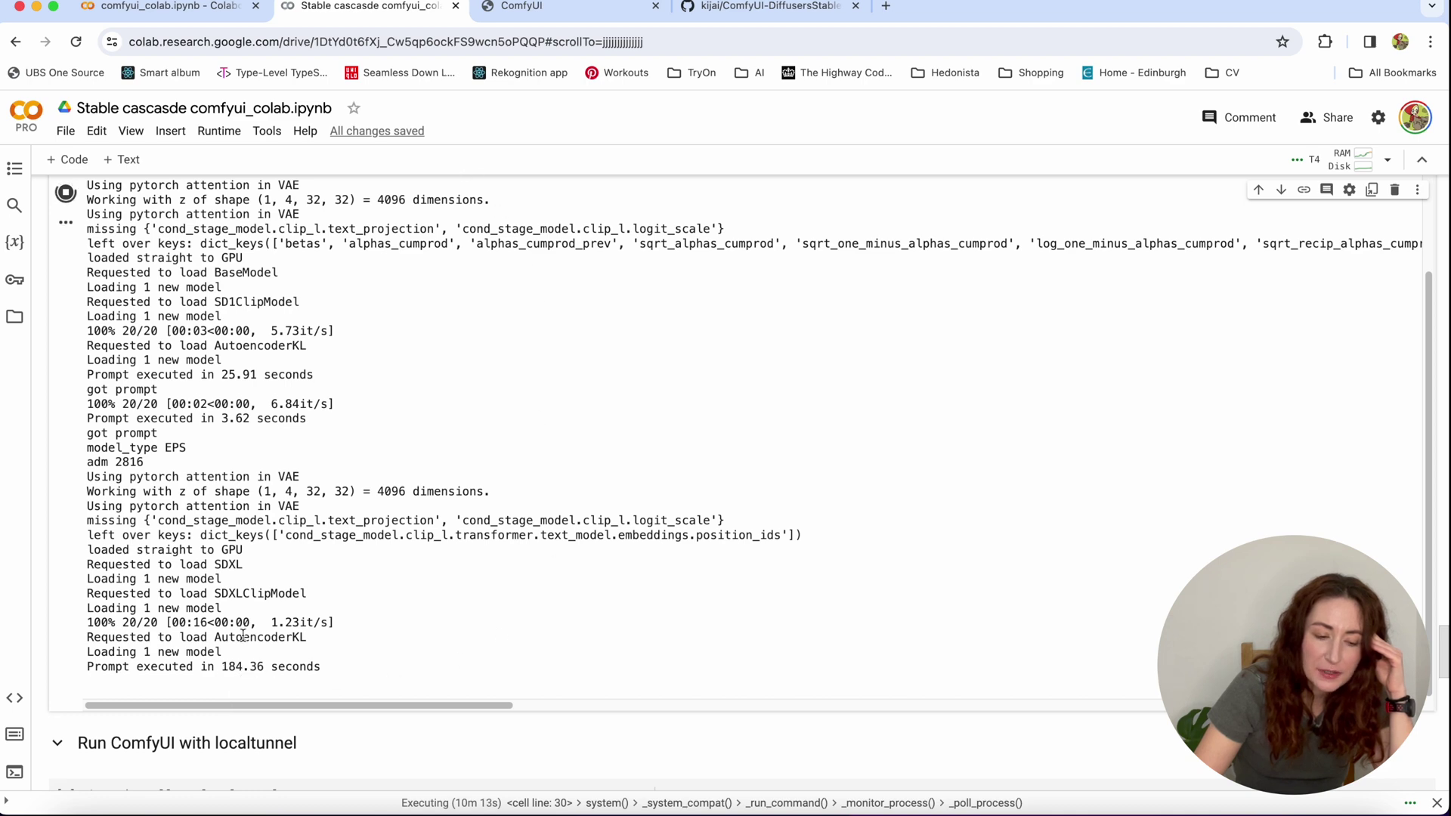
- Mark the 184.36 s time, rerun the SDXL workflow, and mark its 18.31 s time
{"action": "double_click", "coordinate": [226, 668]}
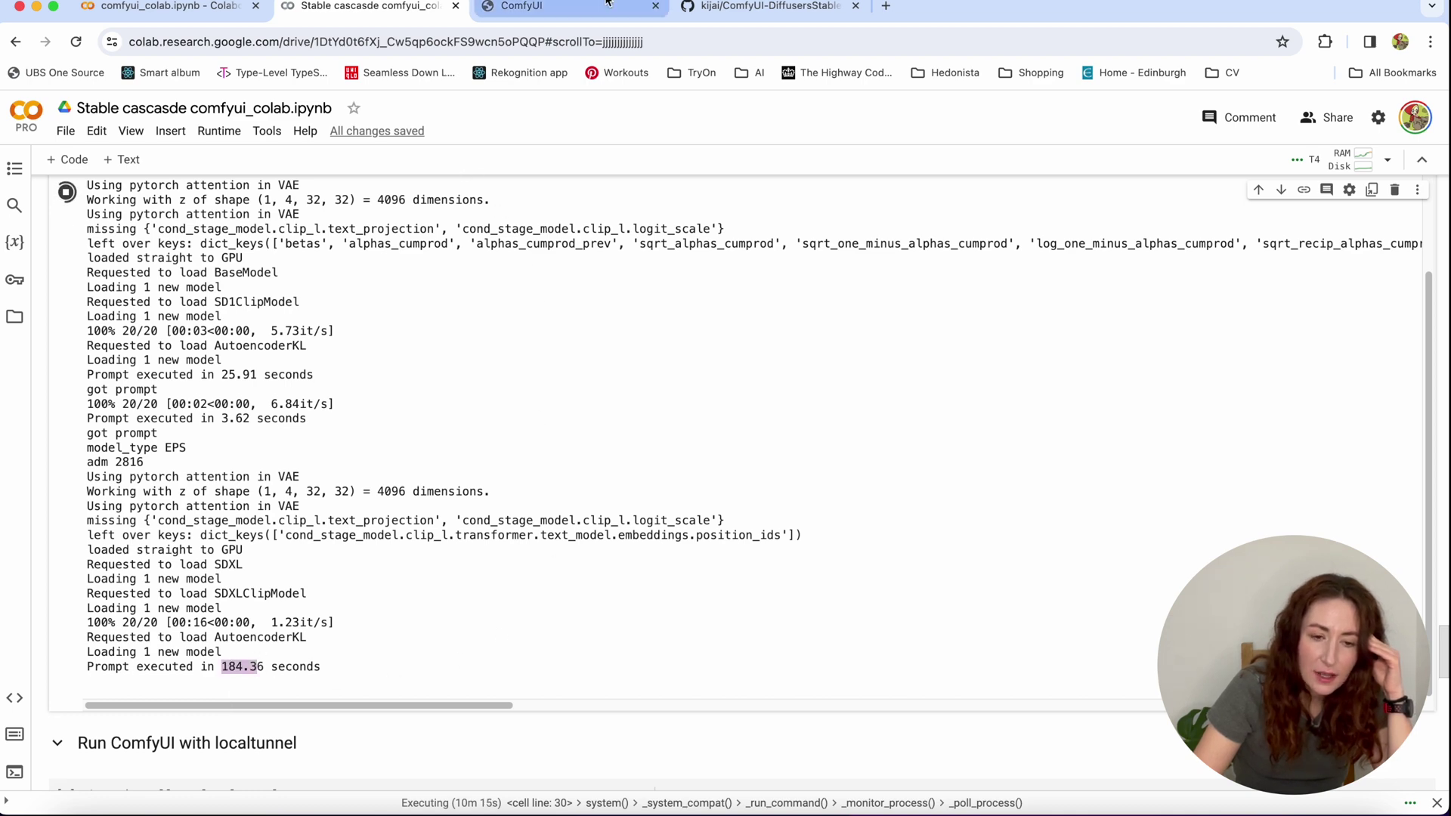
{"action": "left_click", "coordinate": [574, 8]}
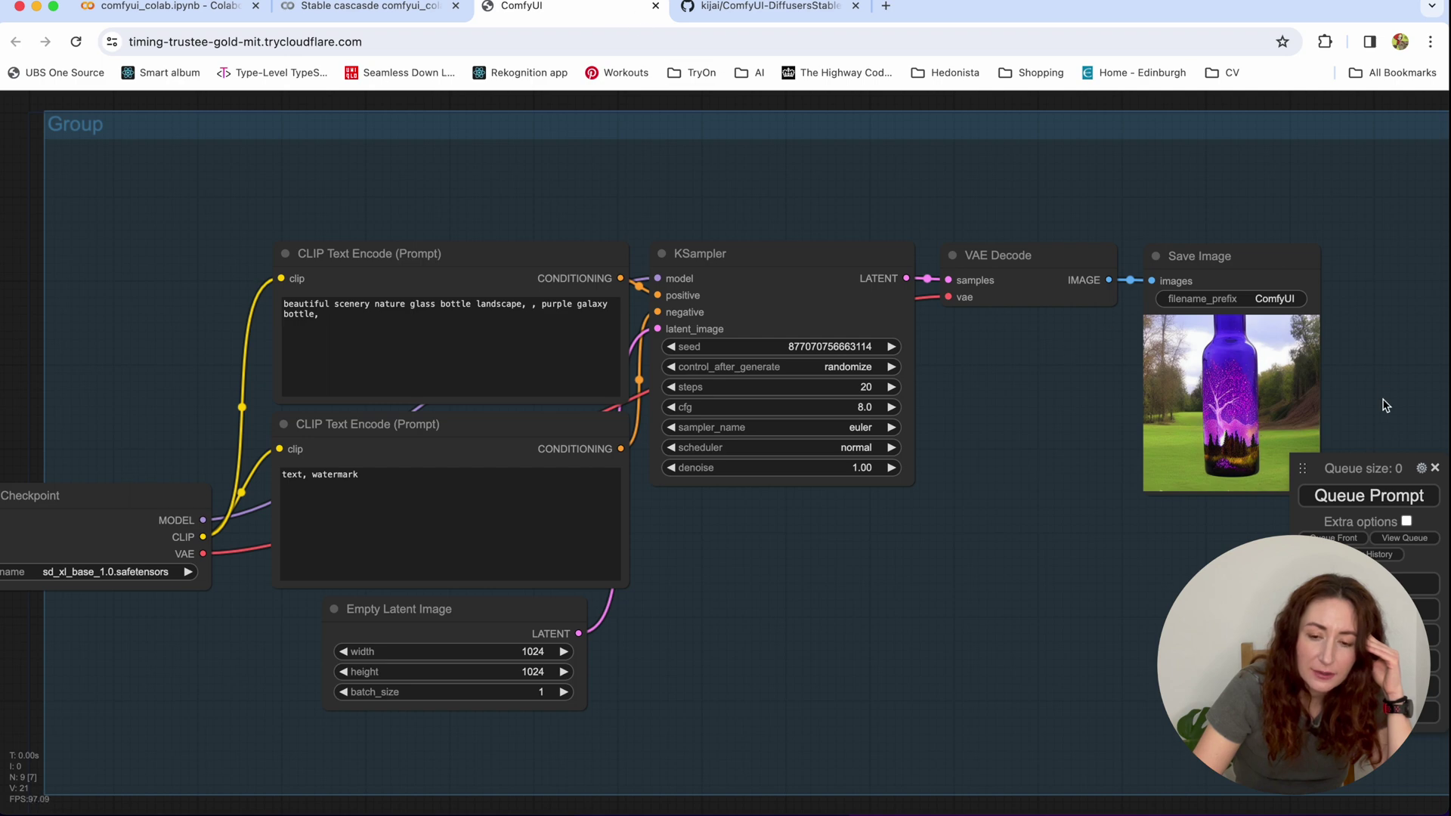
{"action": "left_click", "coordinate": [1388, 496]}
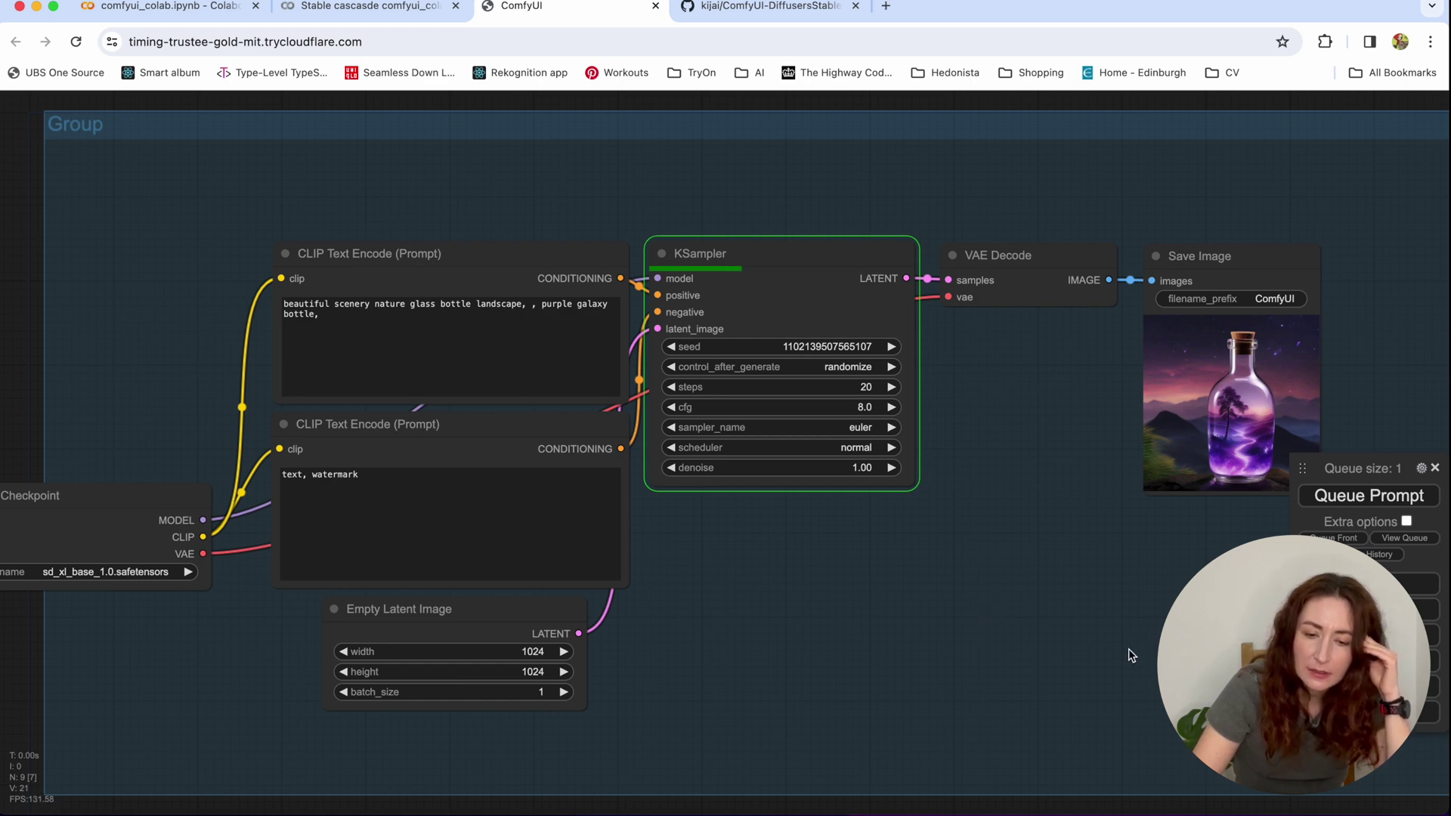
{"action": "left_click", "coordinate": [369, 6]}
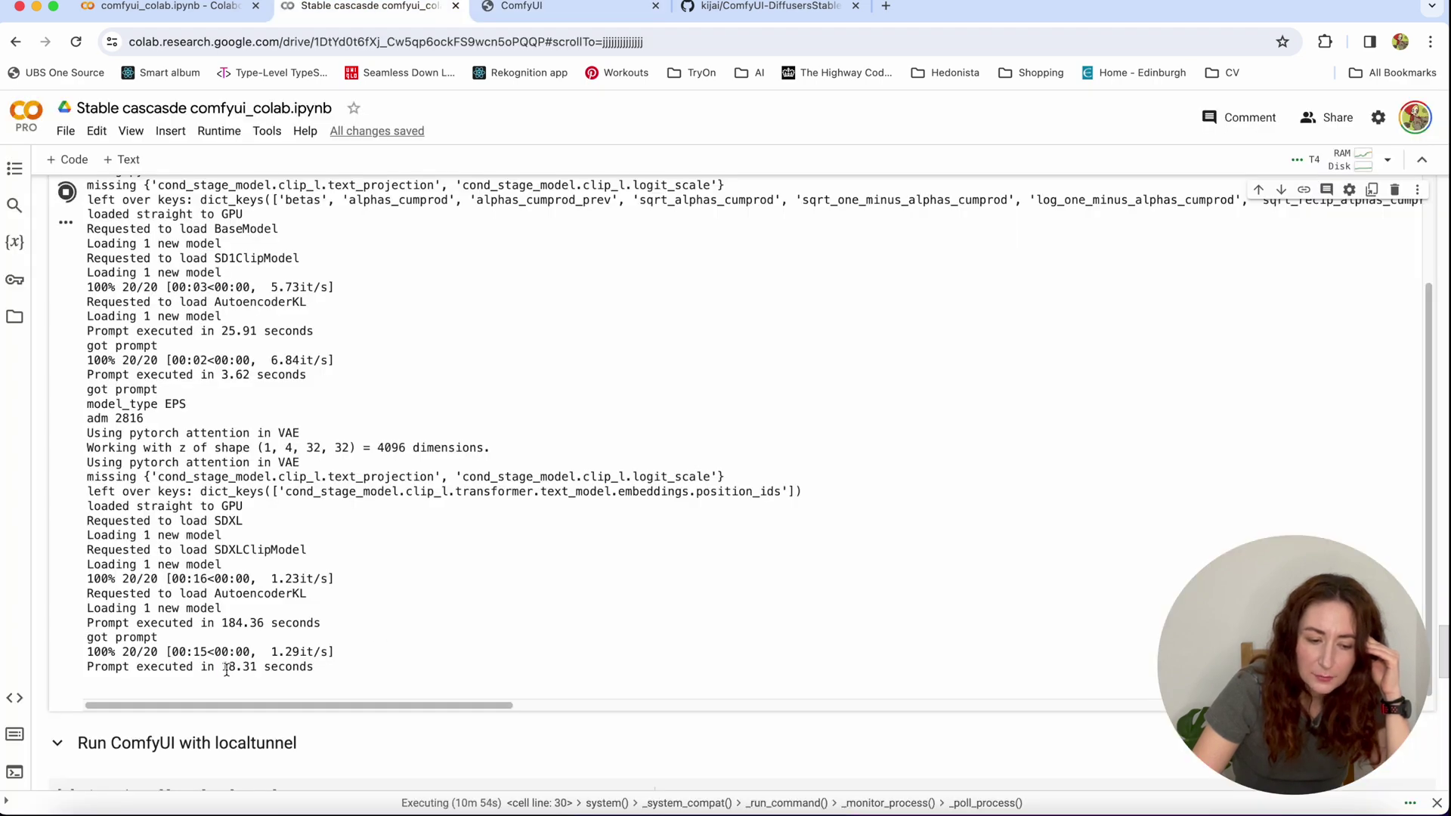
{"action": "left_click_drag", "start_coordinate": [230, 668], "coordinate": [262, 672]}
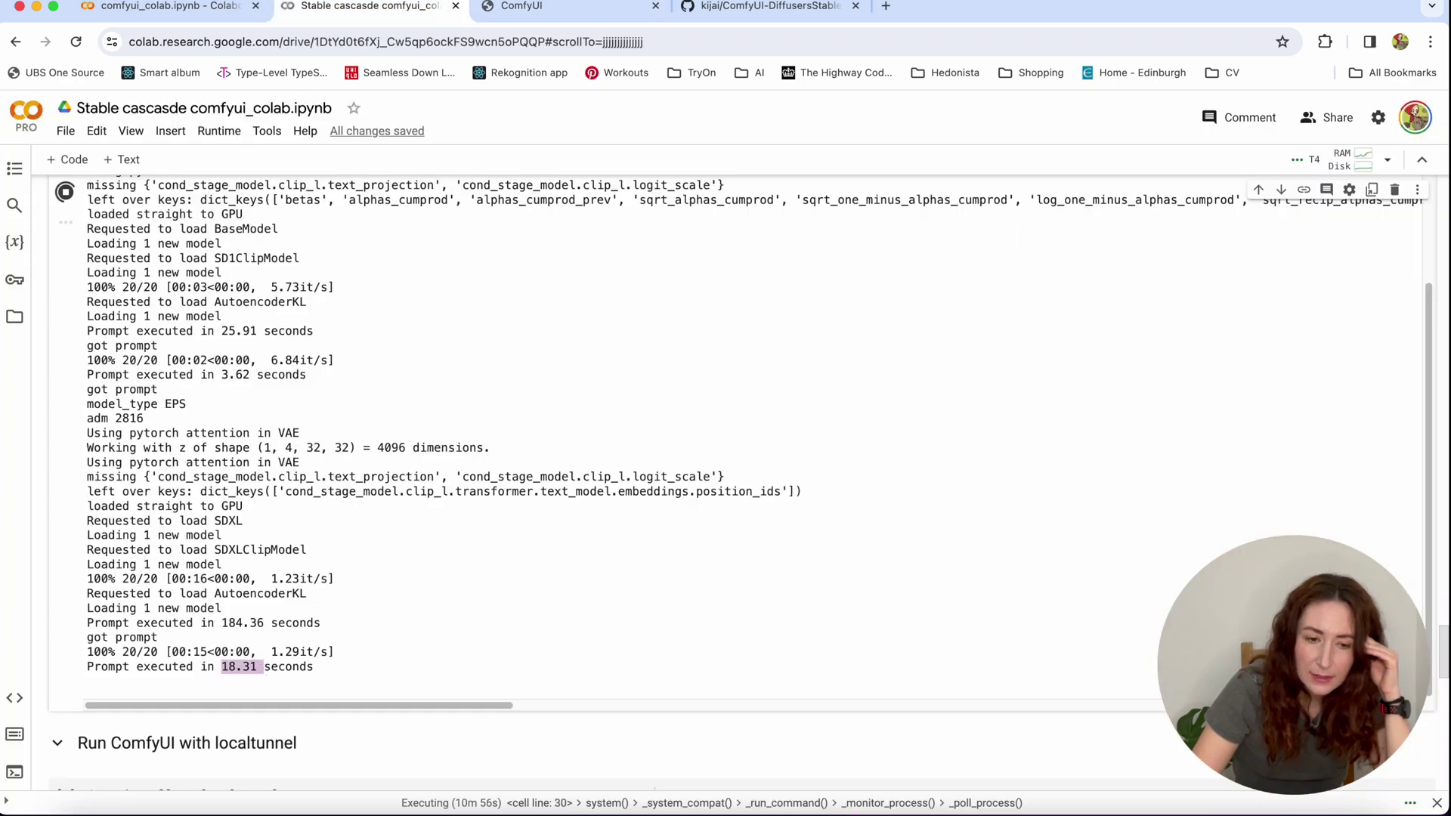
{"action": "left_click", "coordinate": [544, 6]}
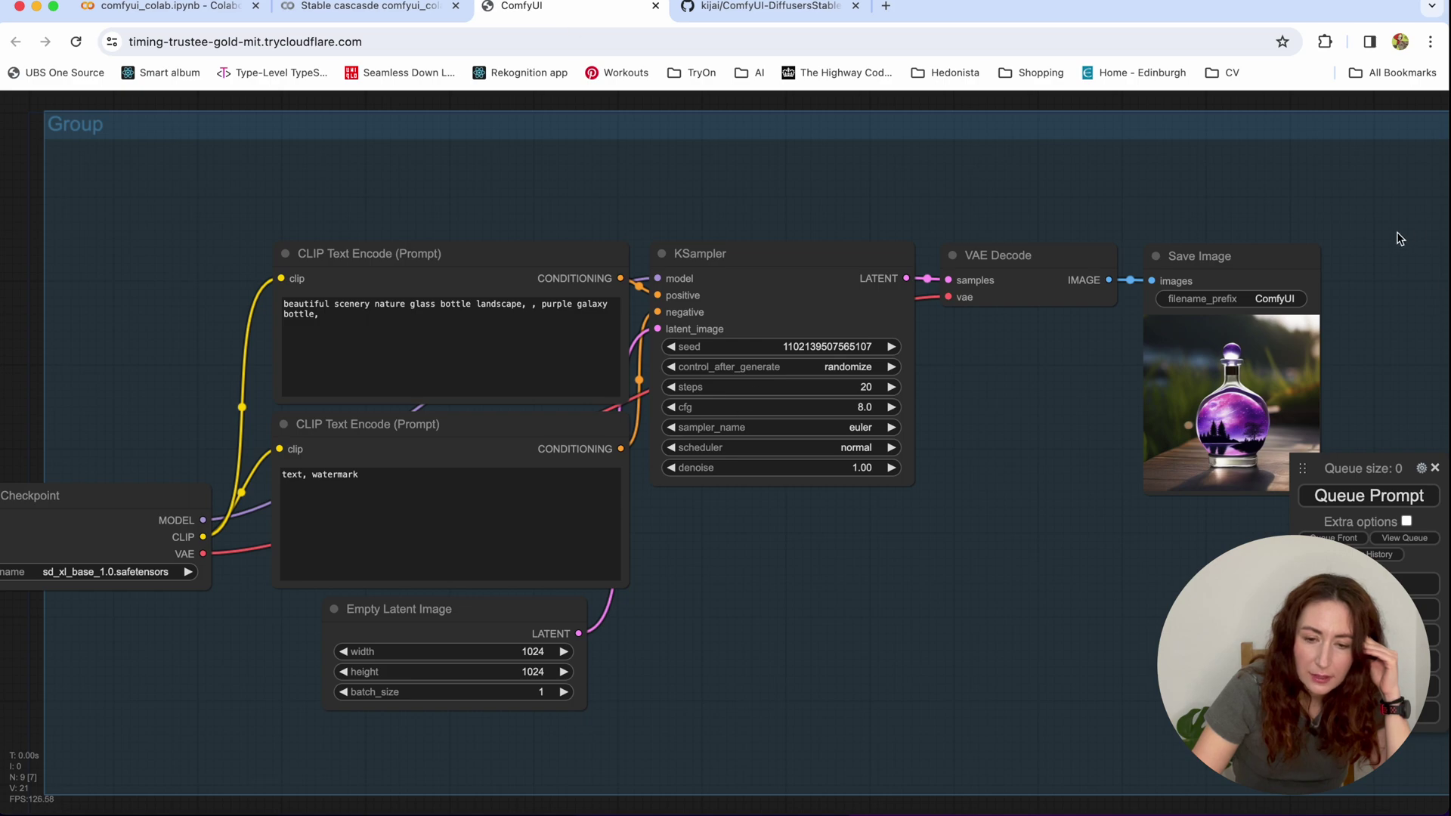
- Bypass the SDXL group and set the Stable Cascade group's nodes to Always
{"action": "right_click", "coordinate": [1101, 147]}
{"action": "left_click", "coordinate": [1134, 282]}
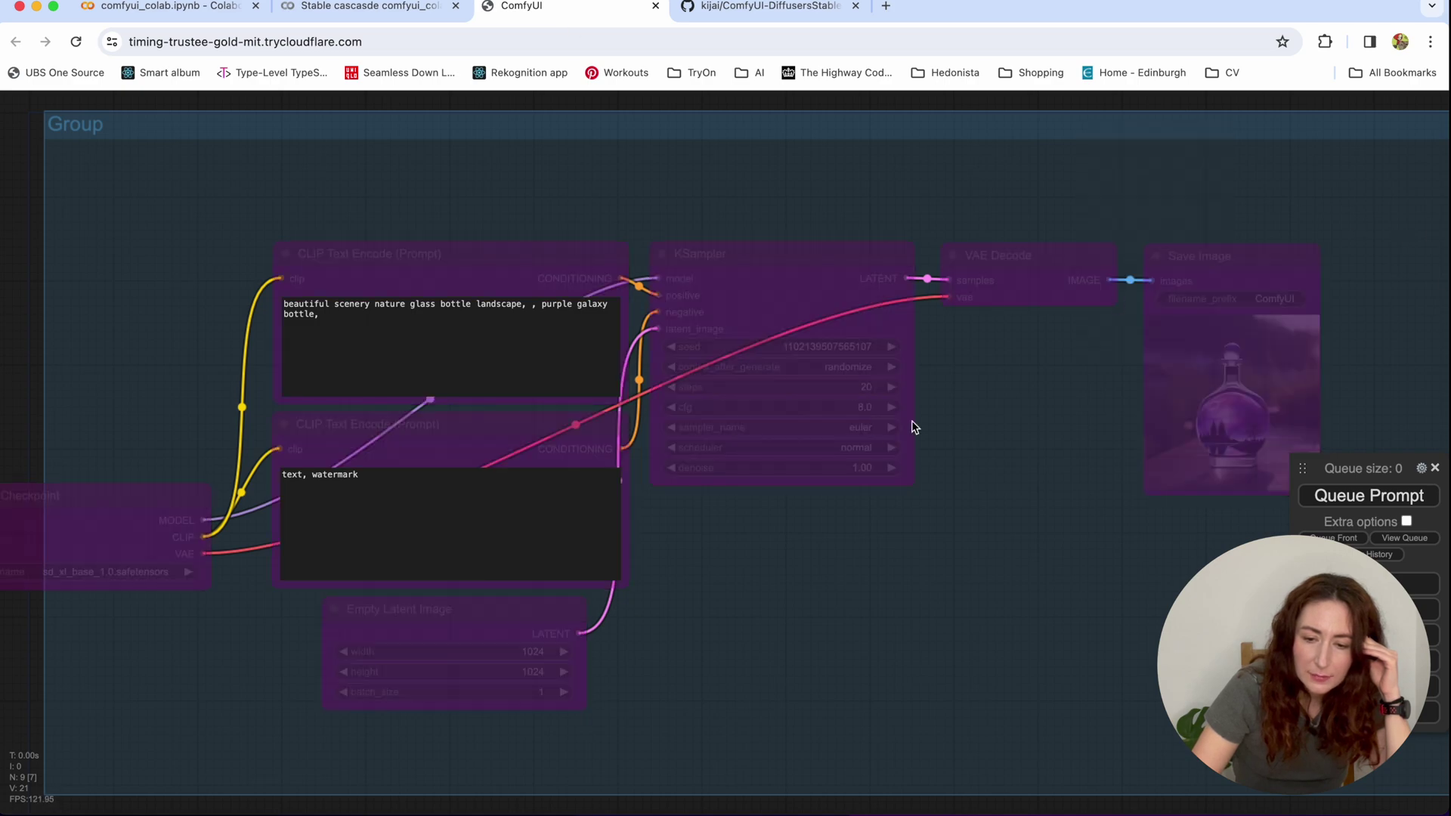
{"action": "scroll", "coordinate": [855, 452], "scroll_direction": "up", "scroll_amount": 5}
{"action": "scroll", "coordinate": [856, 452], "scroll_direction": "down", "scroll_amount": 10}
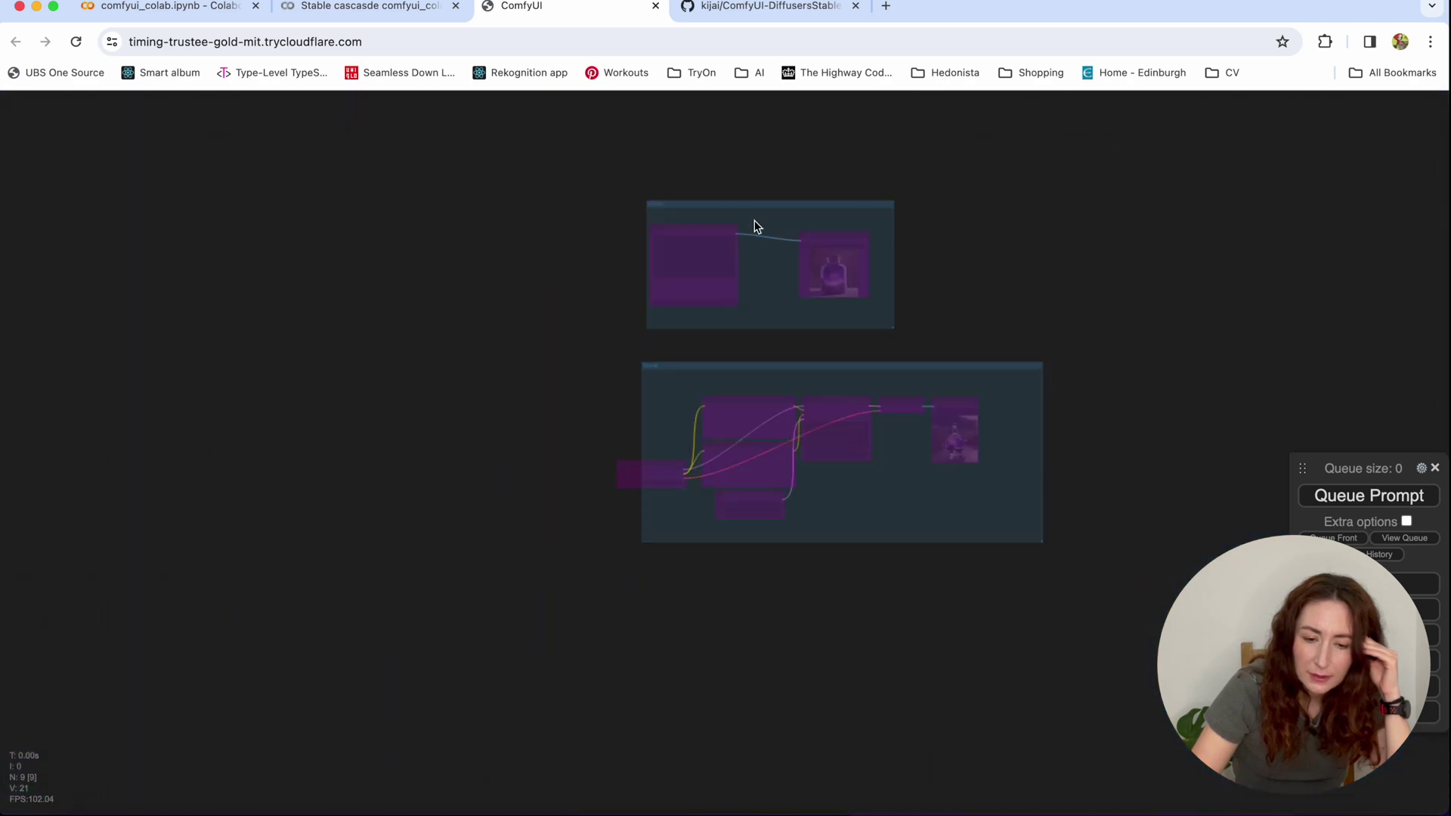
{"action": "right_click", "coordinate": [755, 208]}
{"action": "left_click", "coordinate": [820, 334]}
- Set the Stable Cascade width and height to 1024 and queue the generation
{"action": "scroll", "coordinate": [771, 253], "scroll_direction": "up", "scroll_amount": 15}
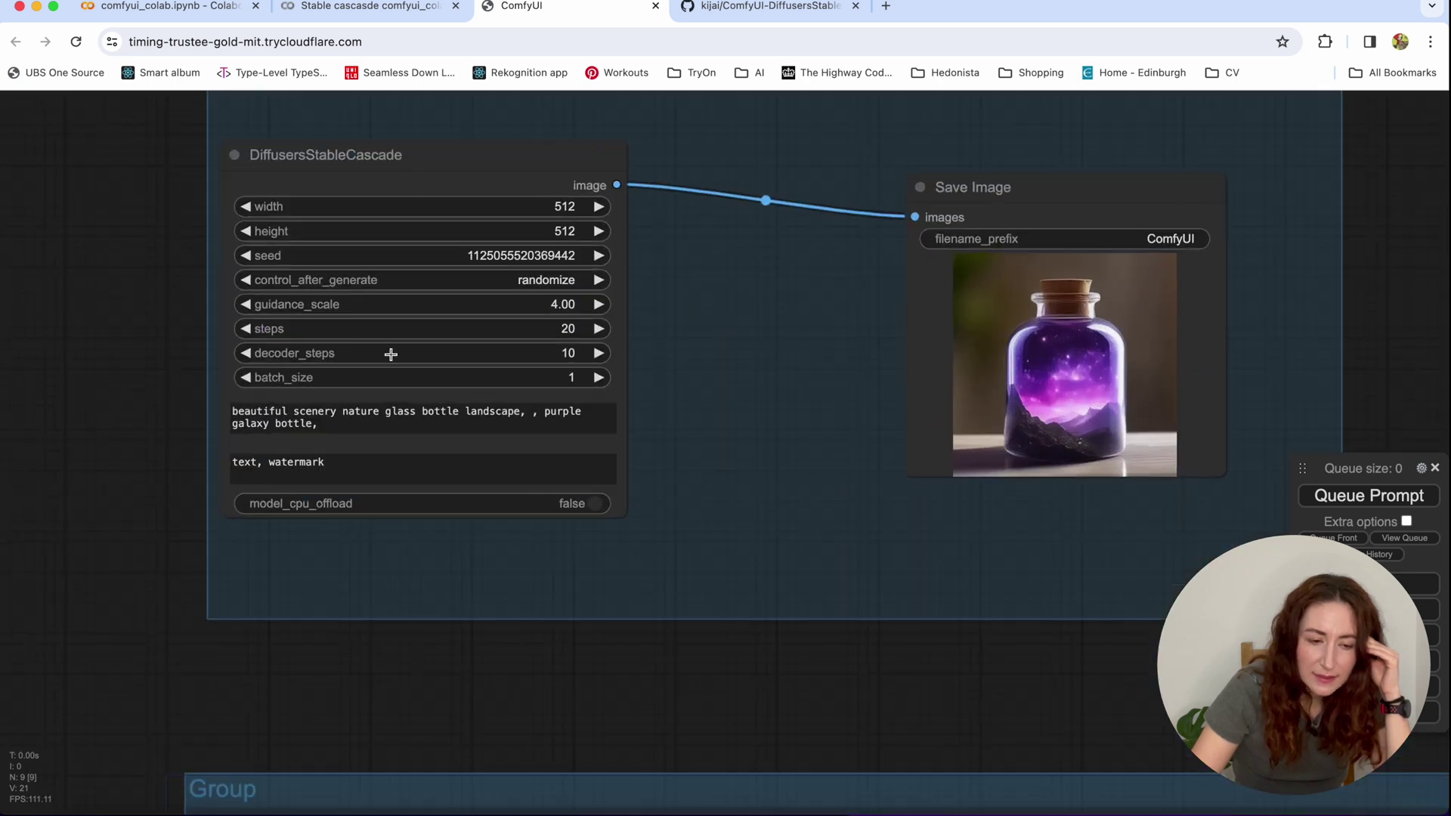
{"action": "left_click", "coordinate": [573, 202]}
{"action": "type", "text": "1024"}
{"action": "left_click", "coordinate": [827, 211]}
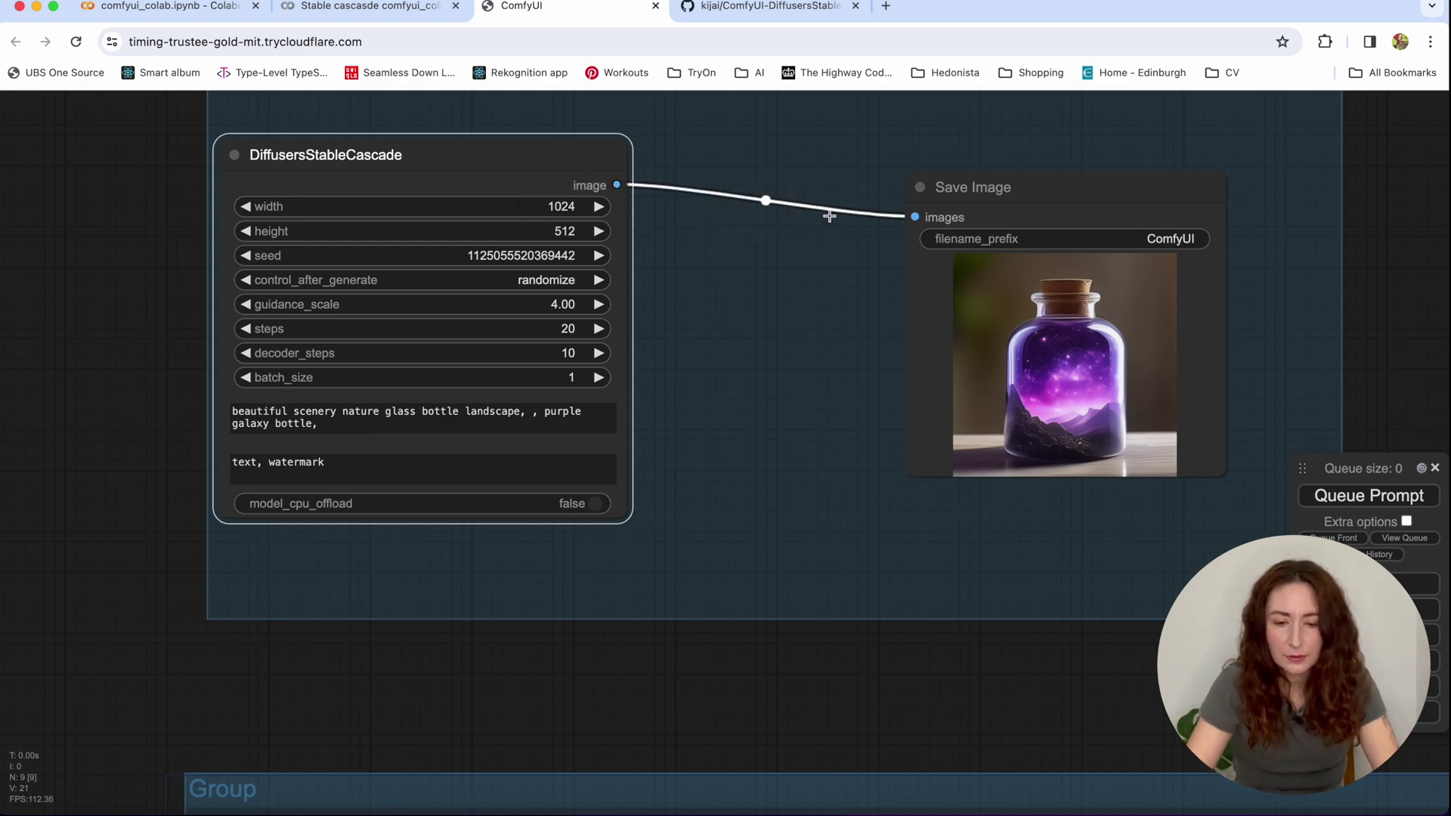
{"action": "left_click", "coordinate": [570, 233]}
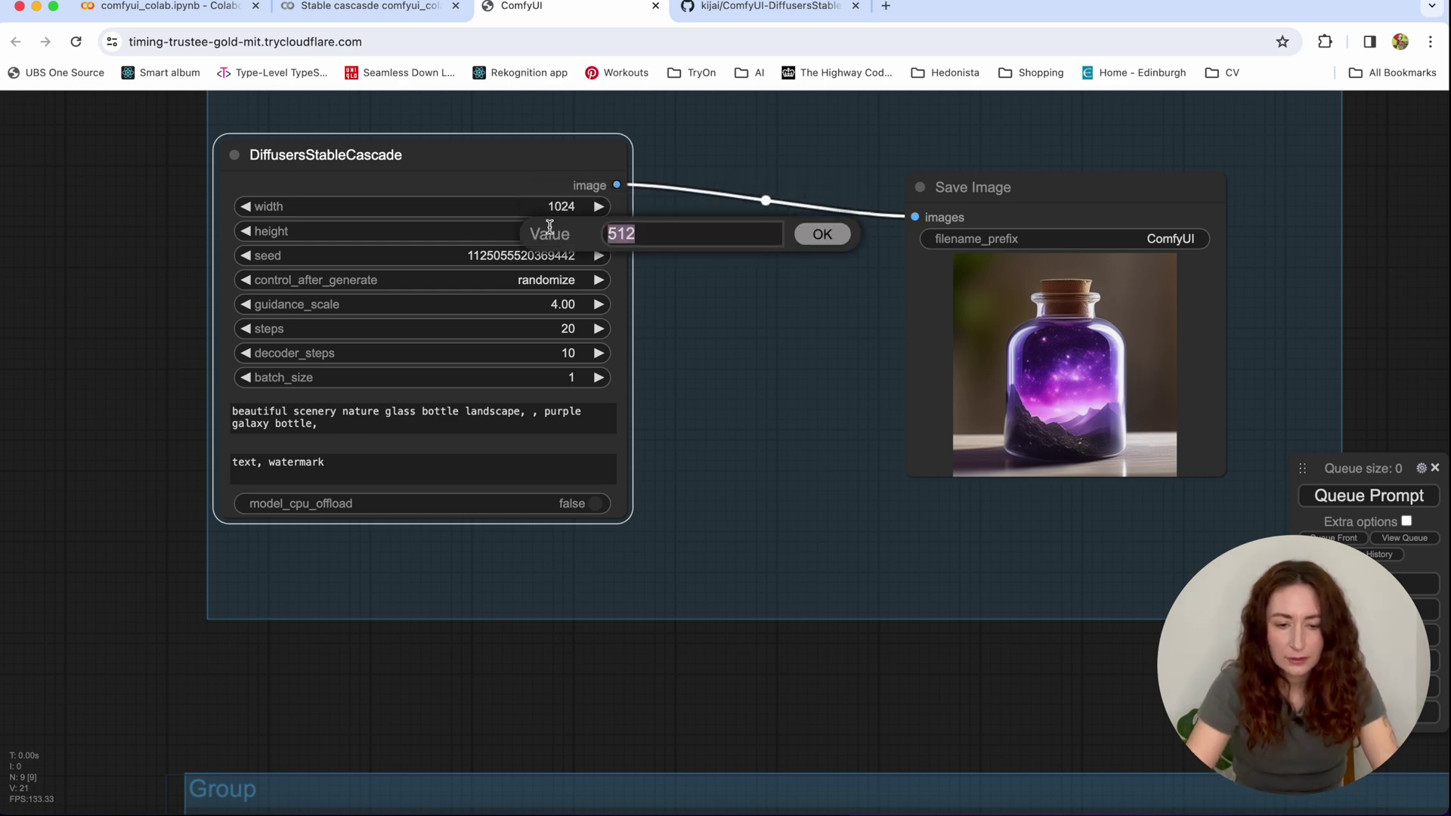
{"action": "type", "text": "1024"}
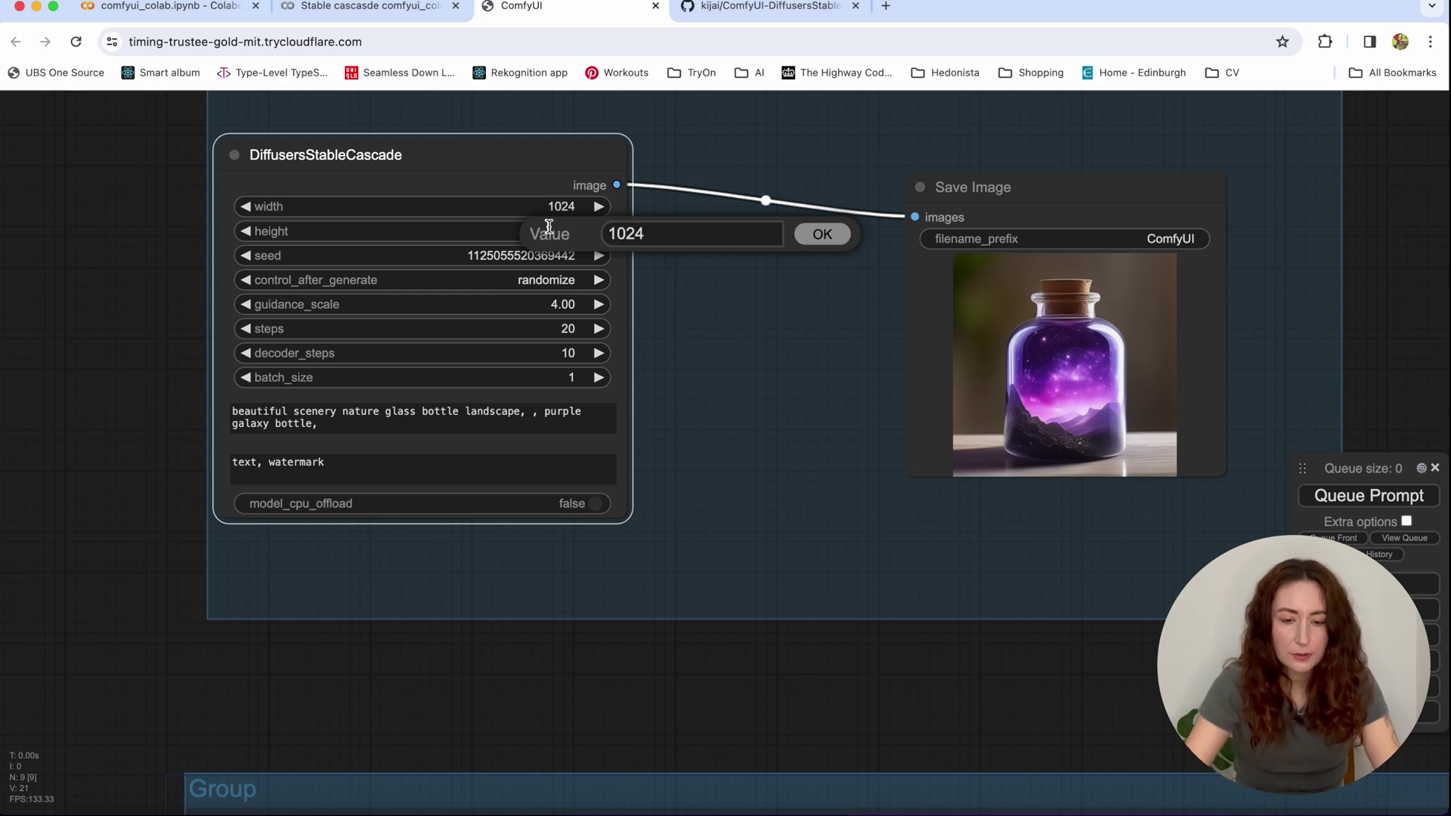
{"action": "left_click", "coordinate": [806, 229]}
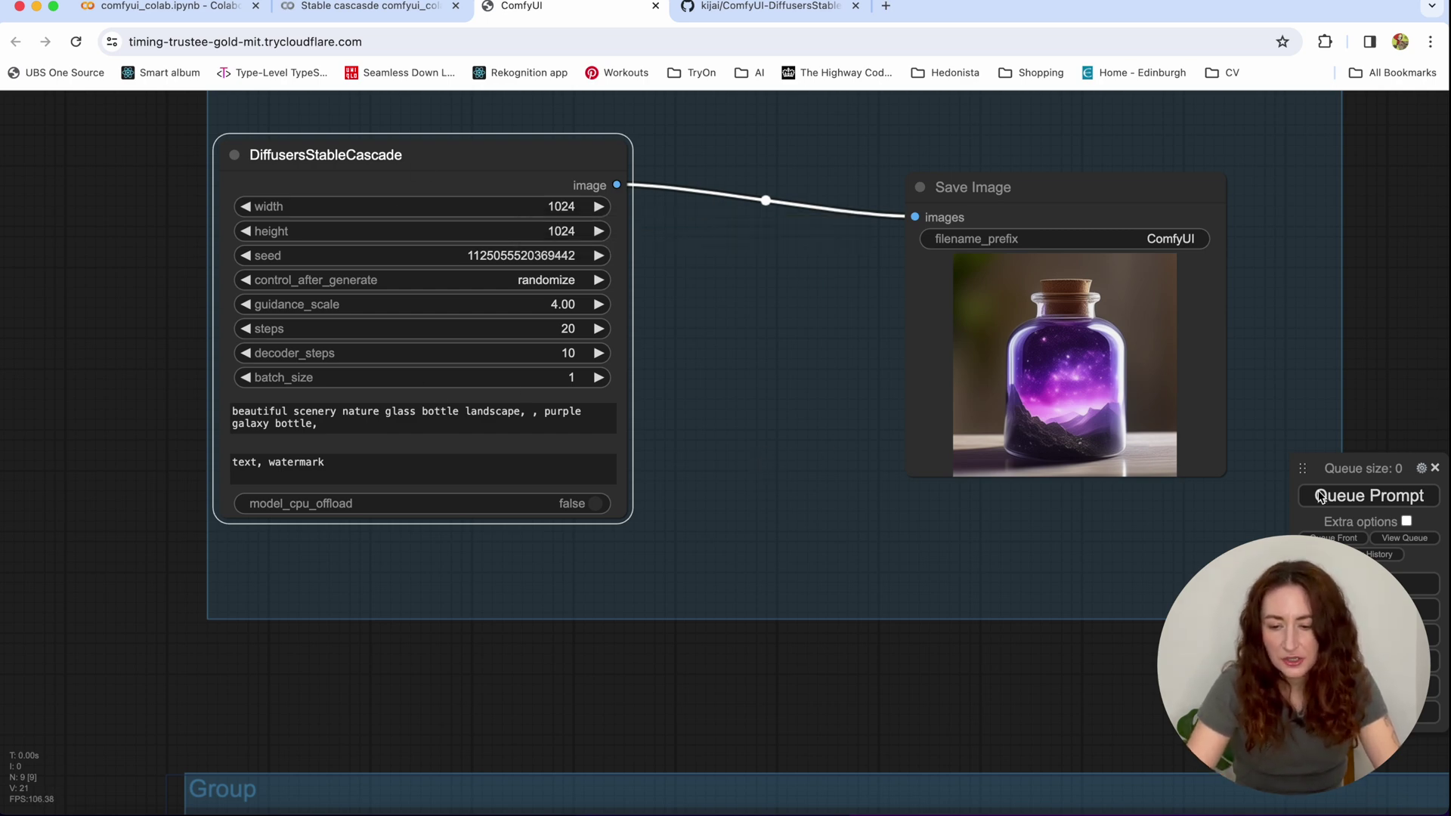
{"action": "left_click", "coordinate": [1377, 505]}
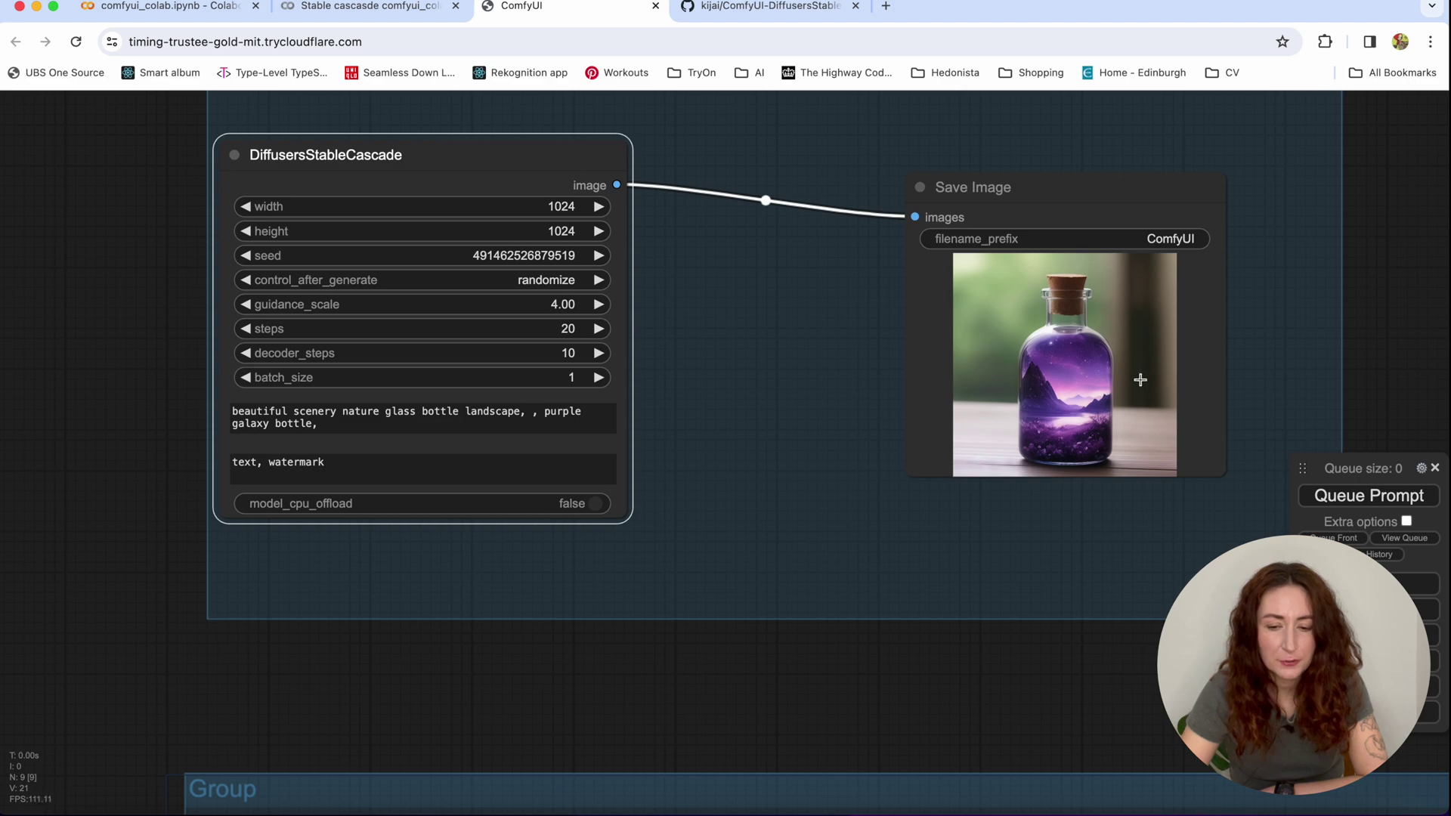
- Highlight the 184.36 s SDXL and 163.97 s Stable Cascade timings in the Colab log
{"action": "scroll", "coordinate": [1118, 373], "scroll_direction": "up", "scroll_amount": 1}
{"action": "scroll", "coordinate": [1118, 373], "scroll_direction": "up", "scroll_amount": 10}
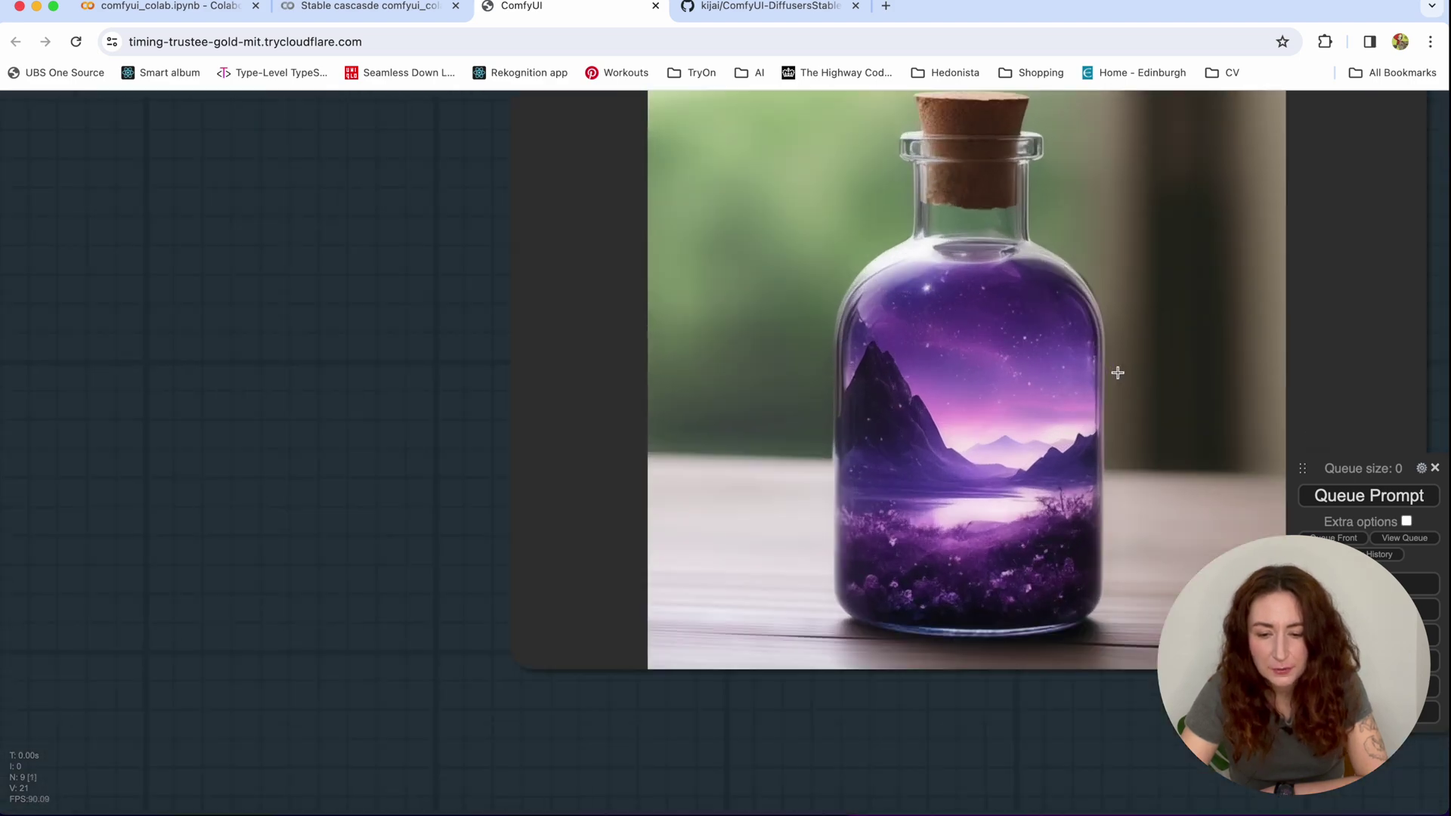
{"action": "scroll", "coordinate": [1096, 376], "scroll_direction": "down", "scroll_amount": 10}
{"action": "scroll", "coordinate": [1095, 376], "scroll_direction": "up", "scroll_amount": 3}
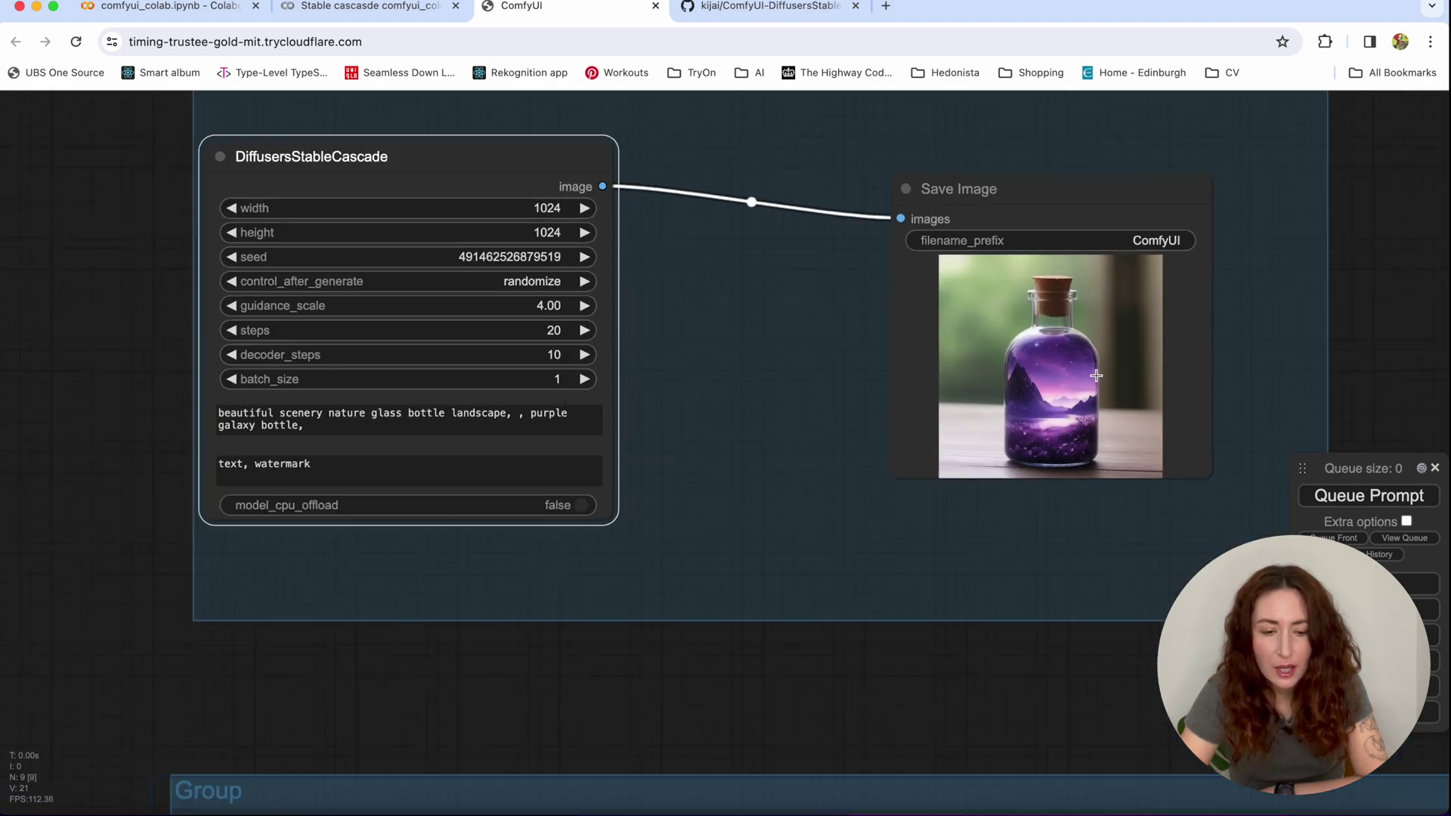
{"action": "left_click", "coordinate": [325, 8]}
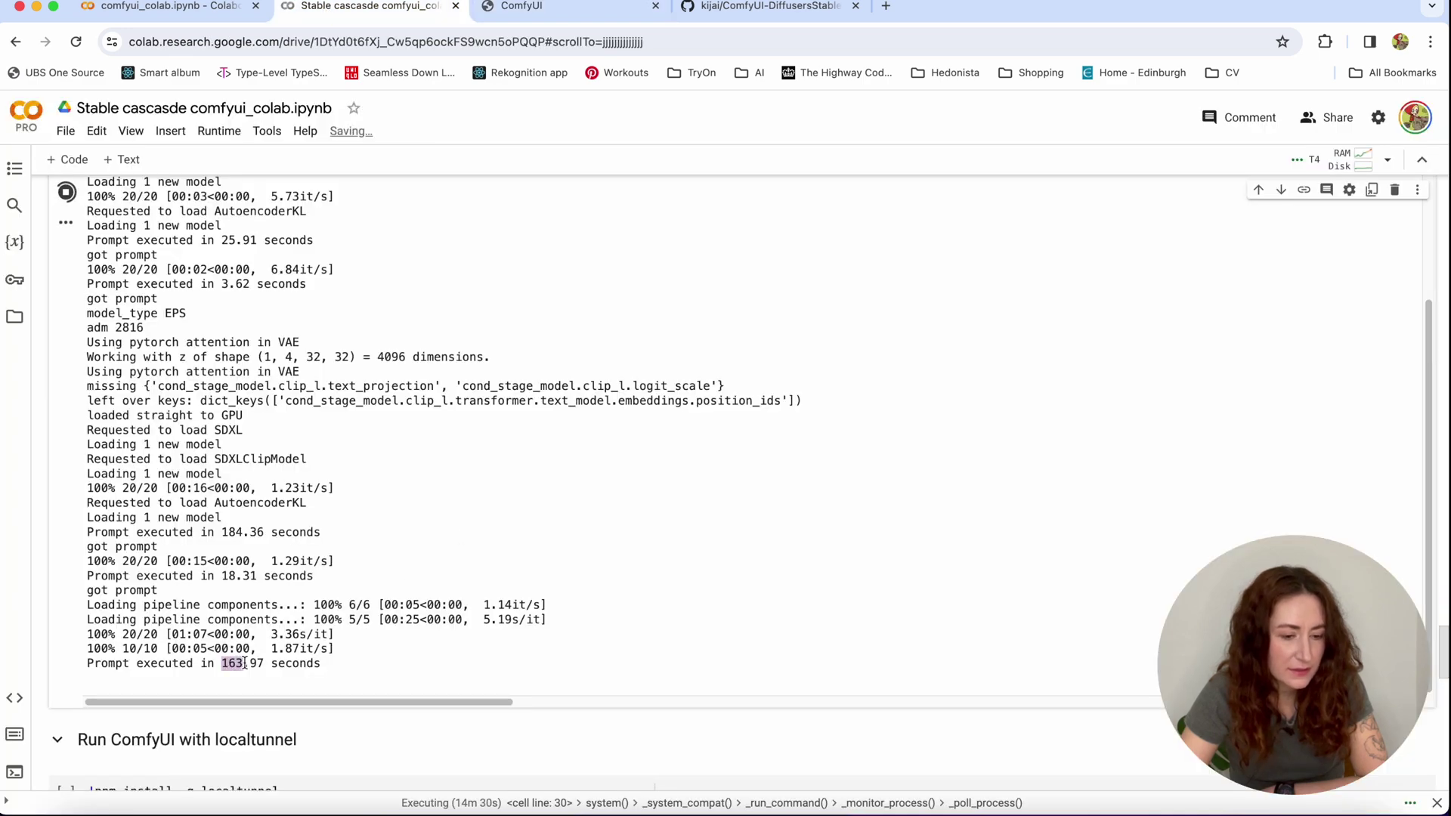
{"action": "scroll", "coordinate": [307, 470], "scroll_direction": "up", "scroll_amount": 6}
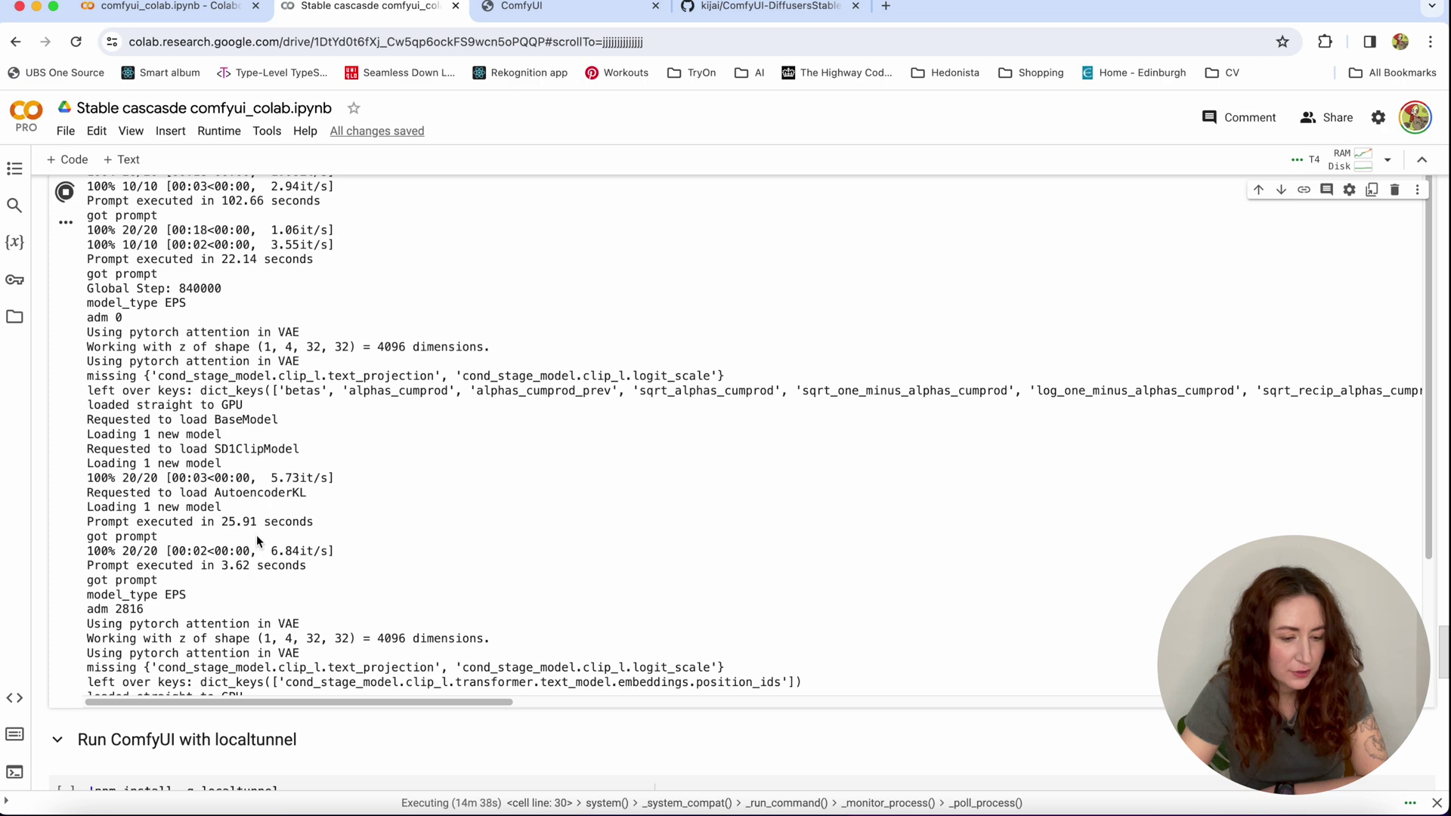
{"action": "scroll", "coordinate": [259, 540], "scroll_direction": "down", "scroll_amount": 5}
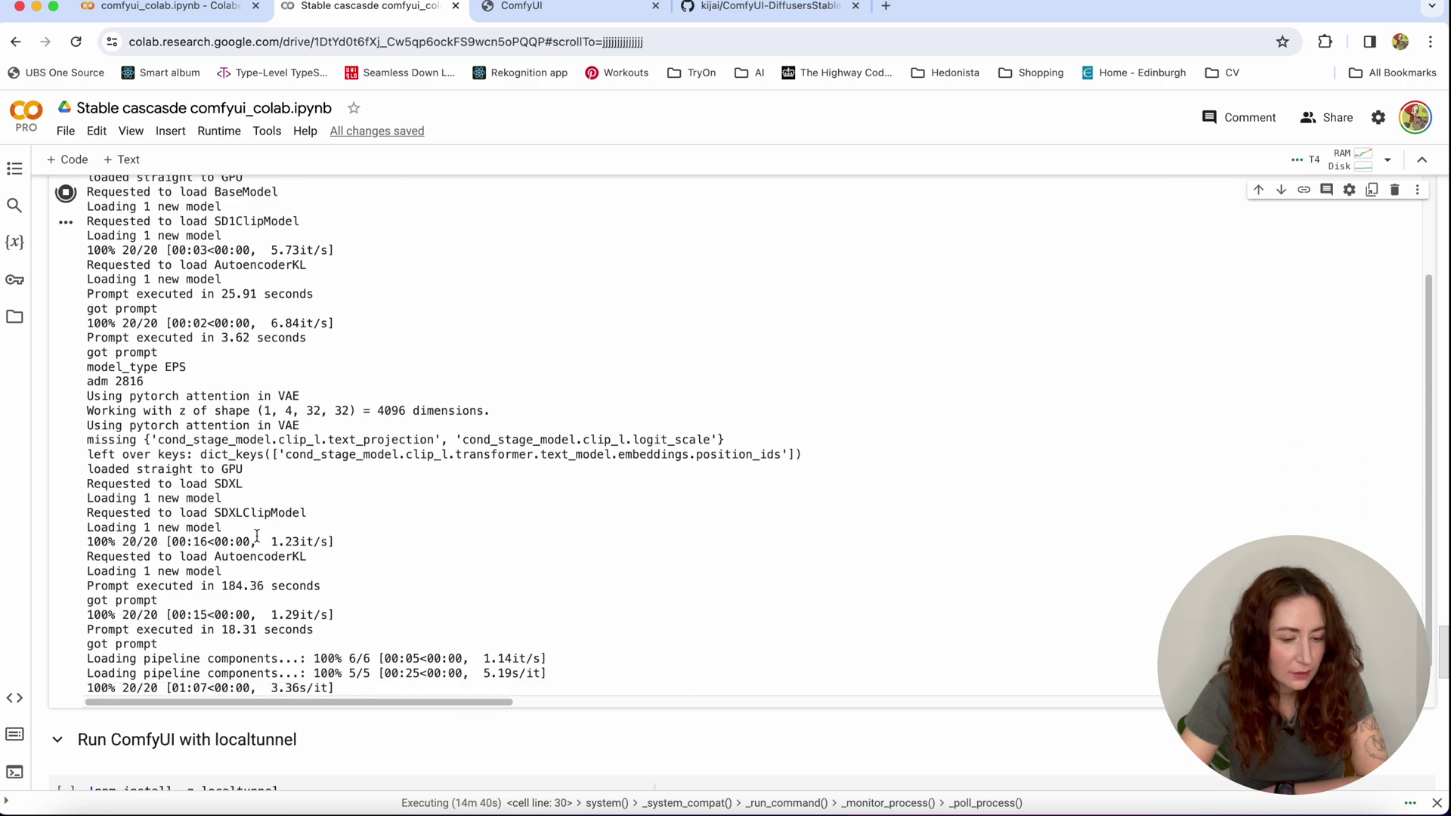
{"action": "left_click_drag", "start_coordinate": [221, 533], "coordinate": [258, 533]}
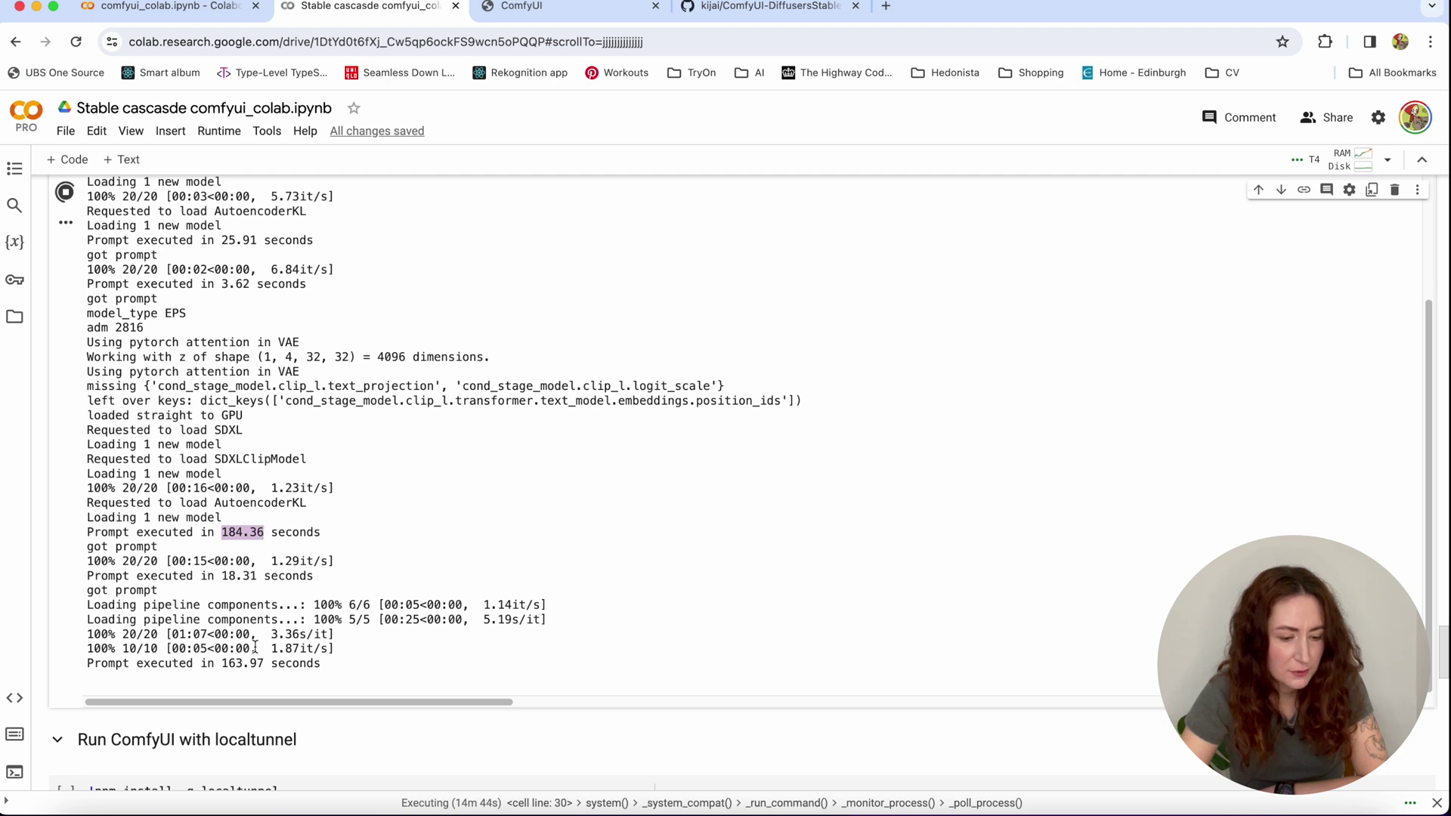
{"action": "left_click_drag", "start_coordinate": [222, 663], "coordinate": [269, 654]}
- Rerun the bottle workflow from ComfyUI and follow its progress in the Colab log
{"action": "left_click", "coordinate": [521, 6]}
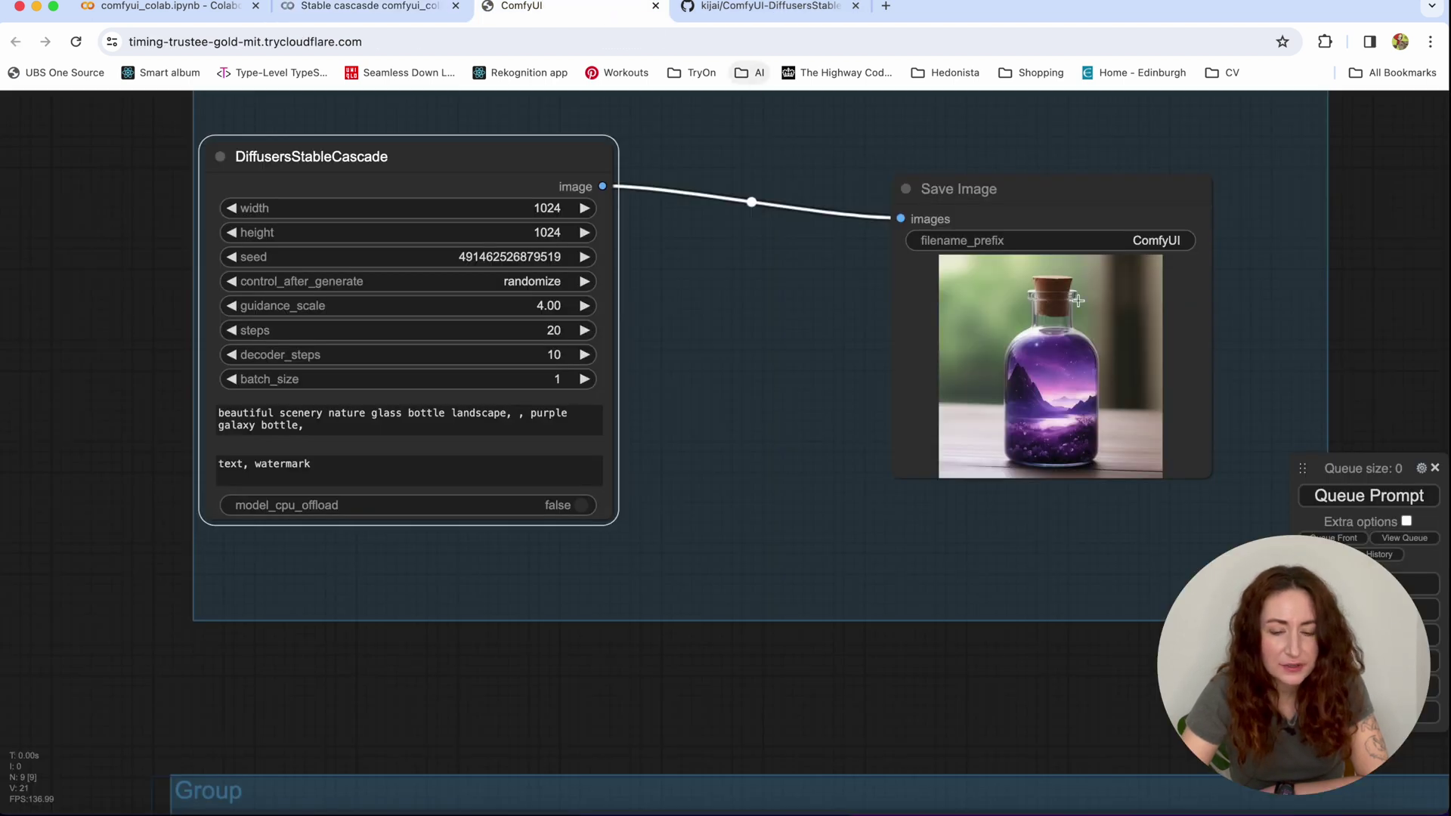
{"action": "left_click", "coordinate": [1395, 508]}
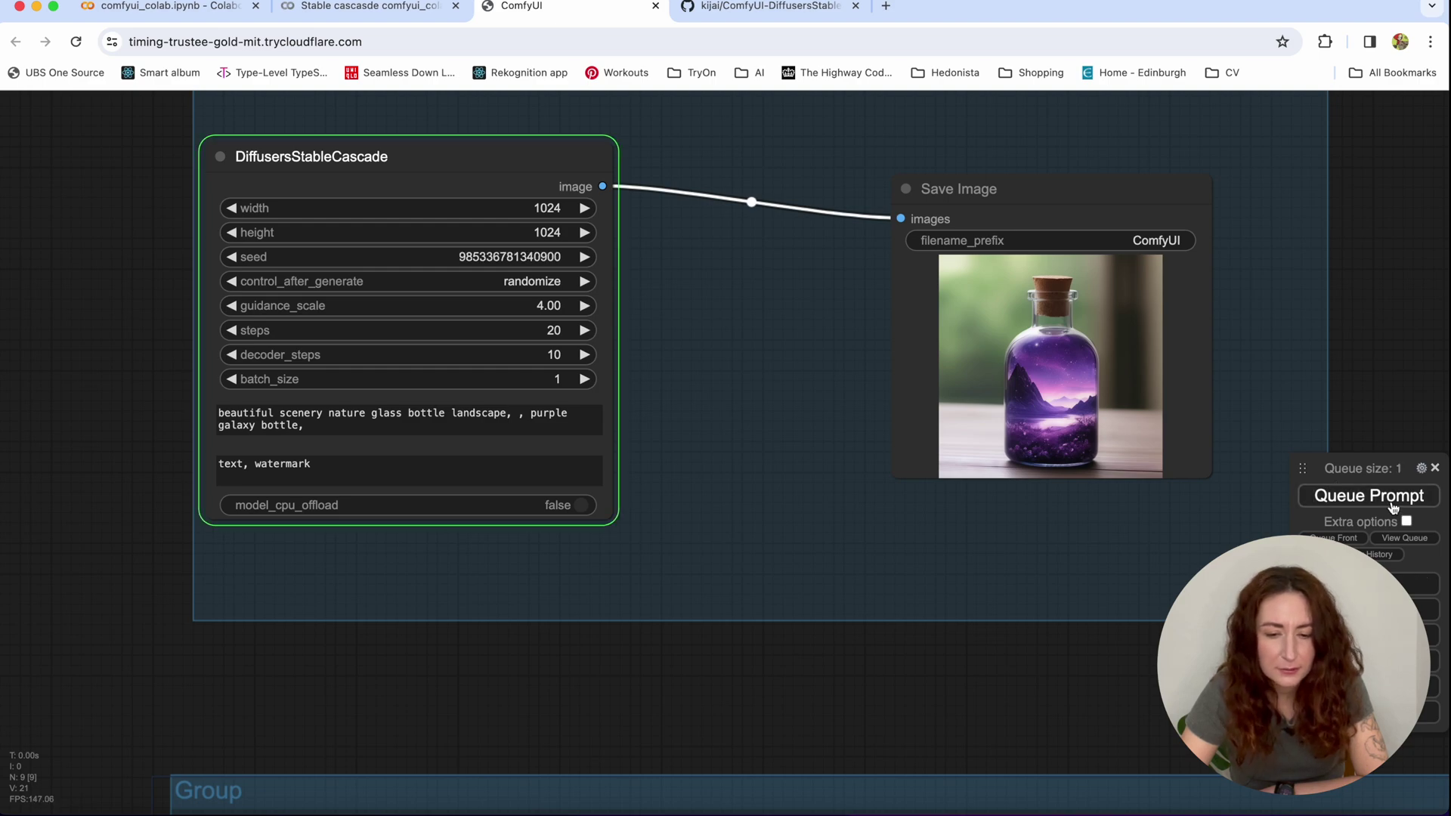
{"action": "left_click", "coordinate": [390, 17]}
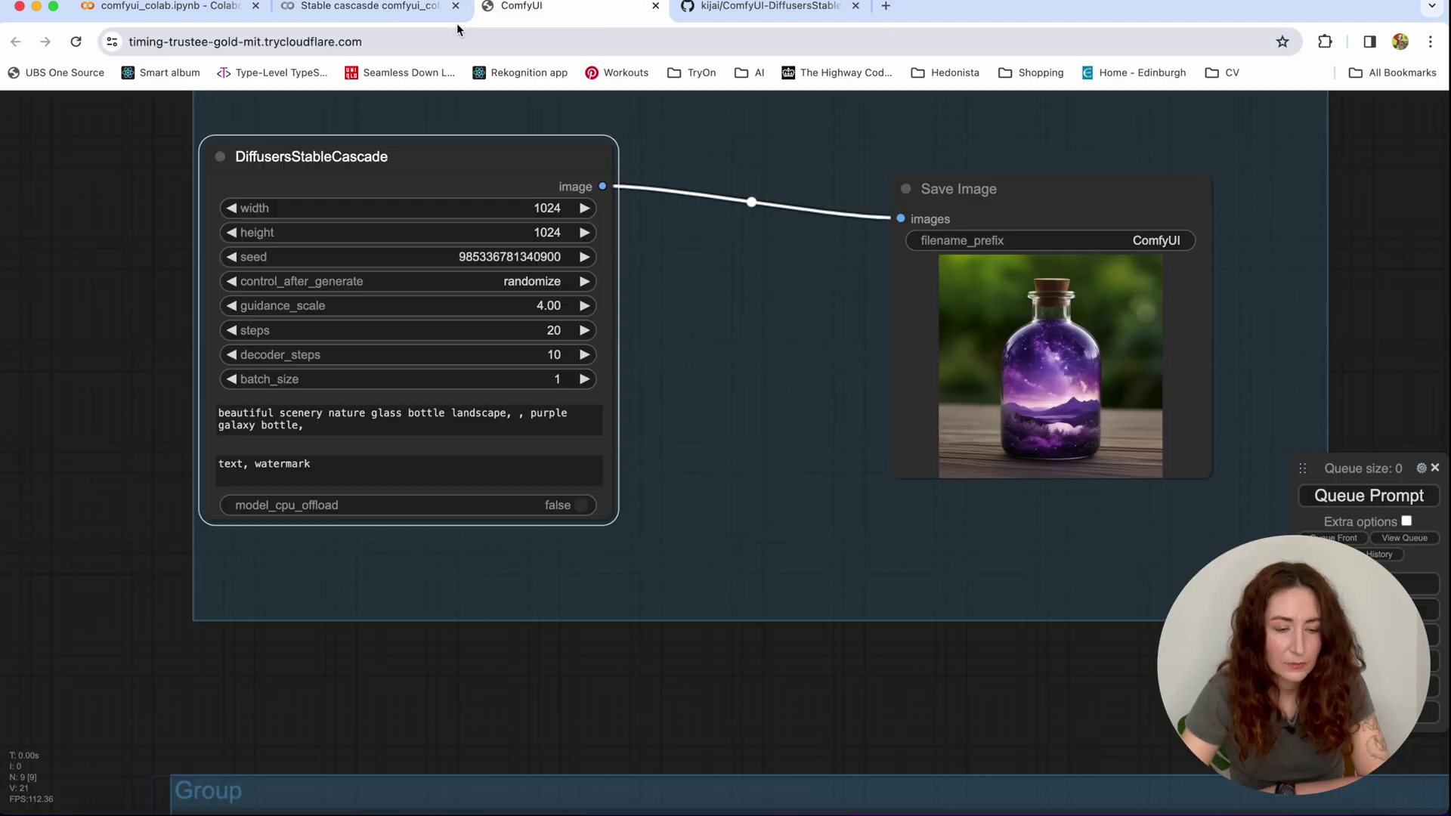
{"action": "left_click", "coordinate": [416, 21]}
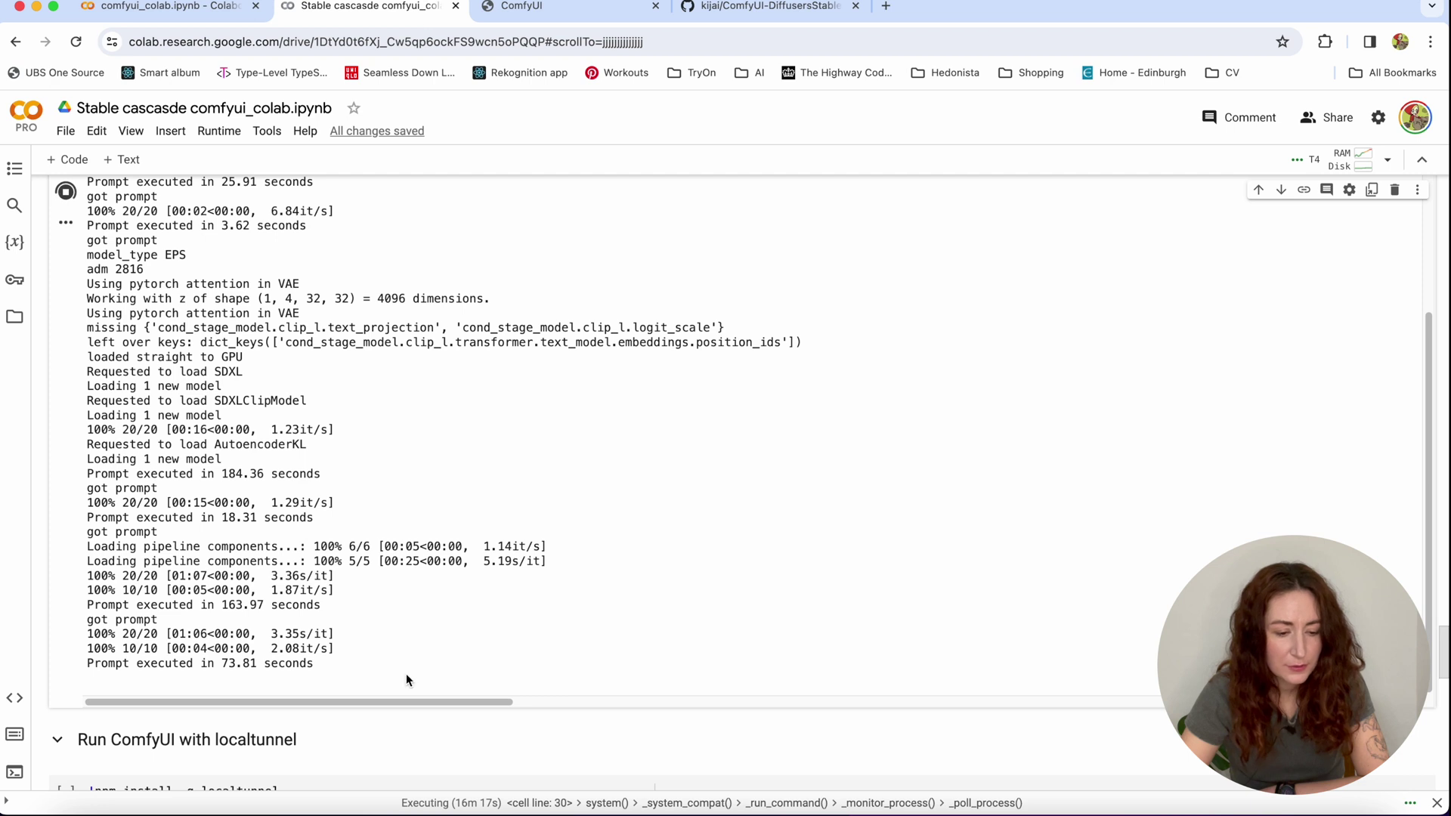
- Compare the new 73.81-second run time with the earlier 18.31-second timing in the log
{"action": "left_click_drag", "start_coordinate": [223, 663], "coordinate": [240, 660]}
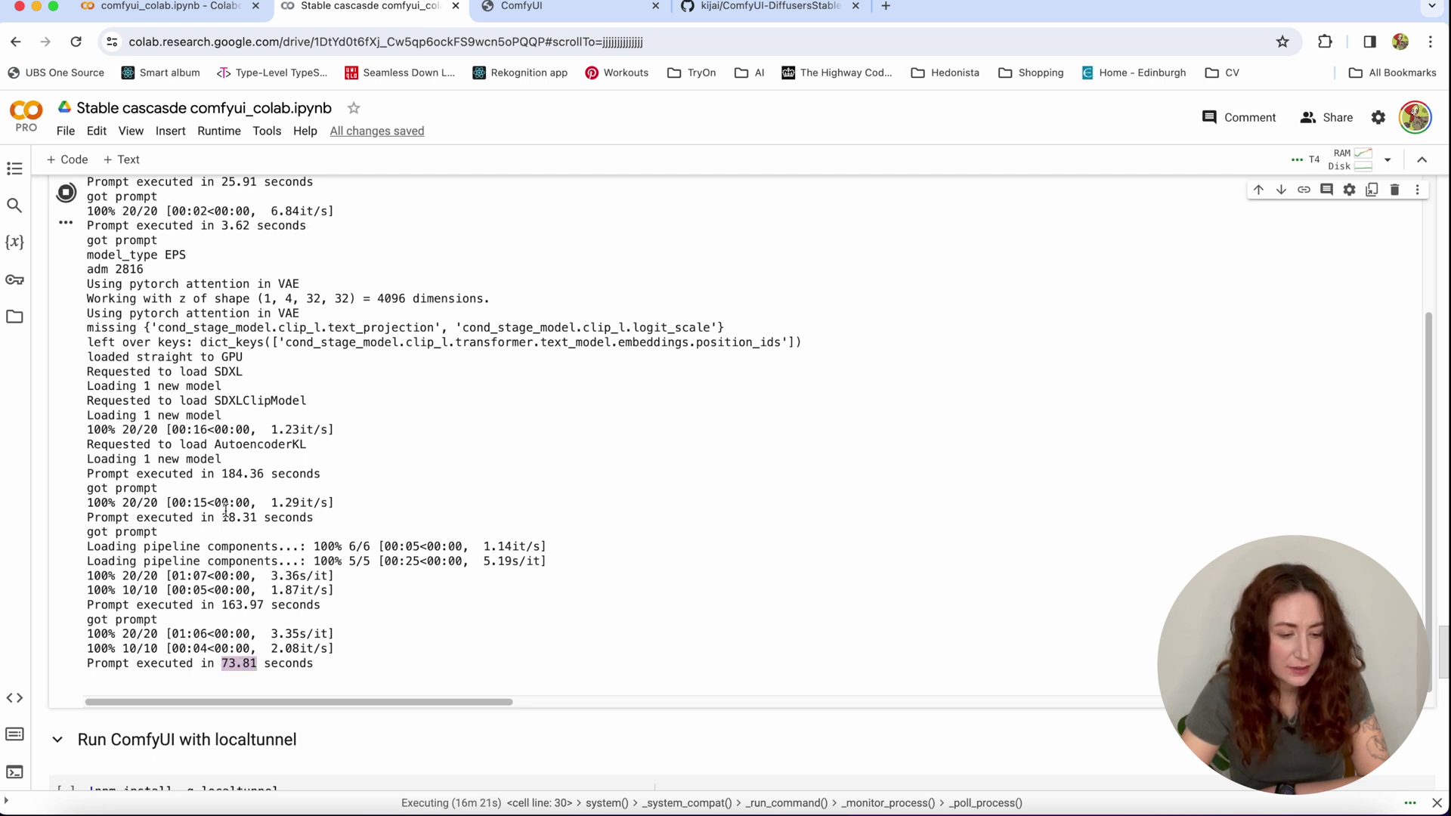
{"action": "left_click_drag", "start_coordinate": [221, 518], "coordinate": [257, 517]}
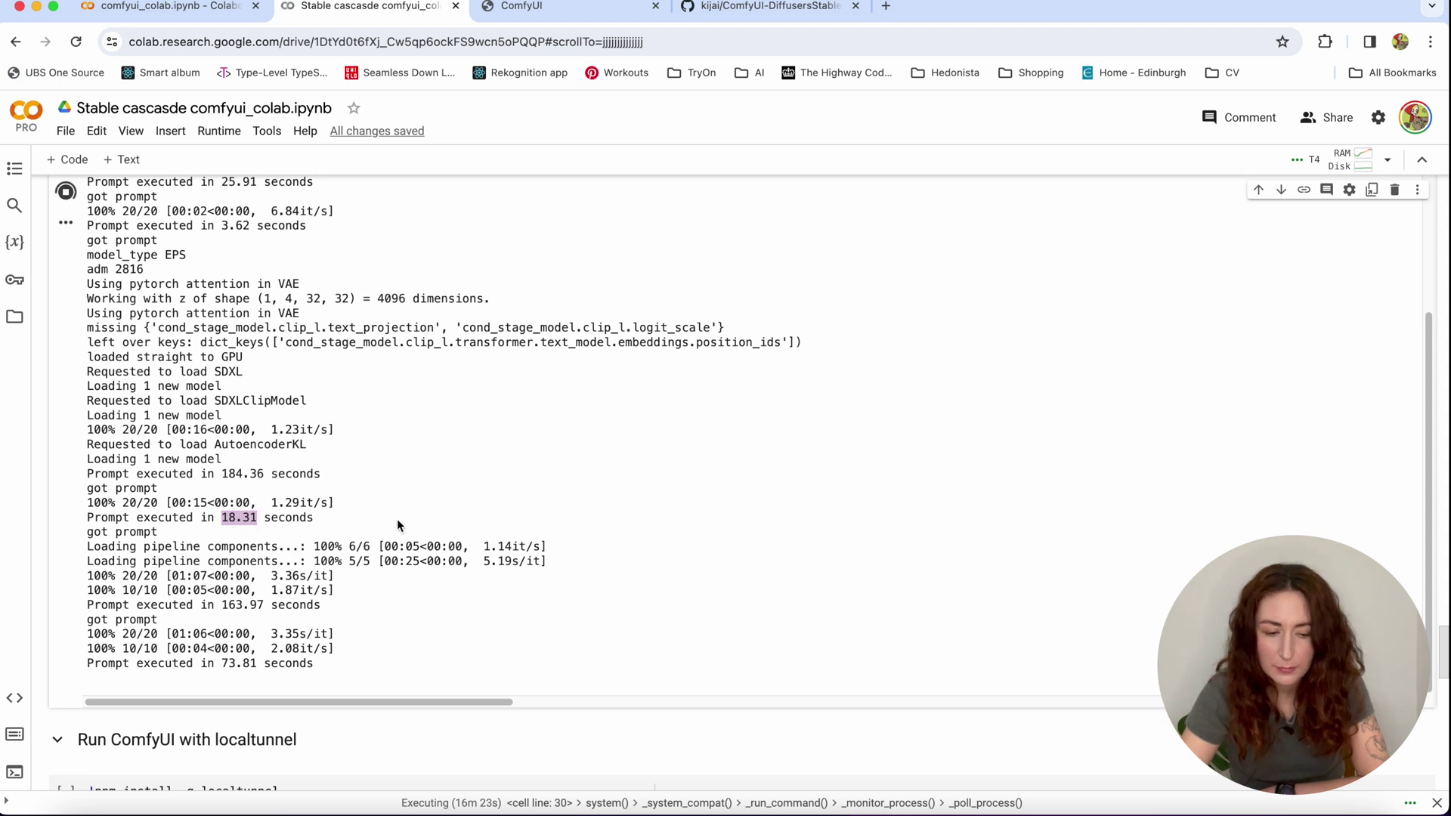
{"action": "left_click", "coordinate": [417, 590]}
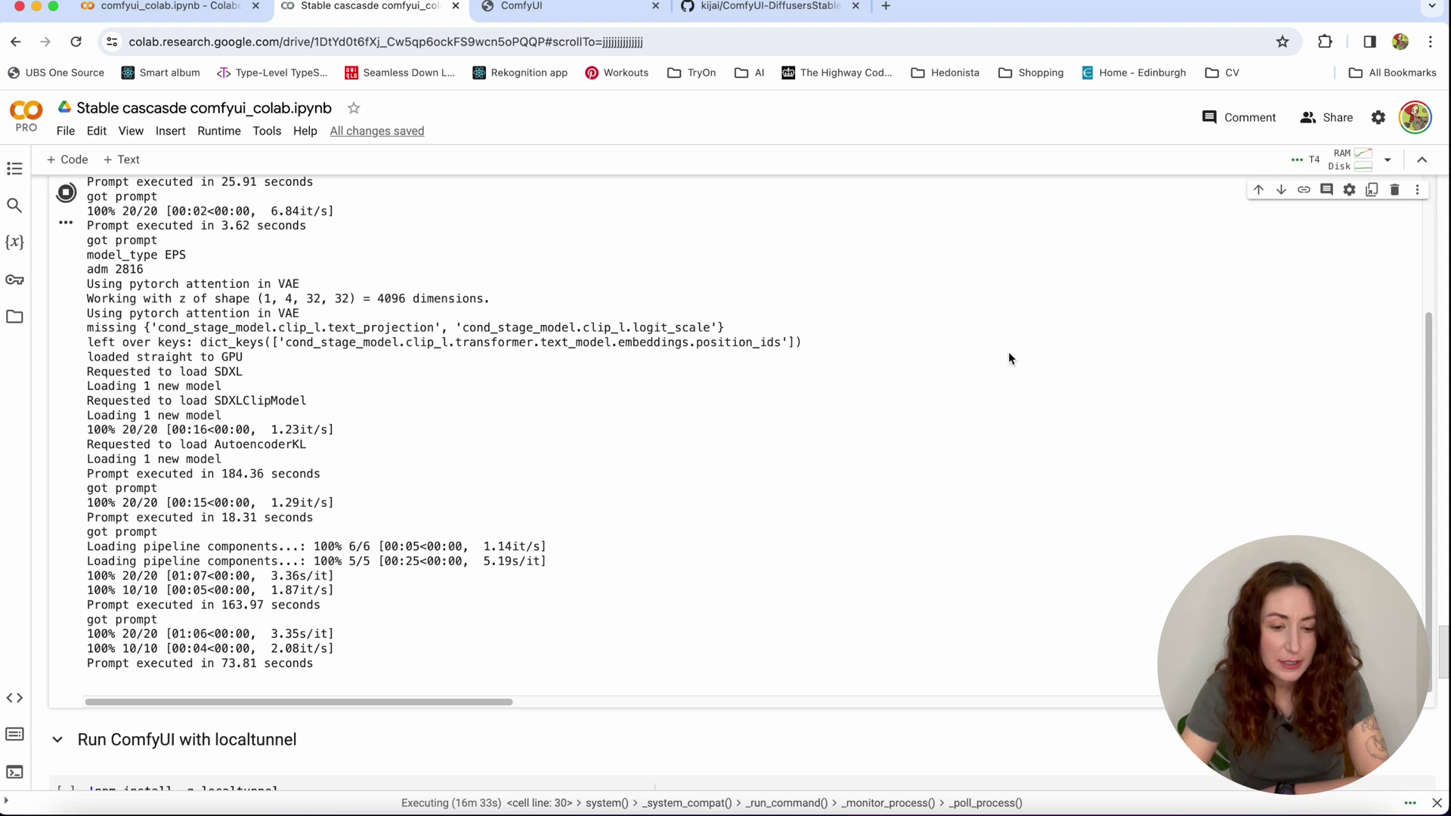
- Check Colab's Resources panel, where GPU RAM reads 13.0 of 15.0 GB
{"action": "left_click", "coordinate": [1361, 159]}
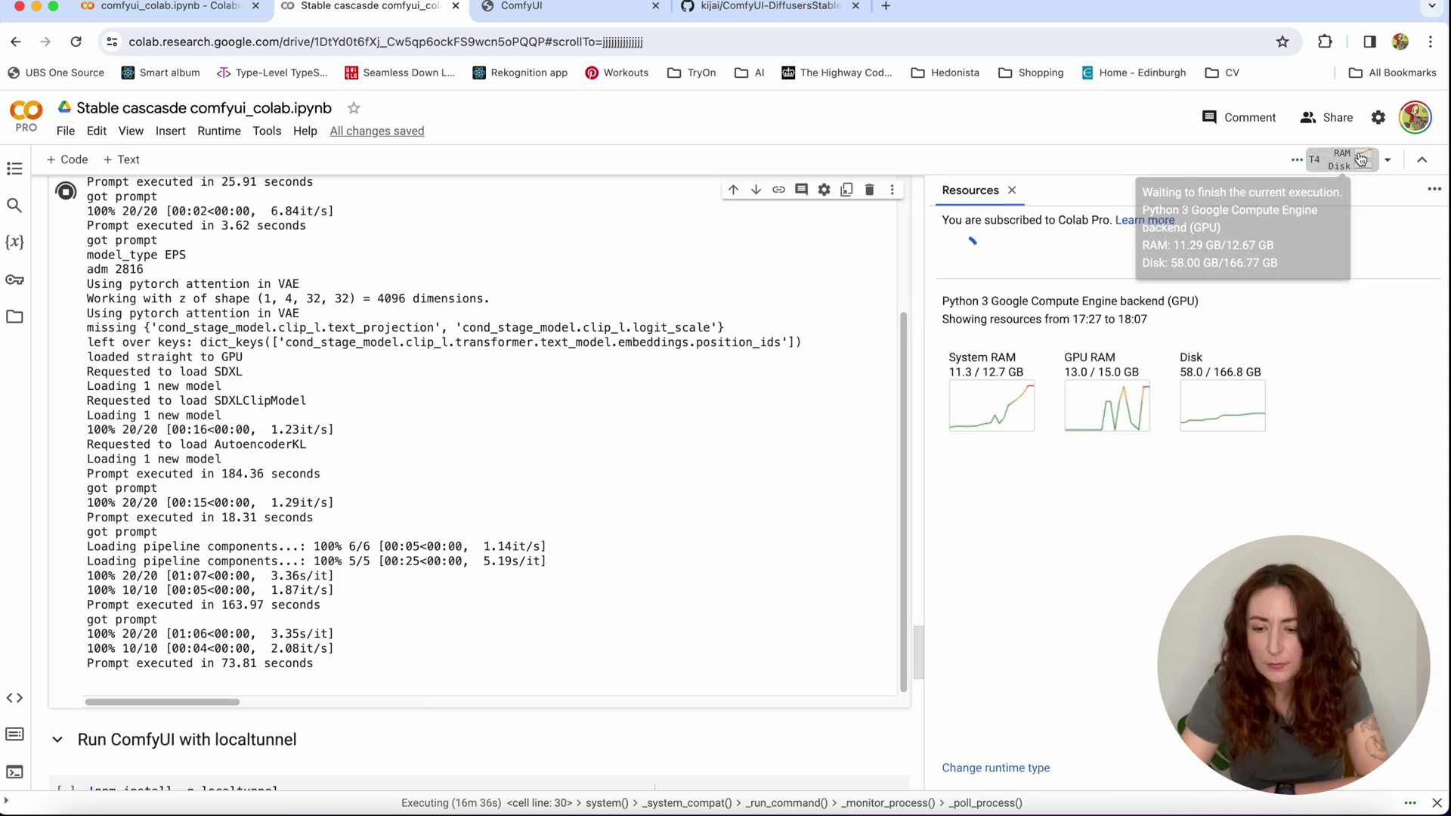
{"action": "double_click", "coordinate": [1111, 415]}
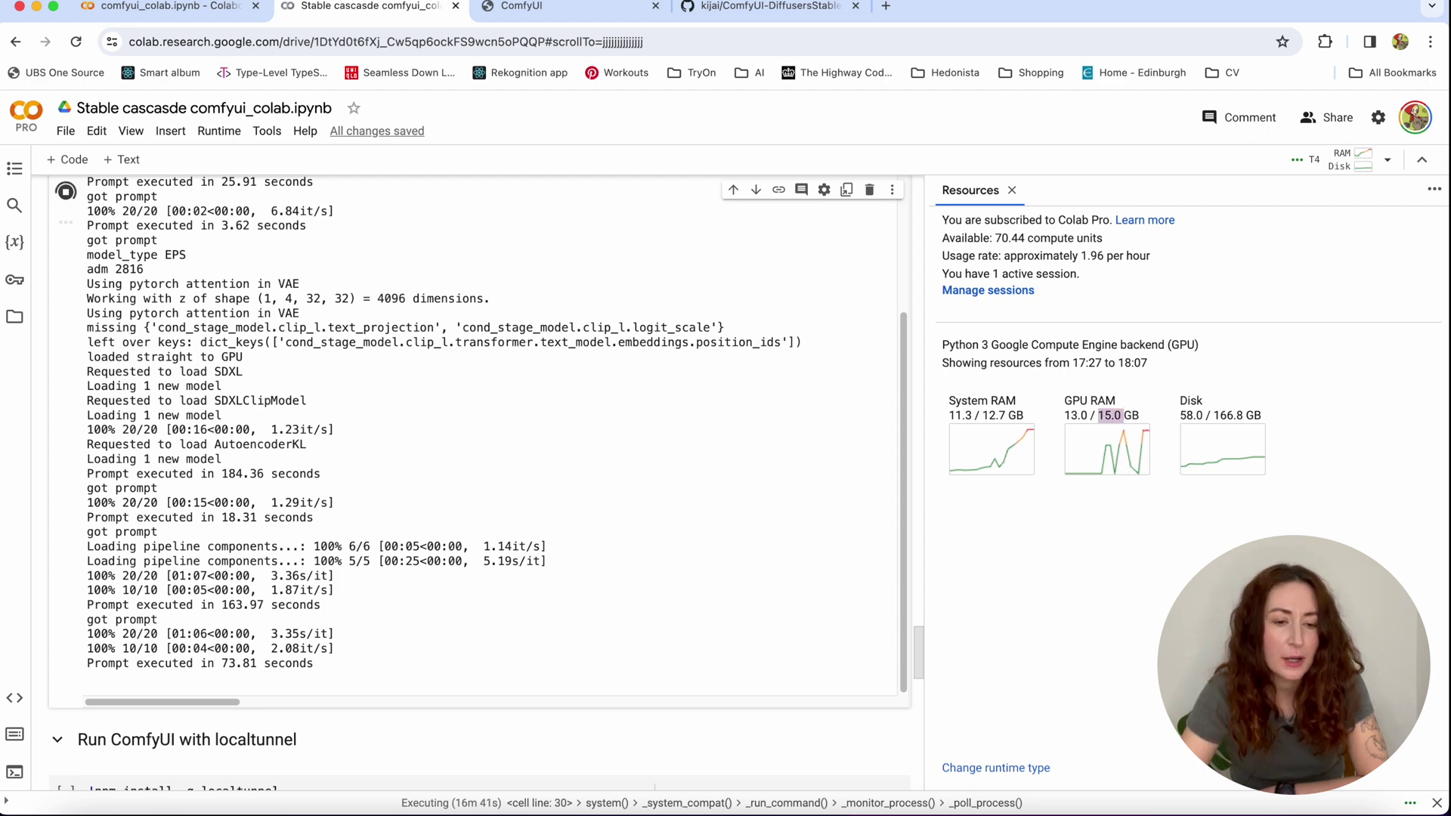
{"action": "left_click", "coordinate": [529, 6]}
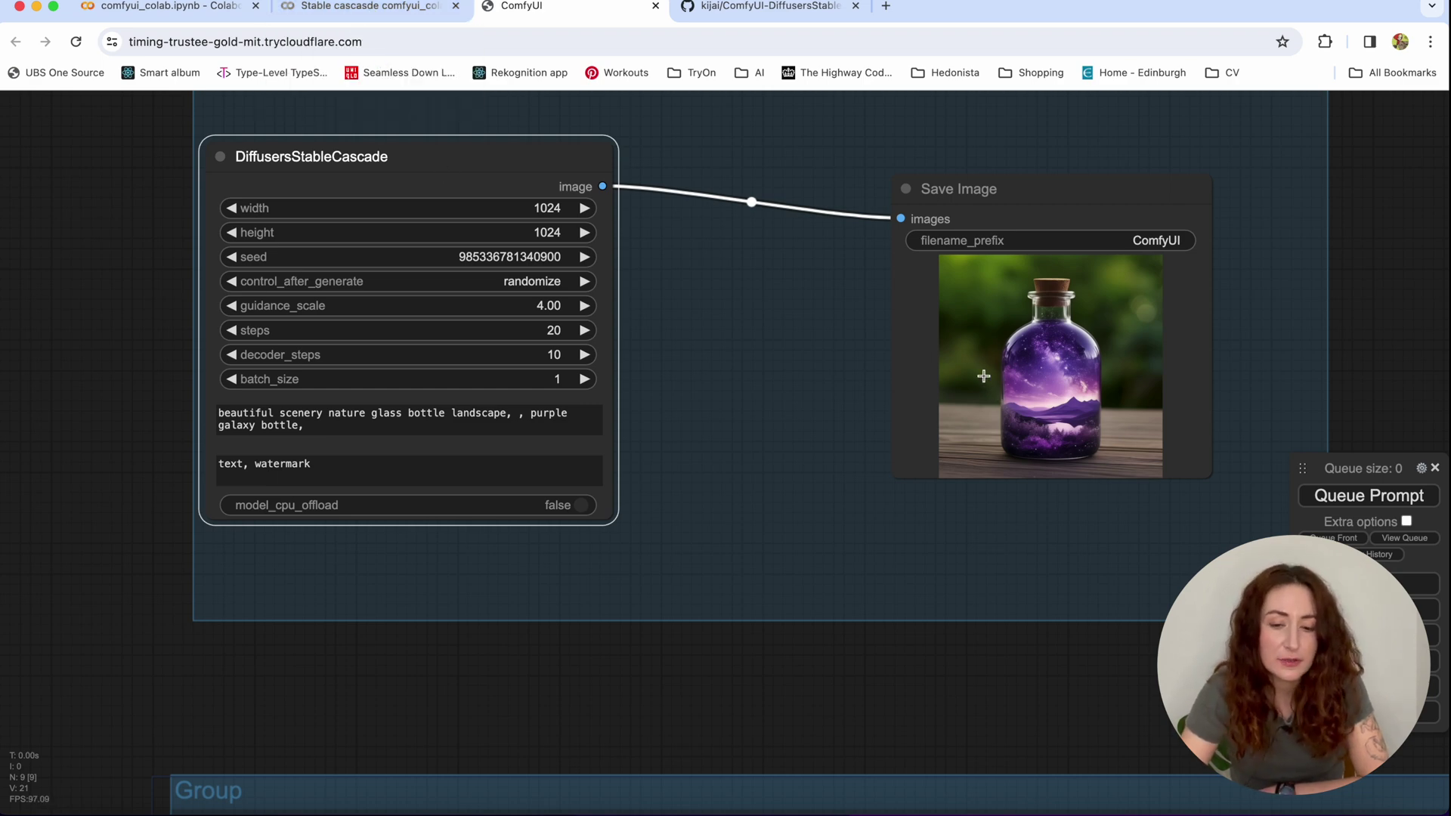
{"action": "left_click", "coordinate": [405, 9]}
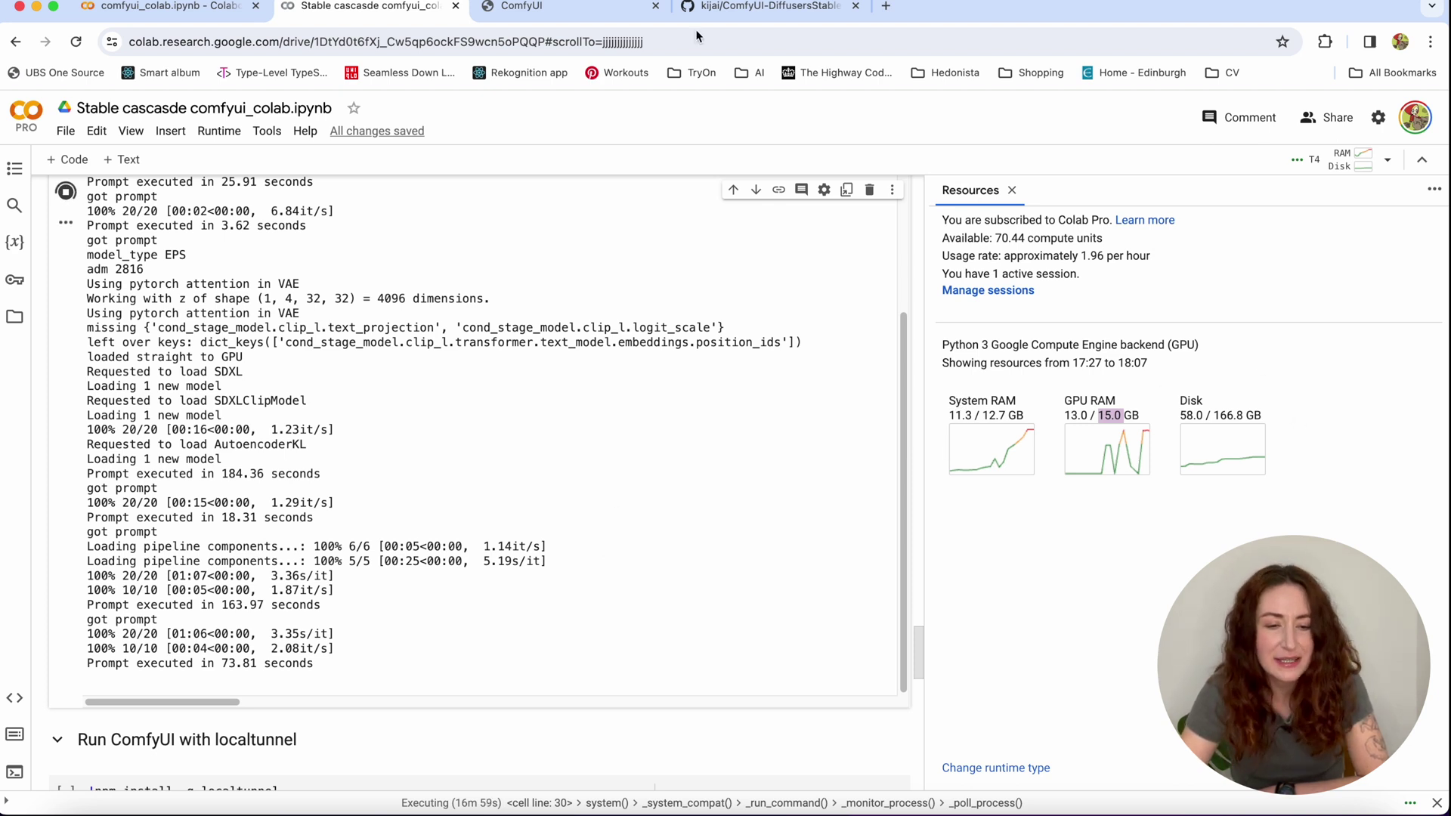
- Zoom and pan the ComfyUI canvas to view the purple galaxy bottle render in Save Image
{"action": "left_click", "coordinate": [578, 20]}
{"action": "scroll", "coordinate": [918, 470], "scroll_direction": "down", "scroll_amount": 6}
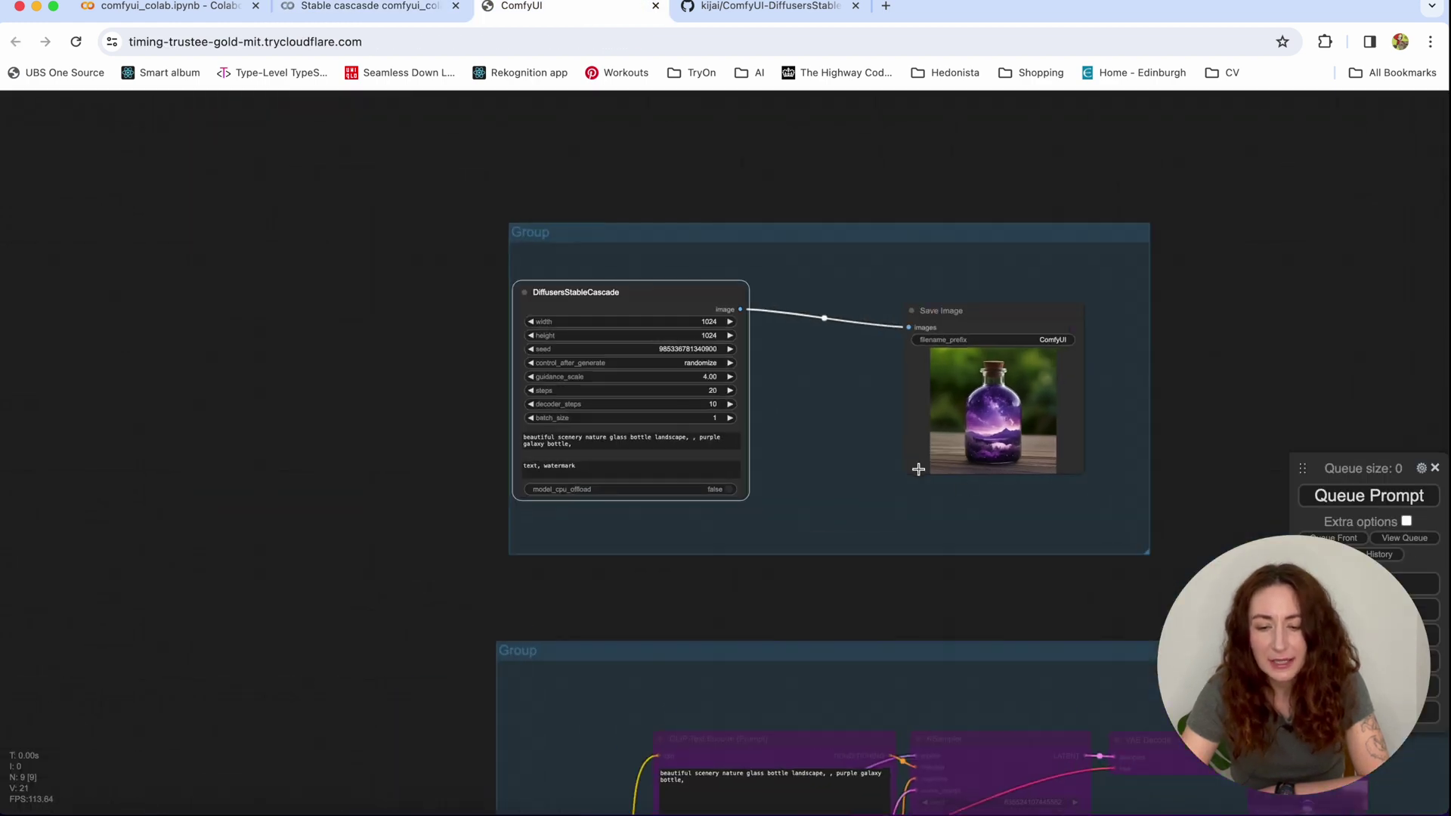
{"action": "left_click_drag", "start_coordinate": [1289, 405], "coordinate": [1056, 194]}
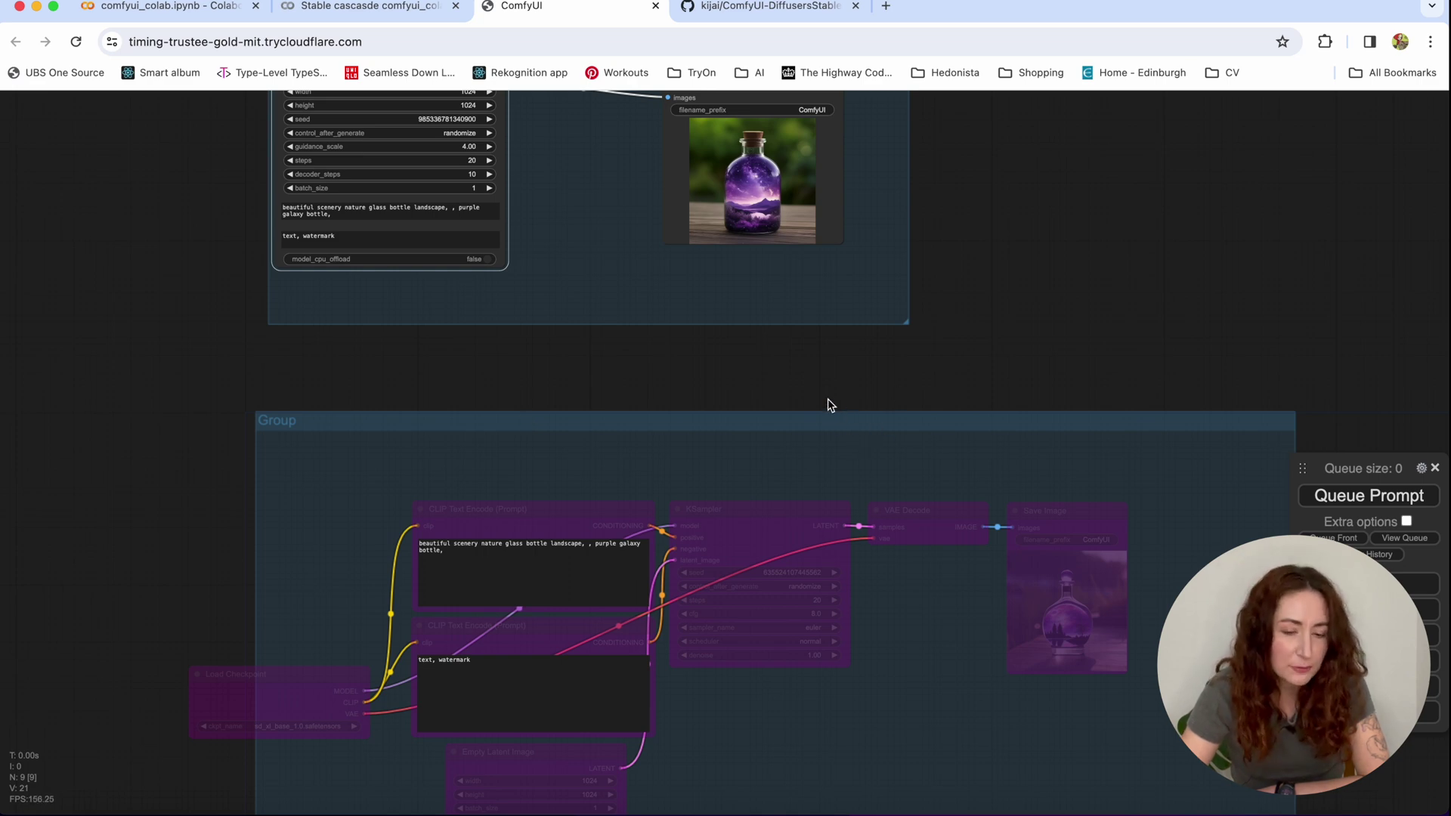
{"action": "left_click_drag", "start_coordinate": [1092, 217], "coordinate": [1331, 458]}
{"action": "scroll", "coordinate": [1033, 463], "scroll_direction": "up", "scroll_amount": 5}
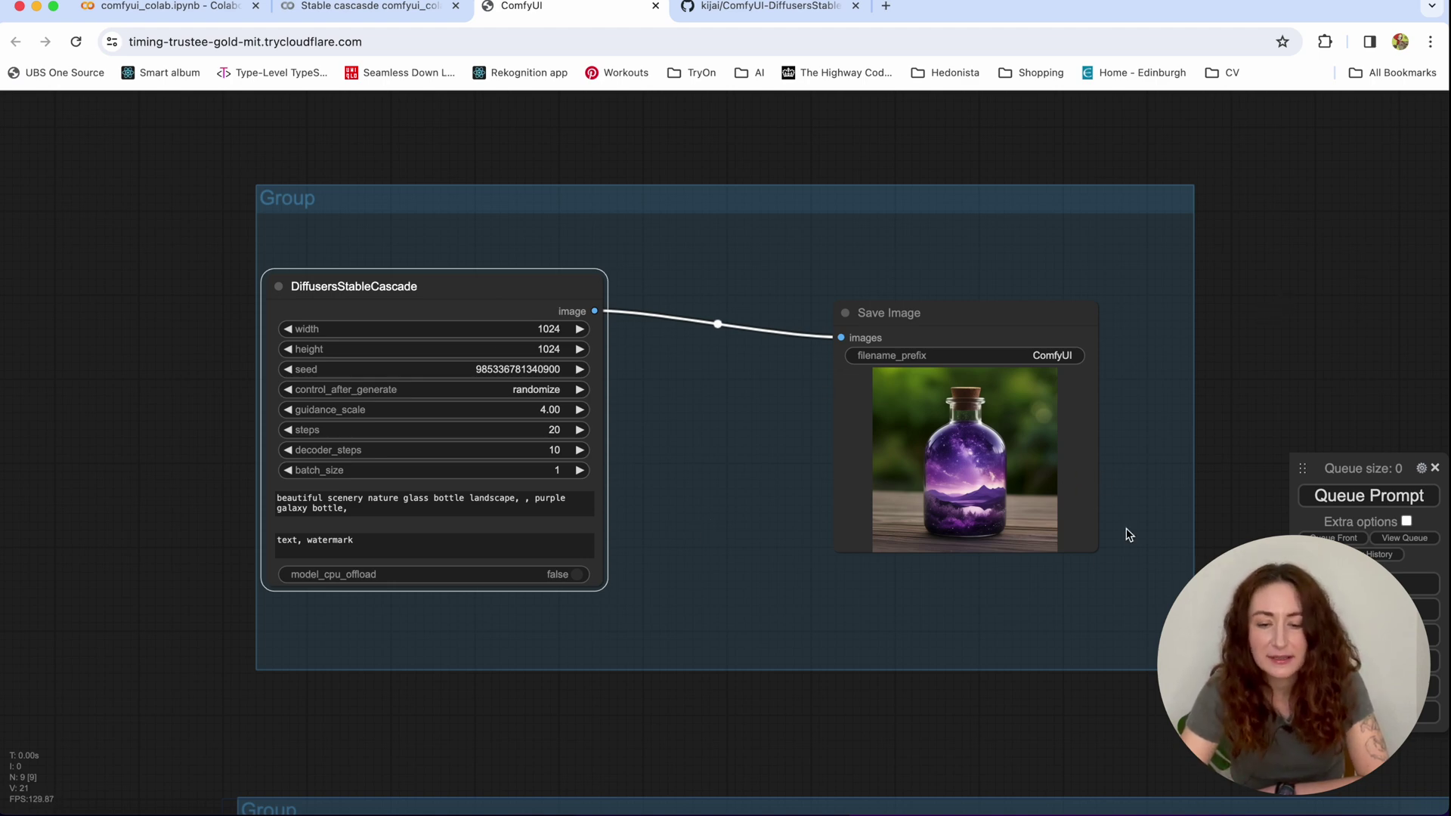
{"action": "scroll", "coordinate": [1127, 532], "scroll_direction": "down", "scroll_amount": 3}
{"action": "scroll", "coordinate": [1127, 531], "scroll_direction": "up", "scroll_amount": 10}
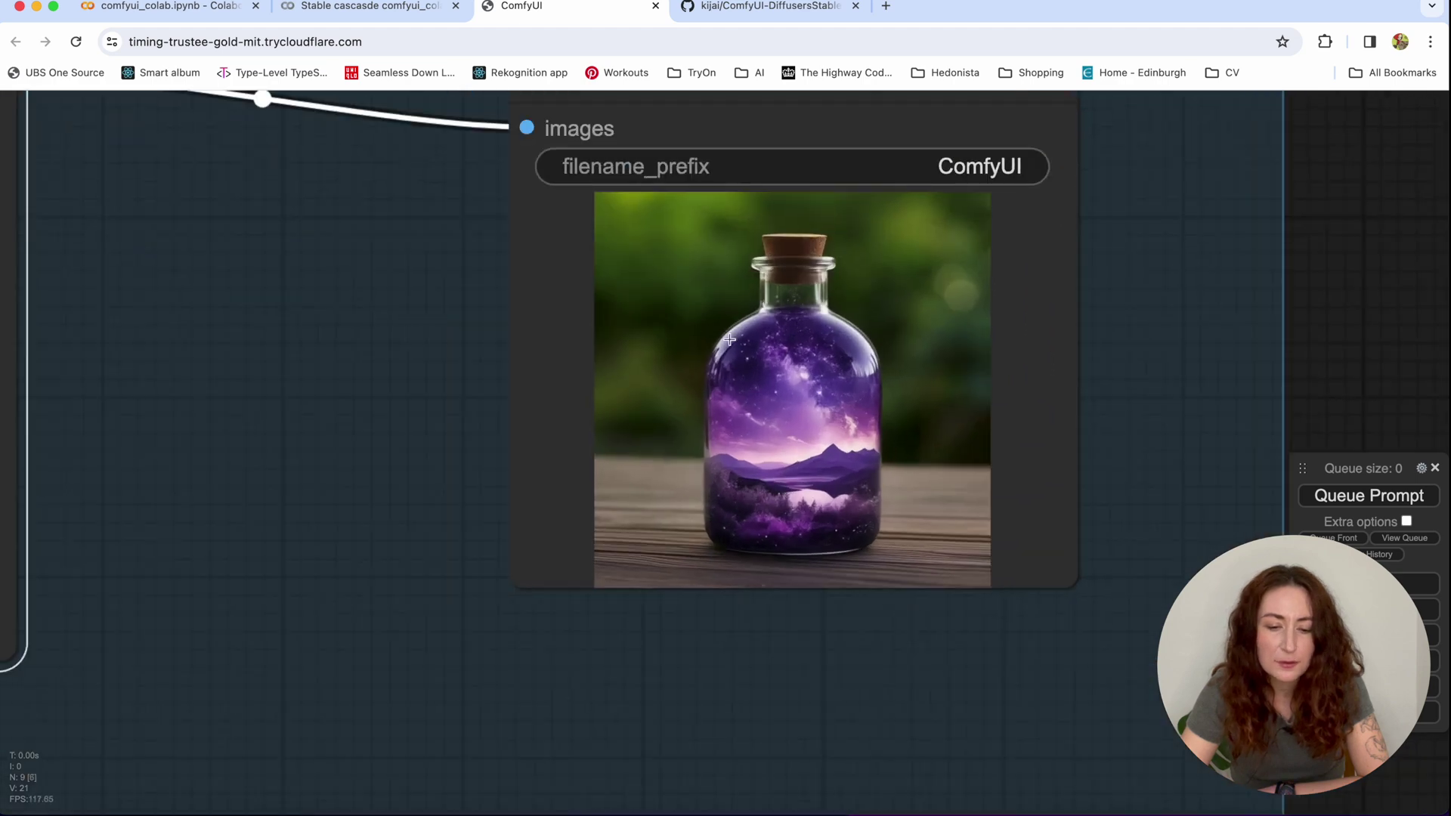
{"action": "scroll", "coordinate": [827, 387], "scroll_direction": "down", "scroll_amount": 2}
{"action": "scroll", "coordinate": [956, 434], "scroll_direction": "down", "scroll_amount": 6}
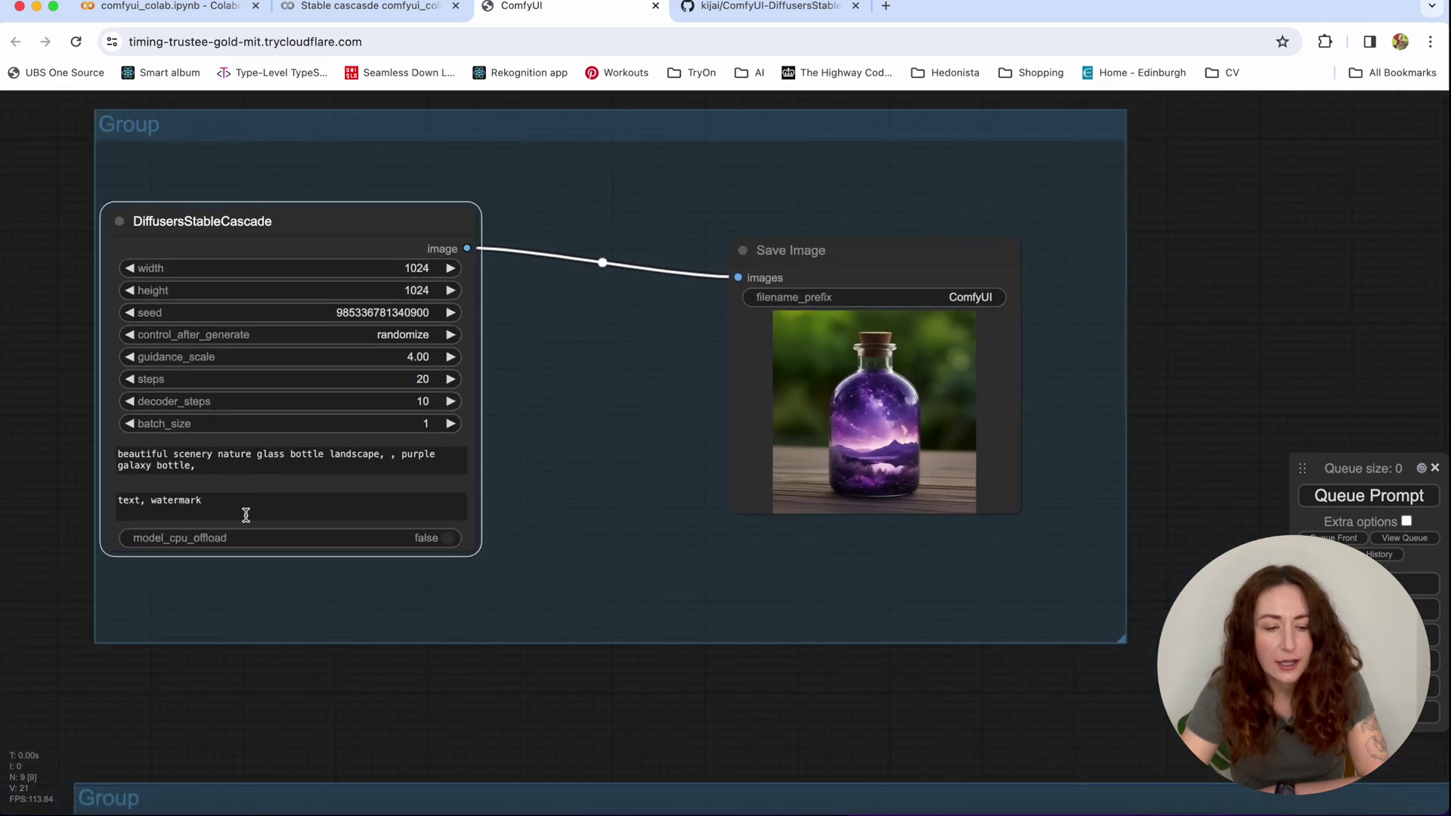
- Change the prompt to 'a portrait of beautiful woman, bokeh, artistic, professional photo, ginger hair', enable model_cpu_offload, and queue
{"action": "left_click", "coordinate": [205, 472]}
{"action": "left_click_drag", "start_coordinate": [234, 468], "coordinate": [83, 449]}
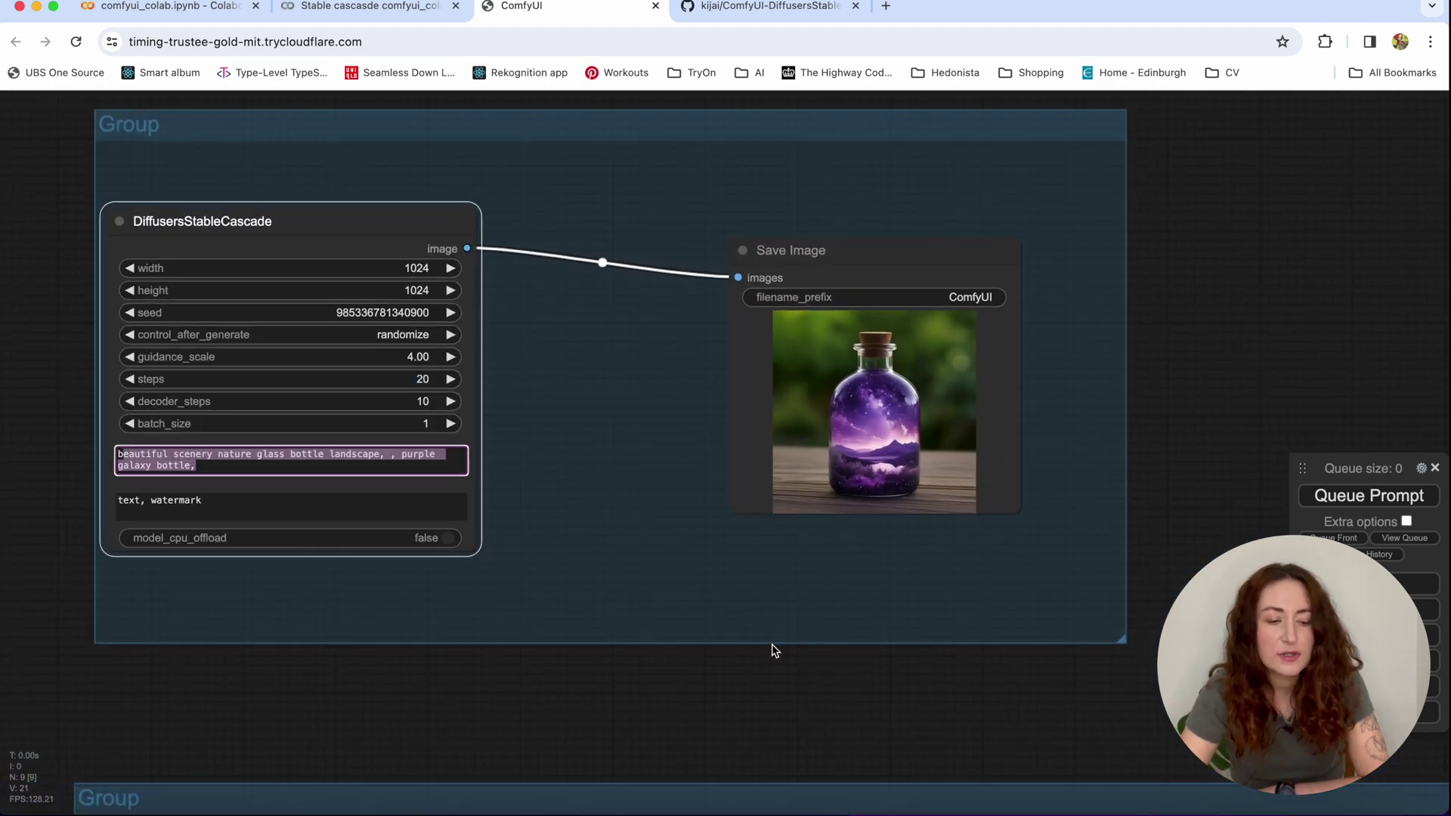
{"action": "key", "text": "BackSpace"}
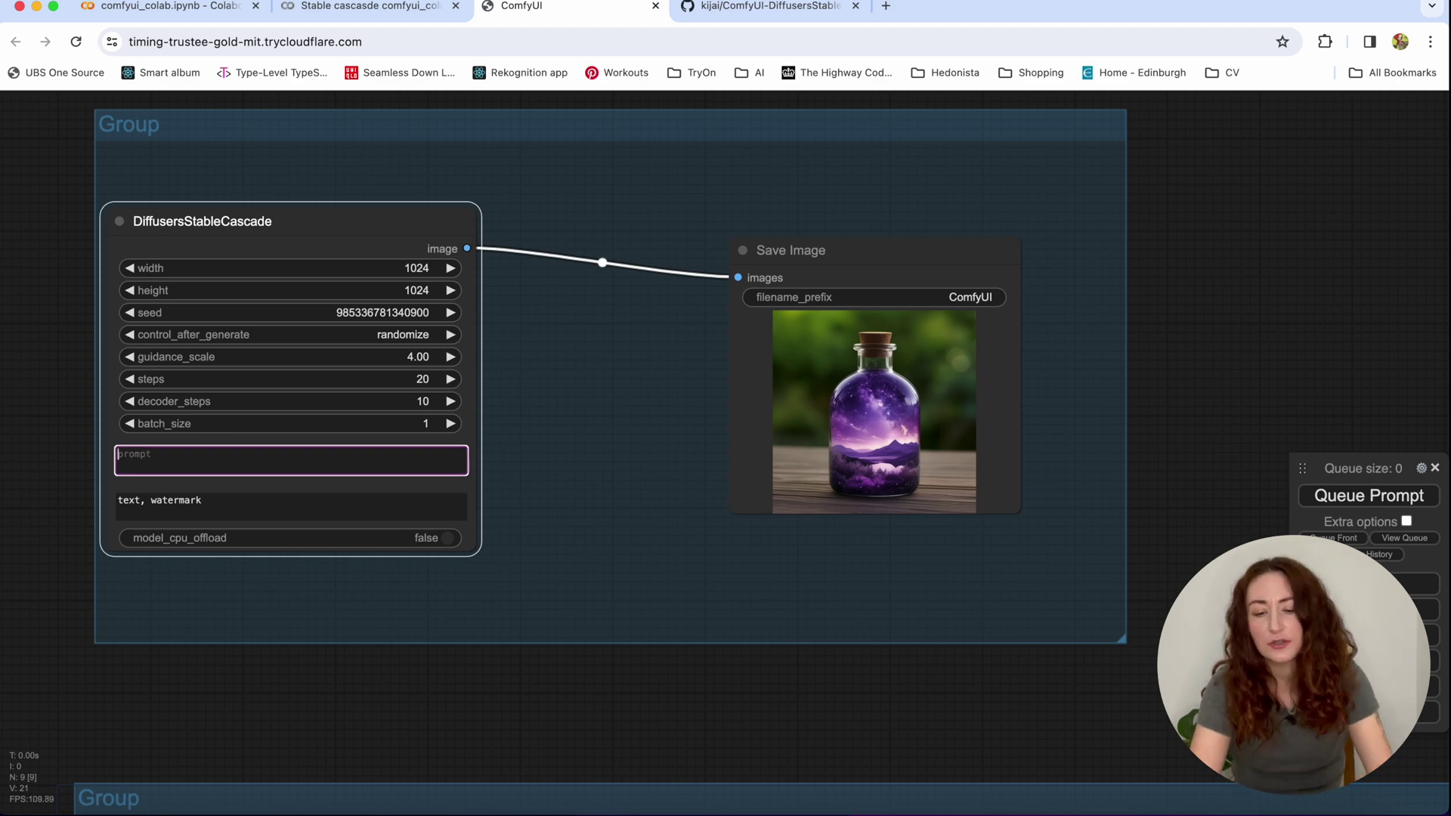
{"action": "type", "text": "a "}
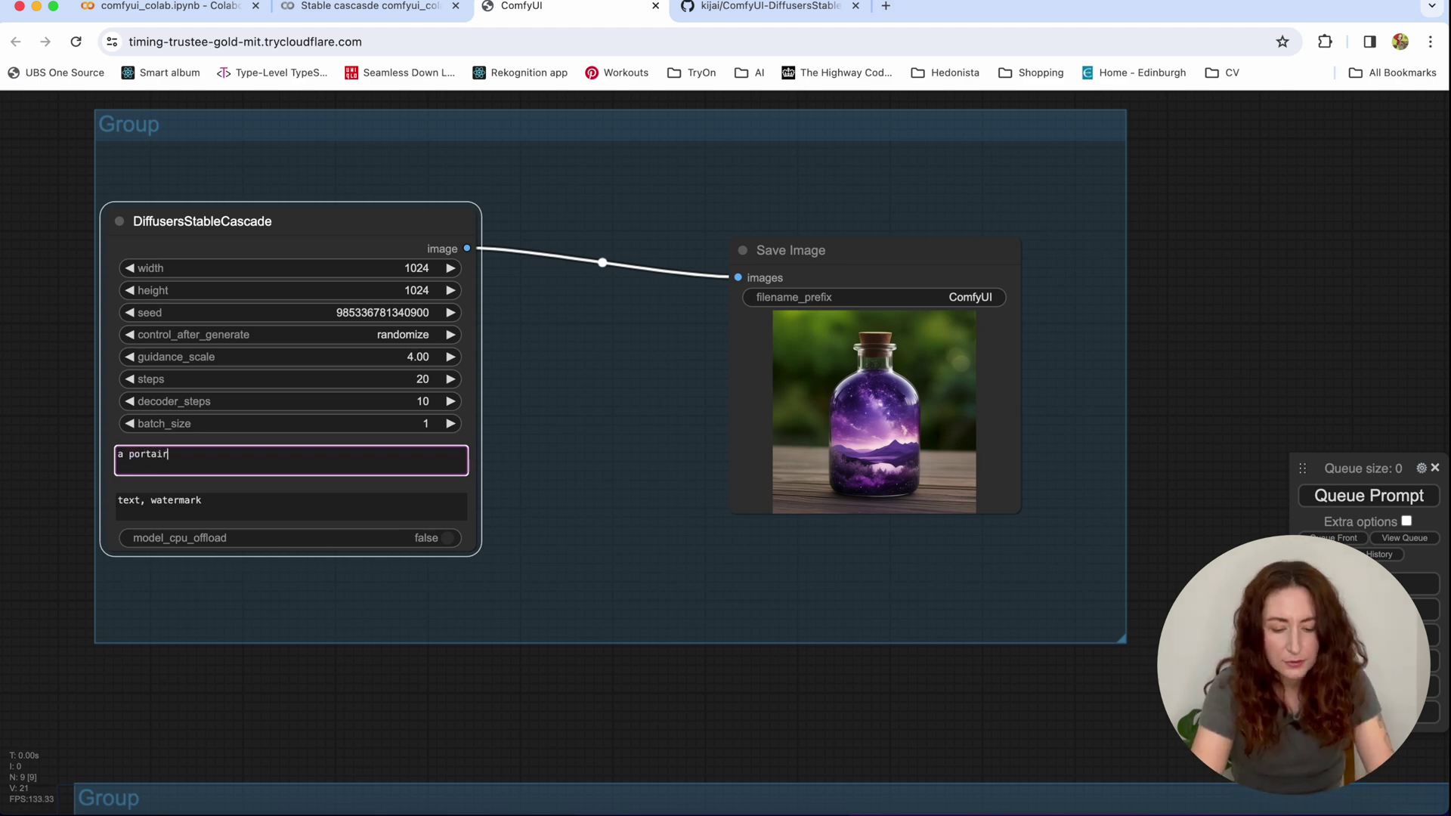
{"action": "type", "text": "portrai"}
{"action": "key", "text": "BackSpace"}
{"action": "key", "text": "BackSpace"}
{"action": "type", "text": "rait of beautiful woman, bokeh, artistic, professional photo, ginger hair"}
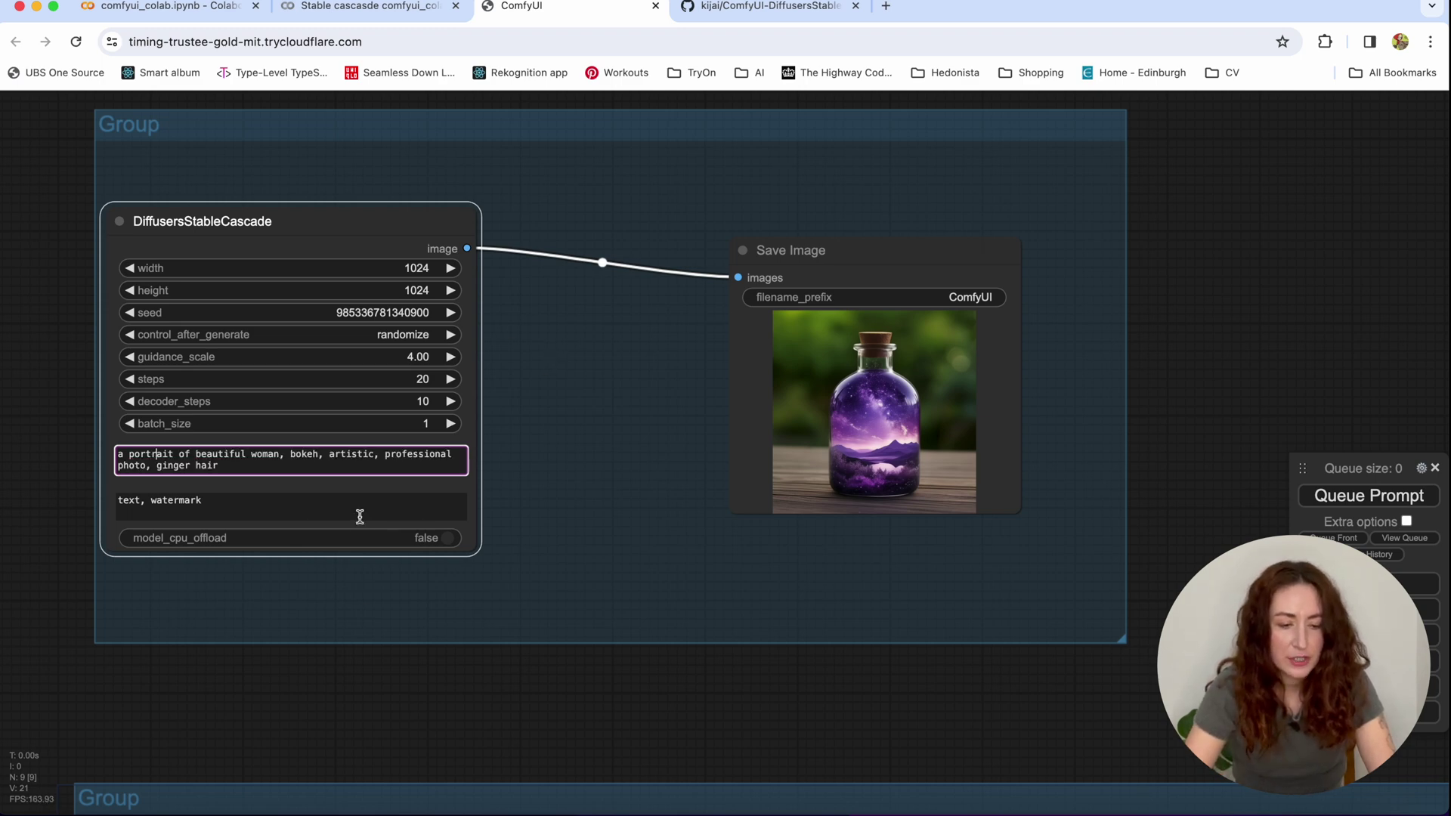
{"action": "left_click", "coordinate": [445, 544]}
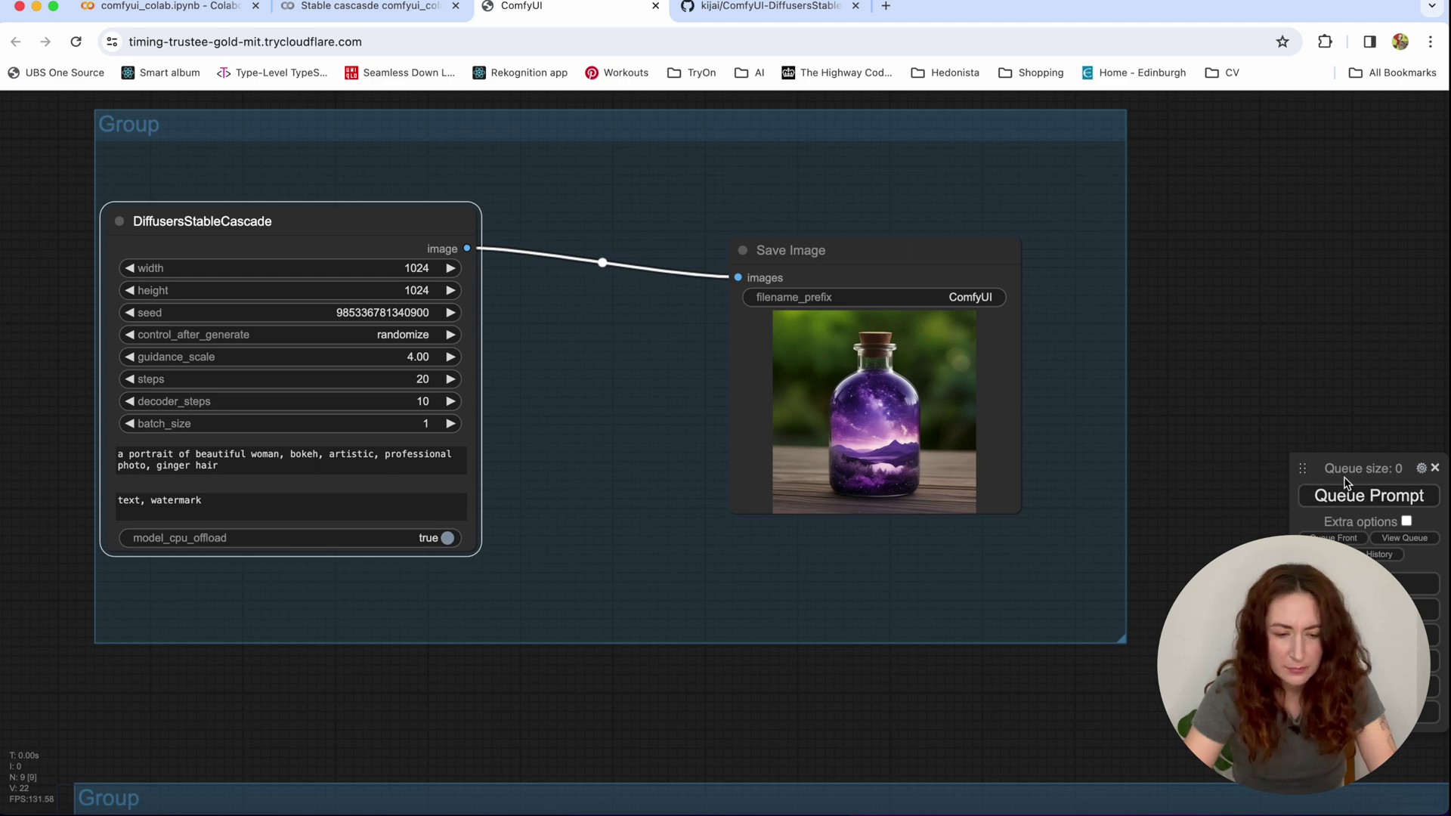
{"action": "left_click", "coordinate": [1328, 511]}
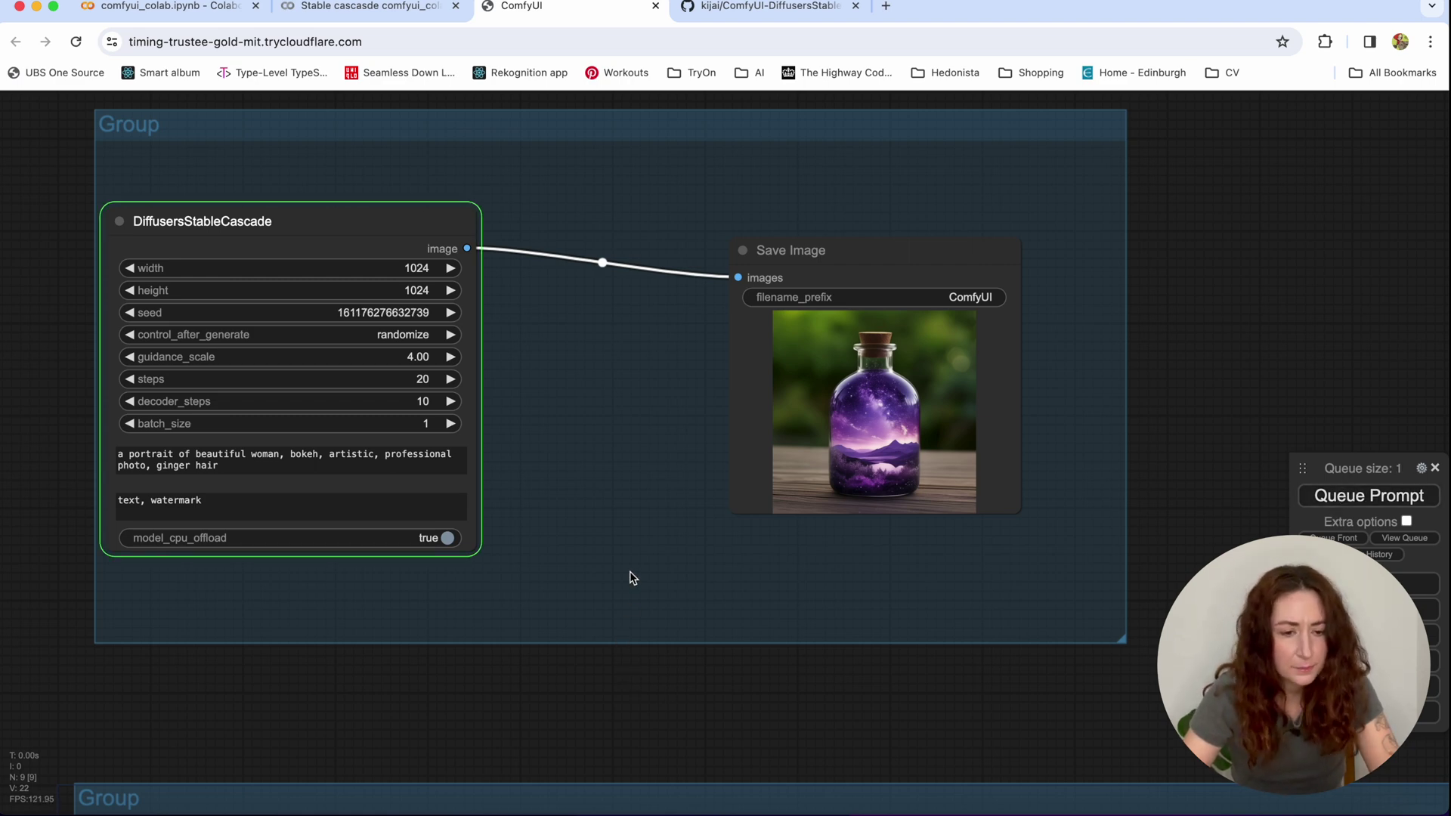
- Enlarge the Save Image node to show the finished ginger-haired portrait in full view
{"action": "left_click", "coordinate": [982, 466]}
{"action": "left_click_drag", "start_coordinate": [1018, 510], "coordinate": [1381, 792]}
{"action": "scroll", "coordinate": [1118, 340], "scroll_direction": "down", "scroll_amount": 3}
{"action": "scroll", "coordinate": [1124, 340], "scroll_direction": "up", "scroll_amount": 5}
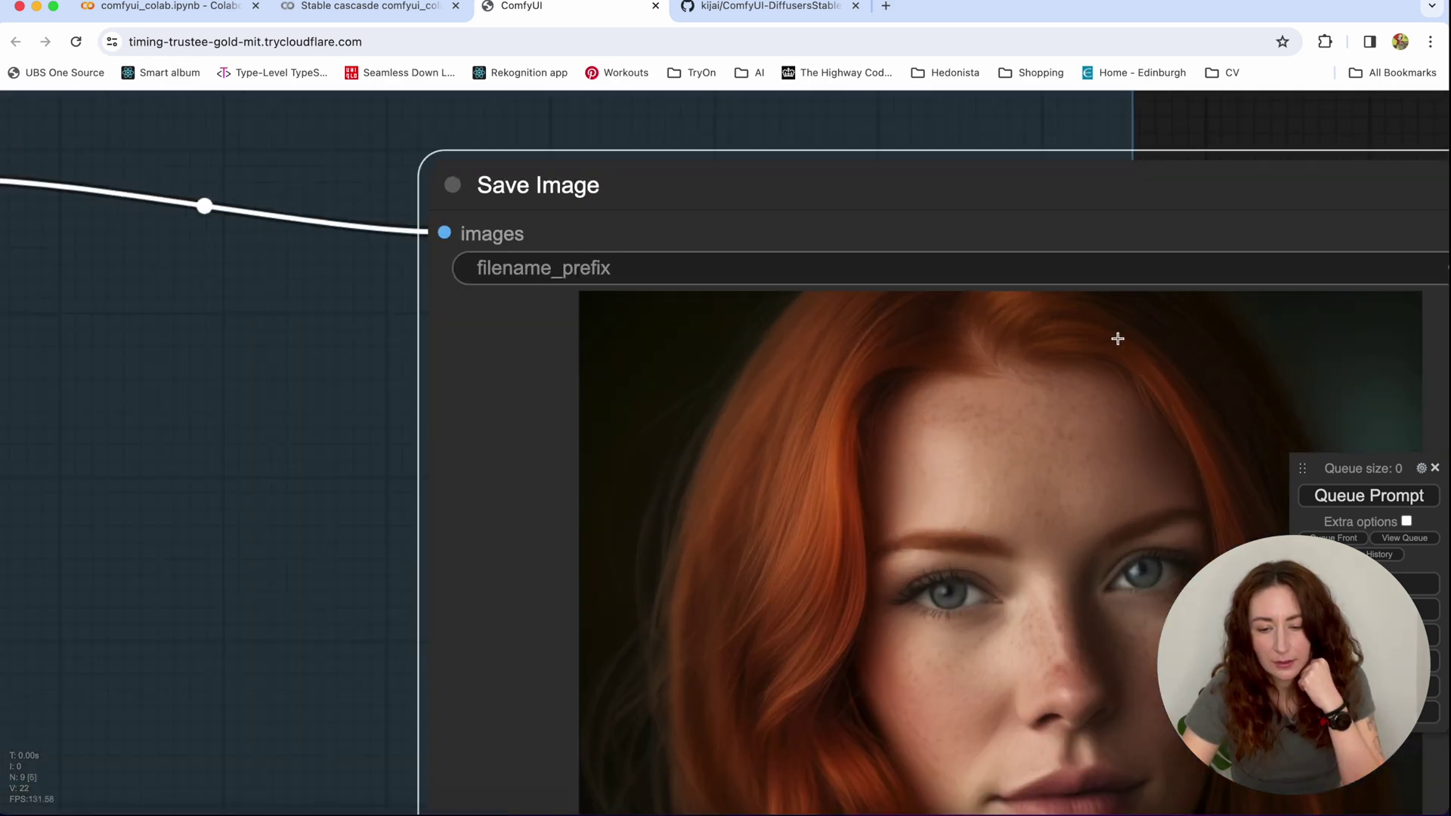
{"action": "scroll", "coordinate": [1070, 327], "scroll_direction": "down", "scroll_amount": 1}
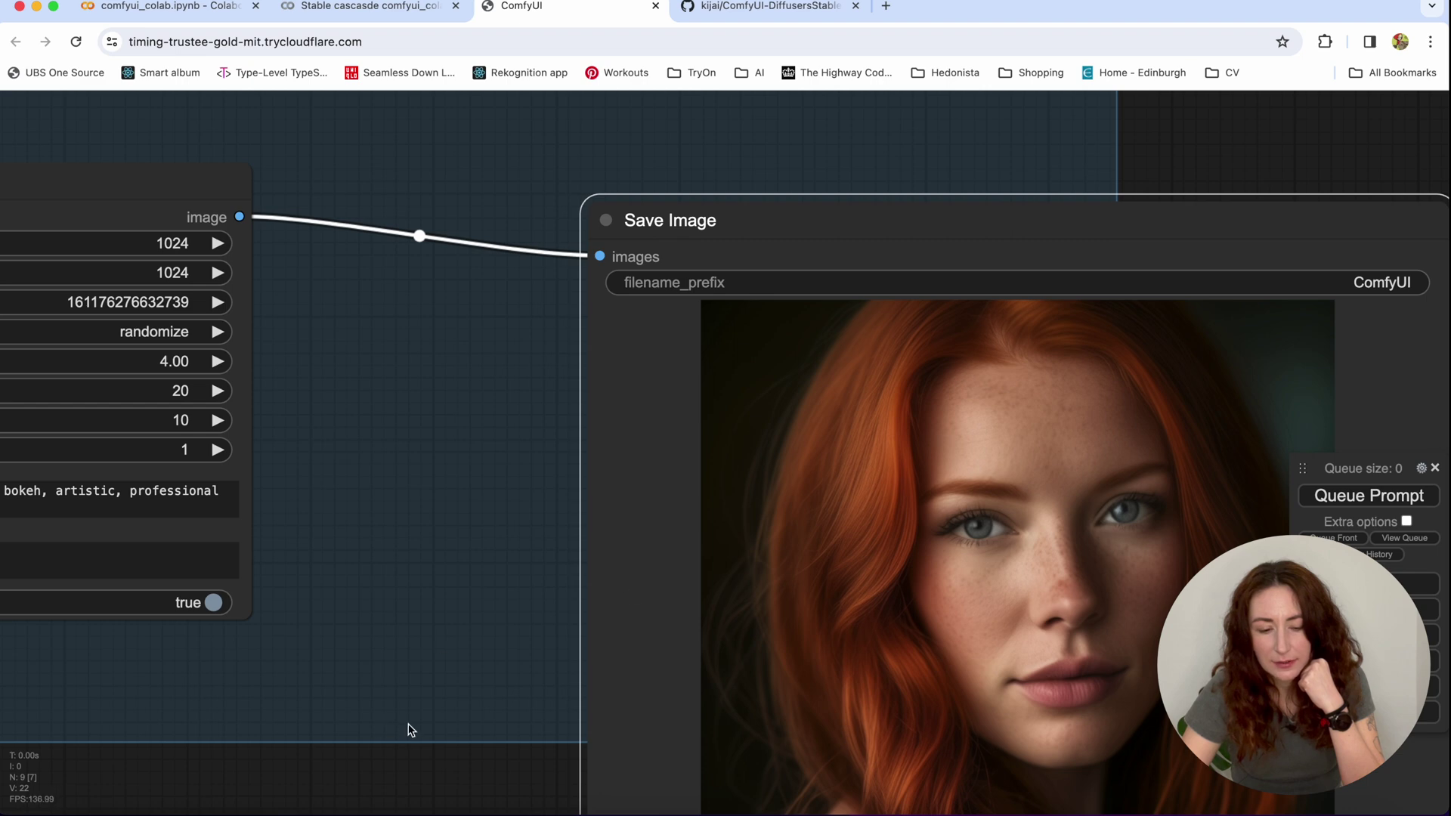
{"action": "left_click_drag", "start_coordinate": [411, 726], "coordinate": [156, 586]}
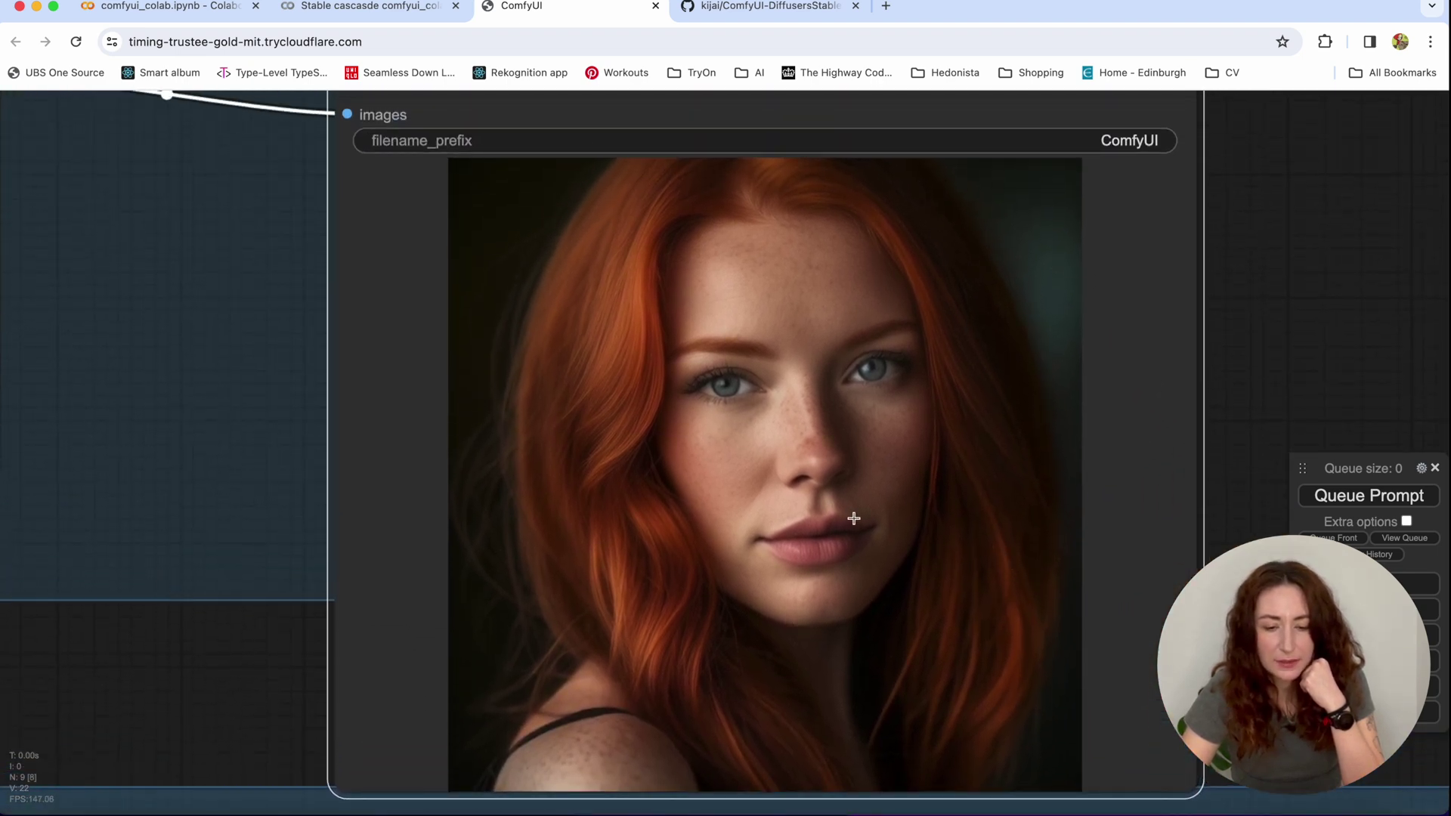
- Confirm the portrait's 73.97-second run time in the Colab log, then return to ComfyUI
{"action": "left_click", "coordinate": [370, 6]}
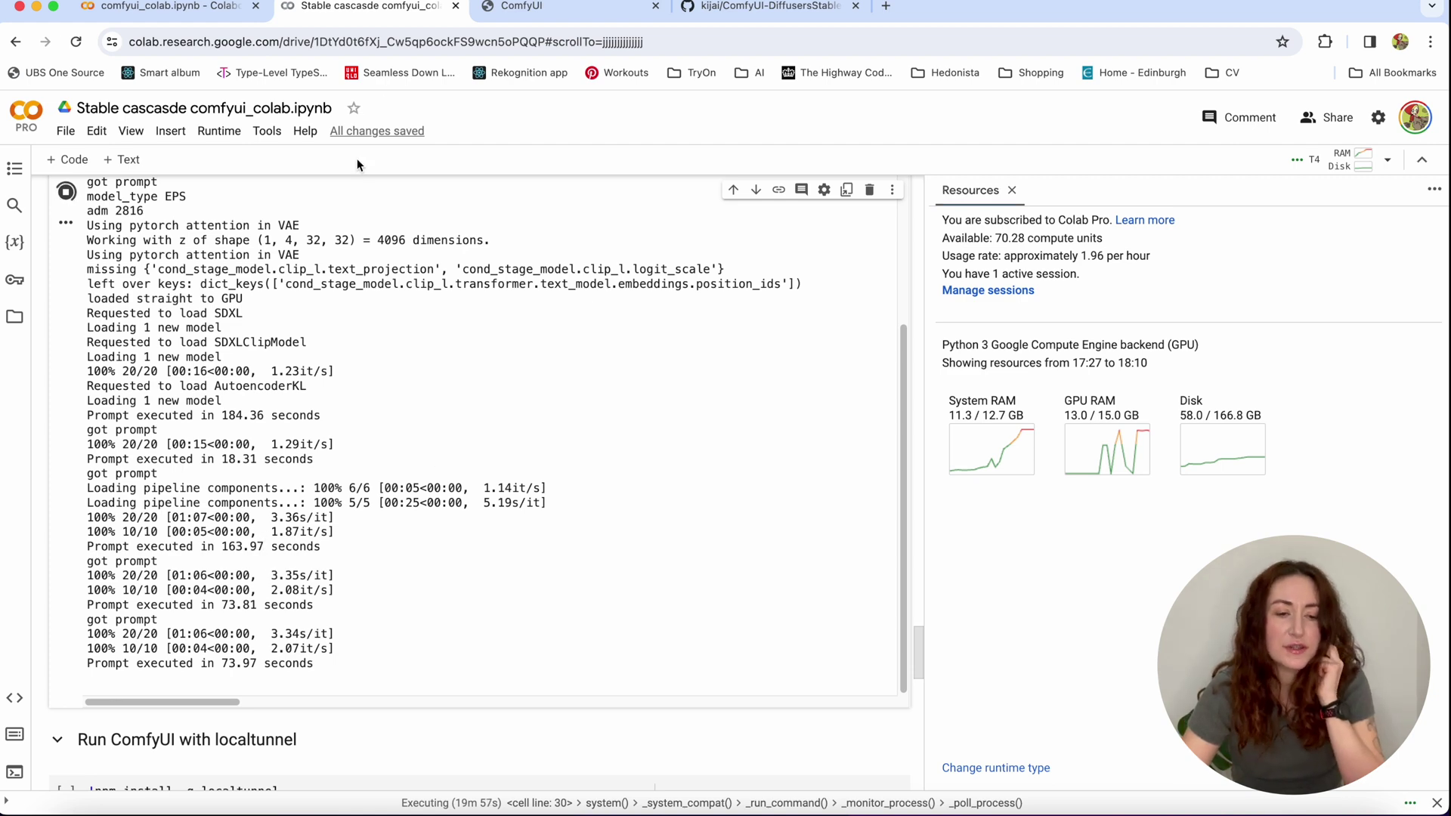
{"action": "left_click", "coordinate": [535, 17]}
{"action": "scroll", "coordinate": [1244, 378], "scroll_direction": "up", "scroll_amount": 1}
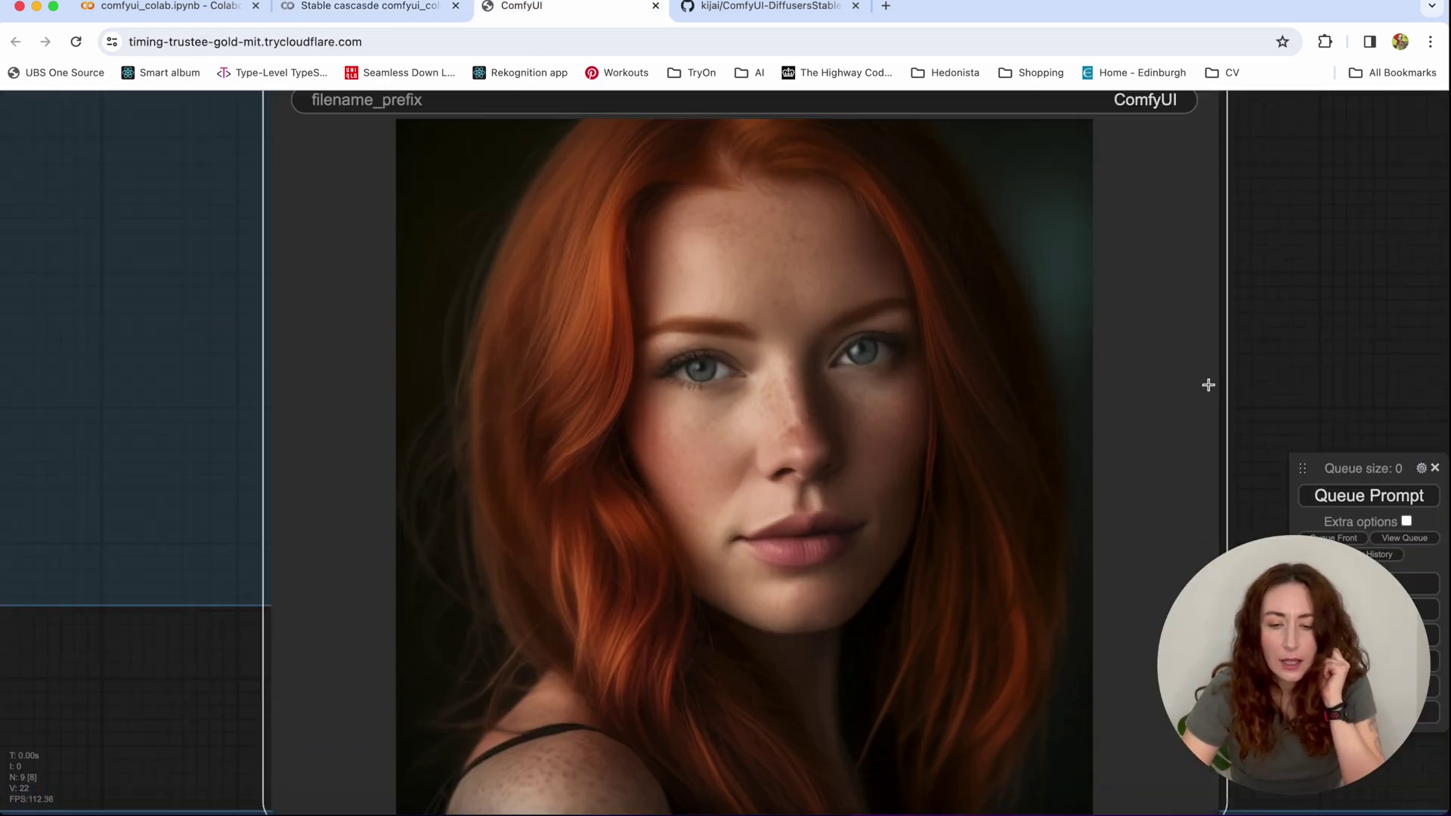
{"action": "scroll", "coordinate": [1189, 382], "scroll_direction": "down", "scroll_amount": 5}
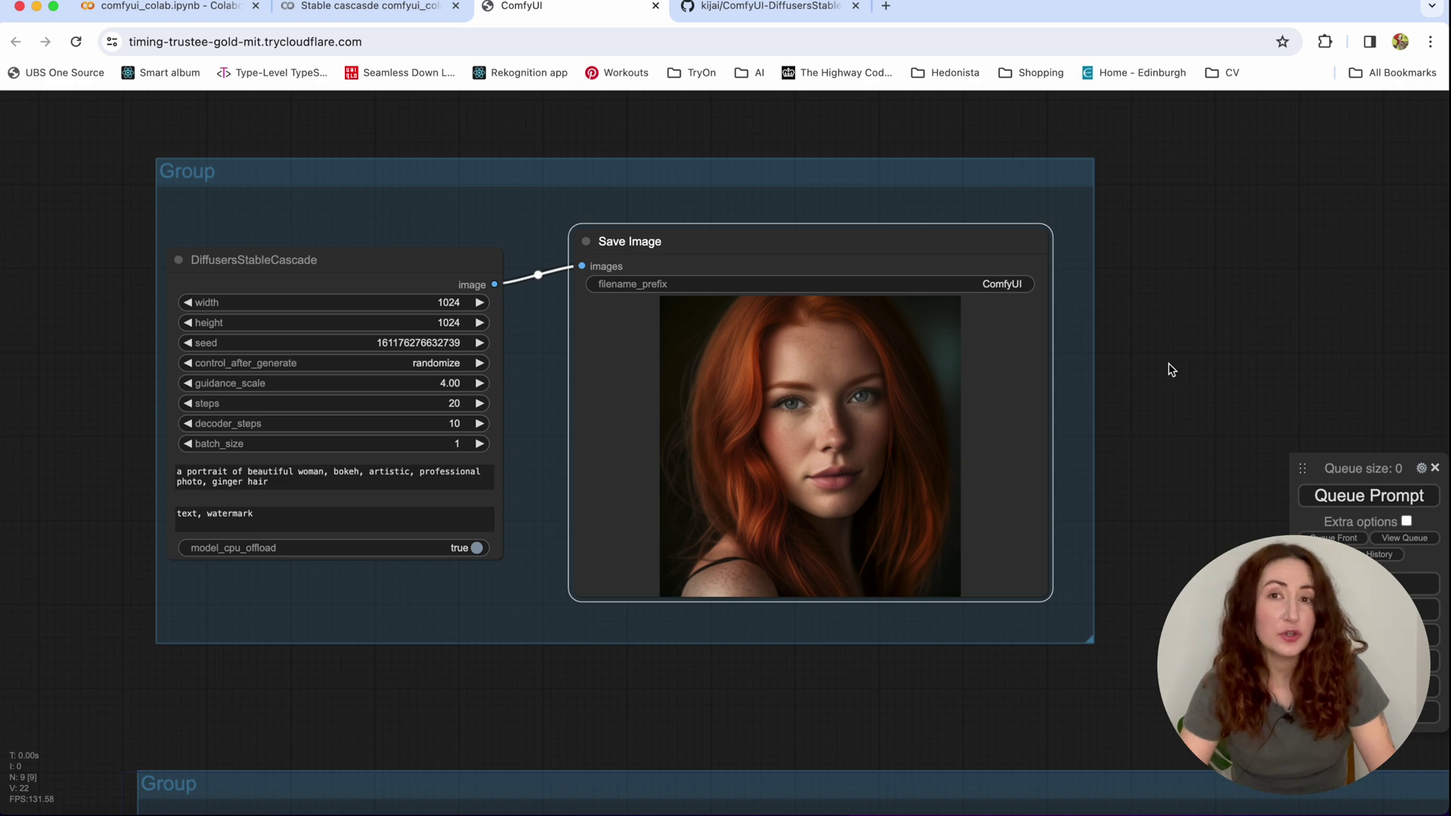